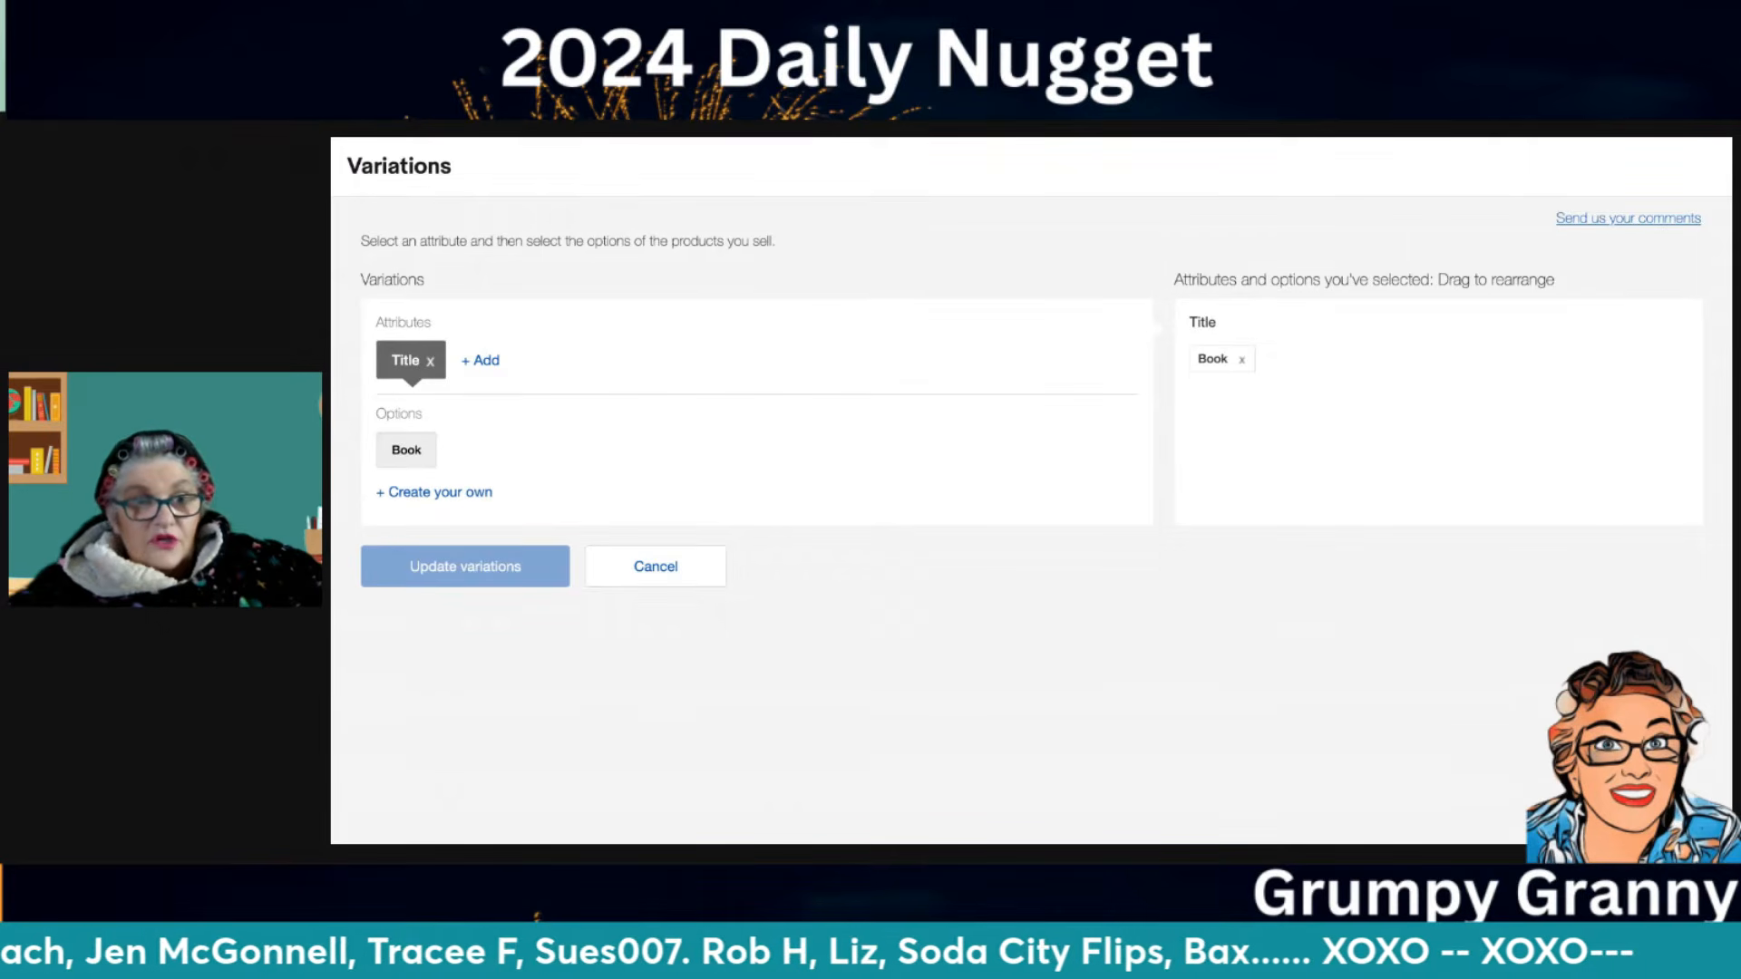
Add the custom Title option "A Time of Justice 1995" and remove Book from the selected options
click(434, 492)
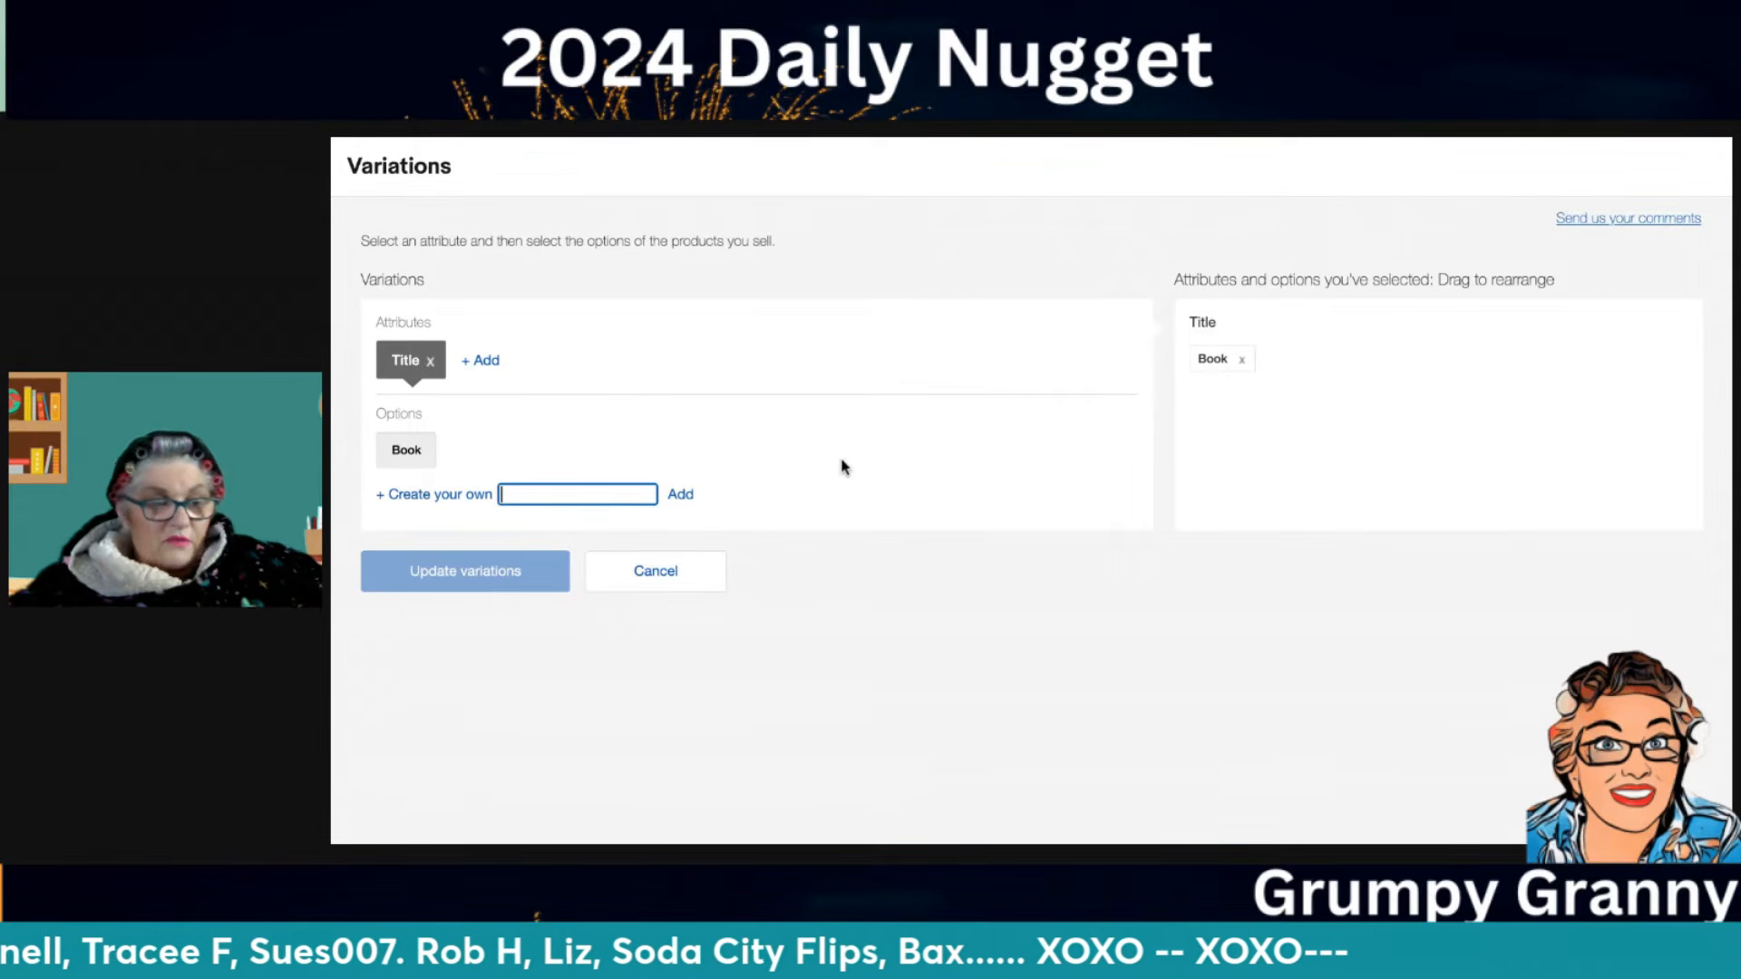
text(A Ttime)
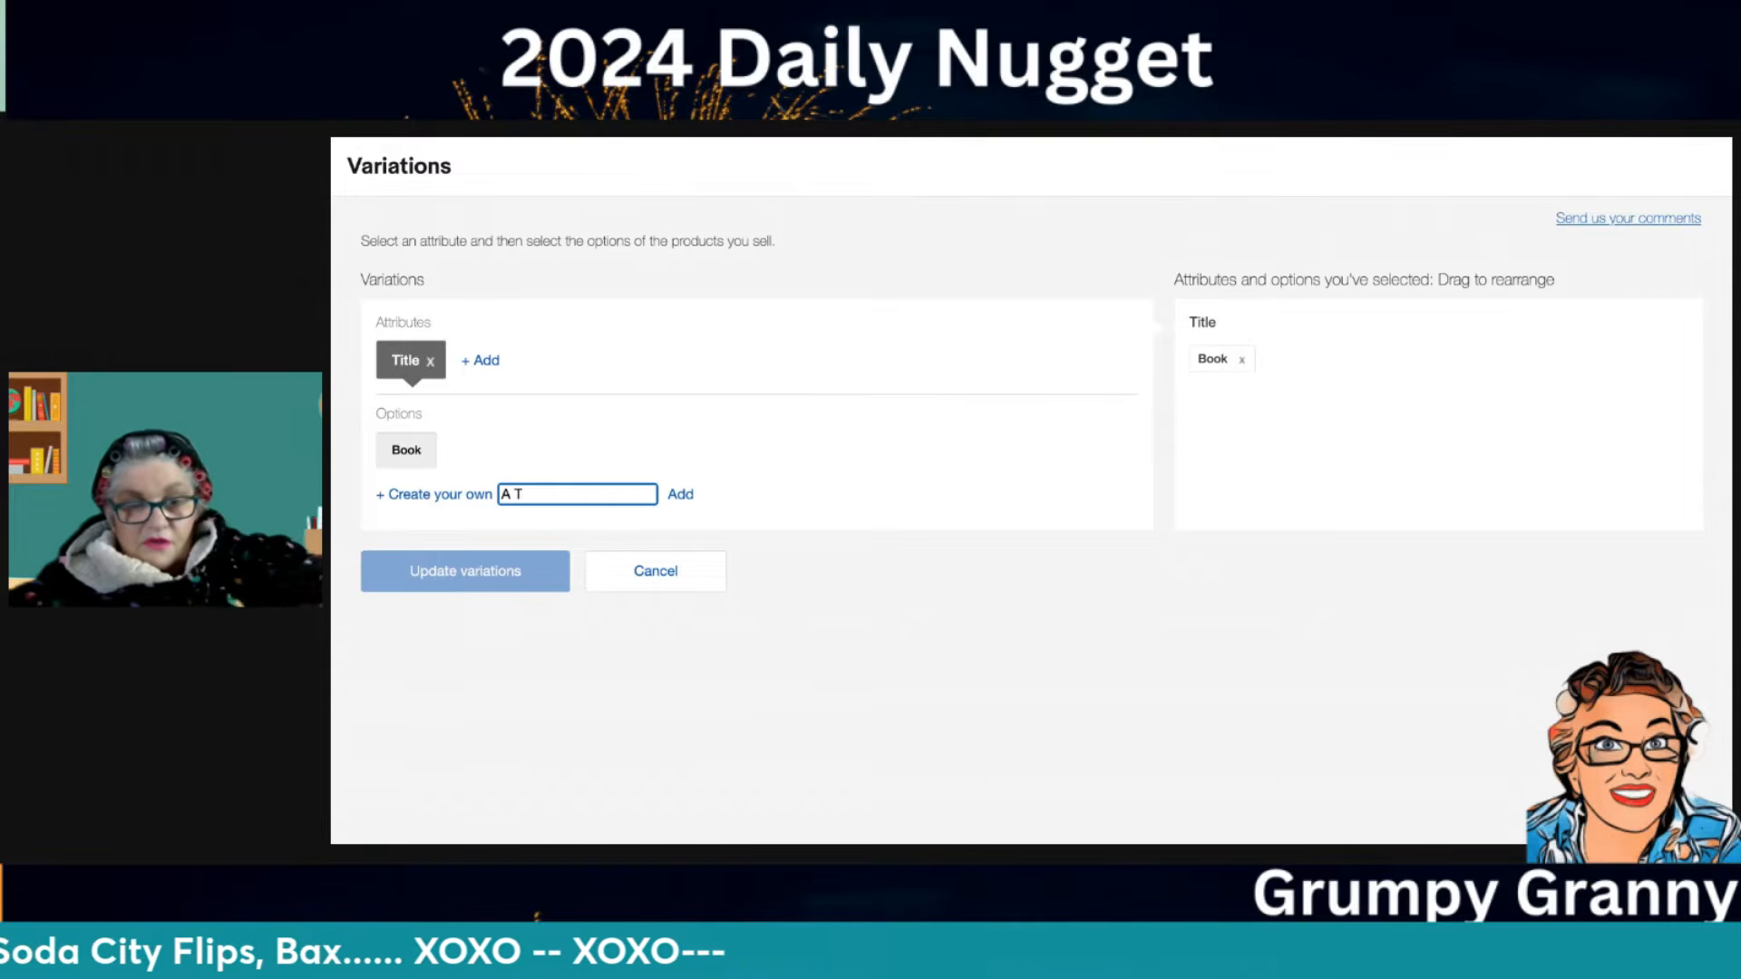
key(BackSpace)
key(BackSpace)
key(BackSpace)
key(BackSpace)
text(ime of Justice)
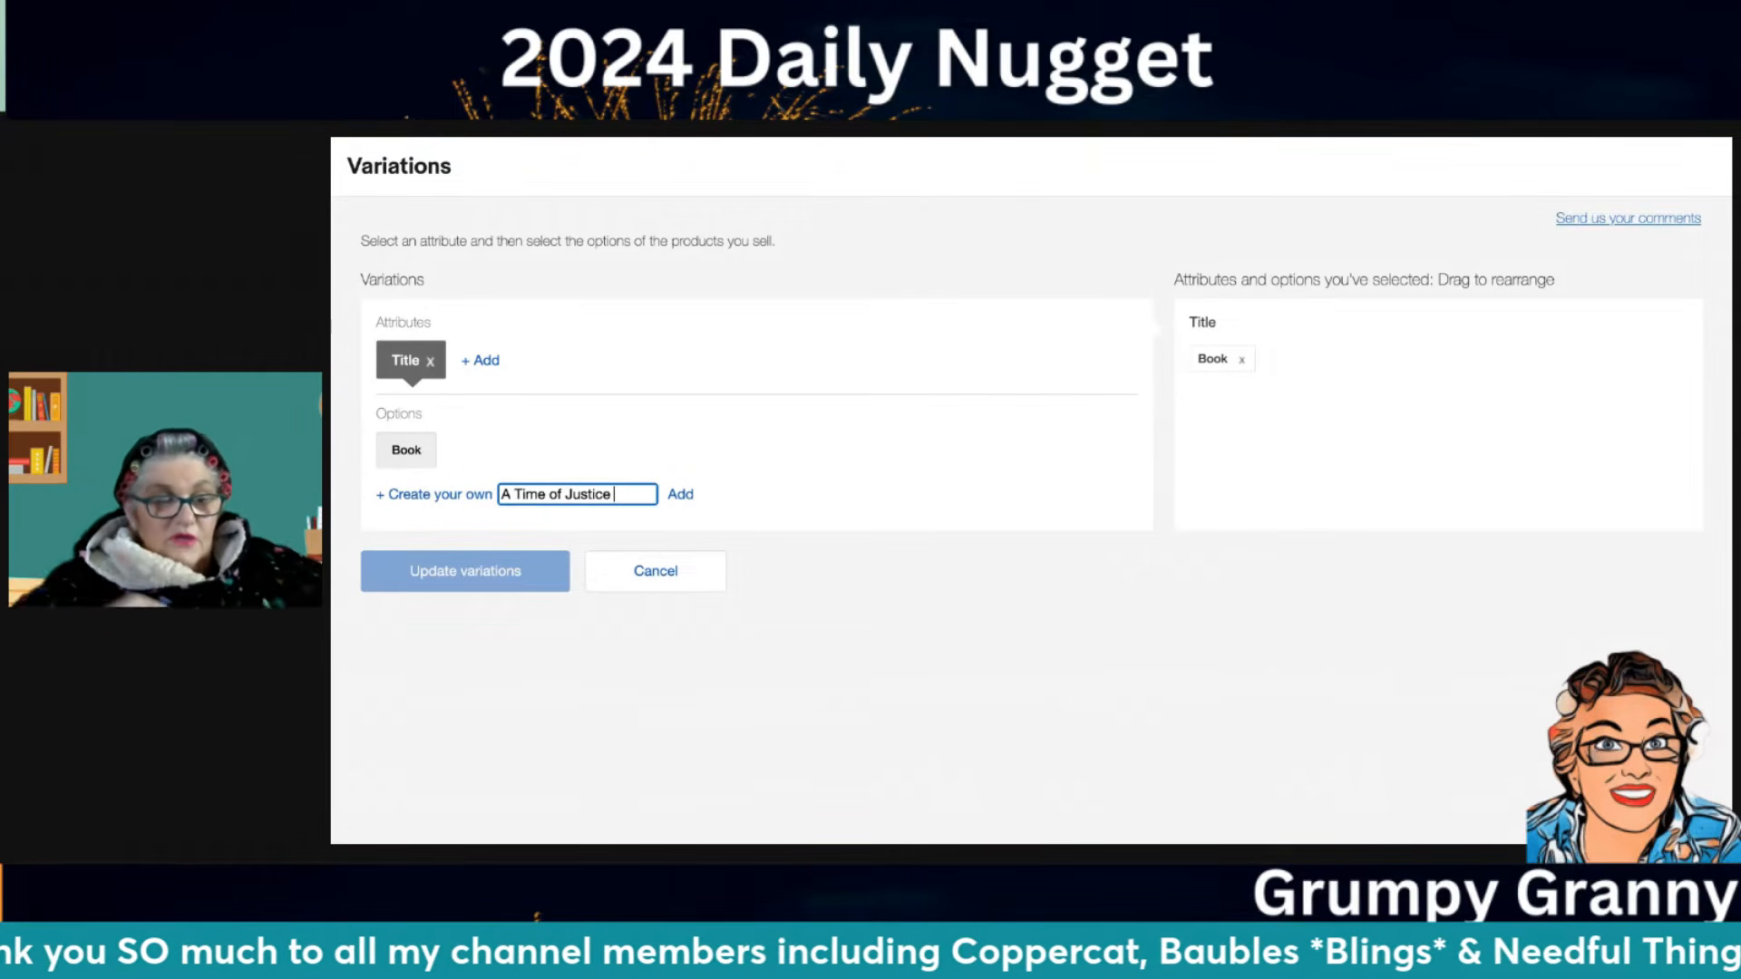
text(1995)
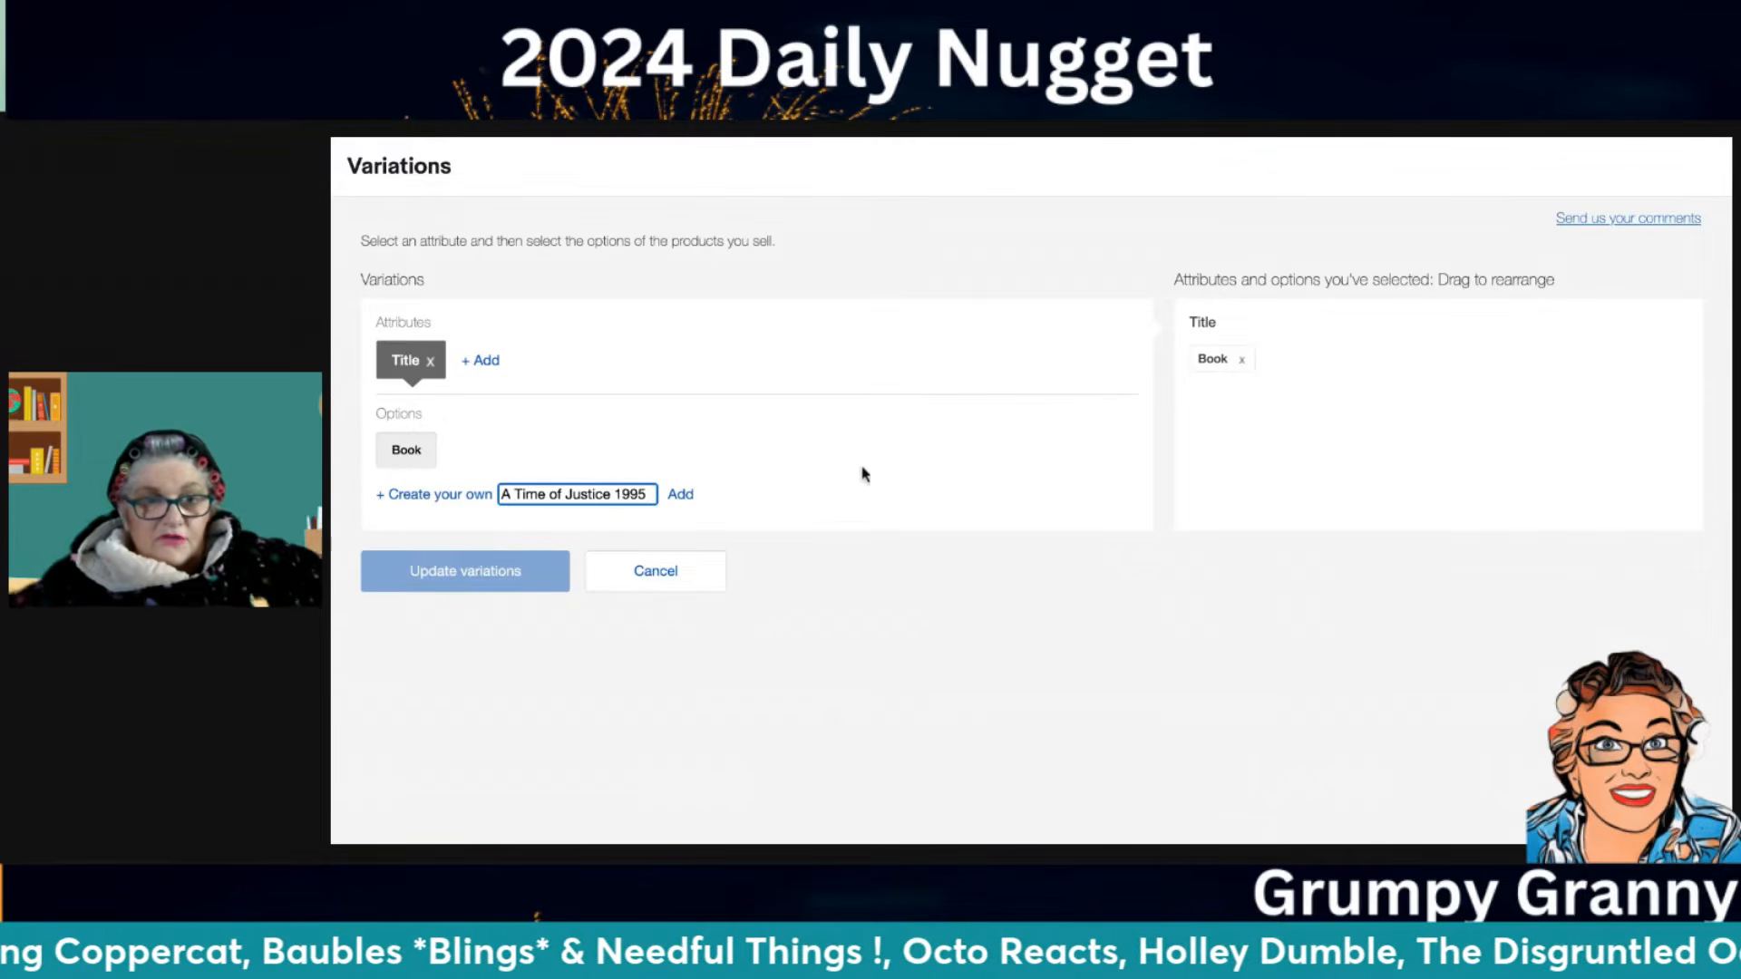
click(682, 494)
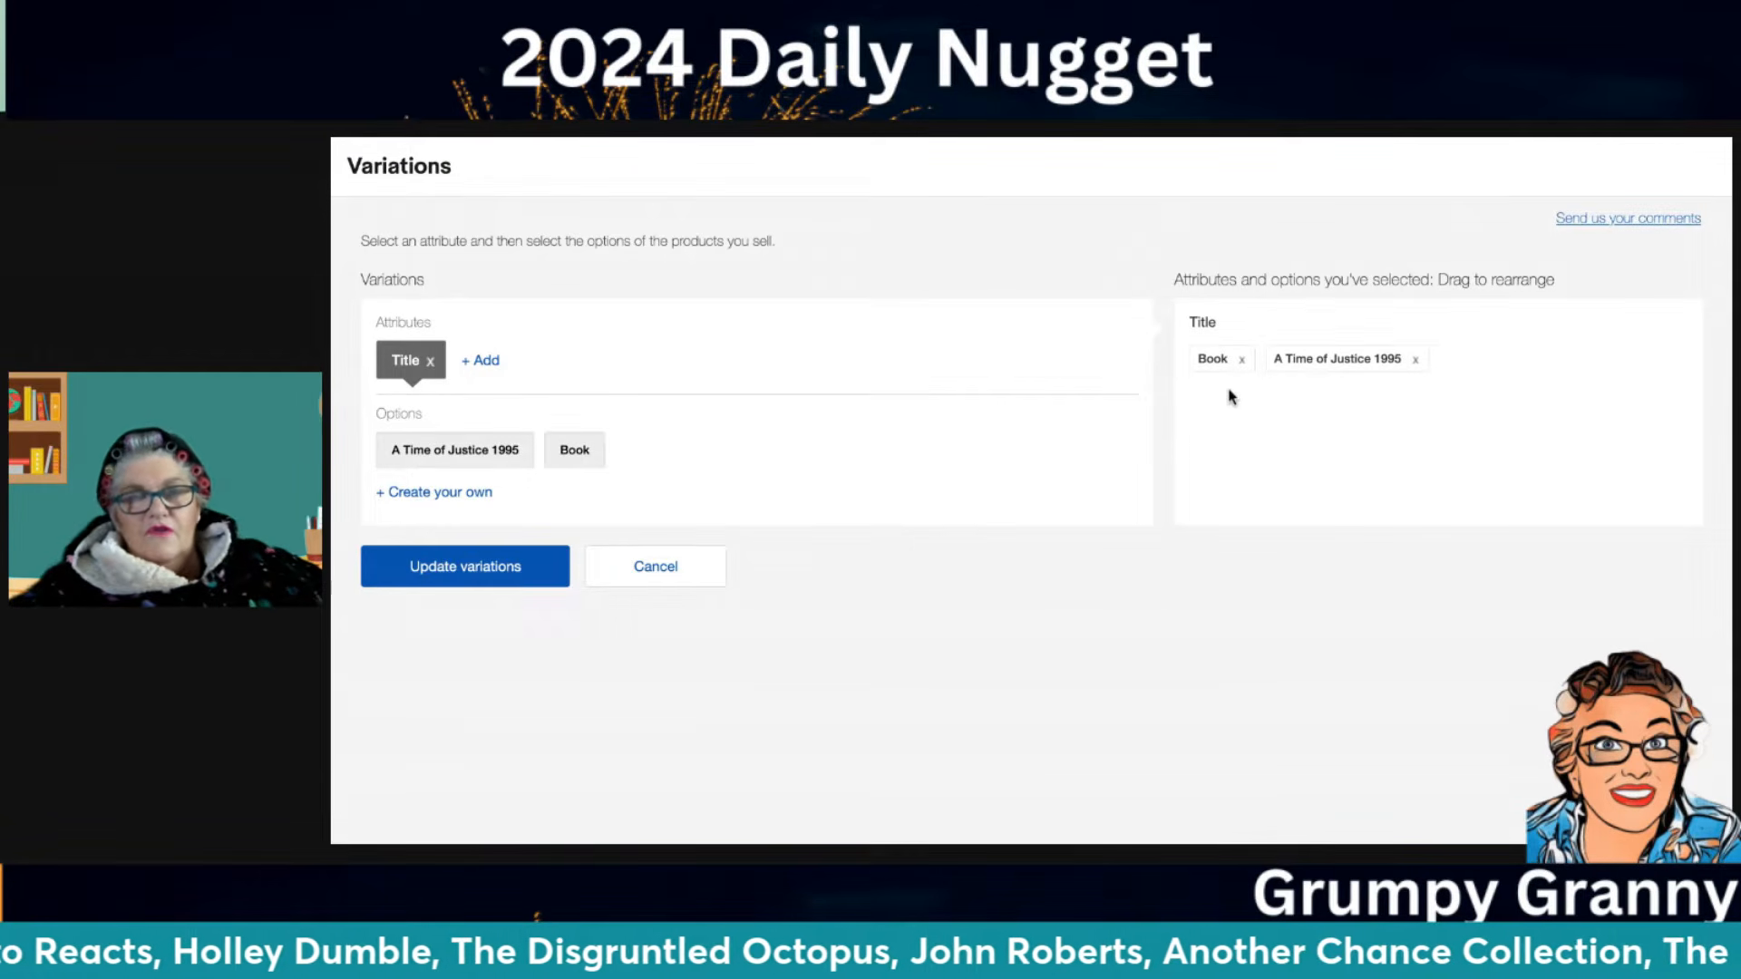
click(1241, 360)
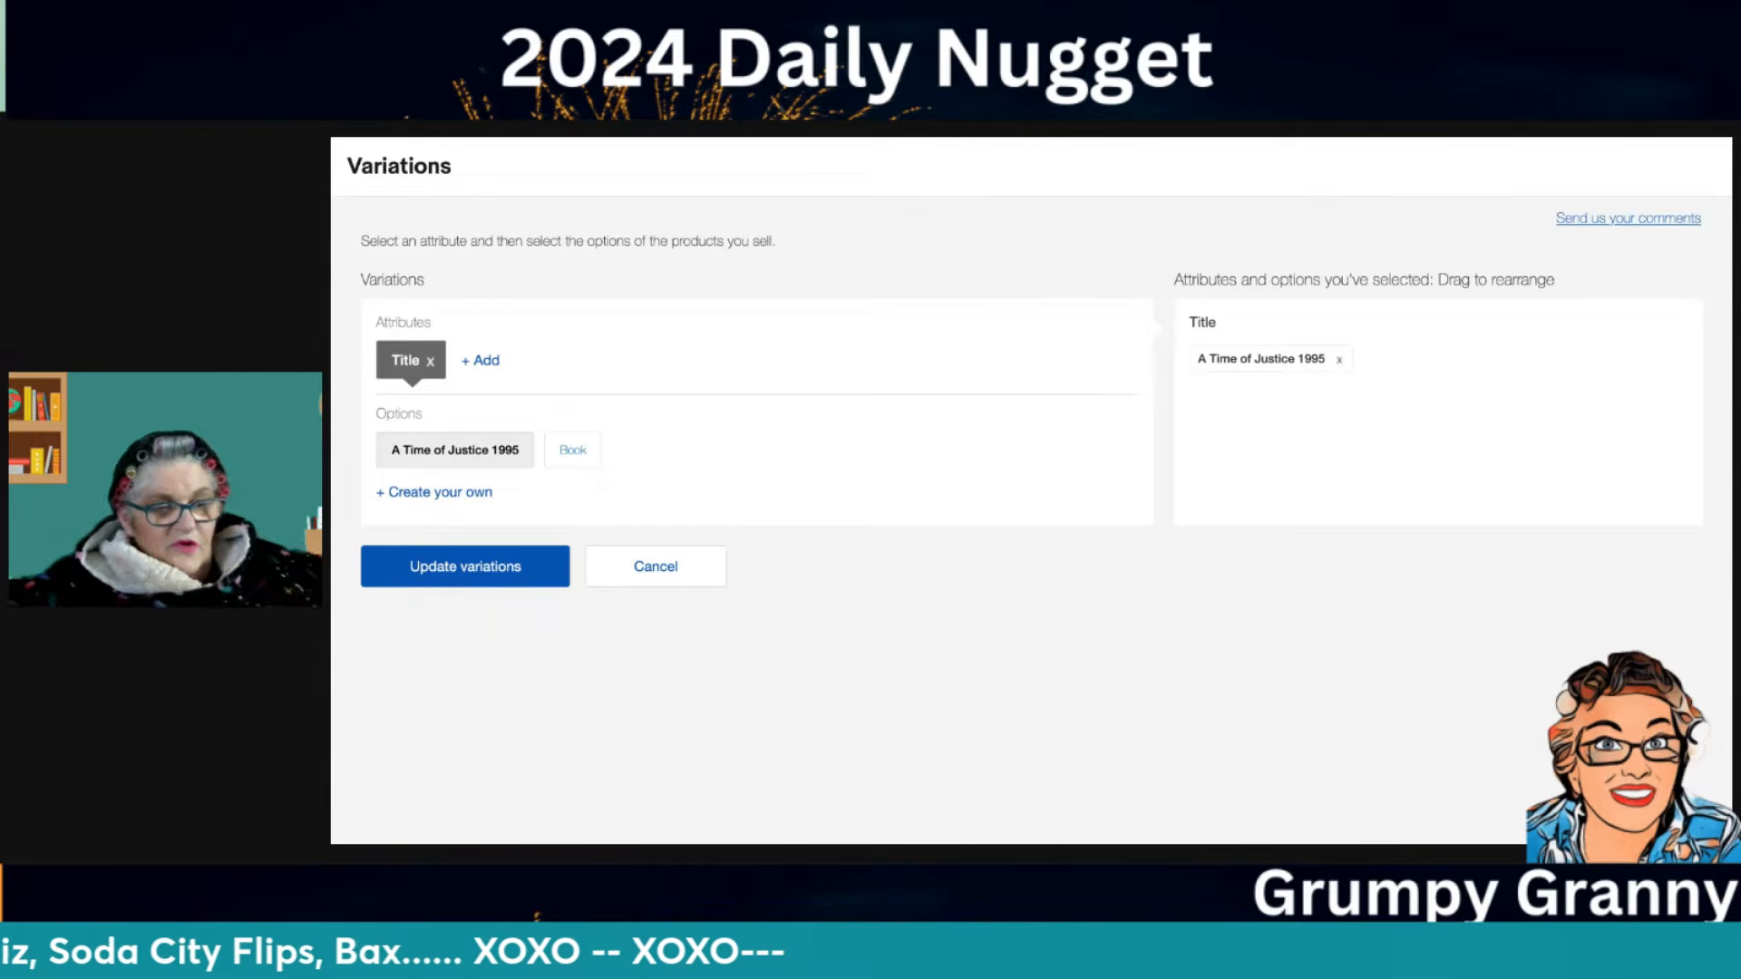
Add a custom Title option named "Daggerspell 1987"
click(471, 492)
text(Daggerspell)
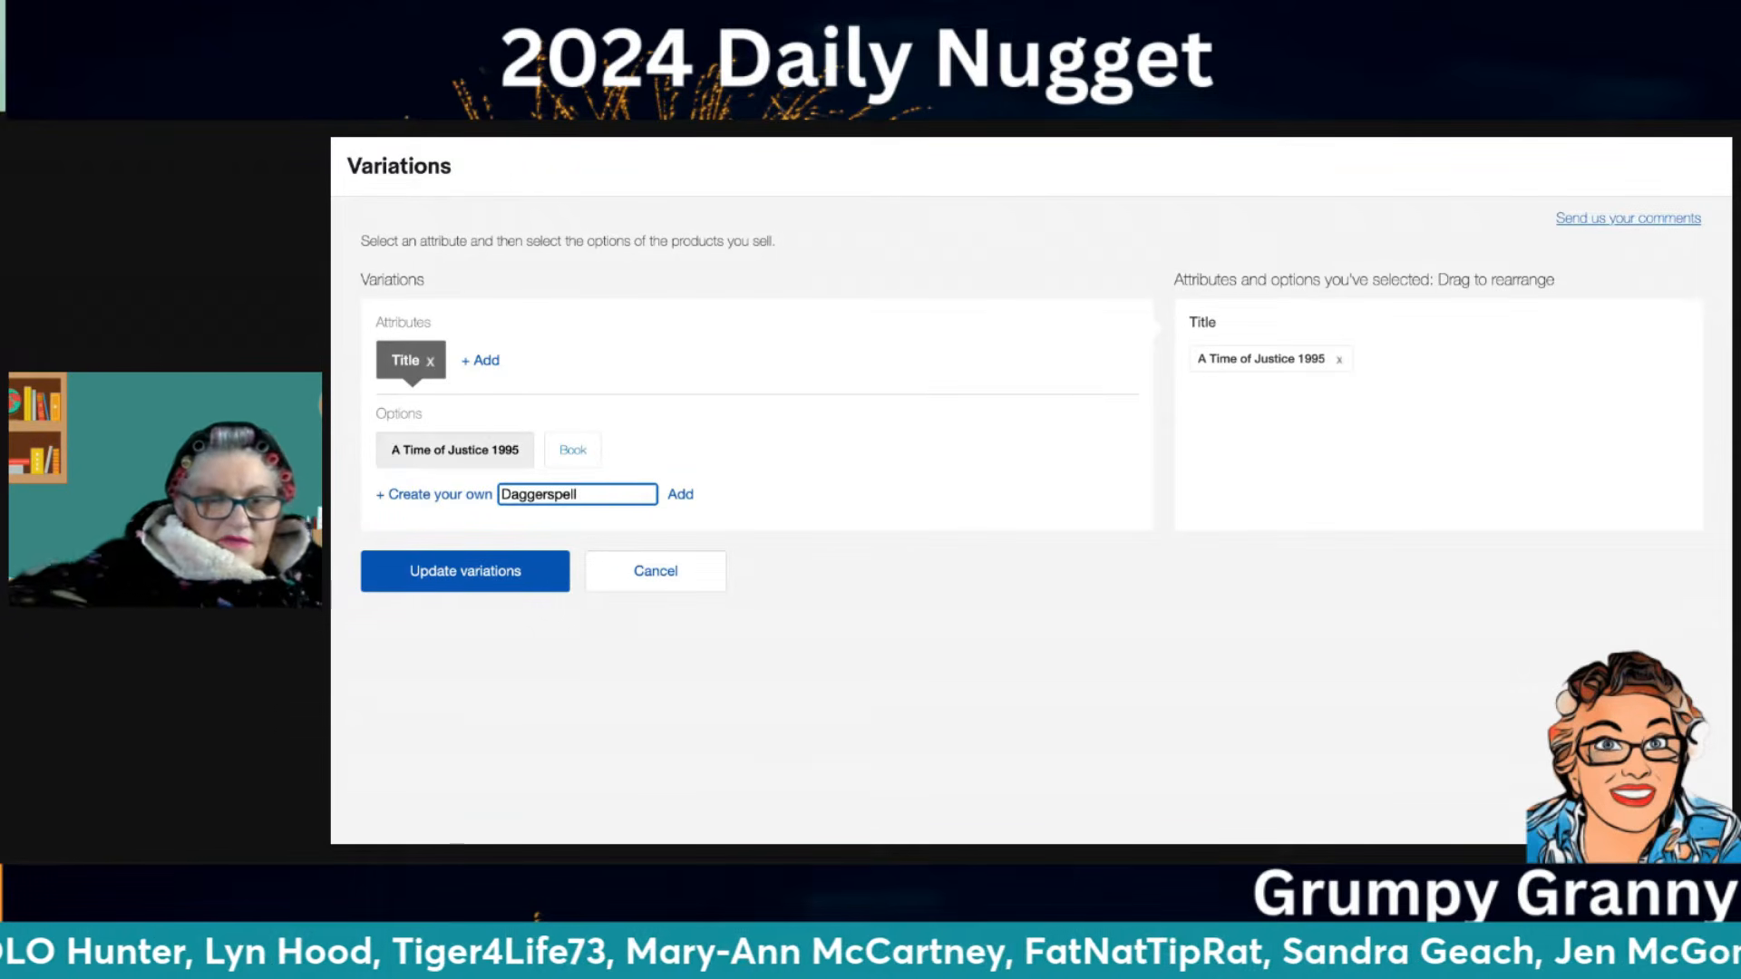
text(1987)
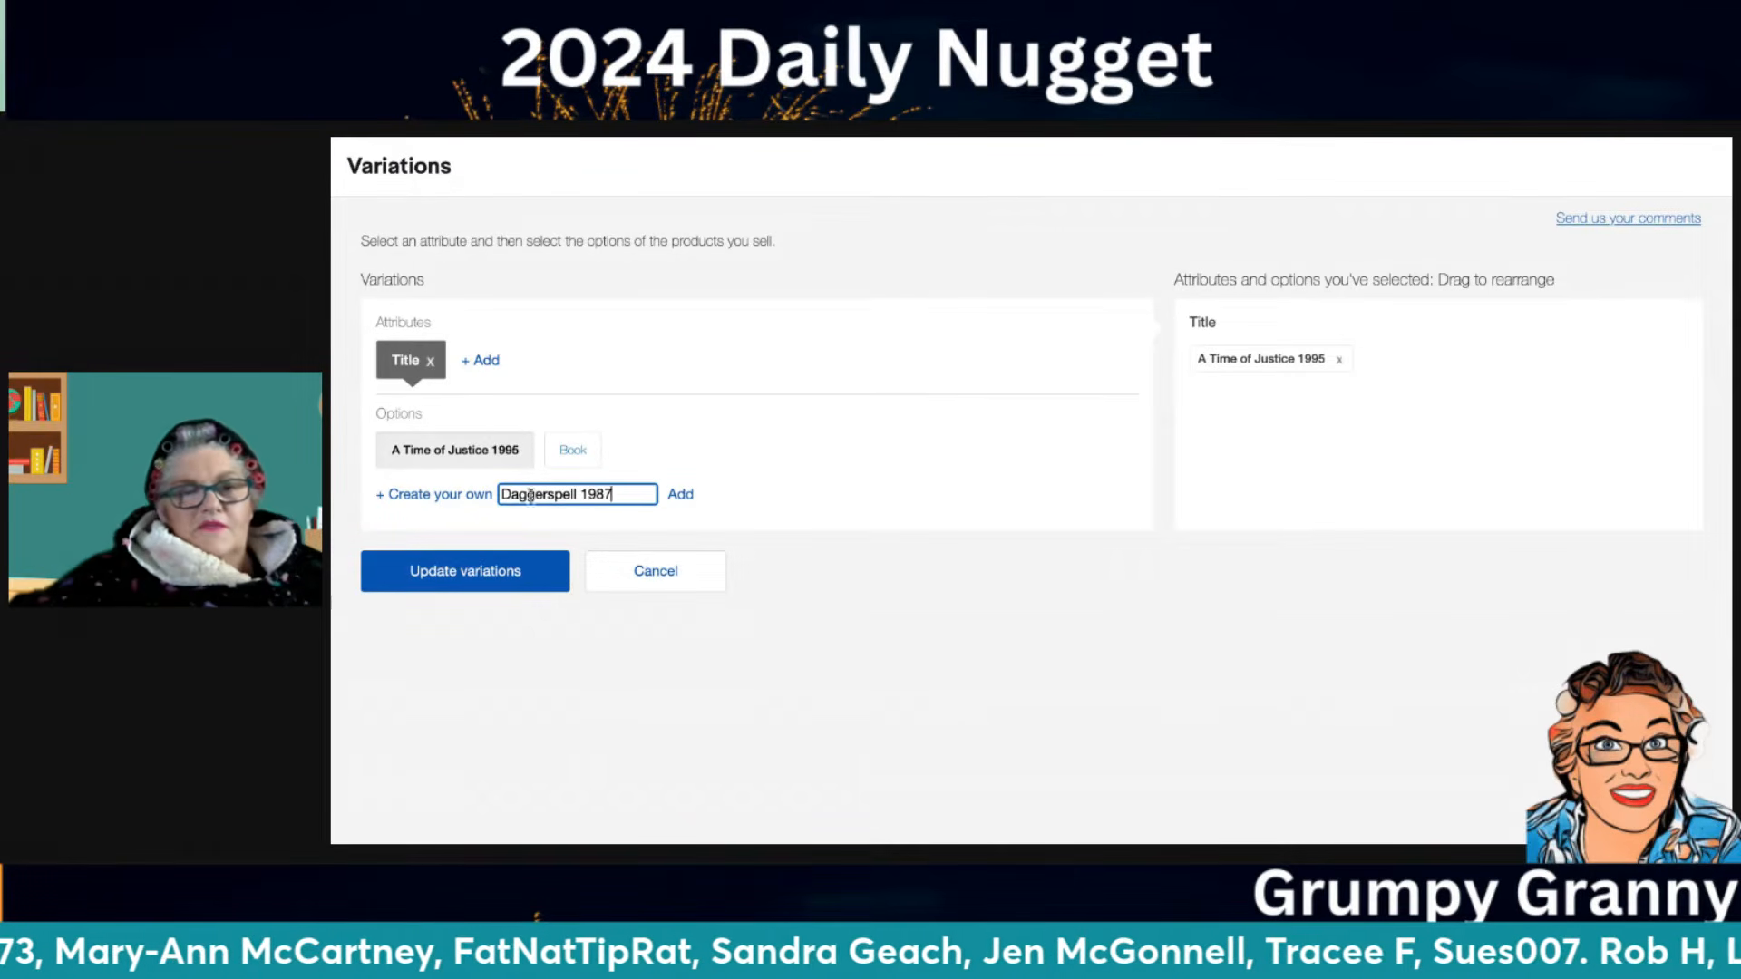
click(680, 495)
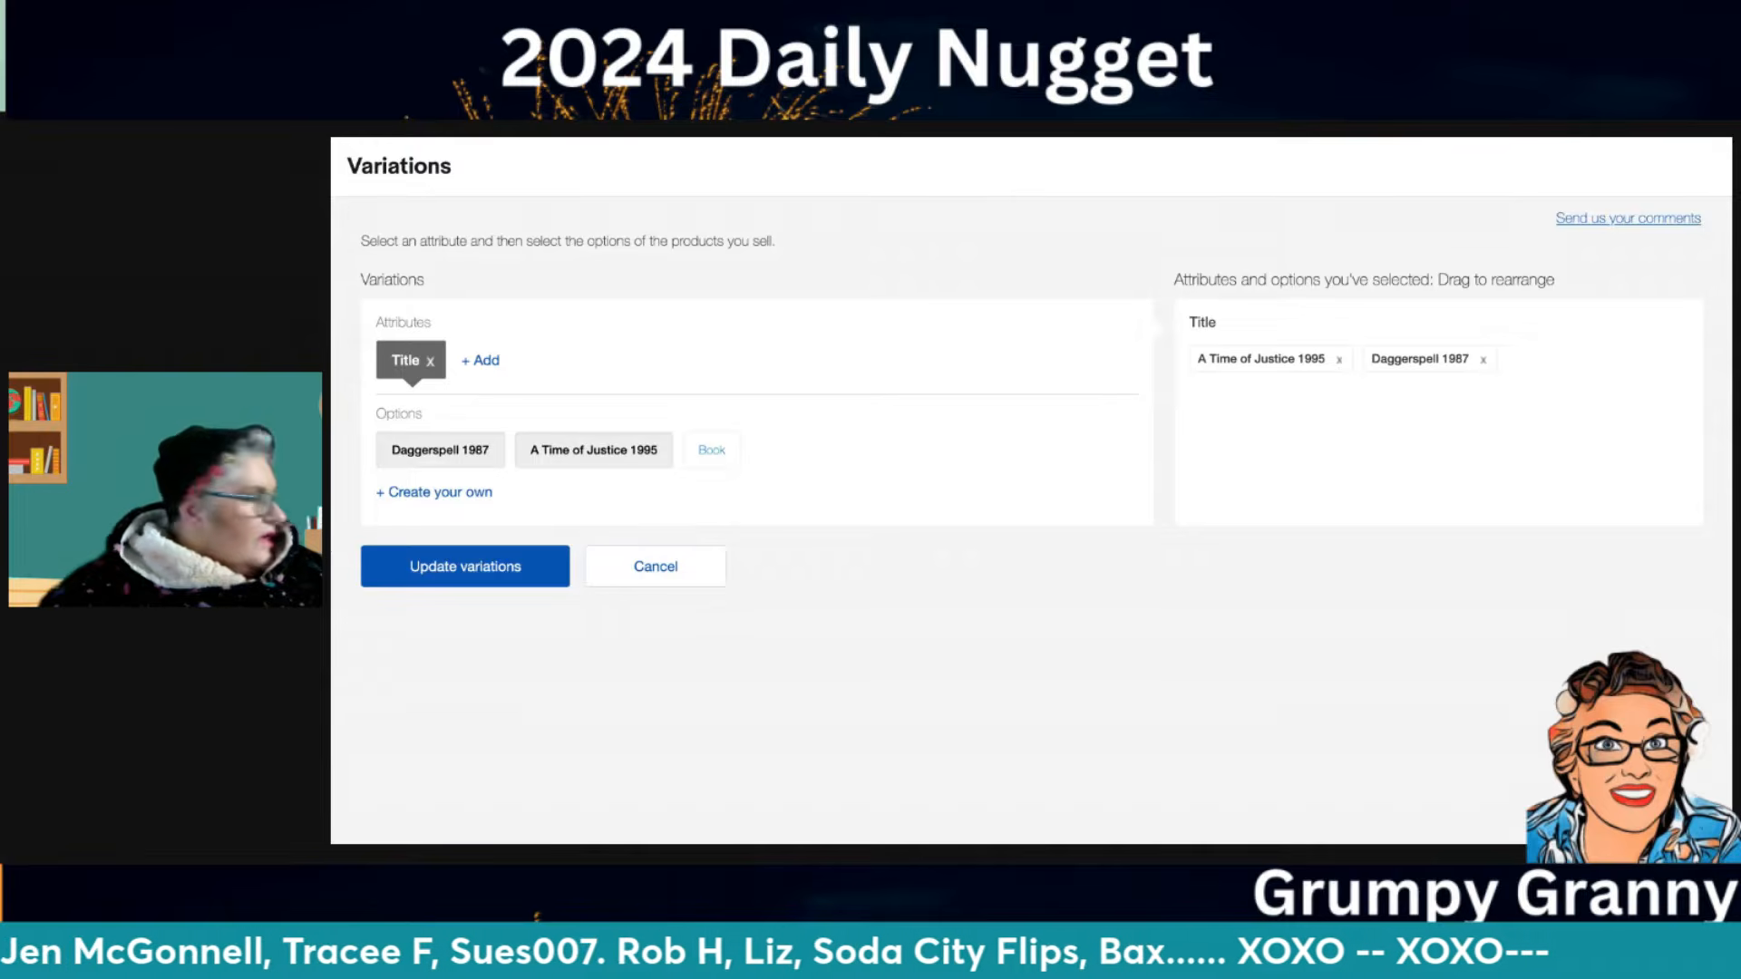
Add the custom Title option "Daggerspell Volume One 1987" and remove "Daggerspell 1987" from the selected options
click(481, 495)
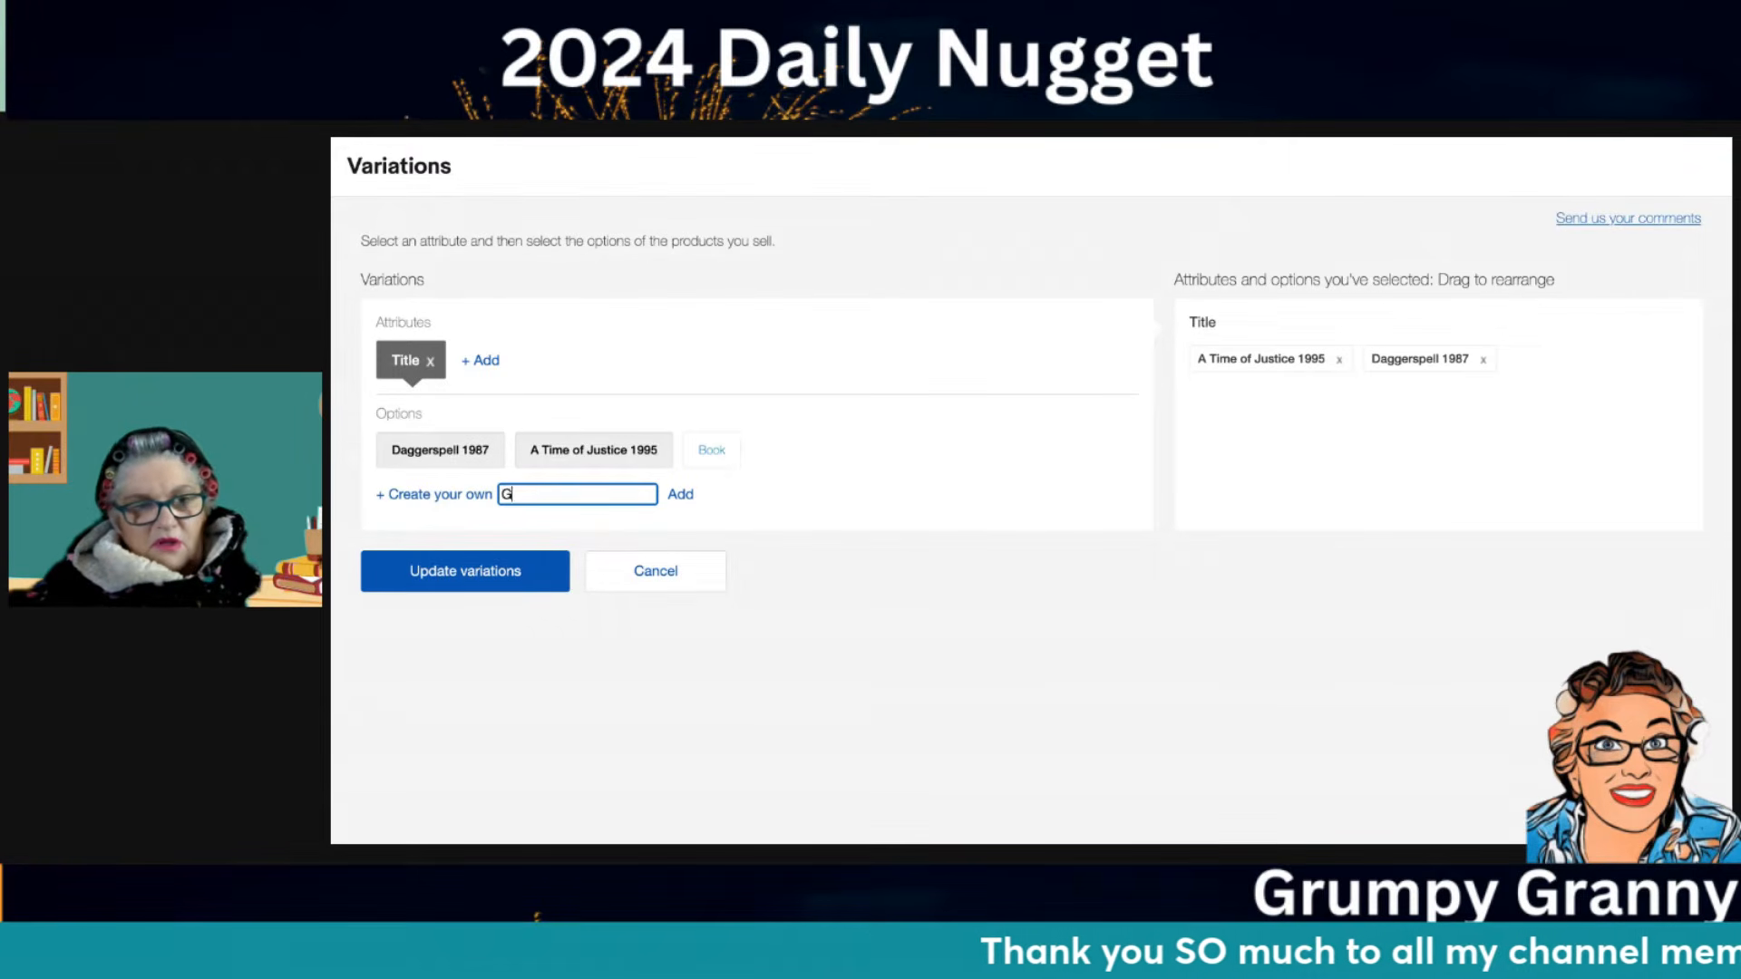
text(Dagge)
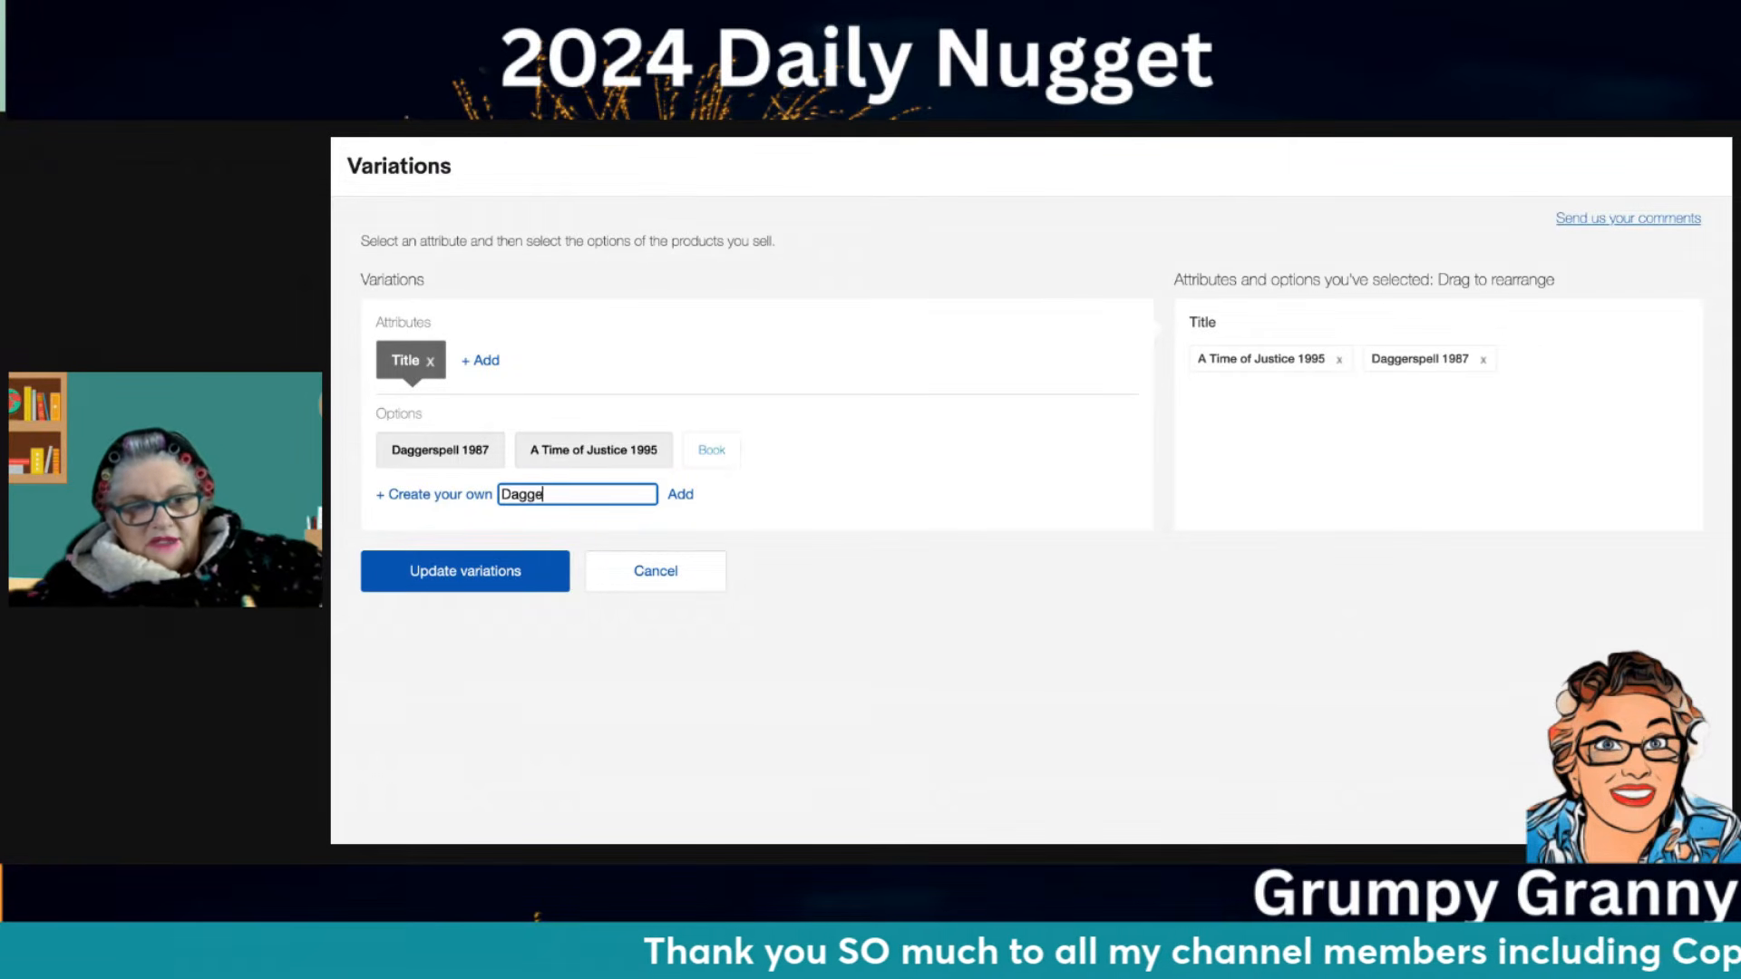
text(rspell)
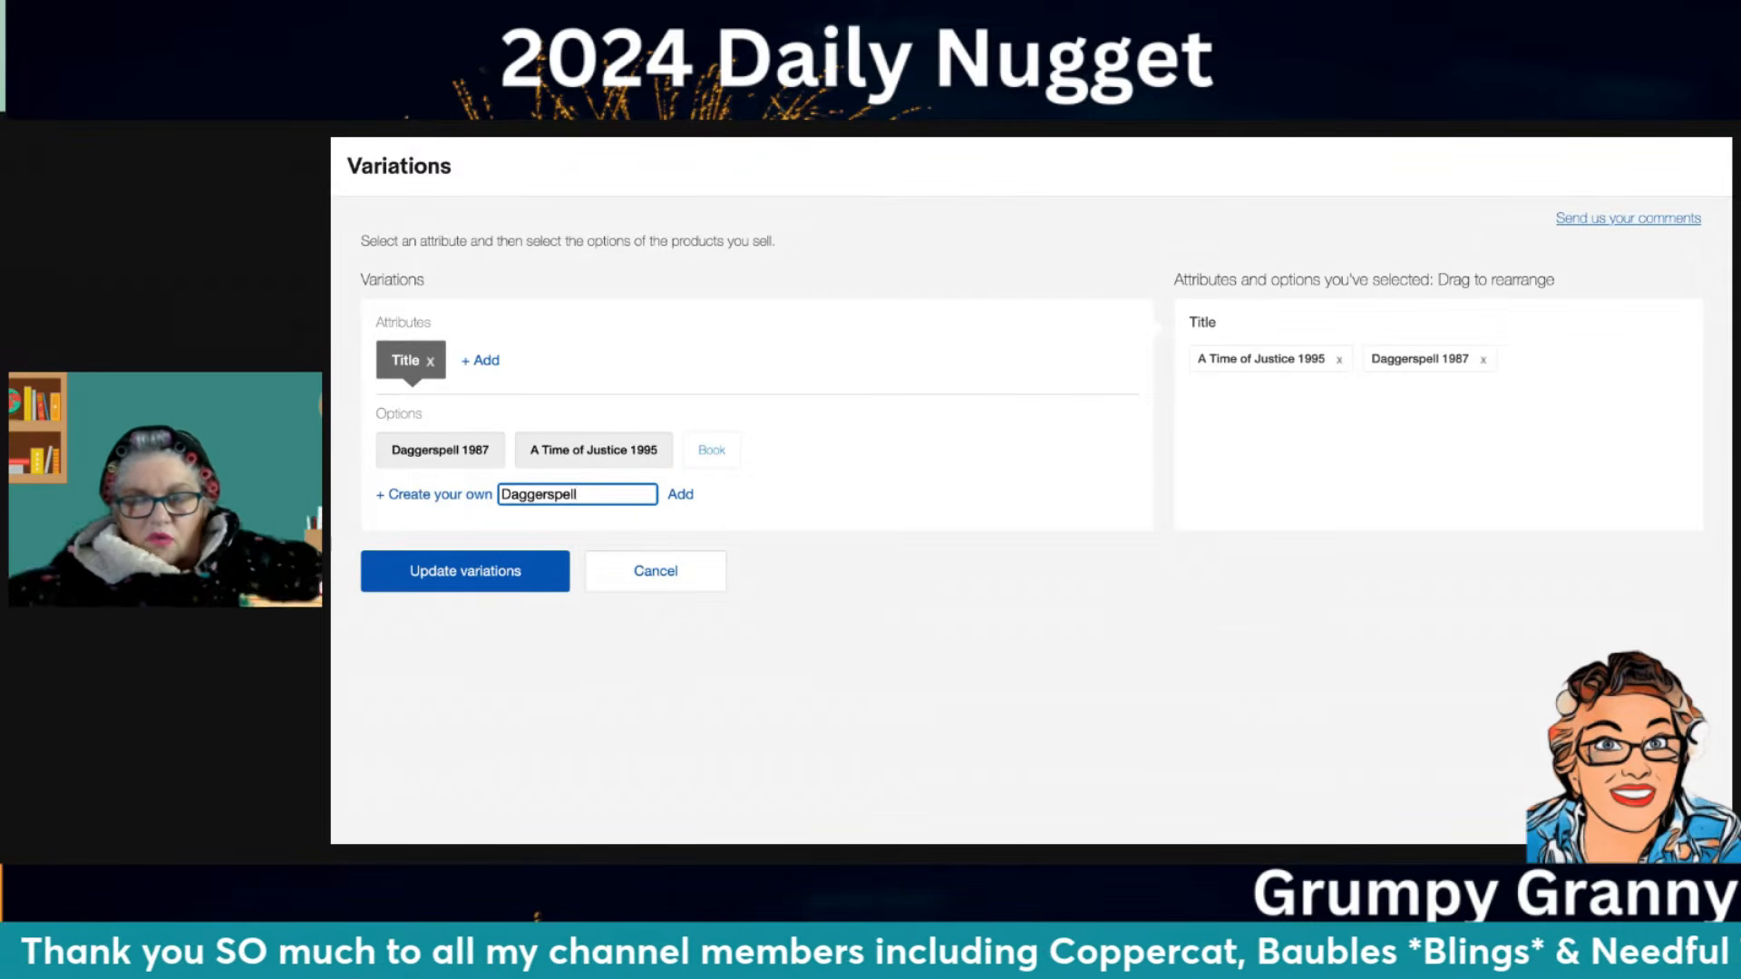
text( Volume One 1987)
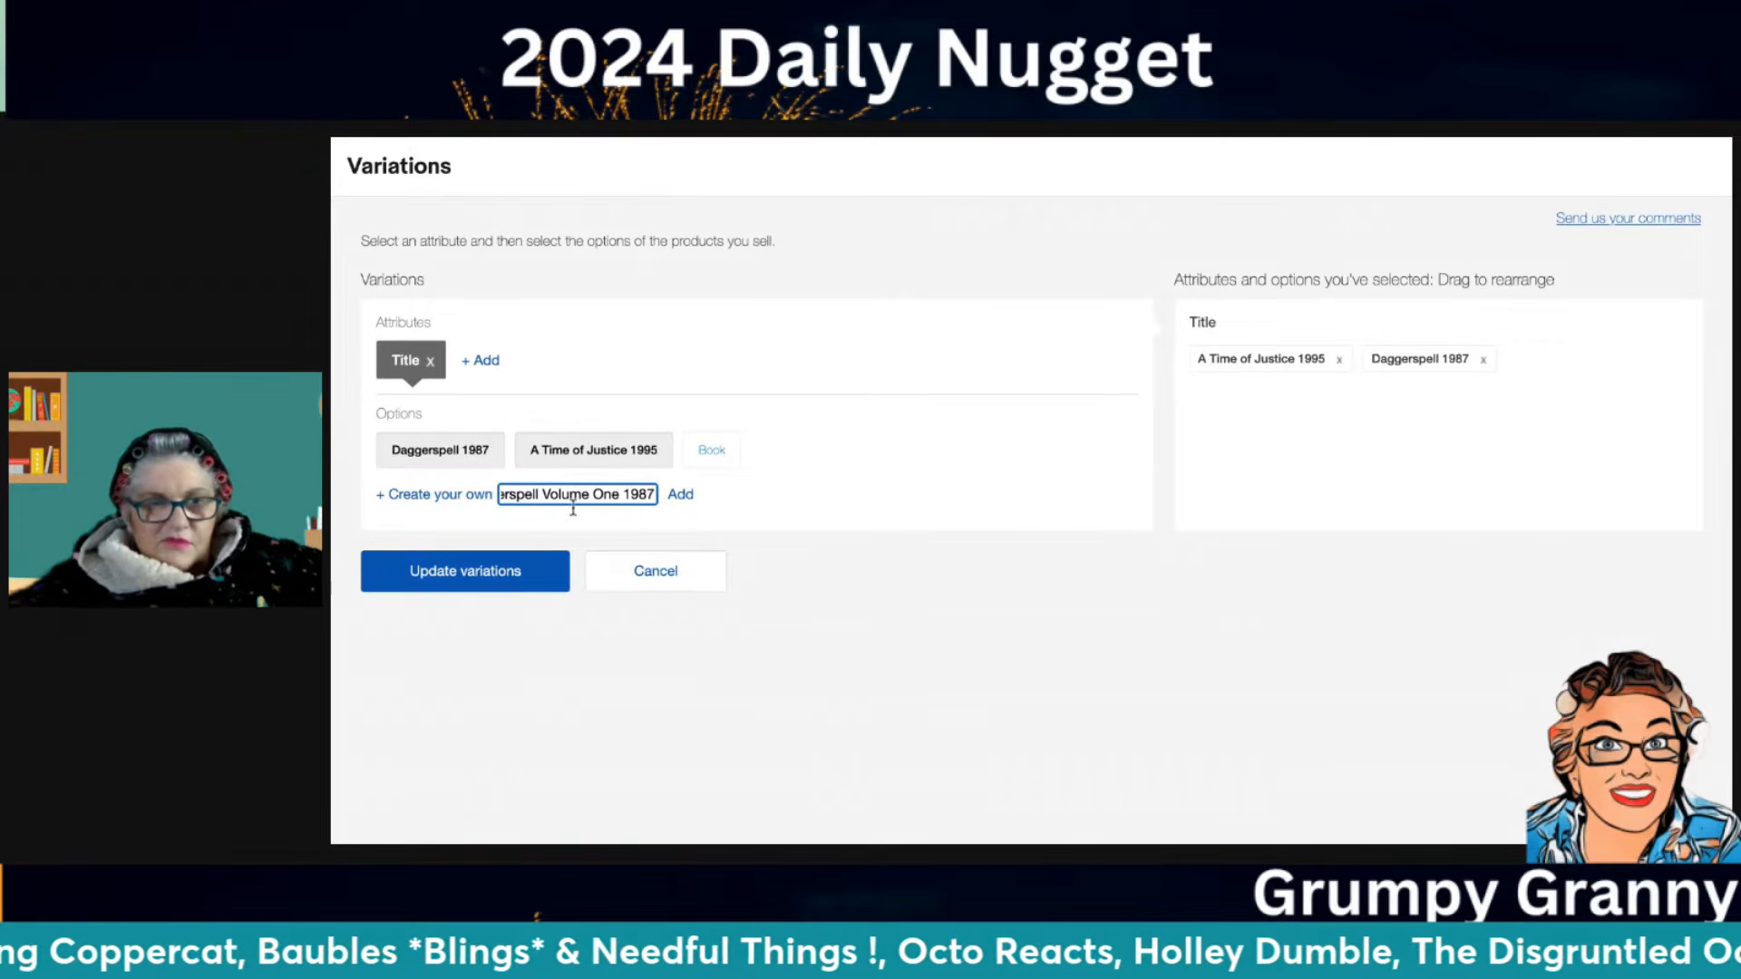
click(680, 494)
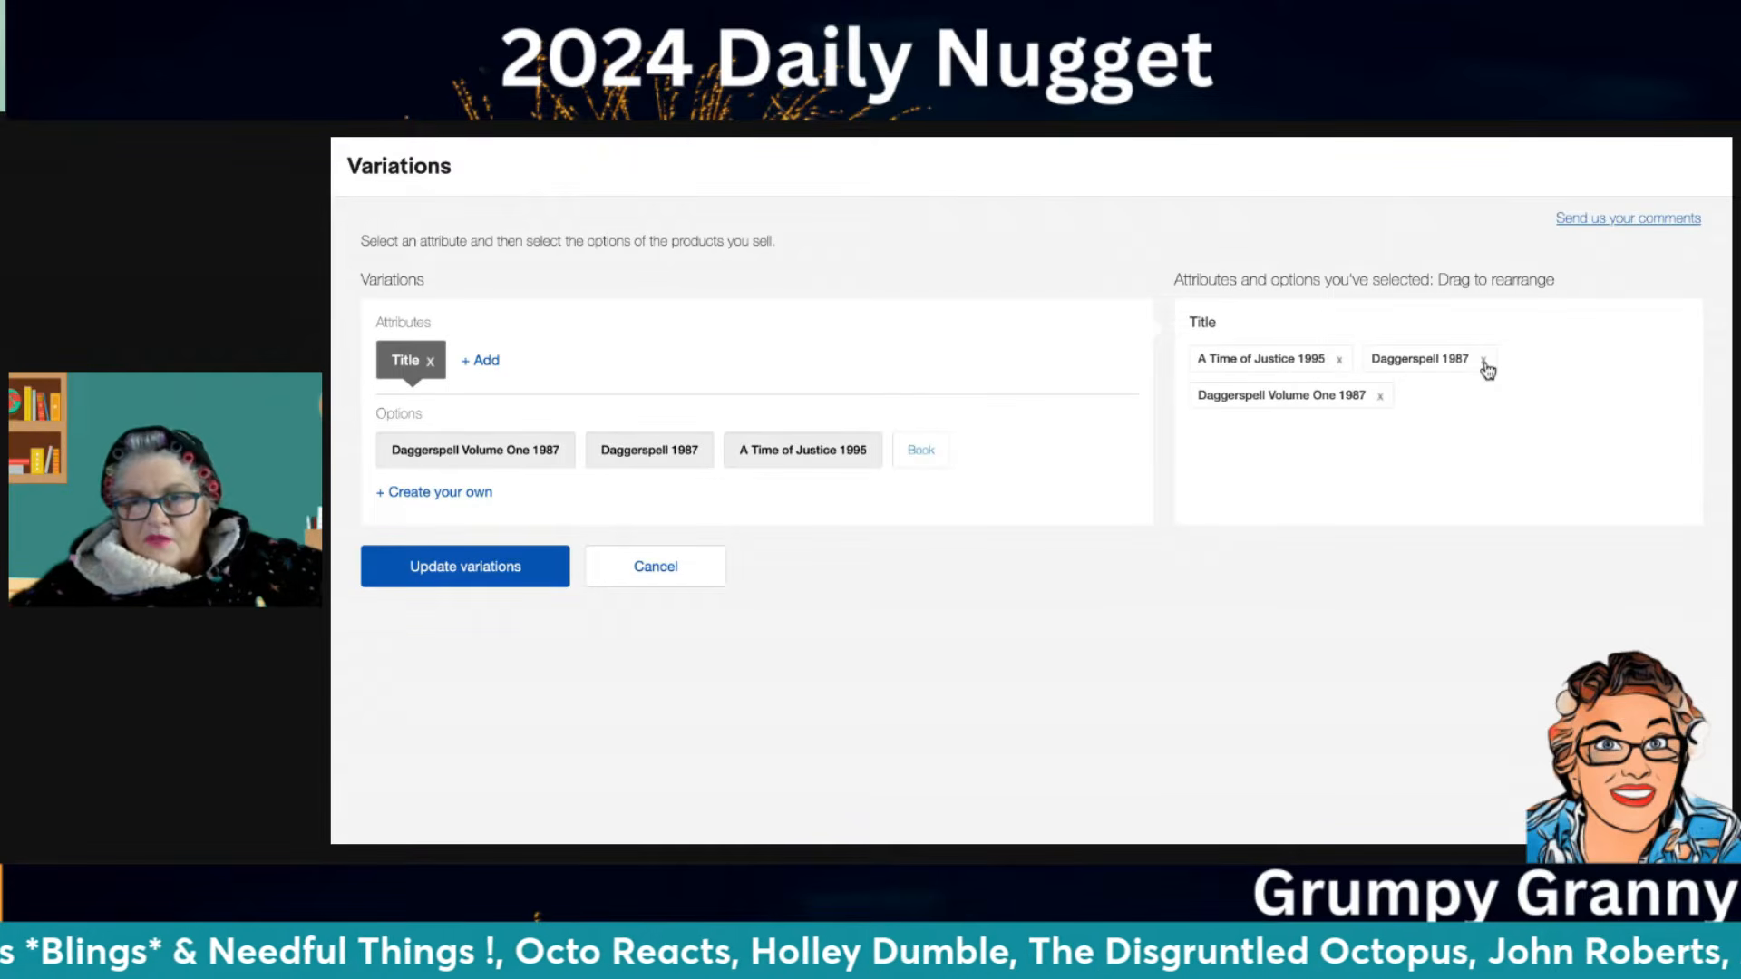
click(1484, 361)
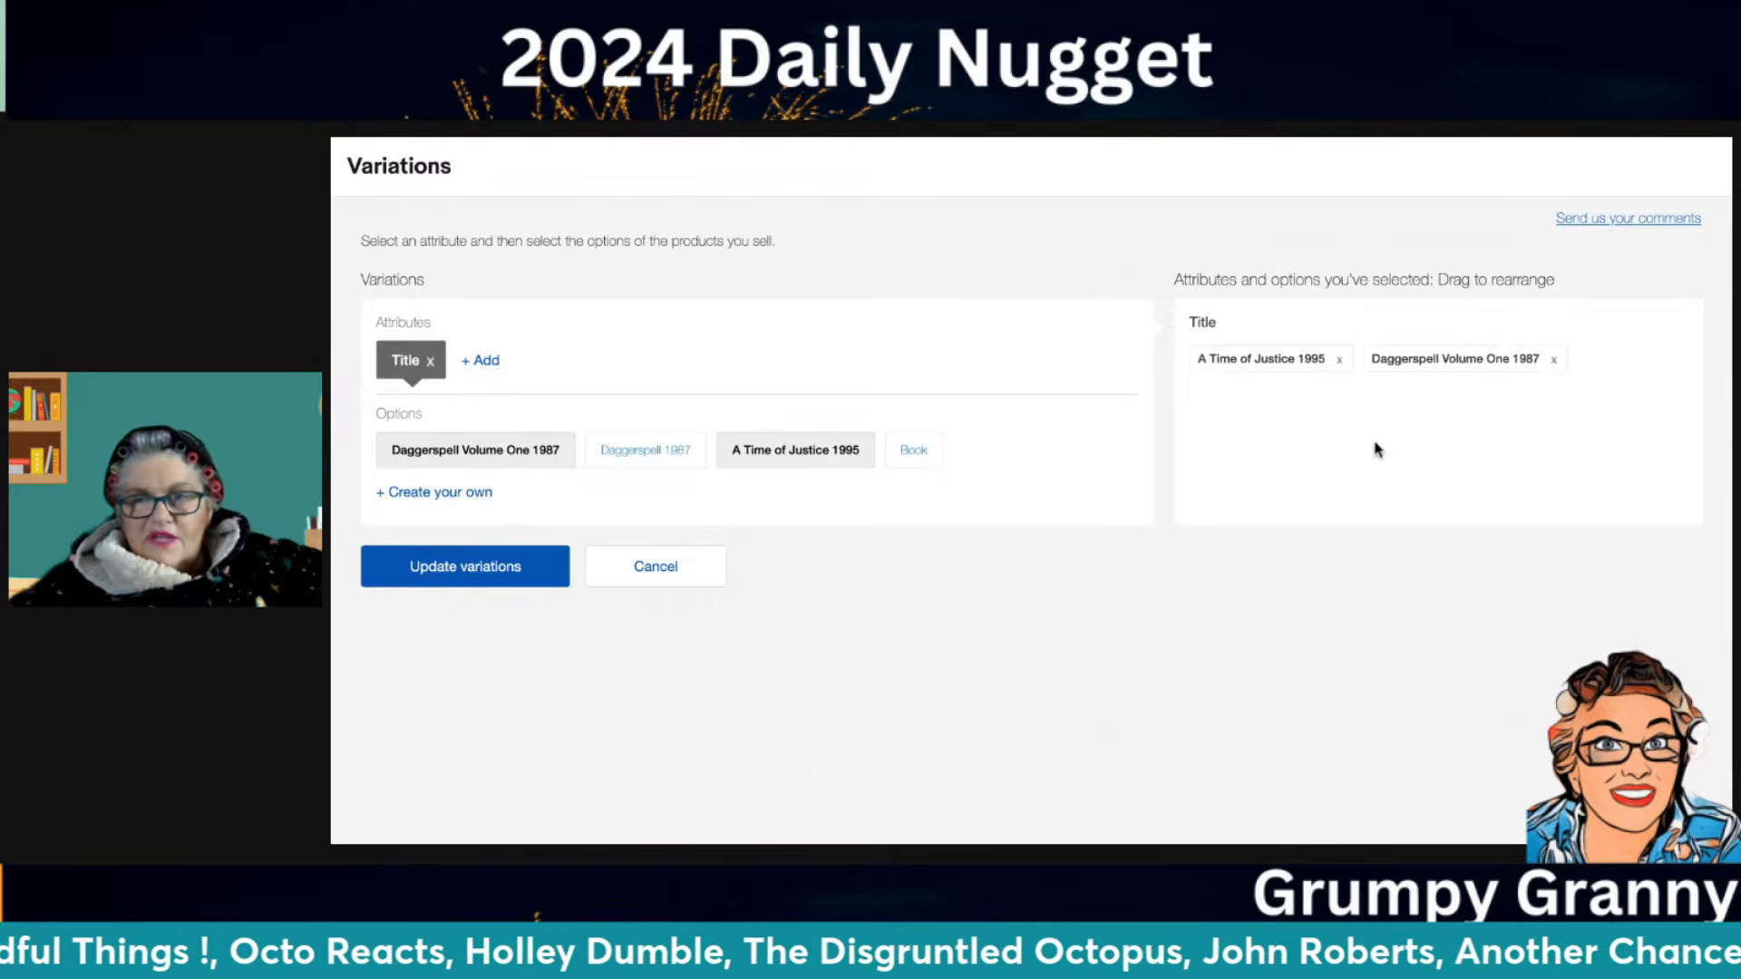
Add a custom Title option named "Palace - A Novel of the Pinch 1996"
click(474, 494)
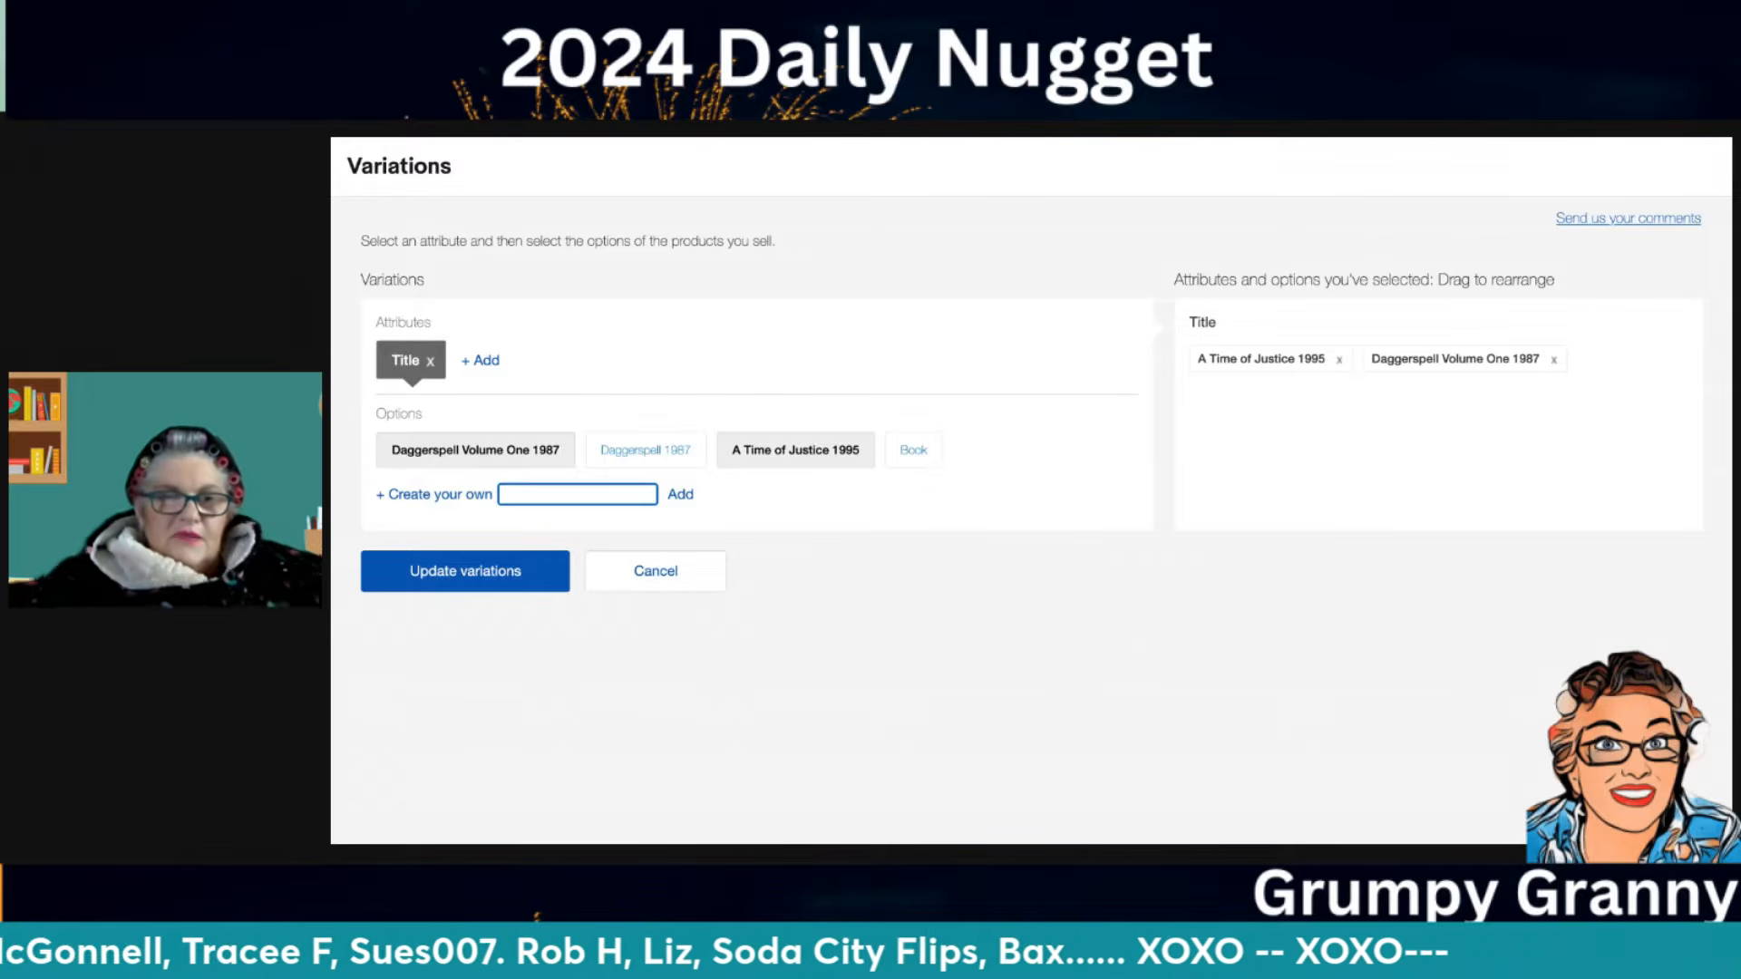
key(ctrl+v)
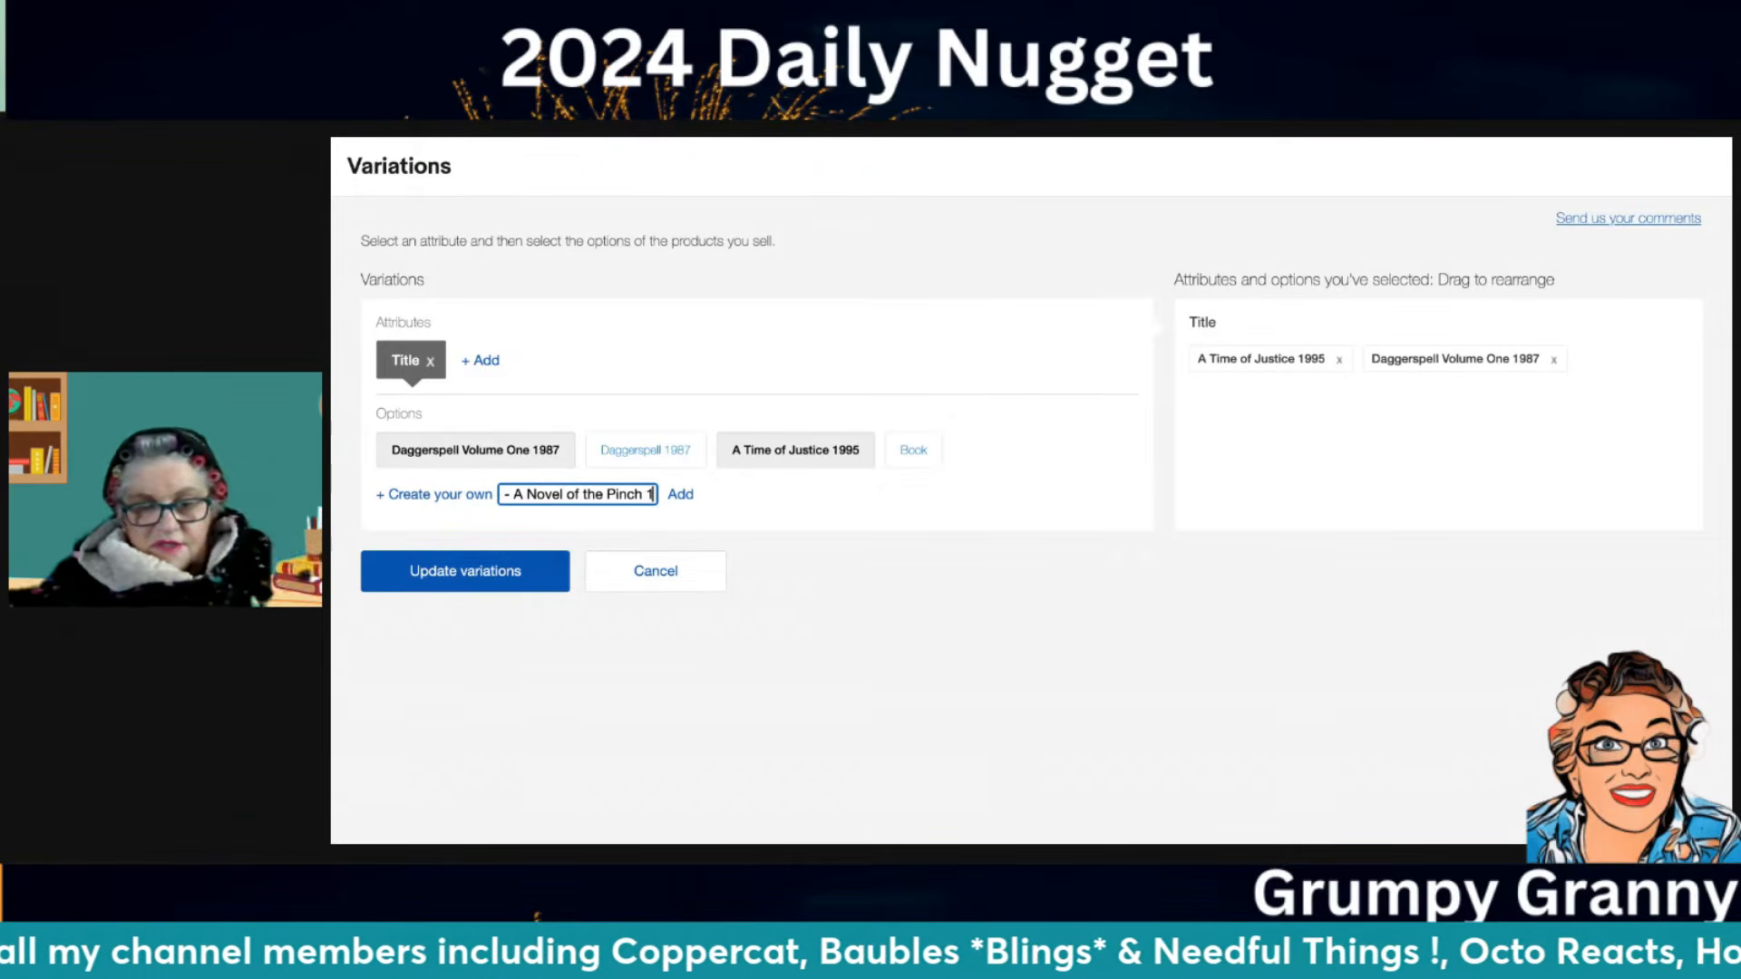
click(680, 493)
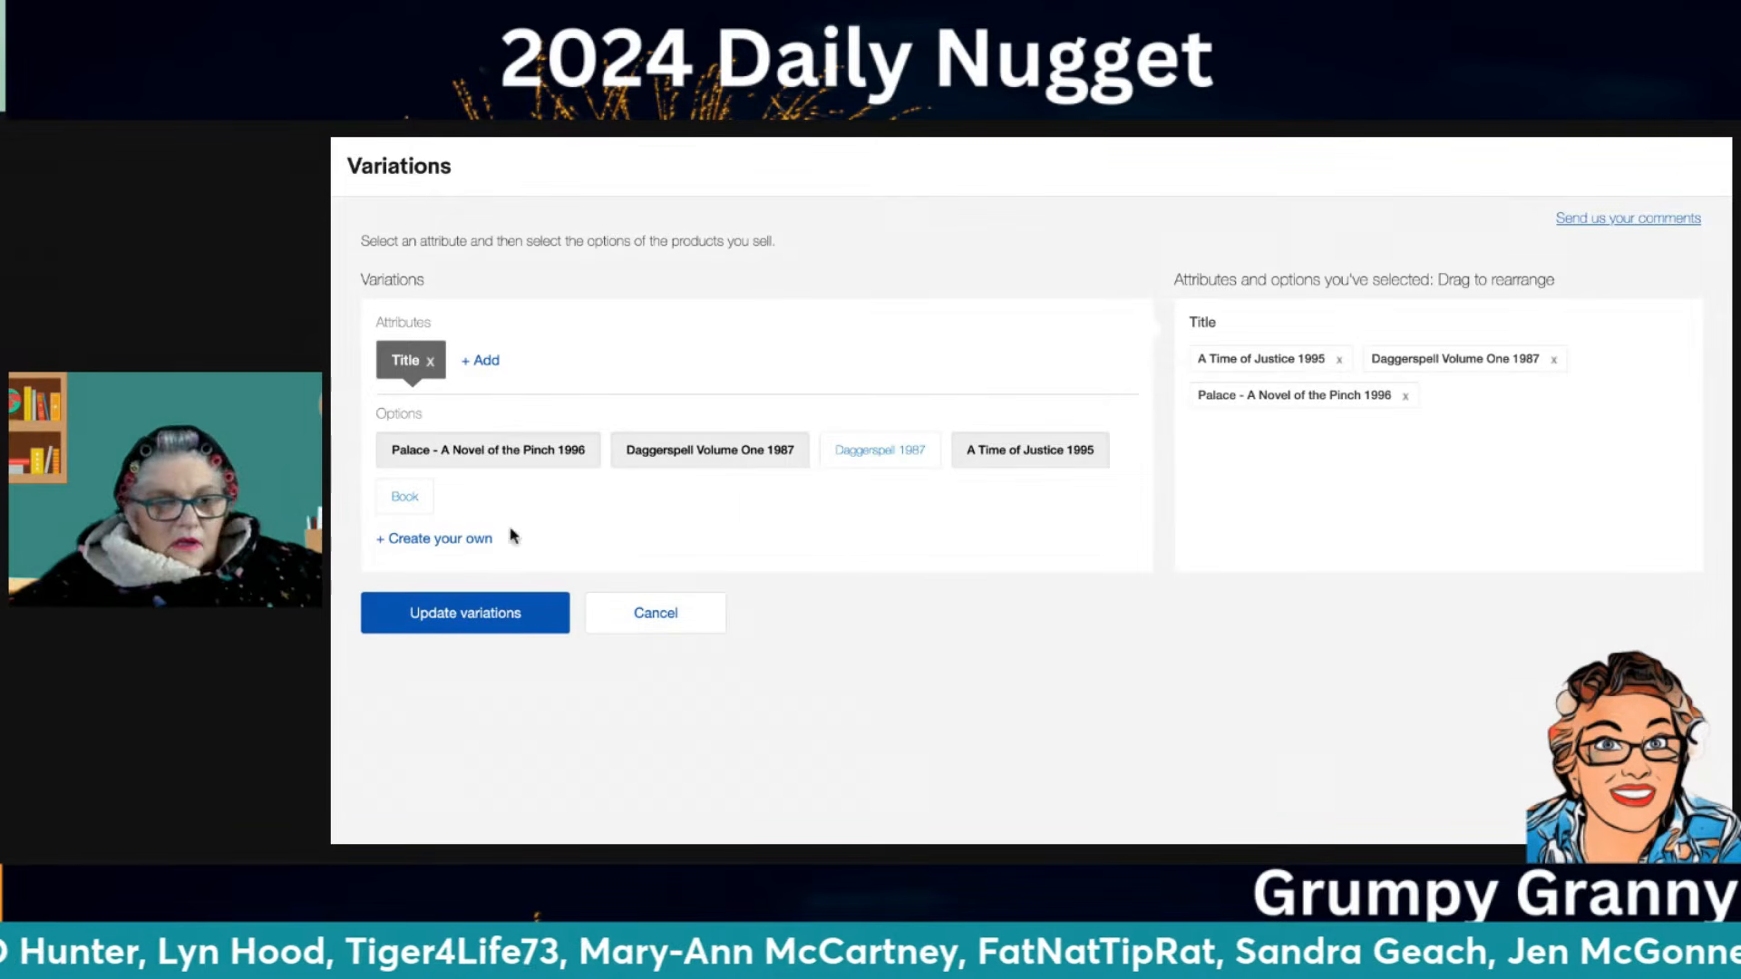
Add a custom Title option named "Dawnspell The Bristling Wood Volume III Deverry"
click(464, 542)
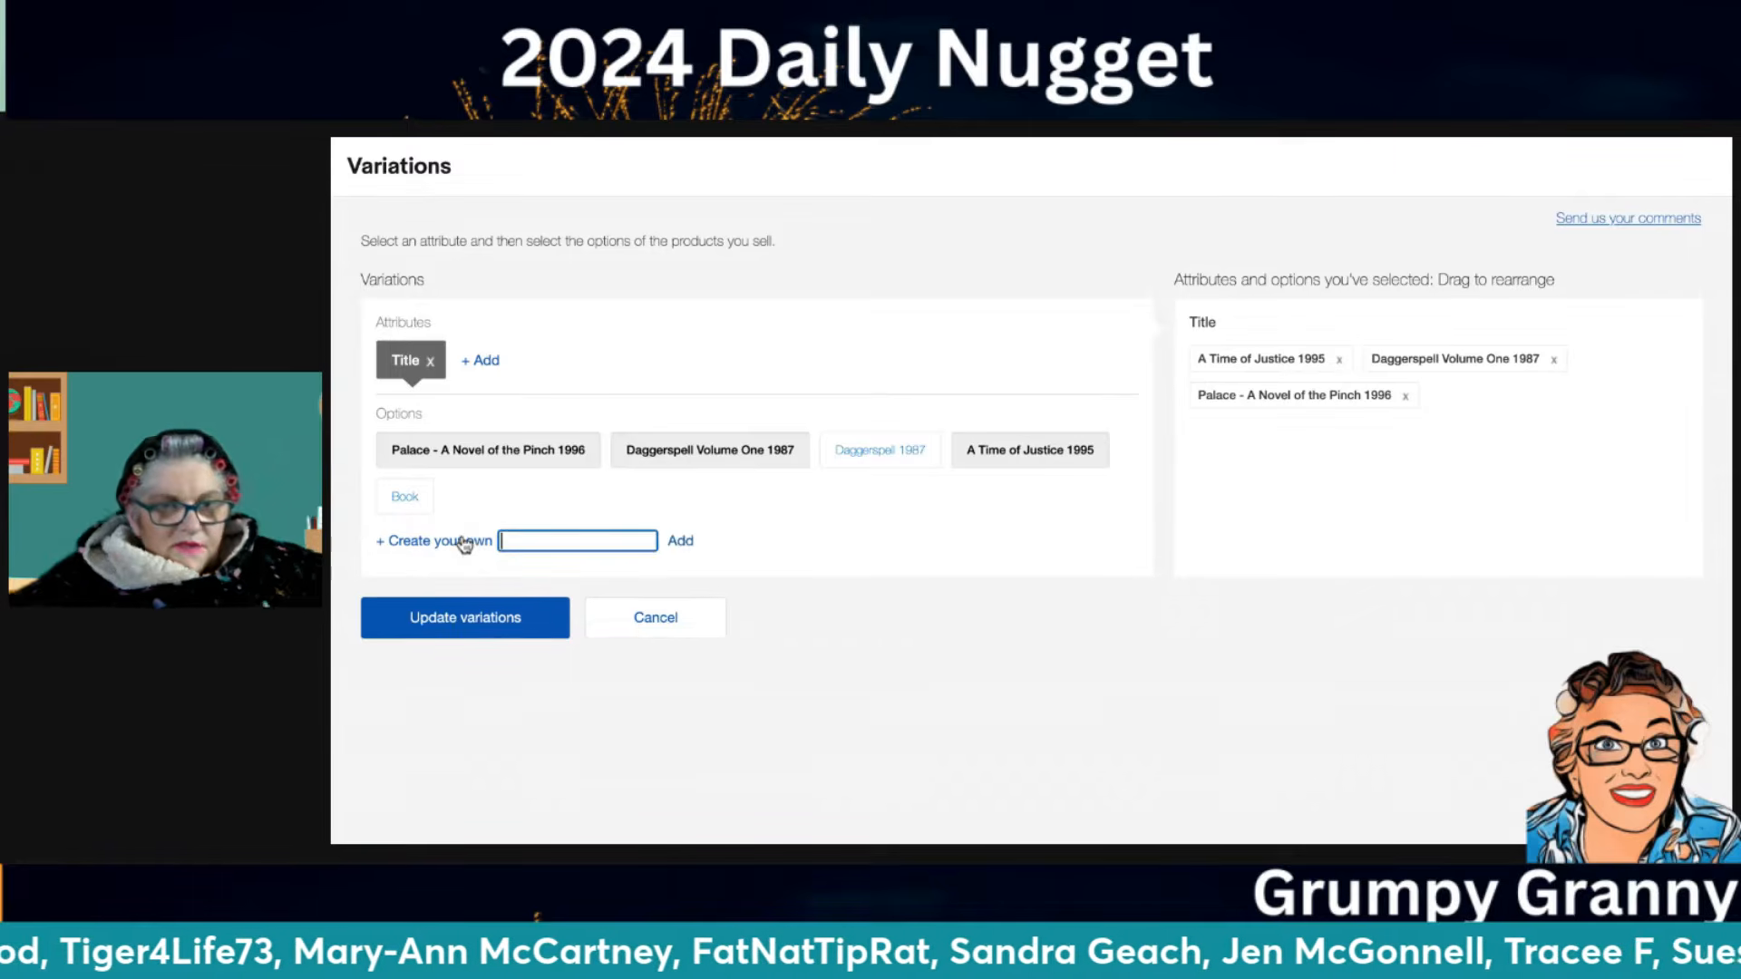
text(The Bristling Wood)
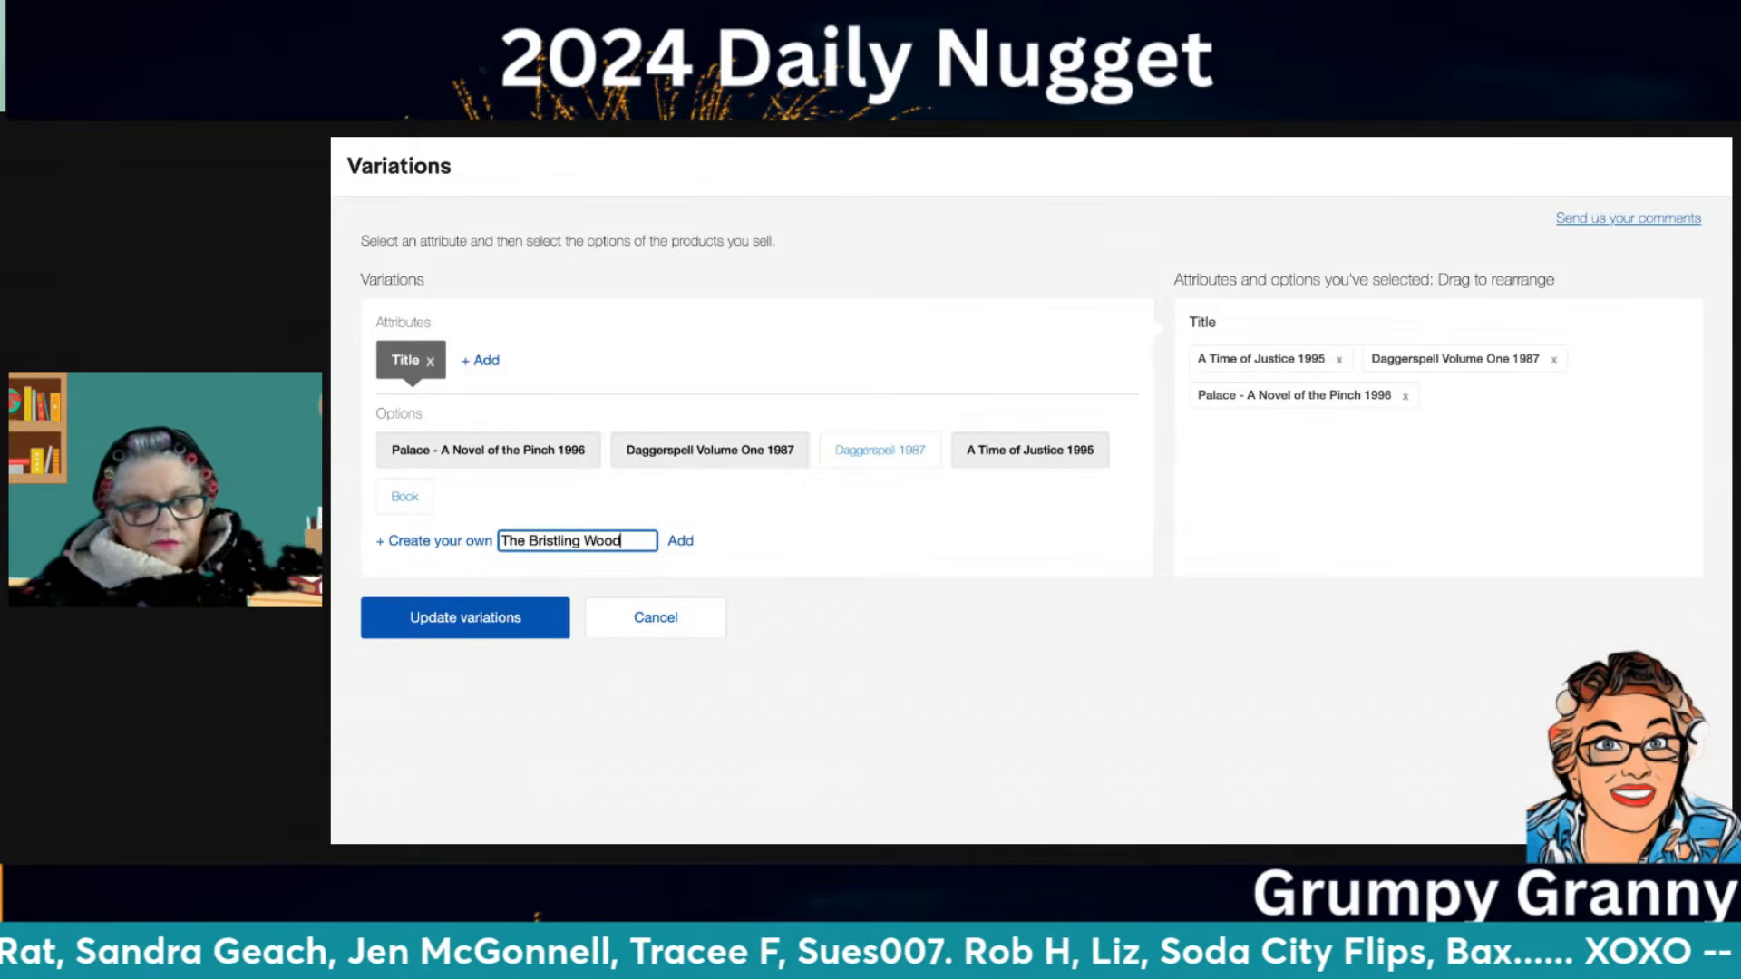
text( - Dawnspell)
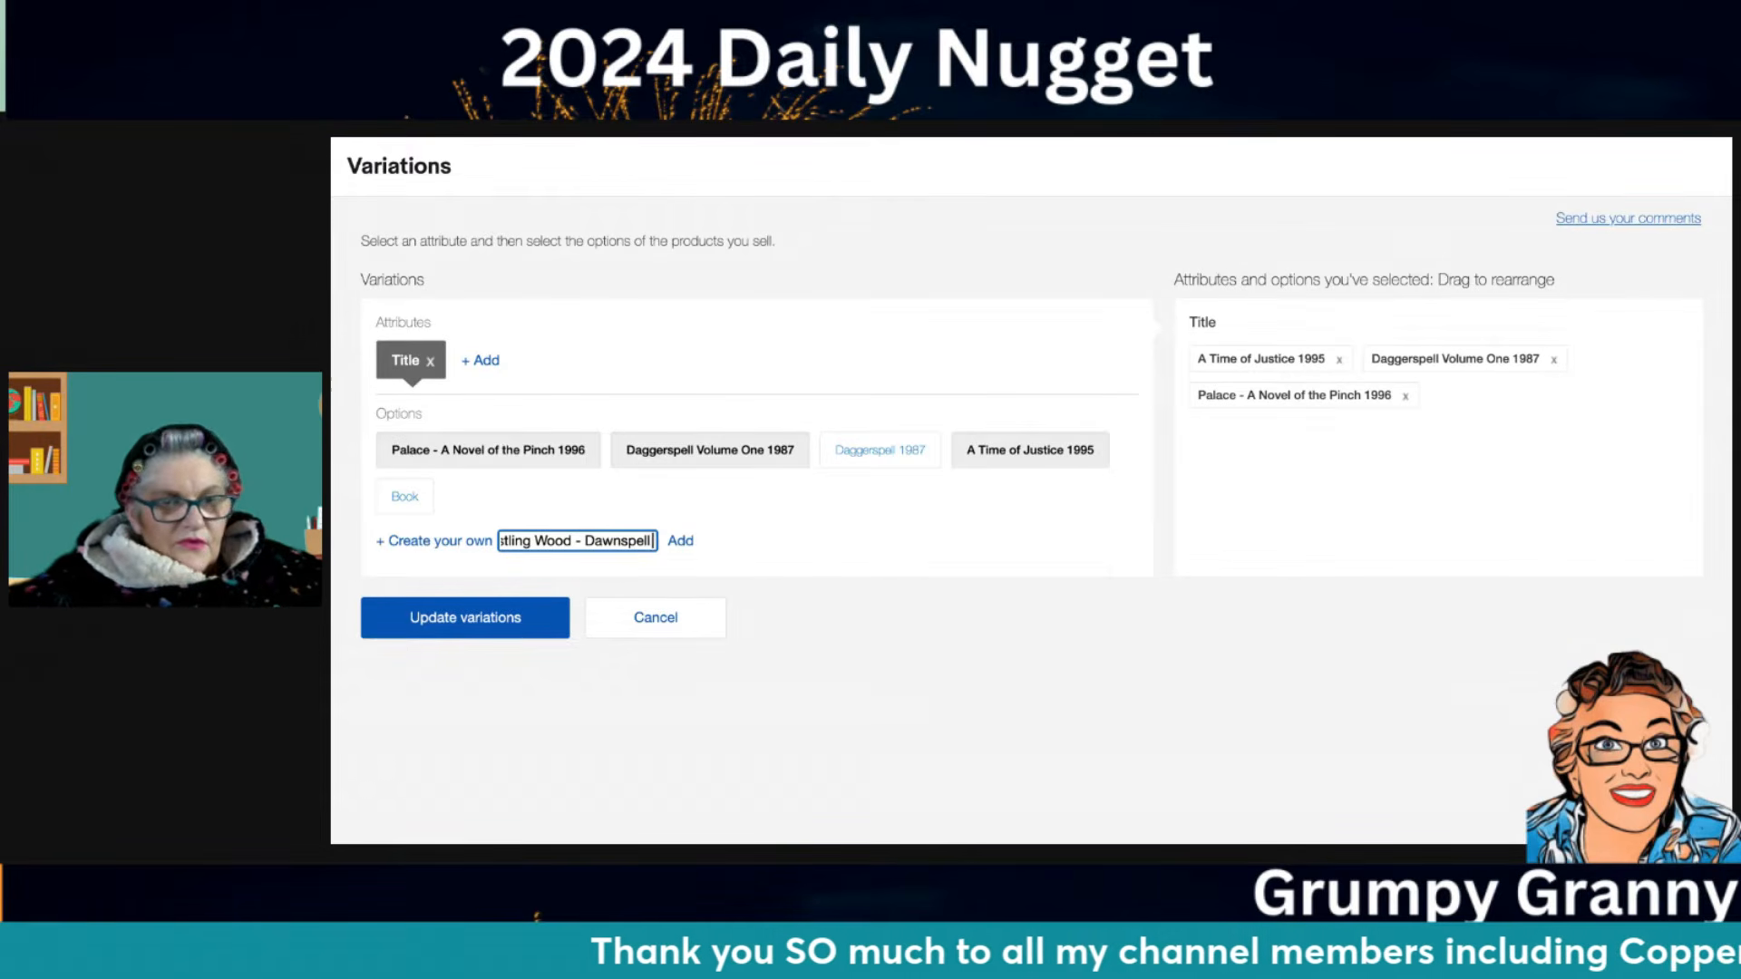
drag(585, 542, 662, 542)
key(ctrl+c)
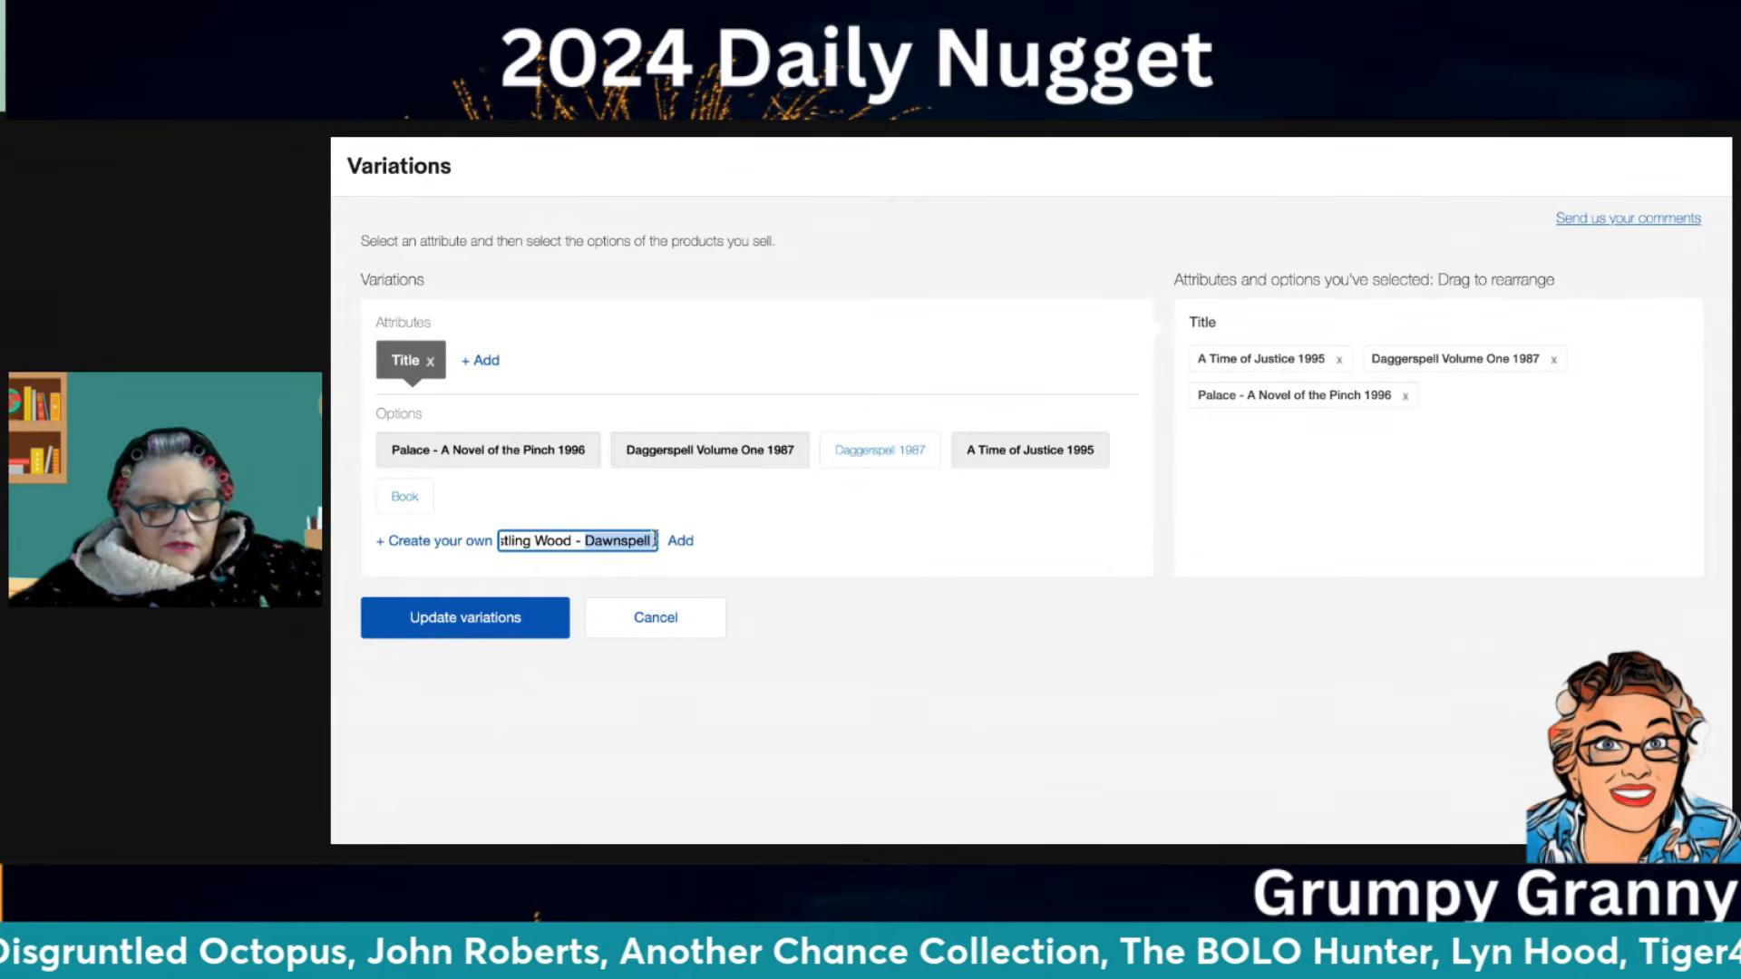
key(BackSpace)
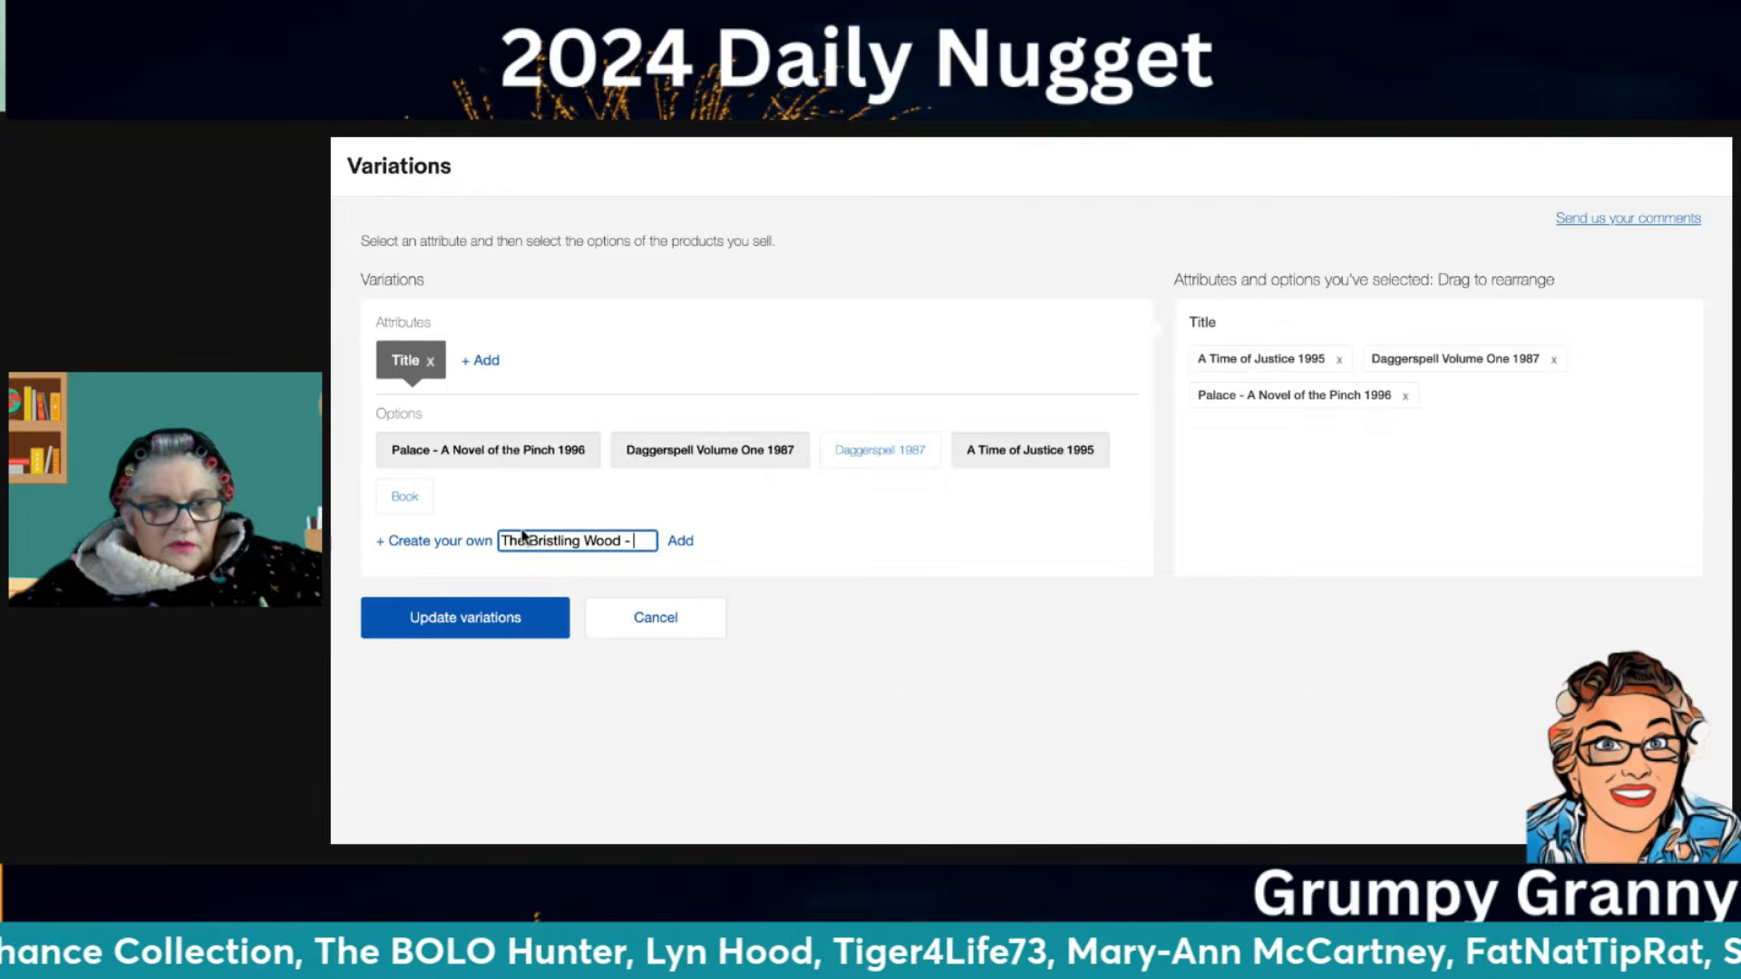
key(ctrl+v)
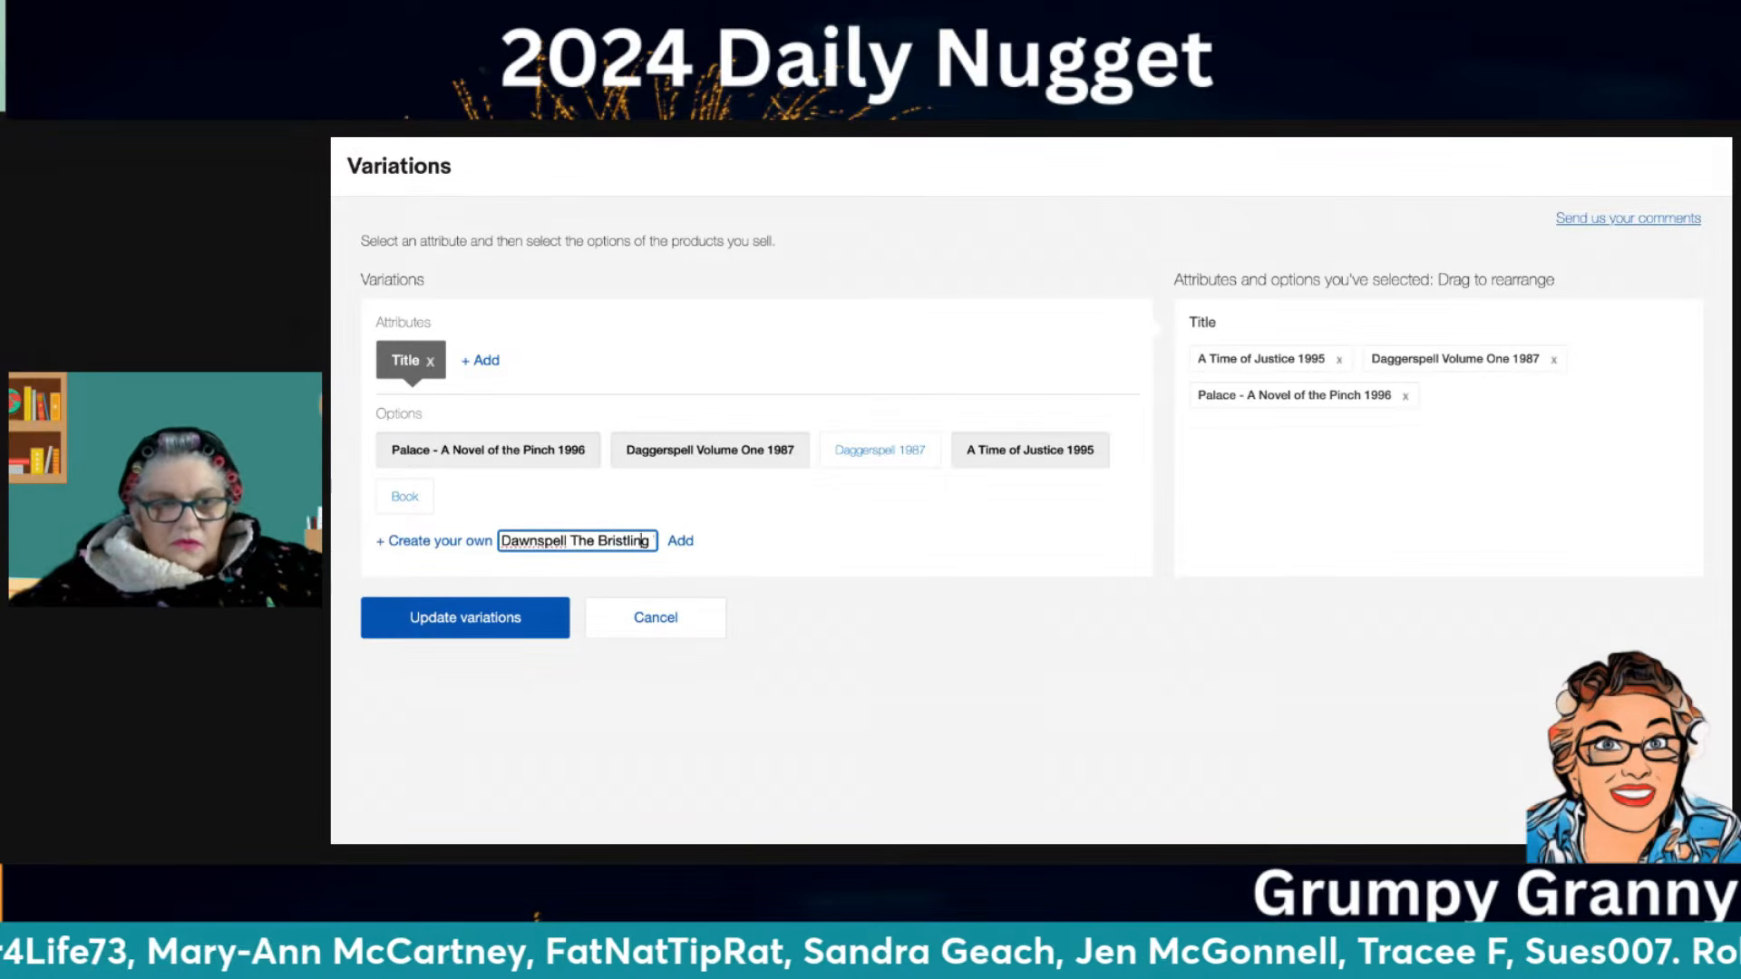
text(Volu)
text(me III D)
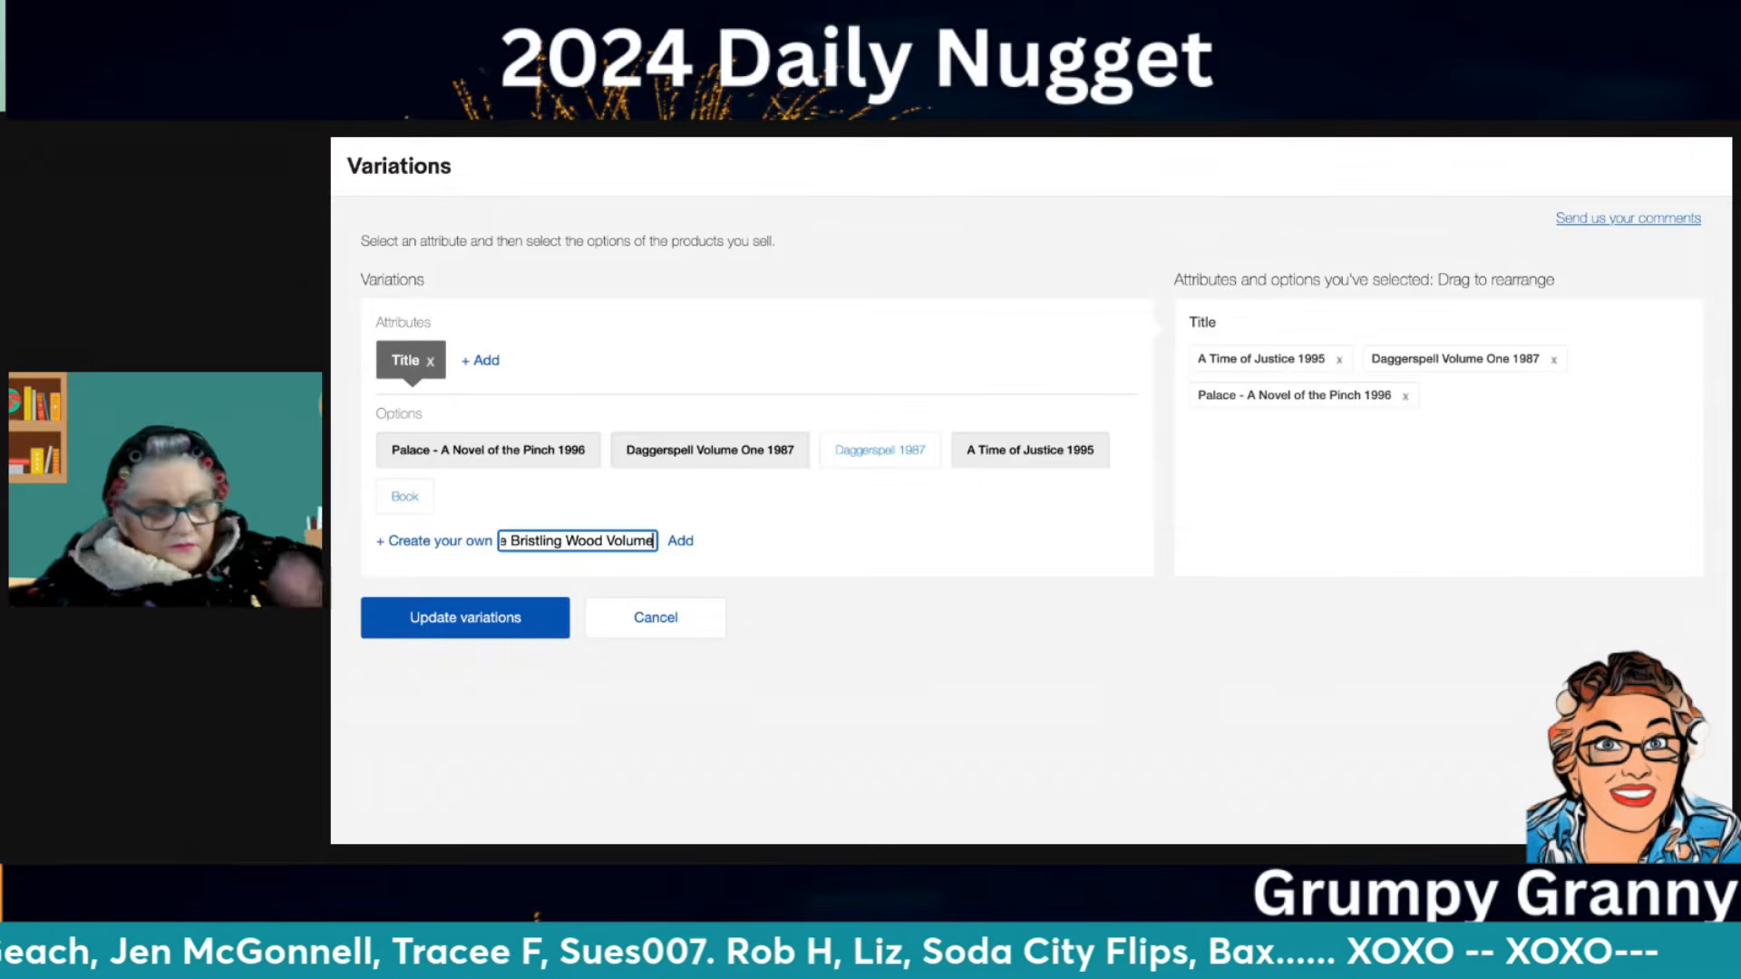
text(e)
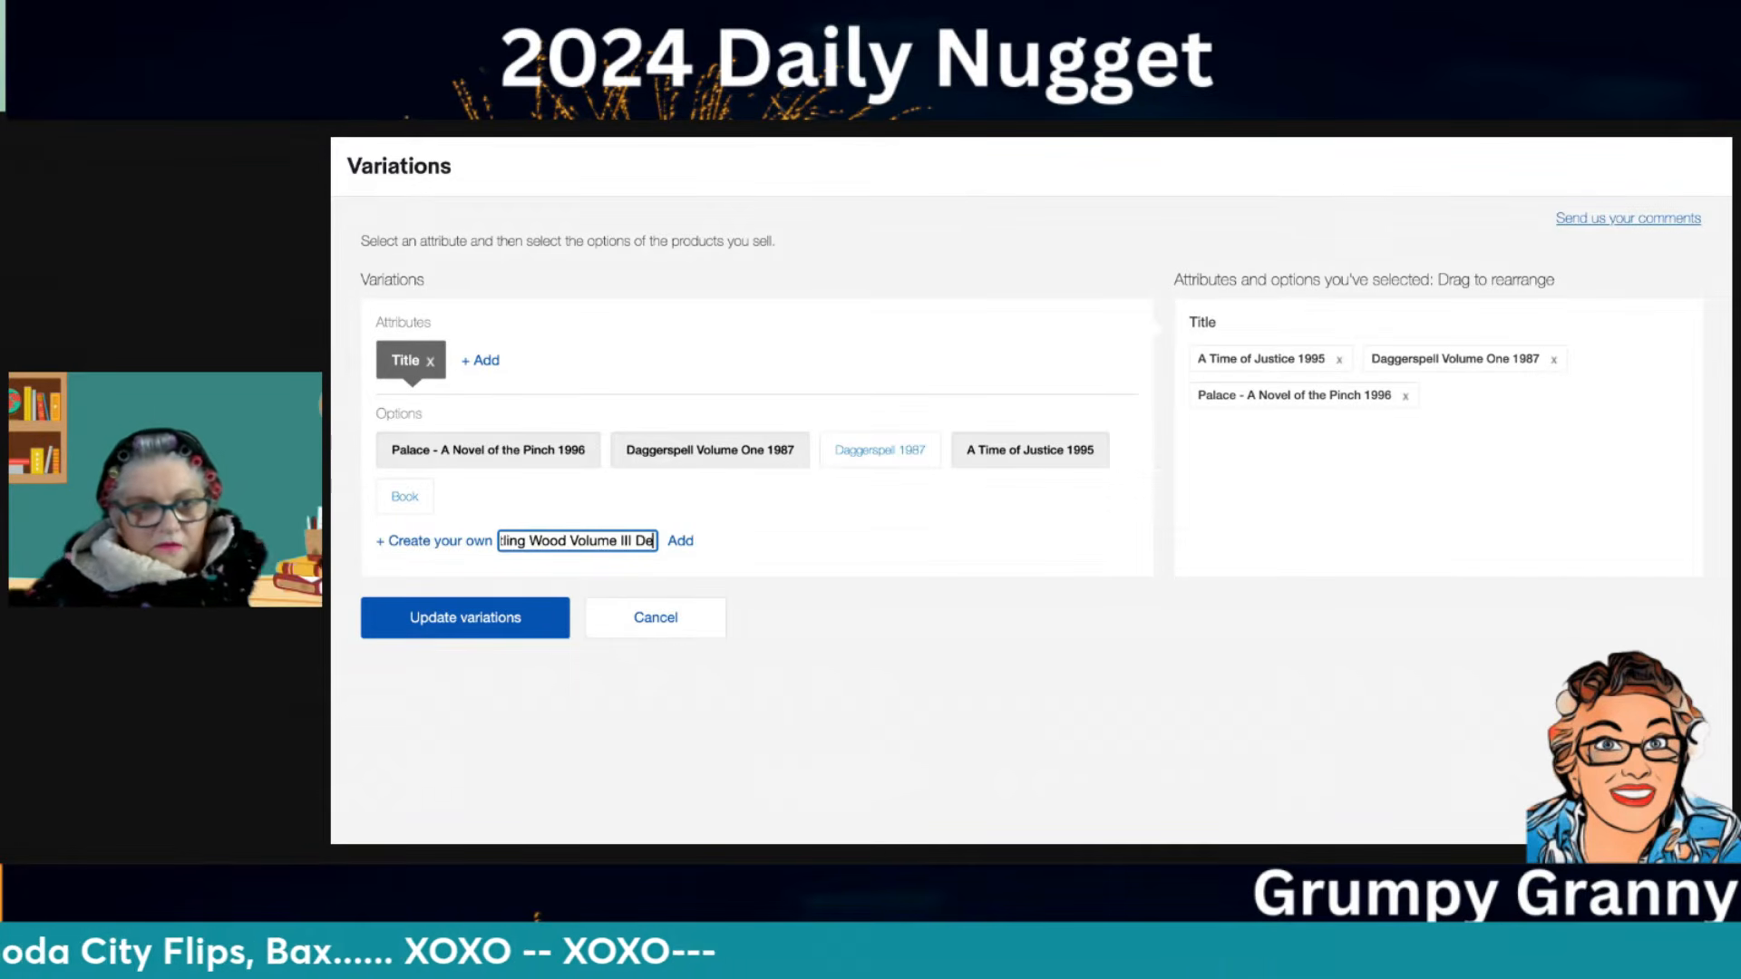
text(verry 1)
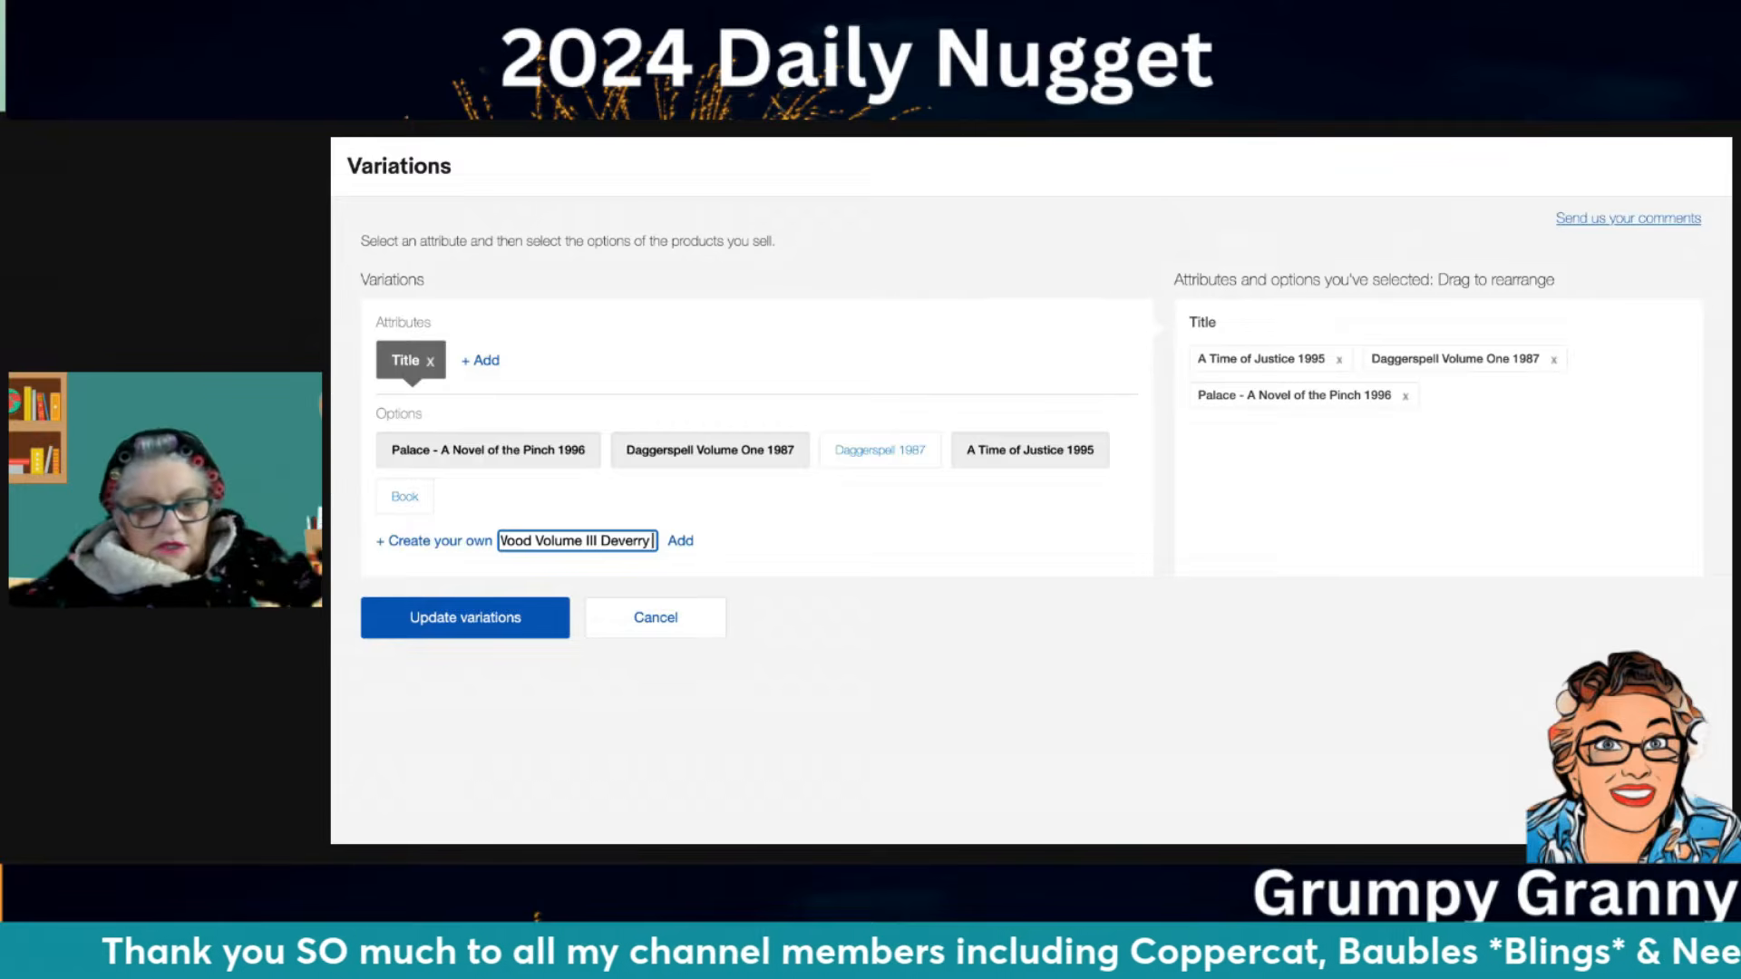
key(BackSpace)
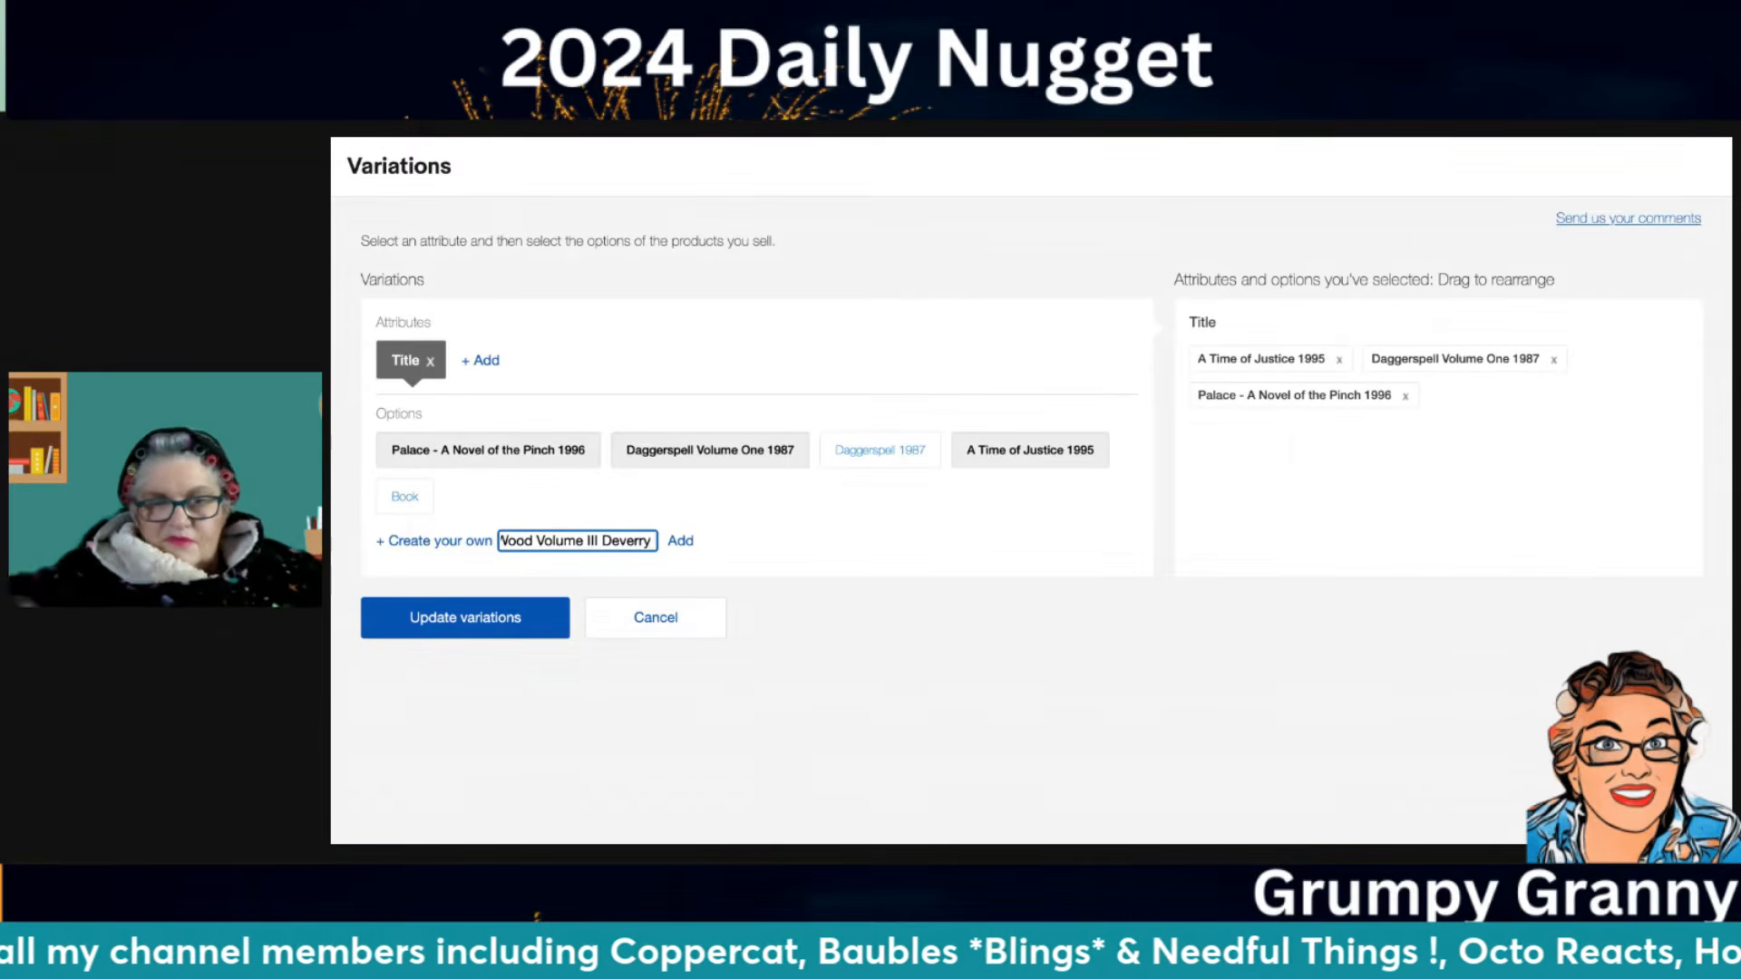
click(684, 544)
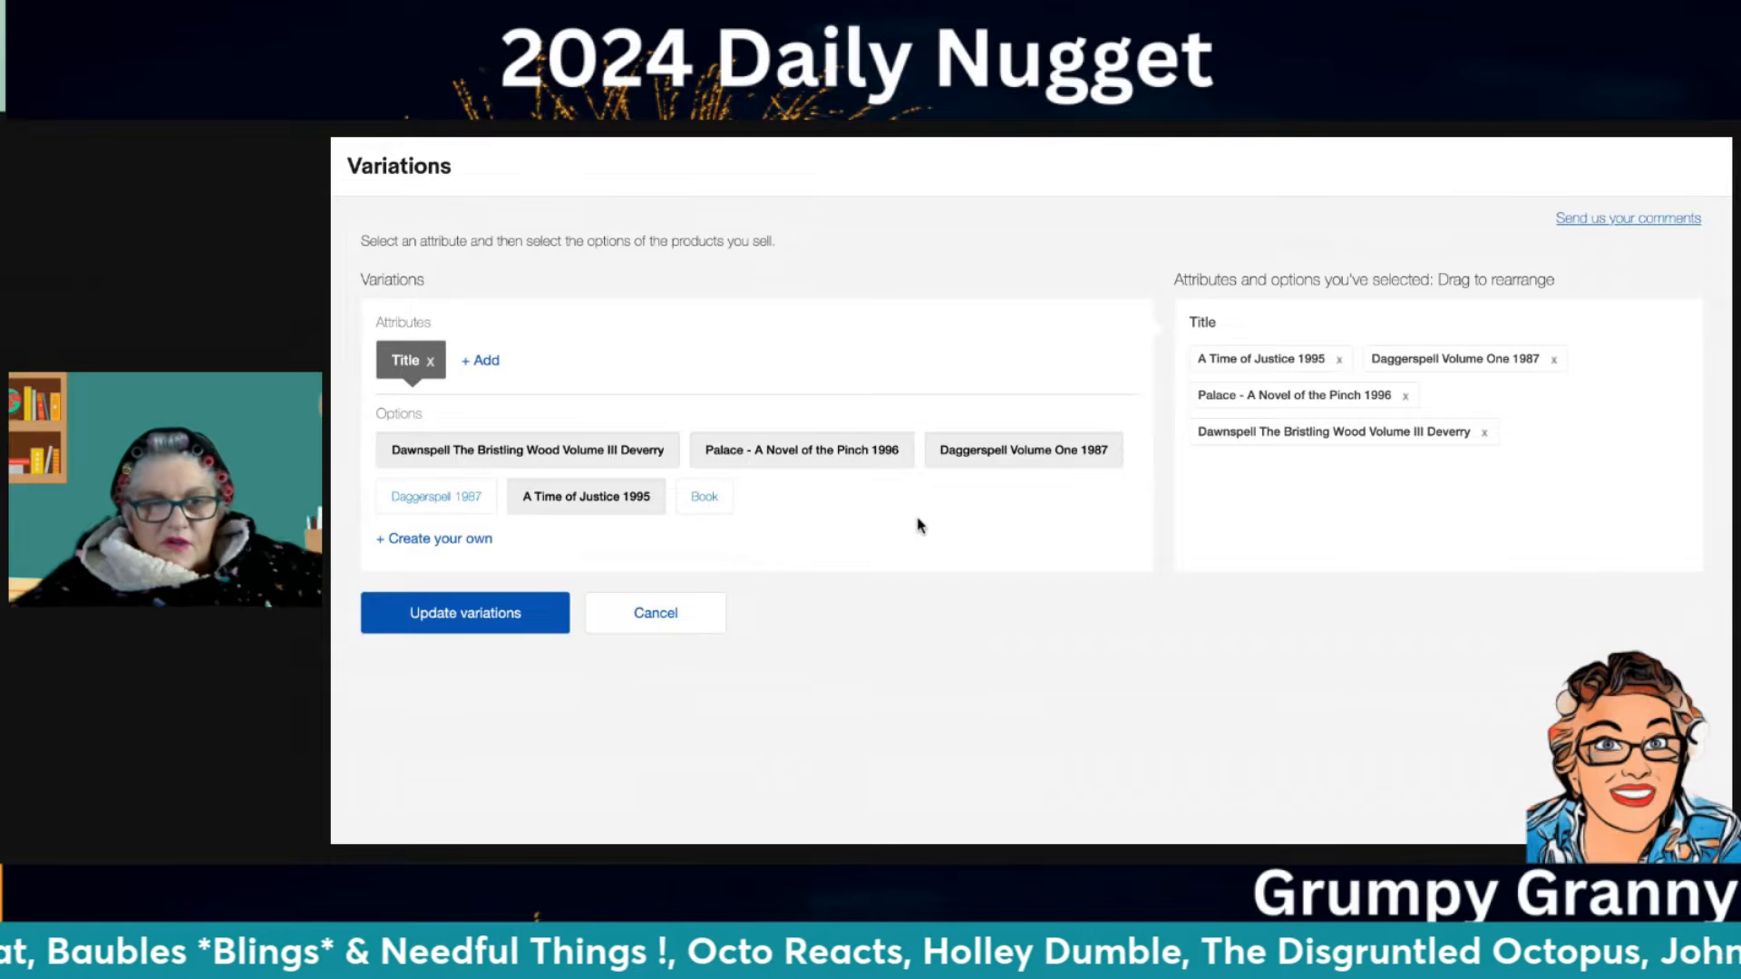
Replace the selected "Daggerspell Volume One 1987" option with a custom one based on its text, named "Daggerspell Volume I Devery 1987"
click(935, 458)
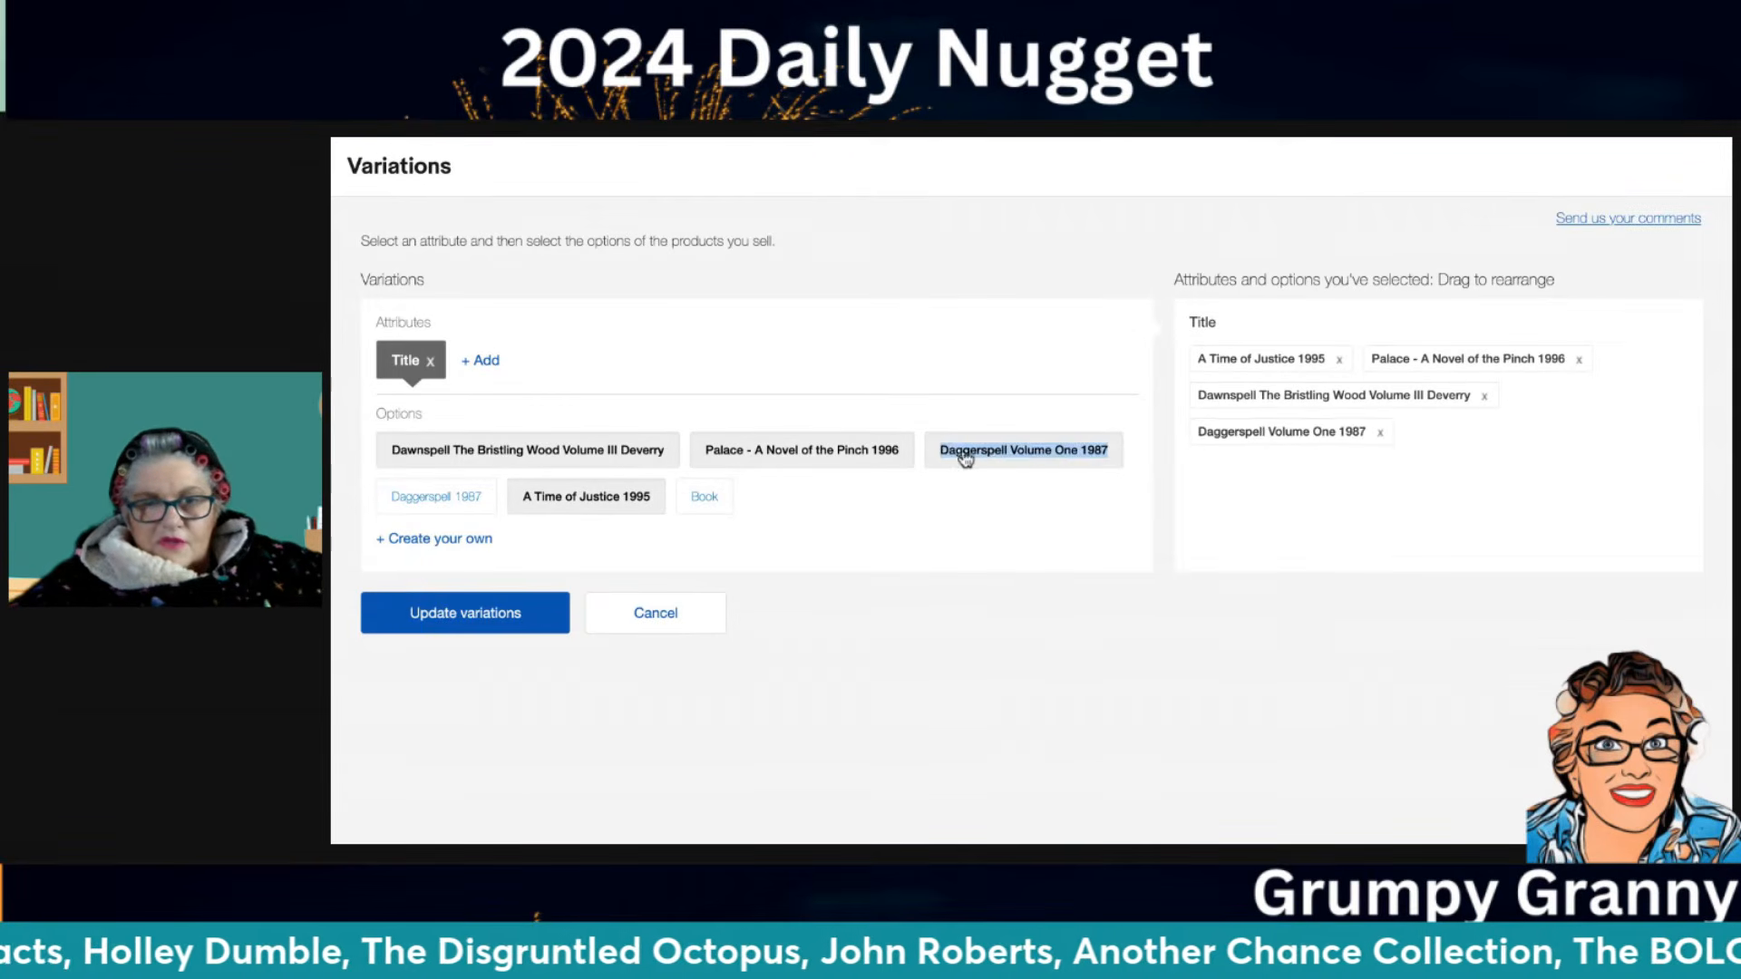
key(ctrl+c)
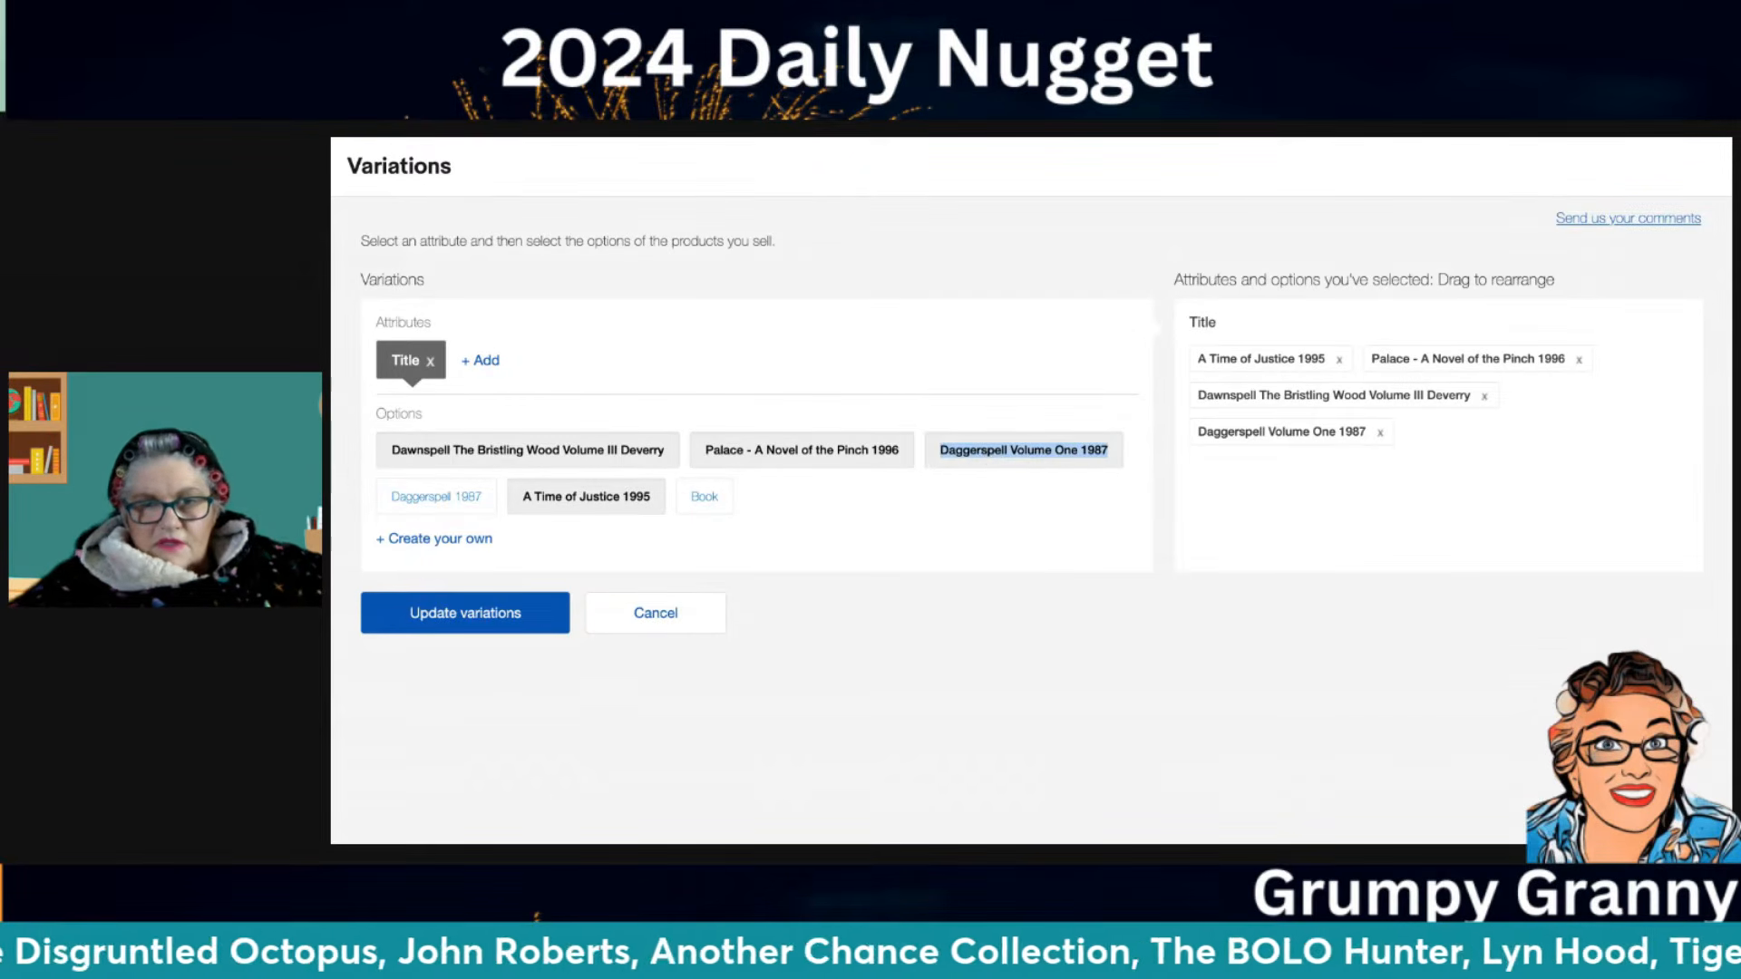
click(471, 539)
key(ctrl+v)
key(BackSpace)
key(BackSpace)
key(BackSpace)
key(BackSpace)
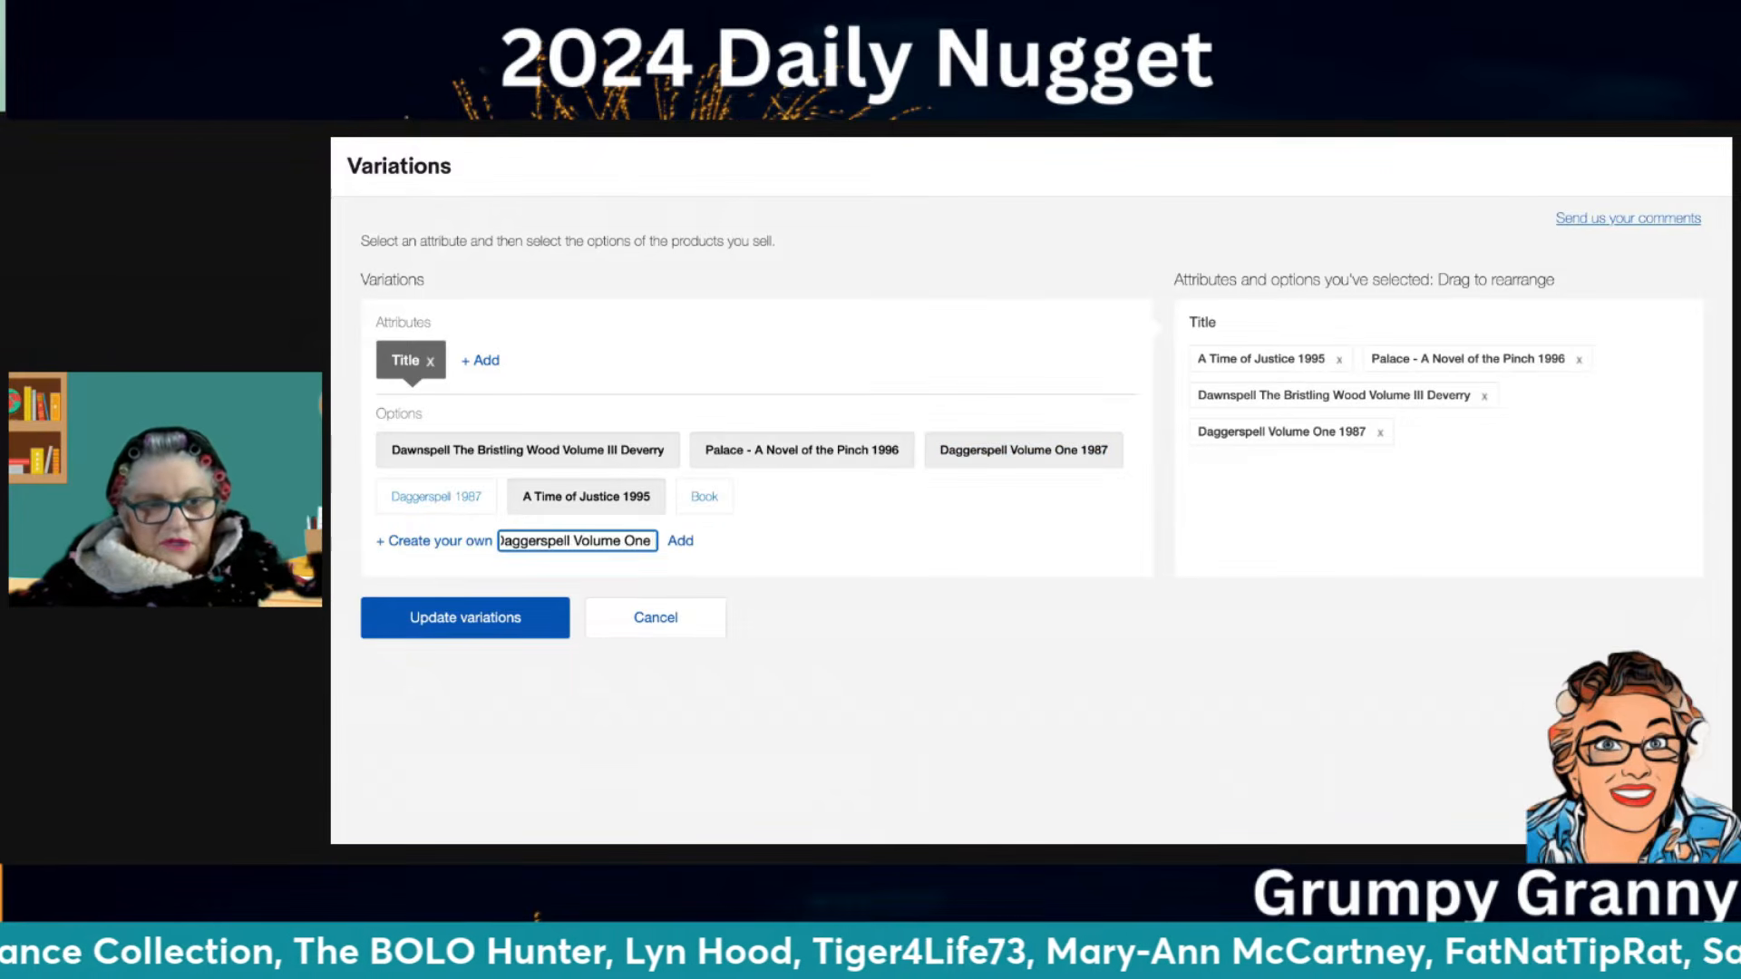
key(BackSpace)
key(BackSpace)
key(BackSpace)
text(I Devery)
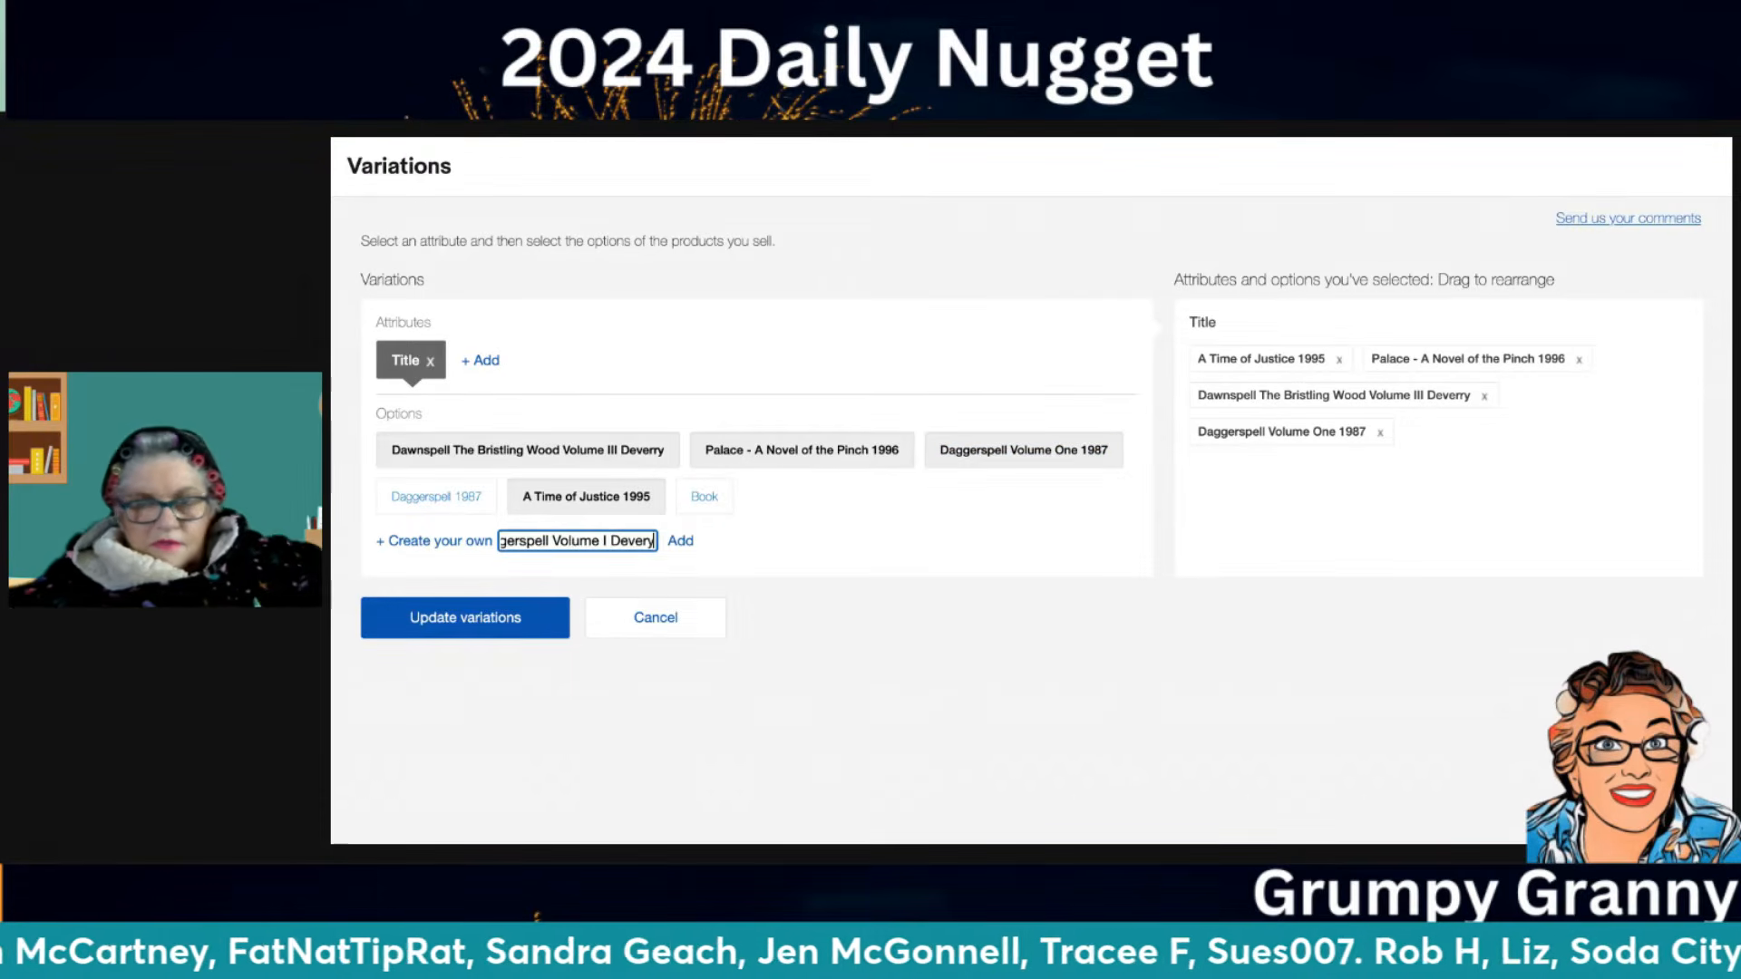
text( 1987)
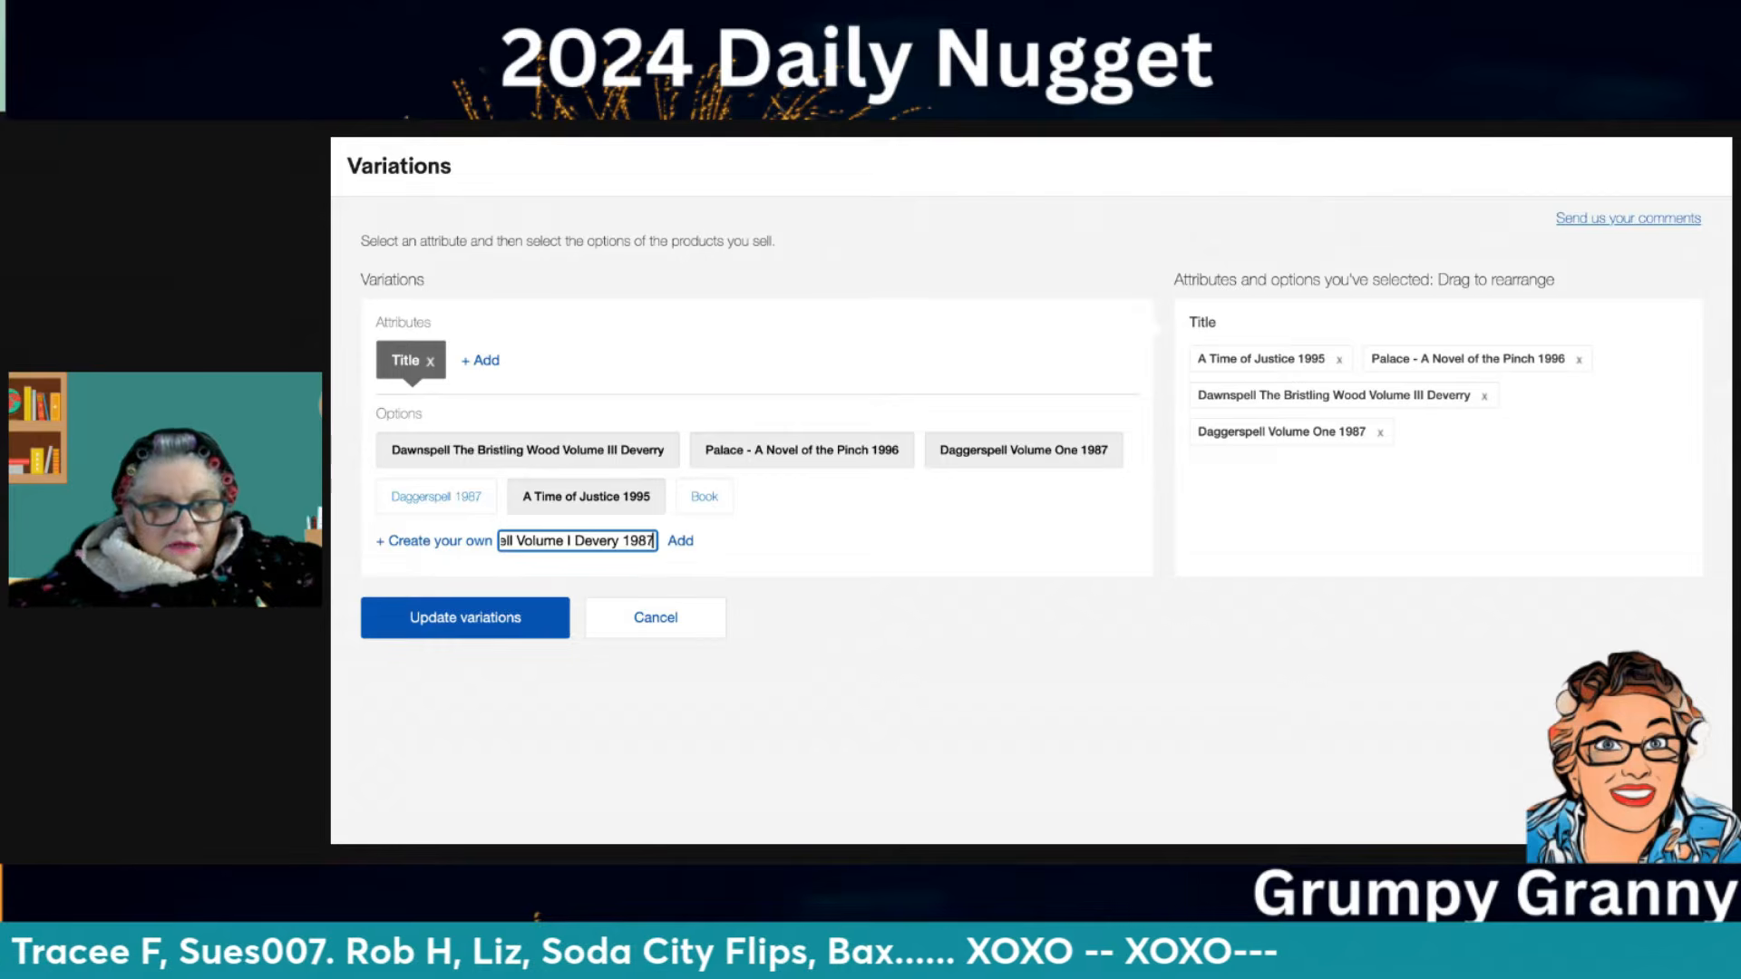
click(680, 541)
click(1380, 435)
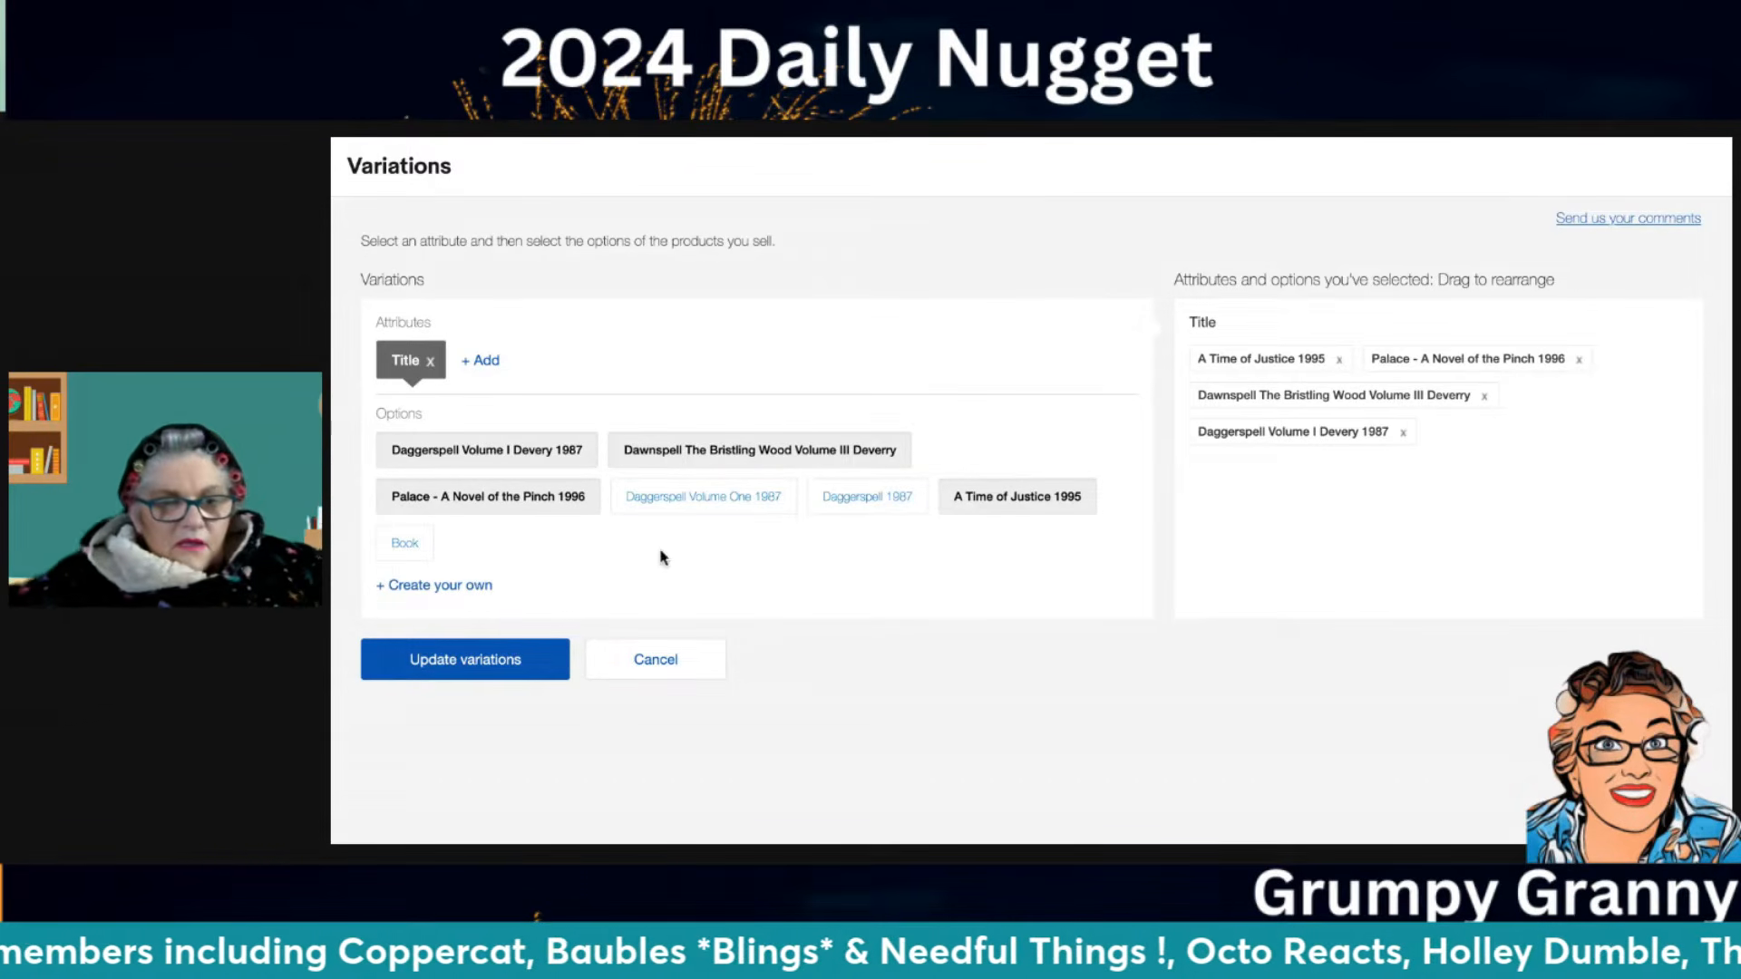
Add a custom Title option named "Darkspell Volume II DEVERRY"
click(476, 589)
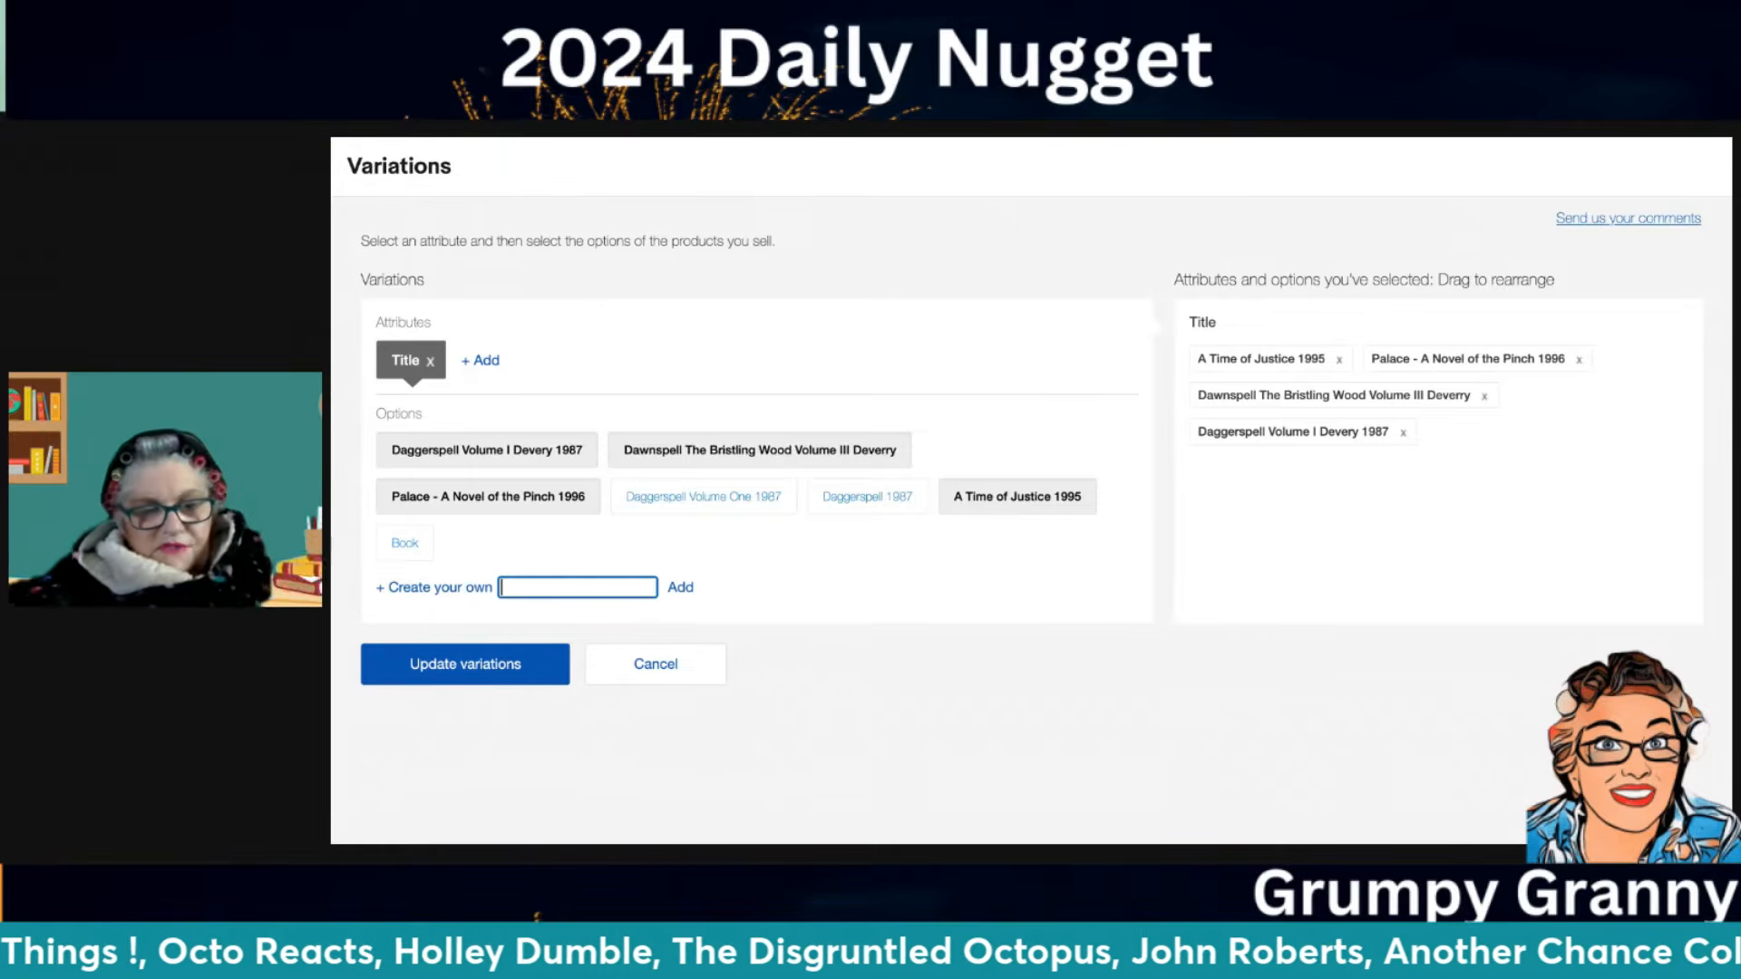
text(Darkspell Volume II)
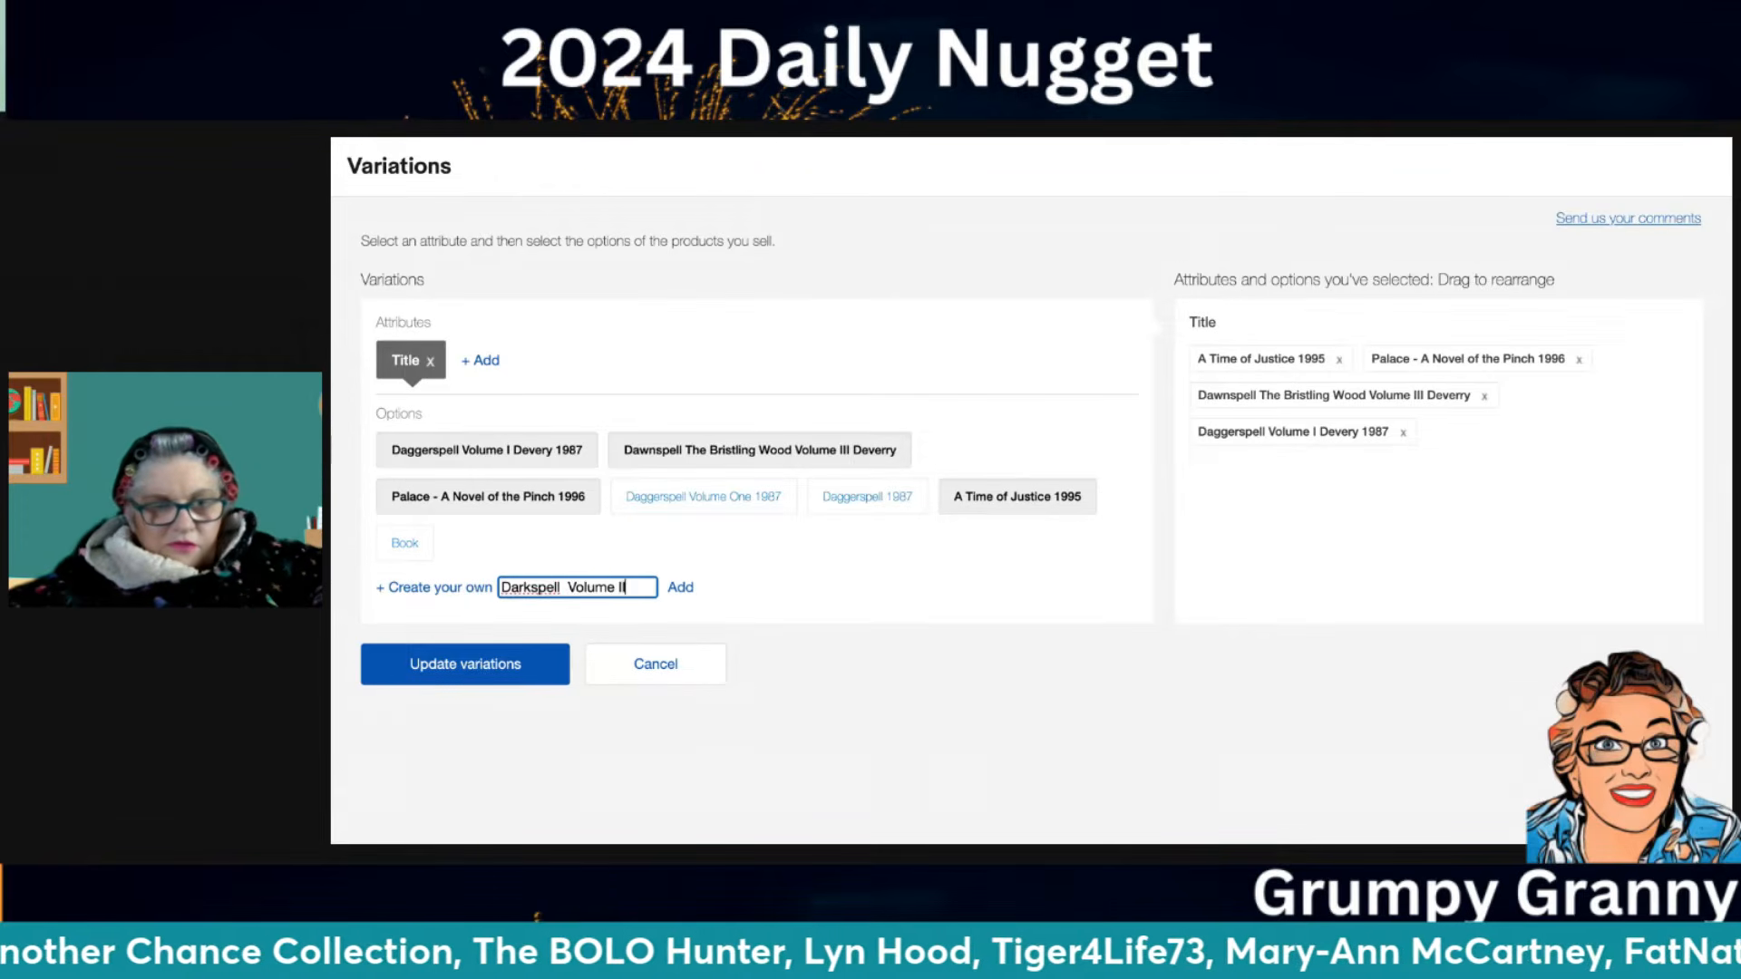
text( Devery)
key(BackSpace)
key(BackSpace)
key(BackSpace)
key(BackSpace)
key(BackSpace)
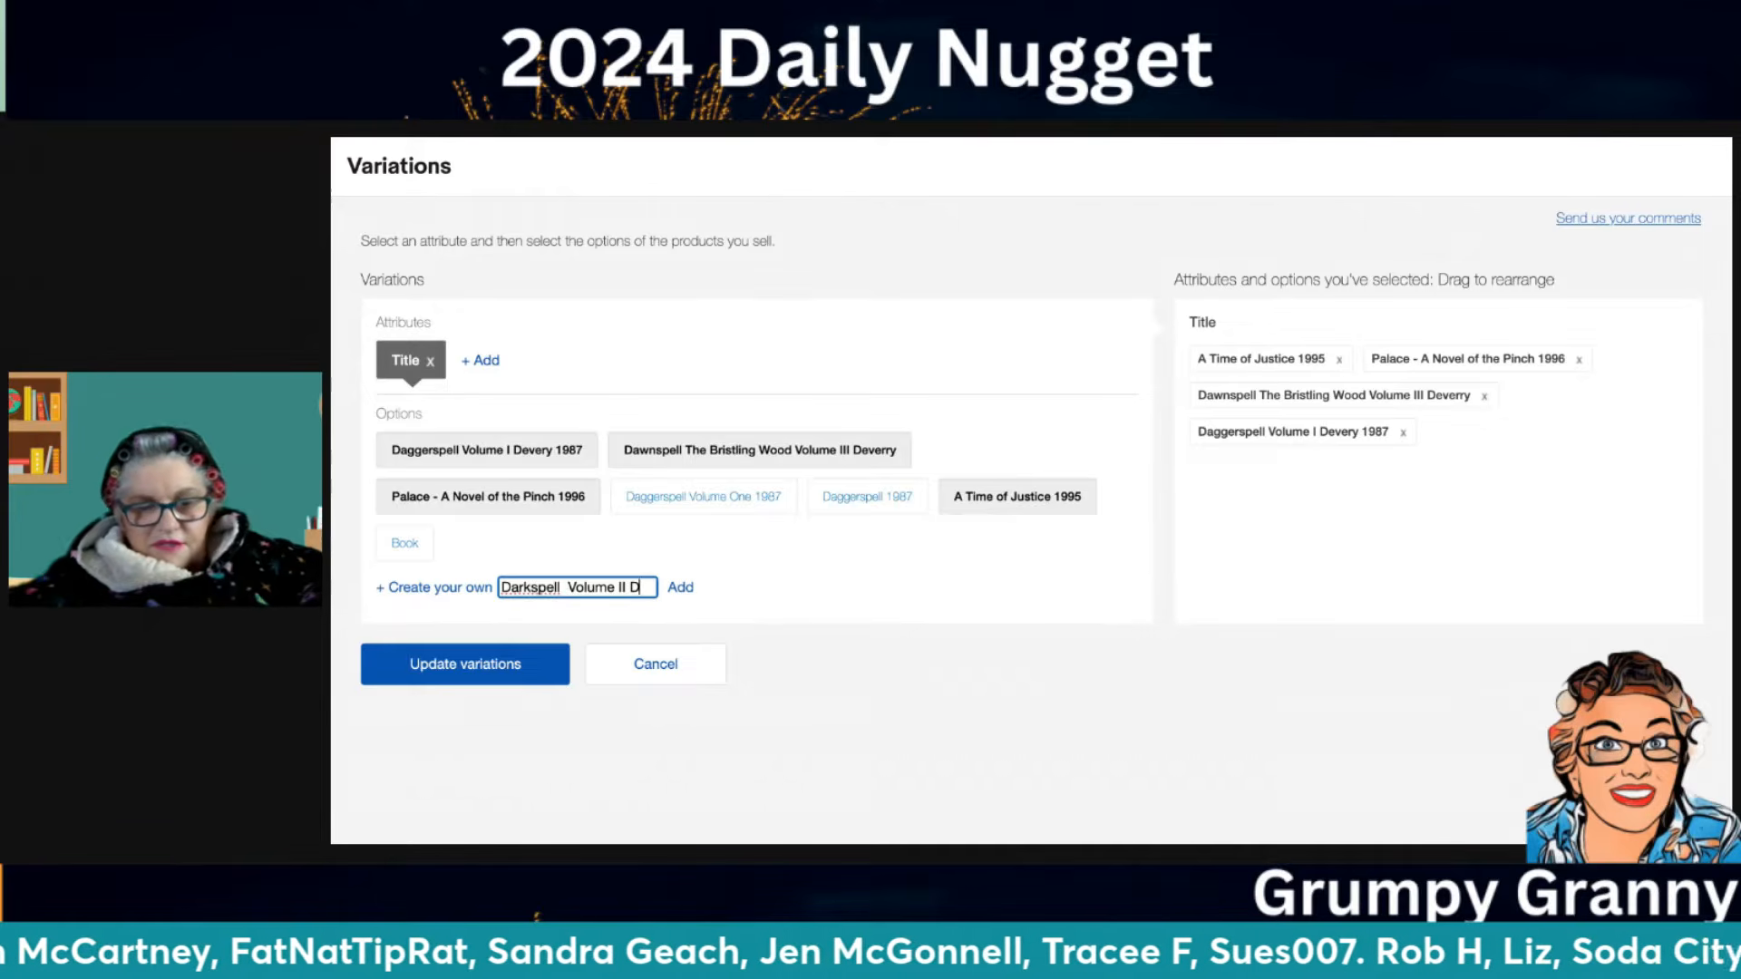
text(EVERRY)
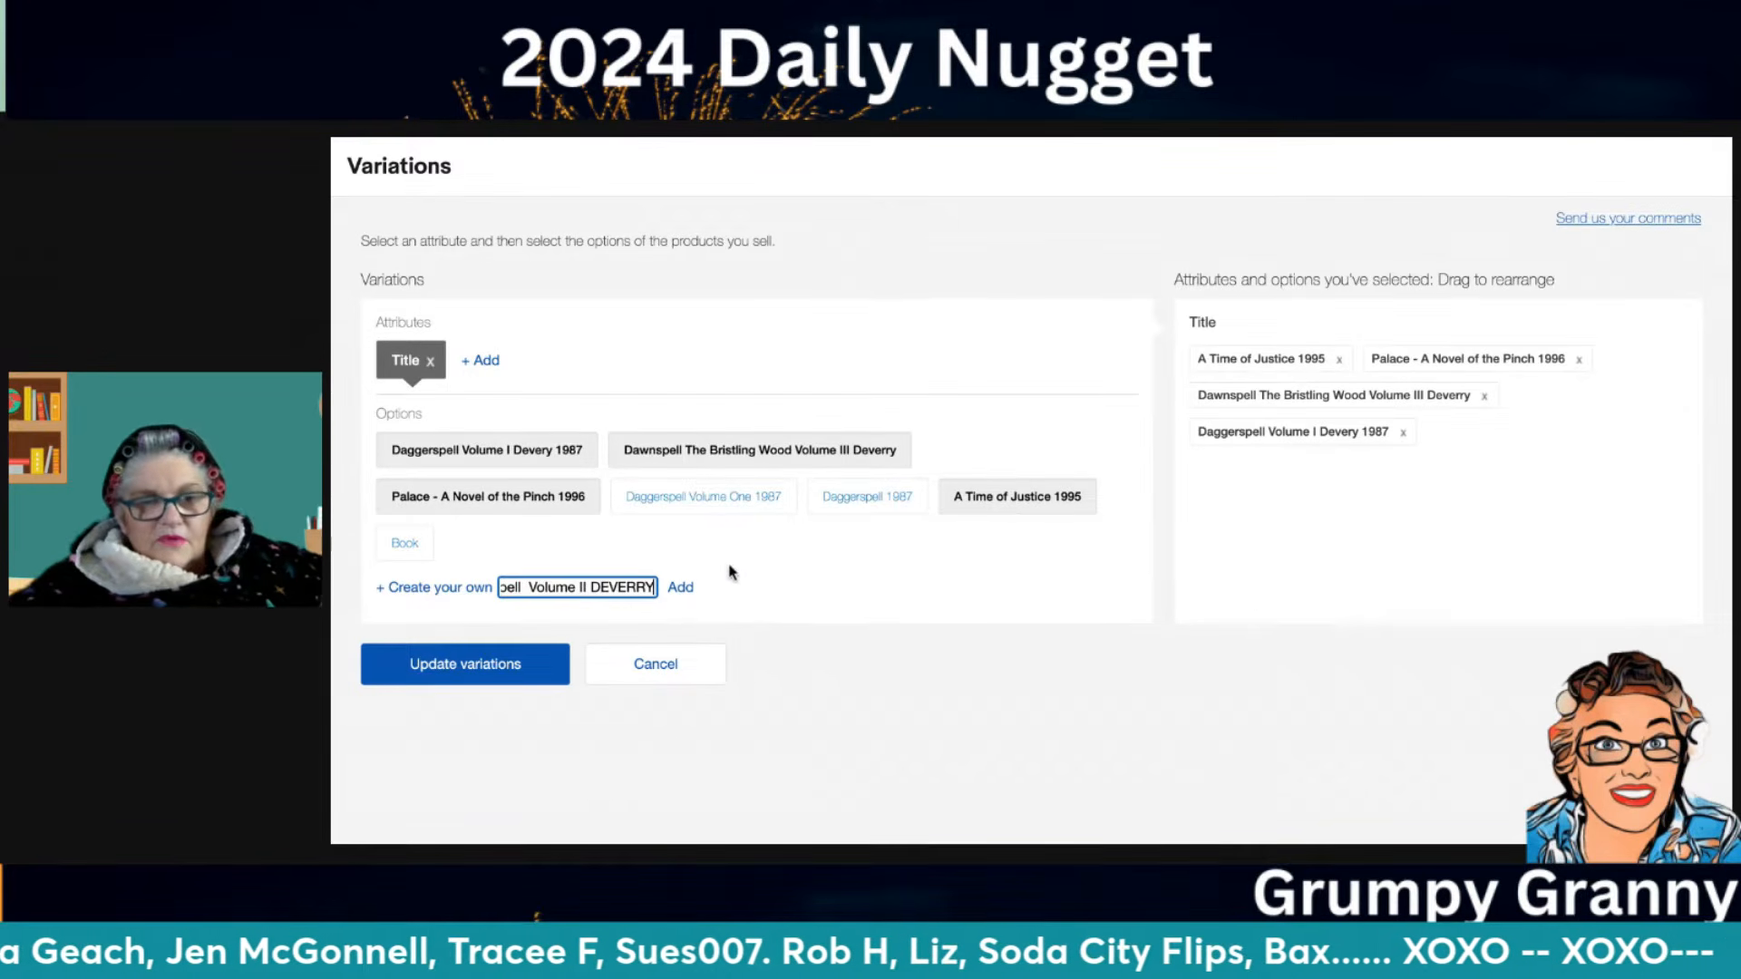
click(687, 588)
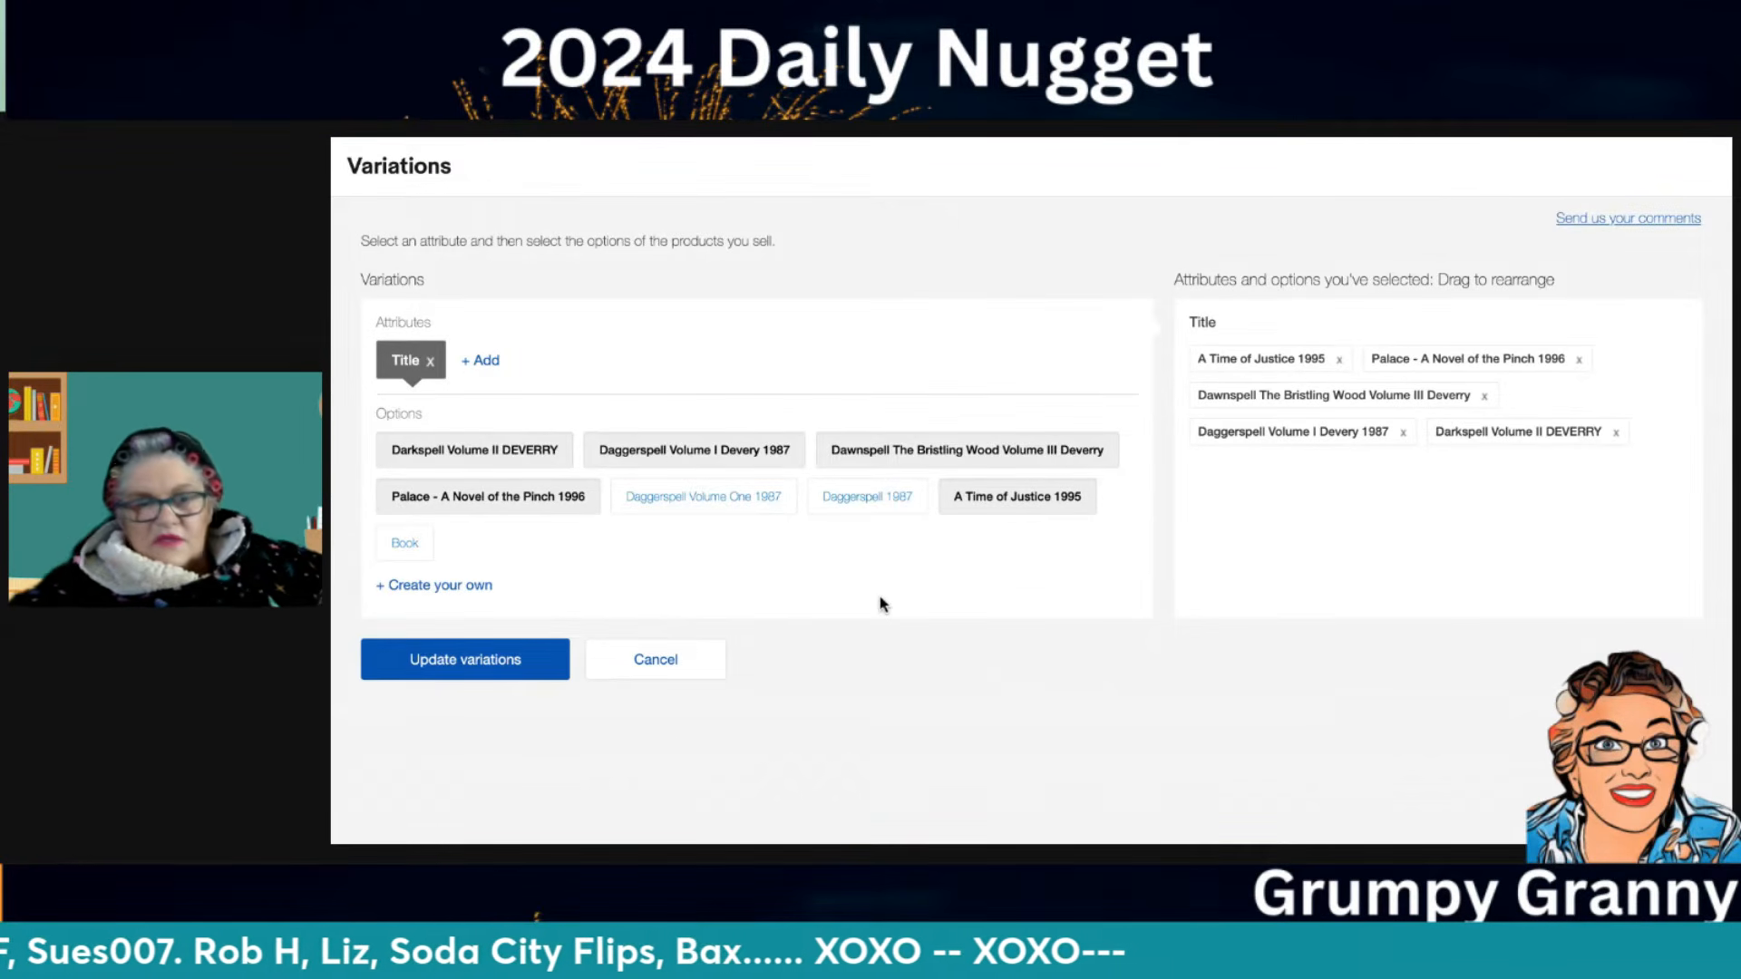
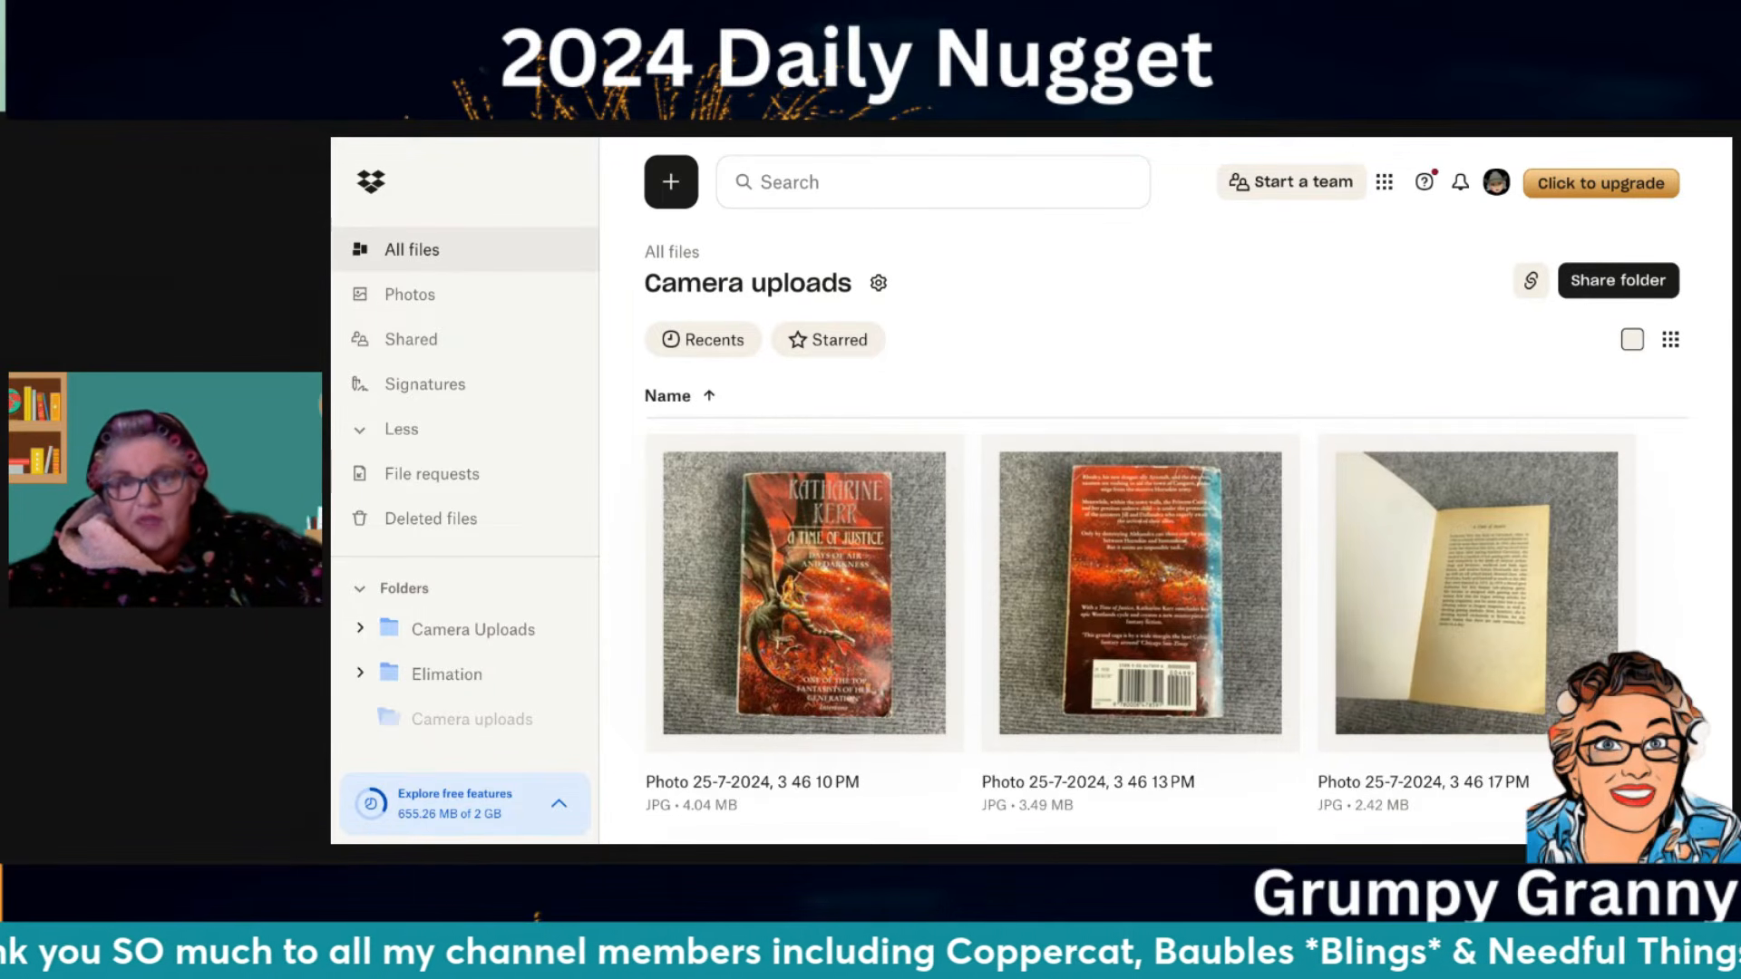
Select all photos in the Camera uploads folder
click(1632, 339)
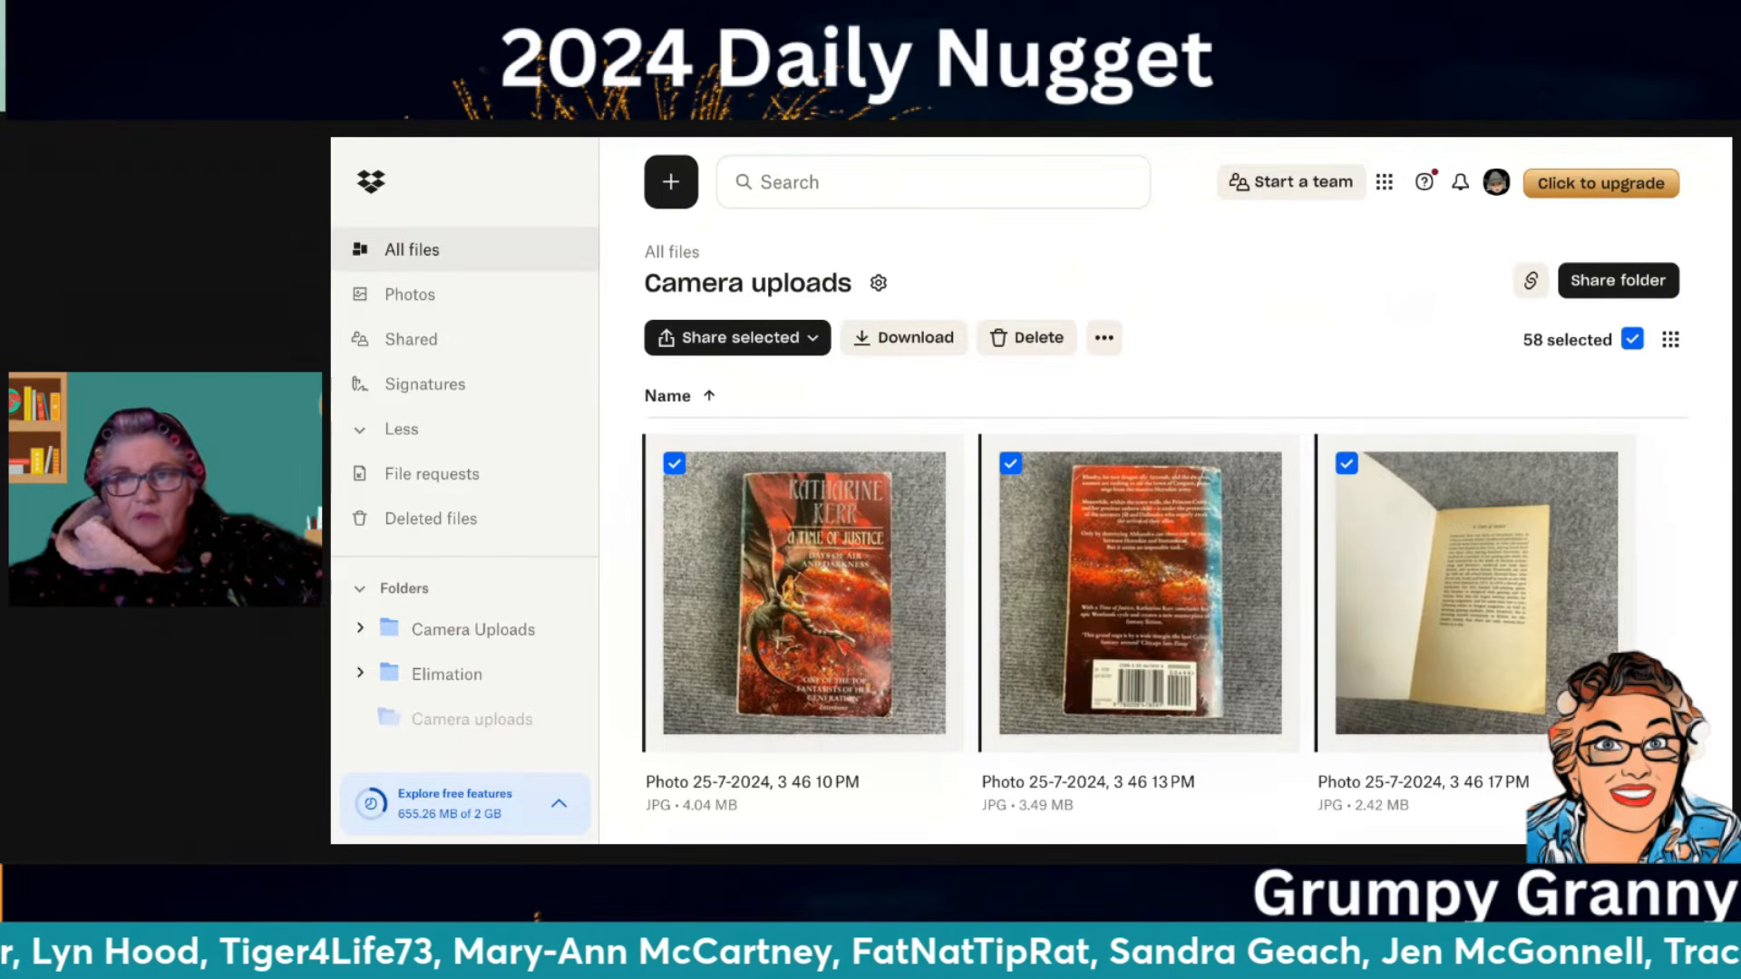
Switch to Canva and create a blank custom-size design of 640 × 640 px
key(ctrl+Tab)
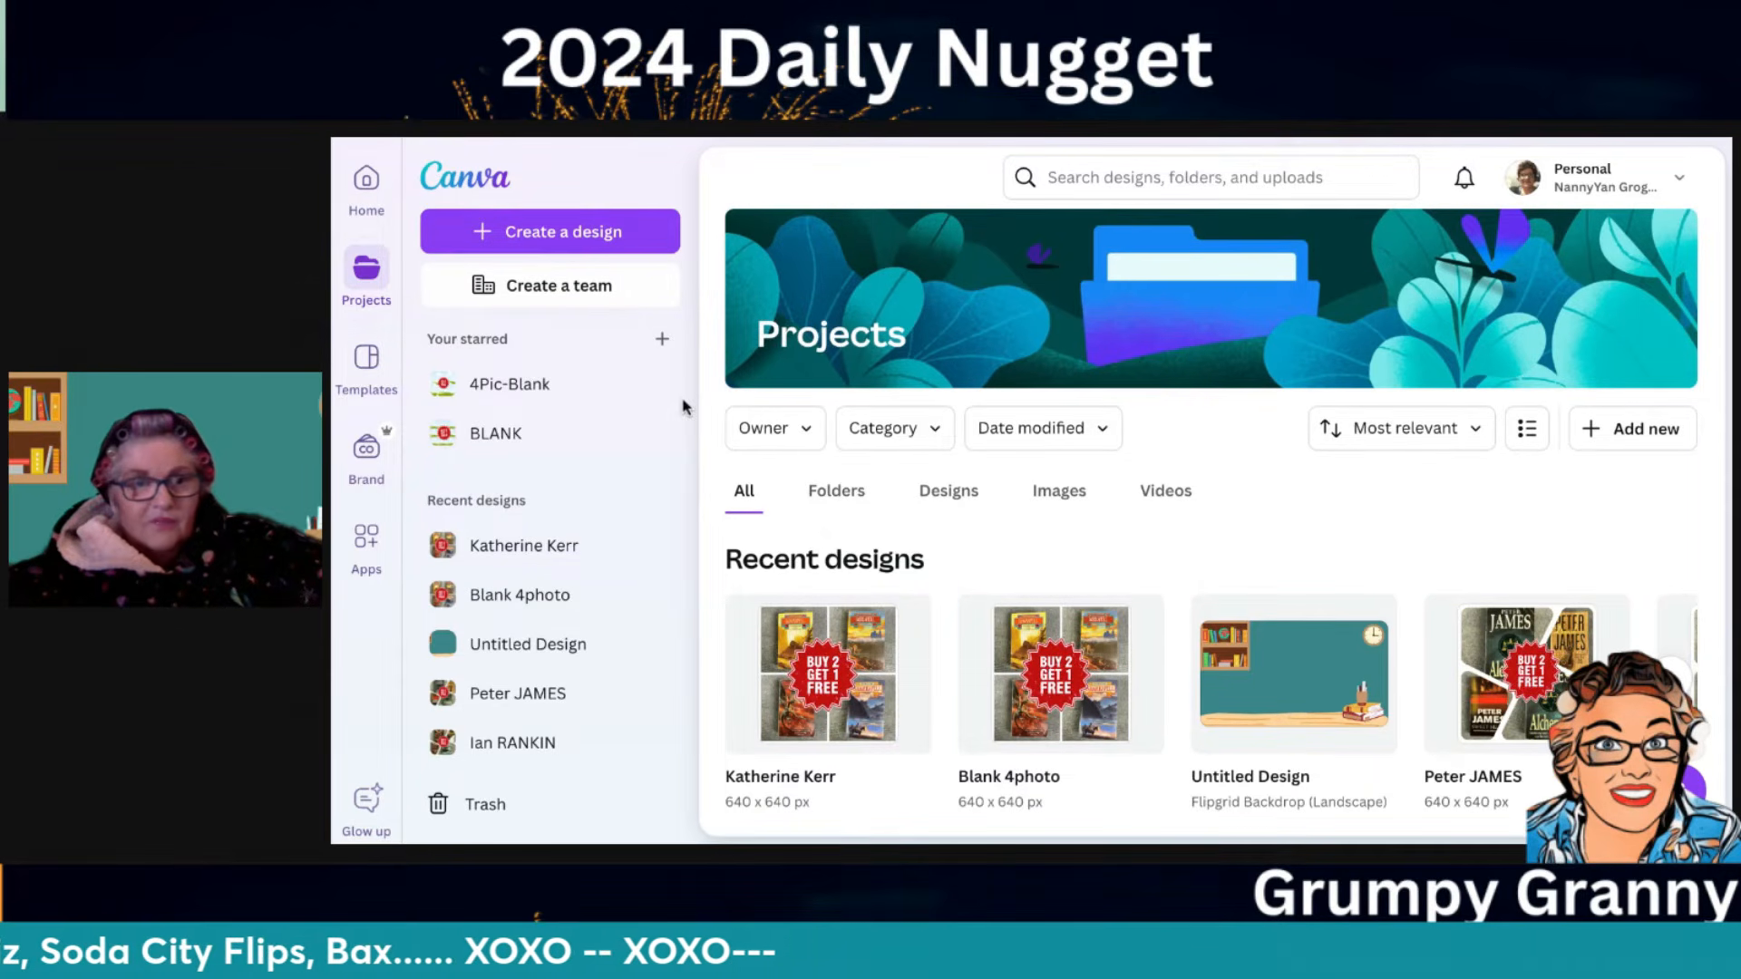
click(550, 232)
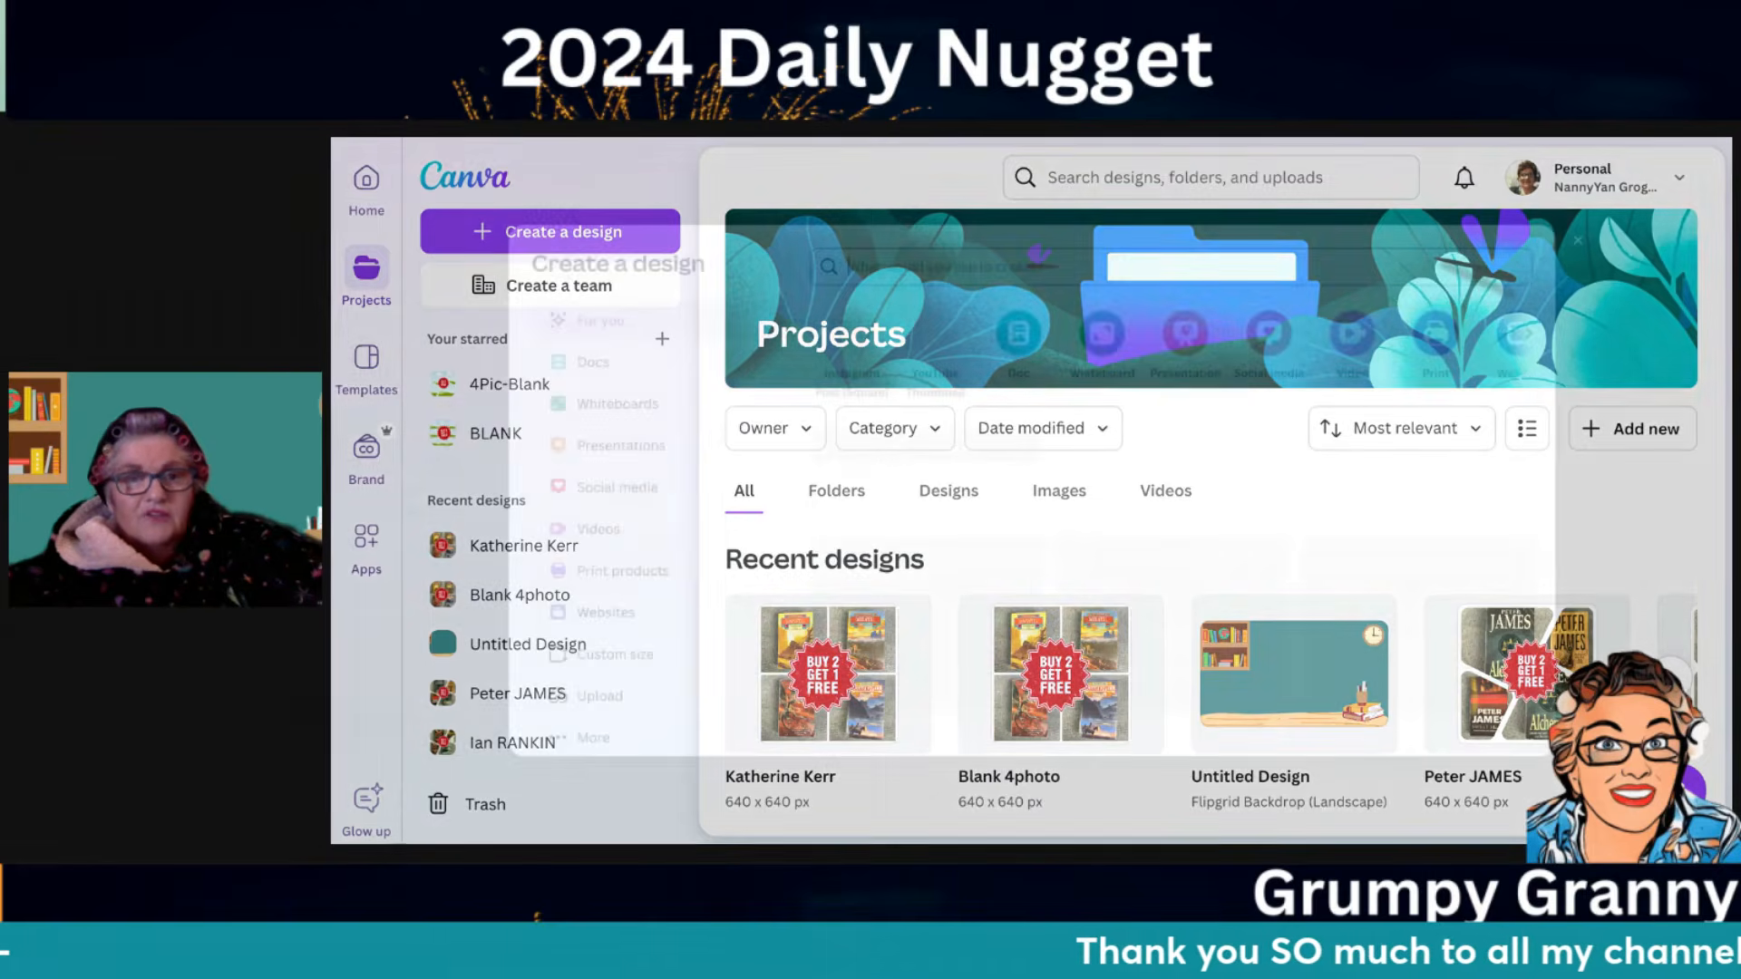
click(560, 689)
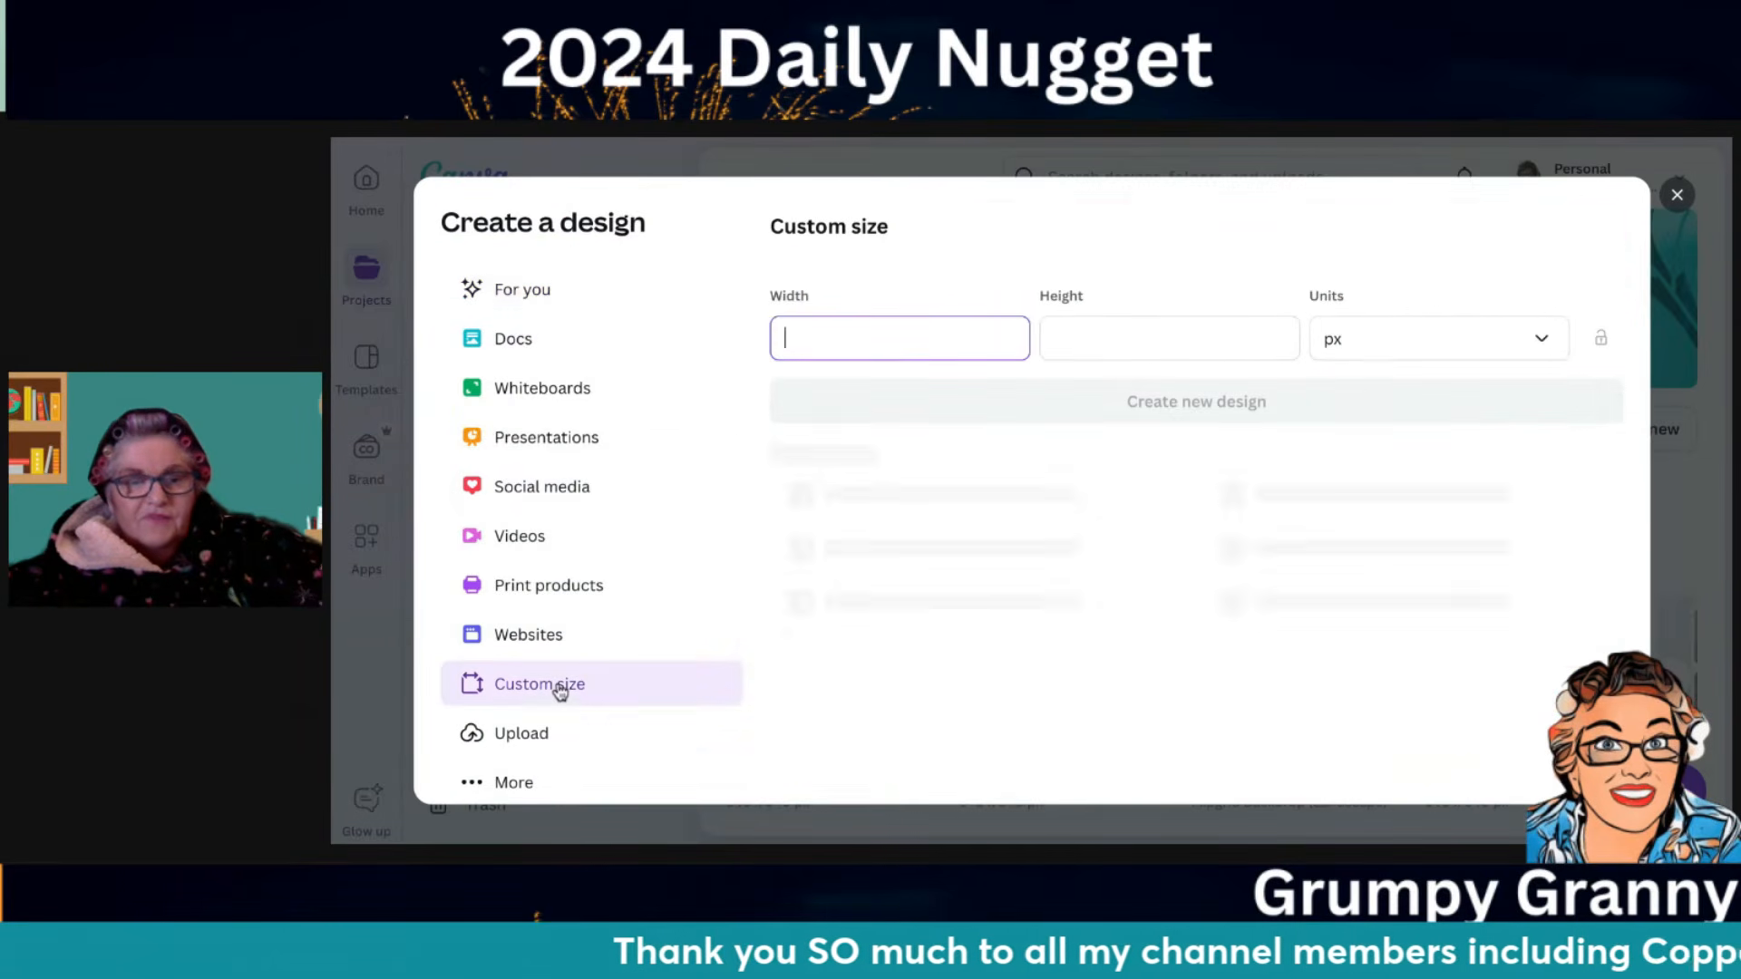
click(905, 512)
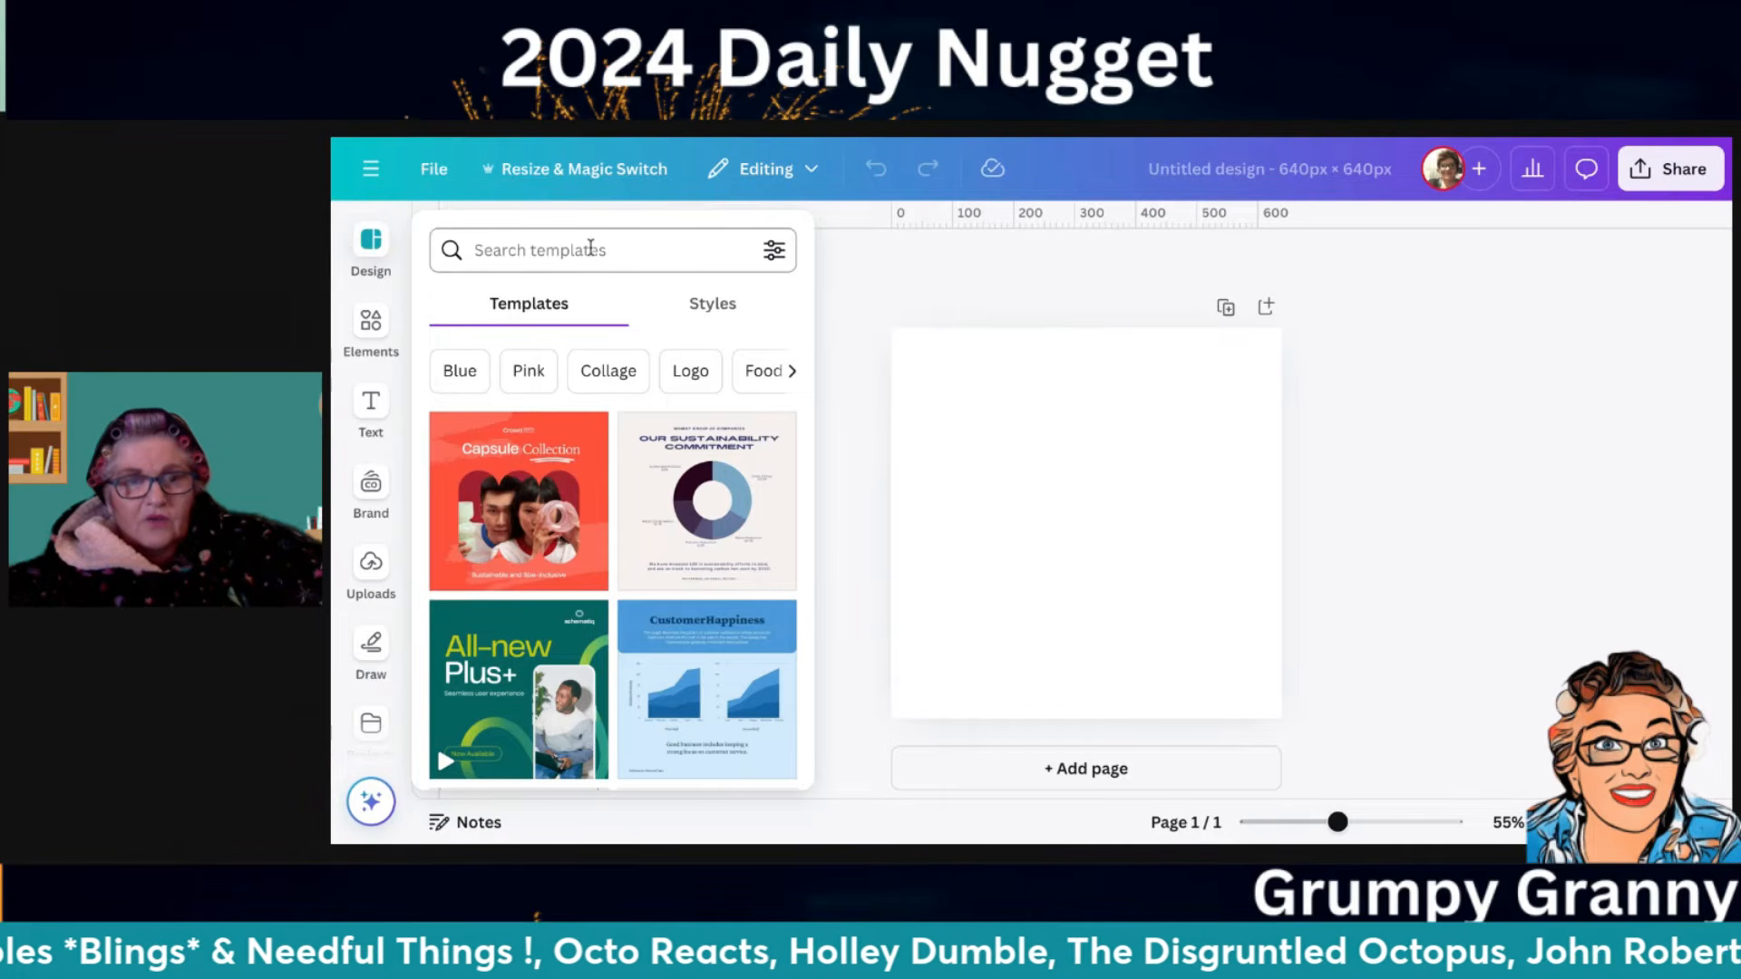
Search templates for Photo Collages, narrow to "Four photo collage", and apply the Brown Collage Autumn Mood Instagram Post template
click(591, 248)
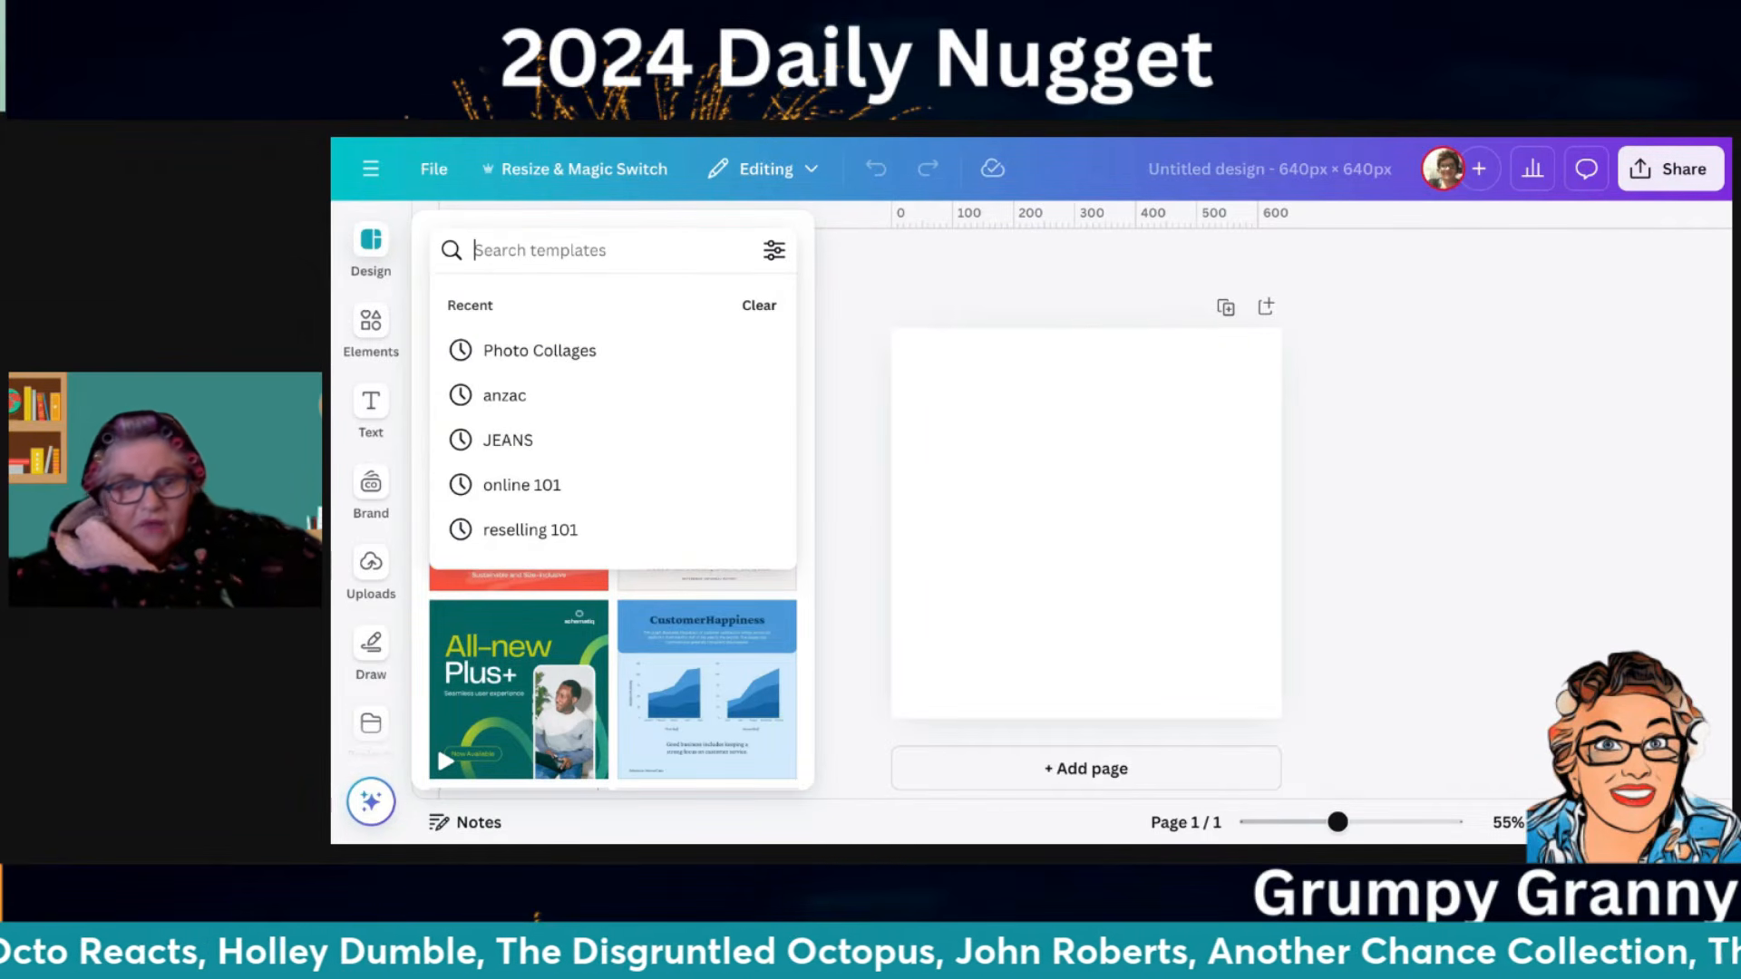
click(553, 352)
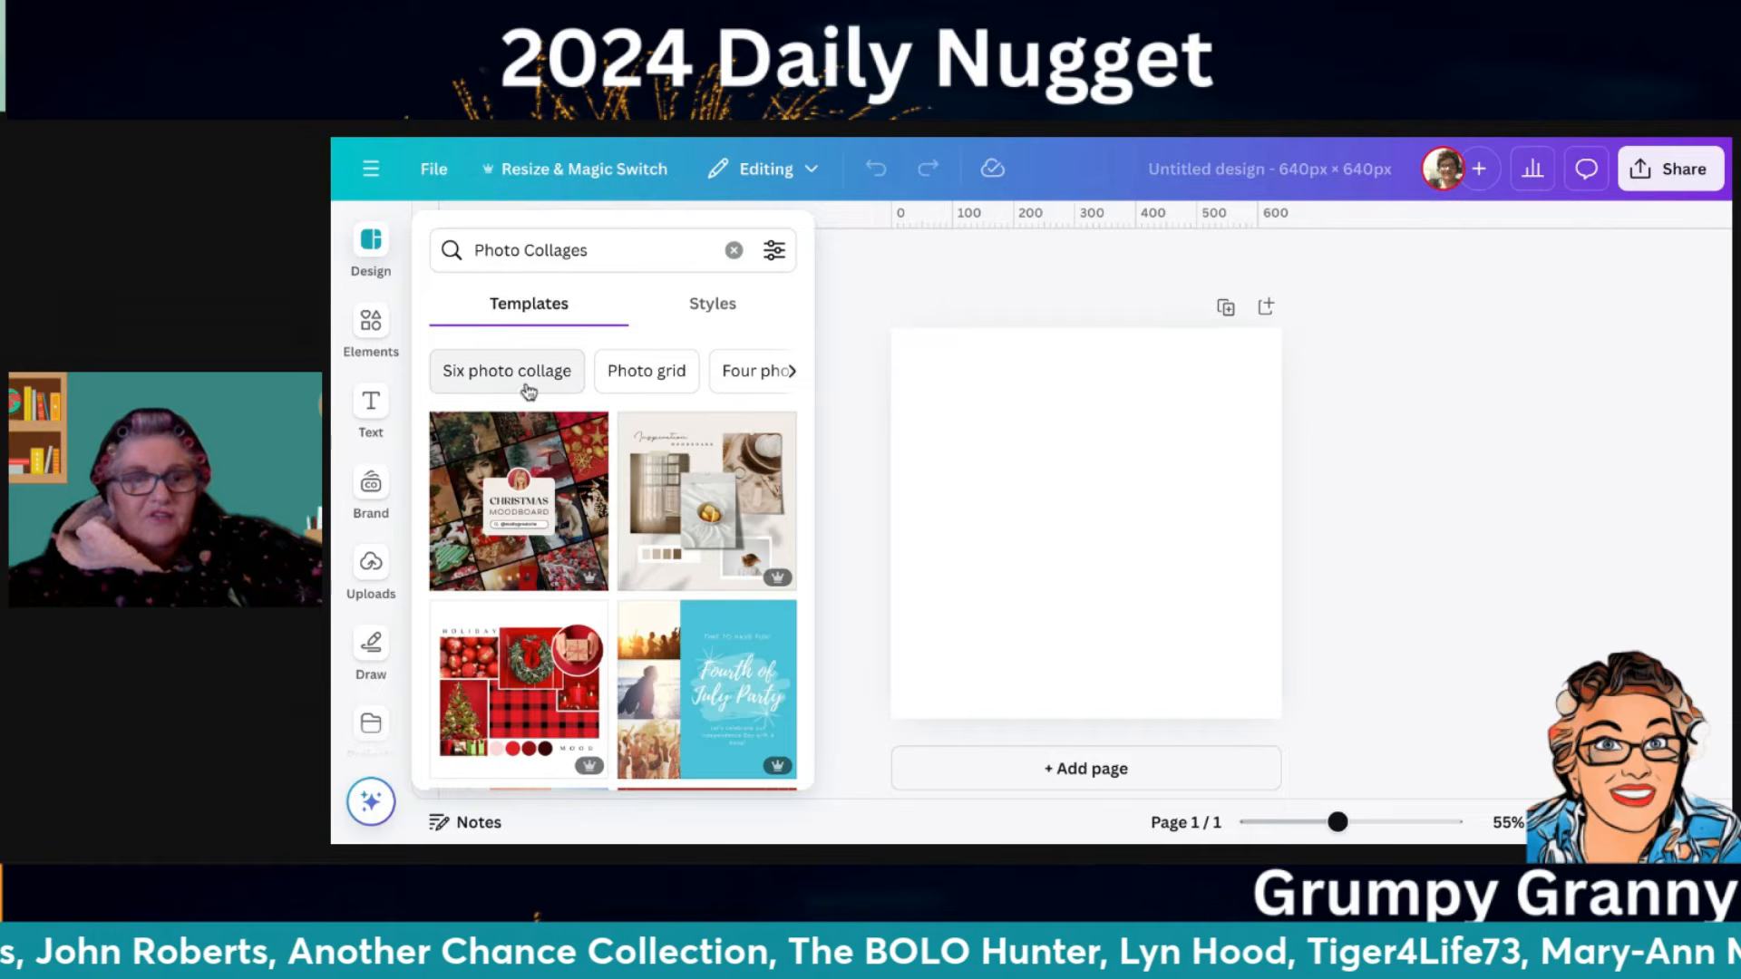
click(795, 372)
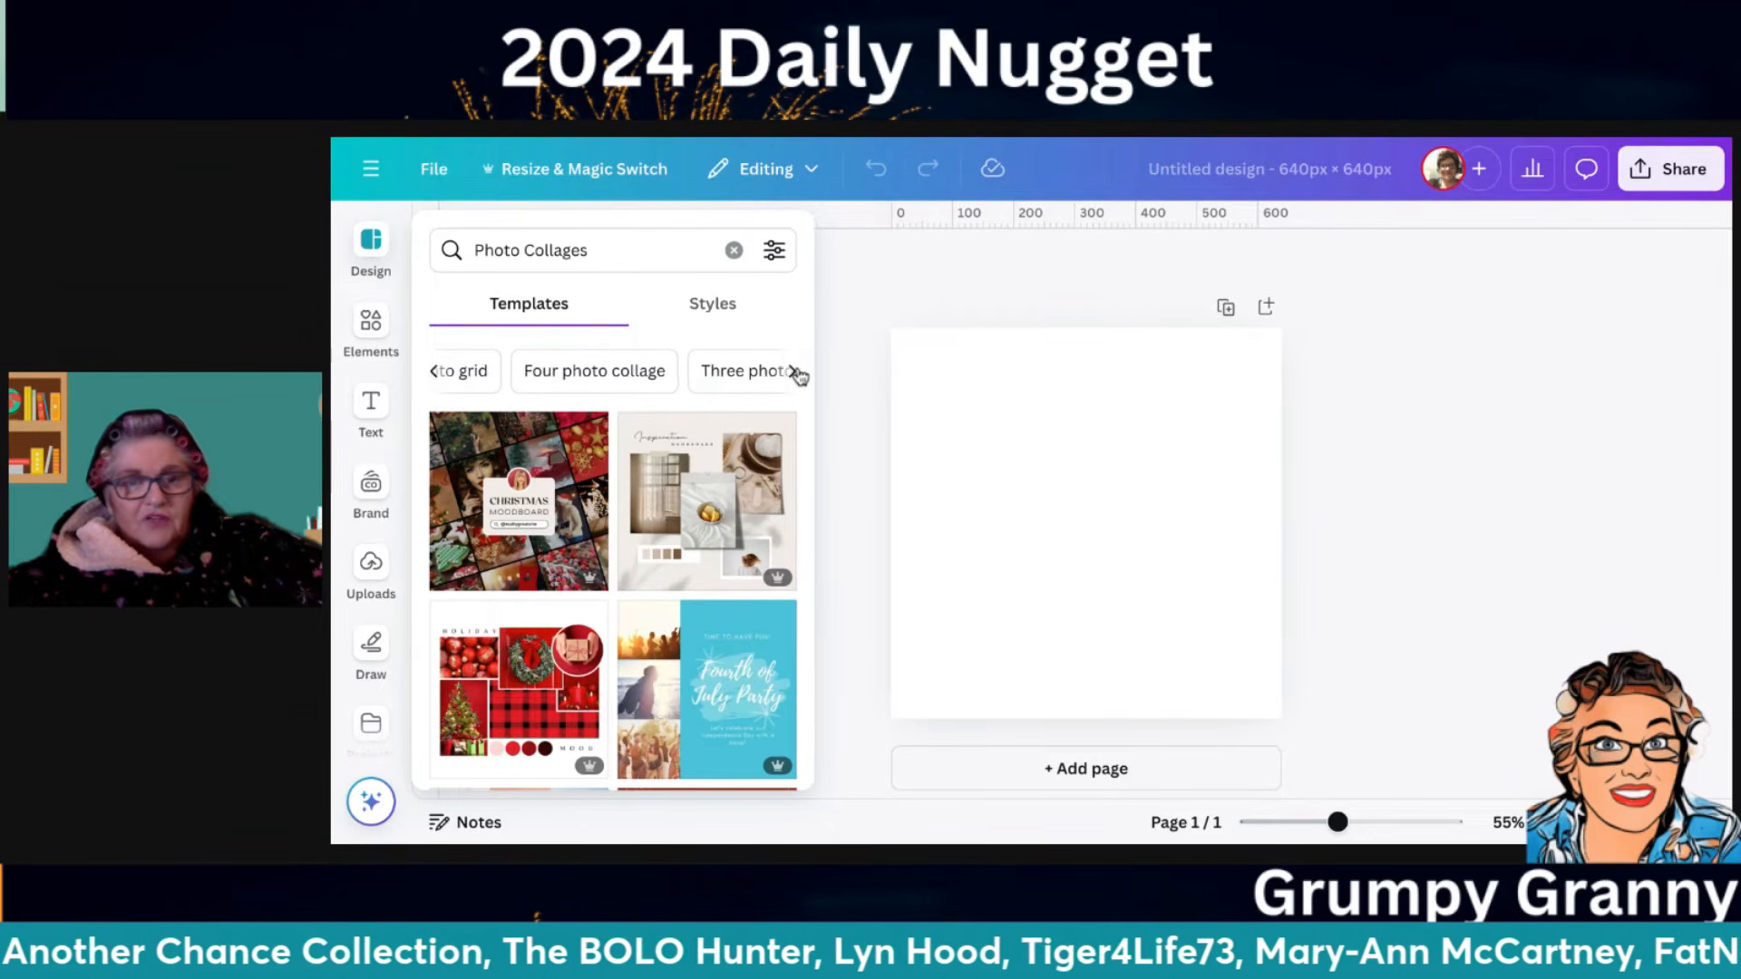
click(795, 372)
click(795, 372)
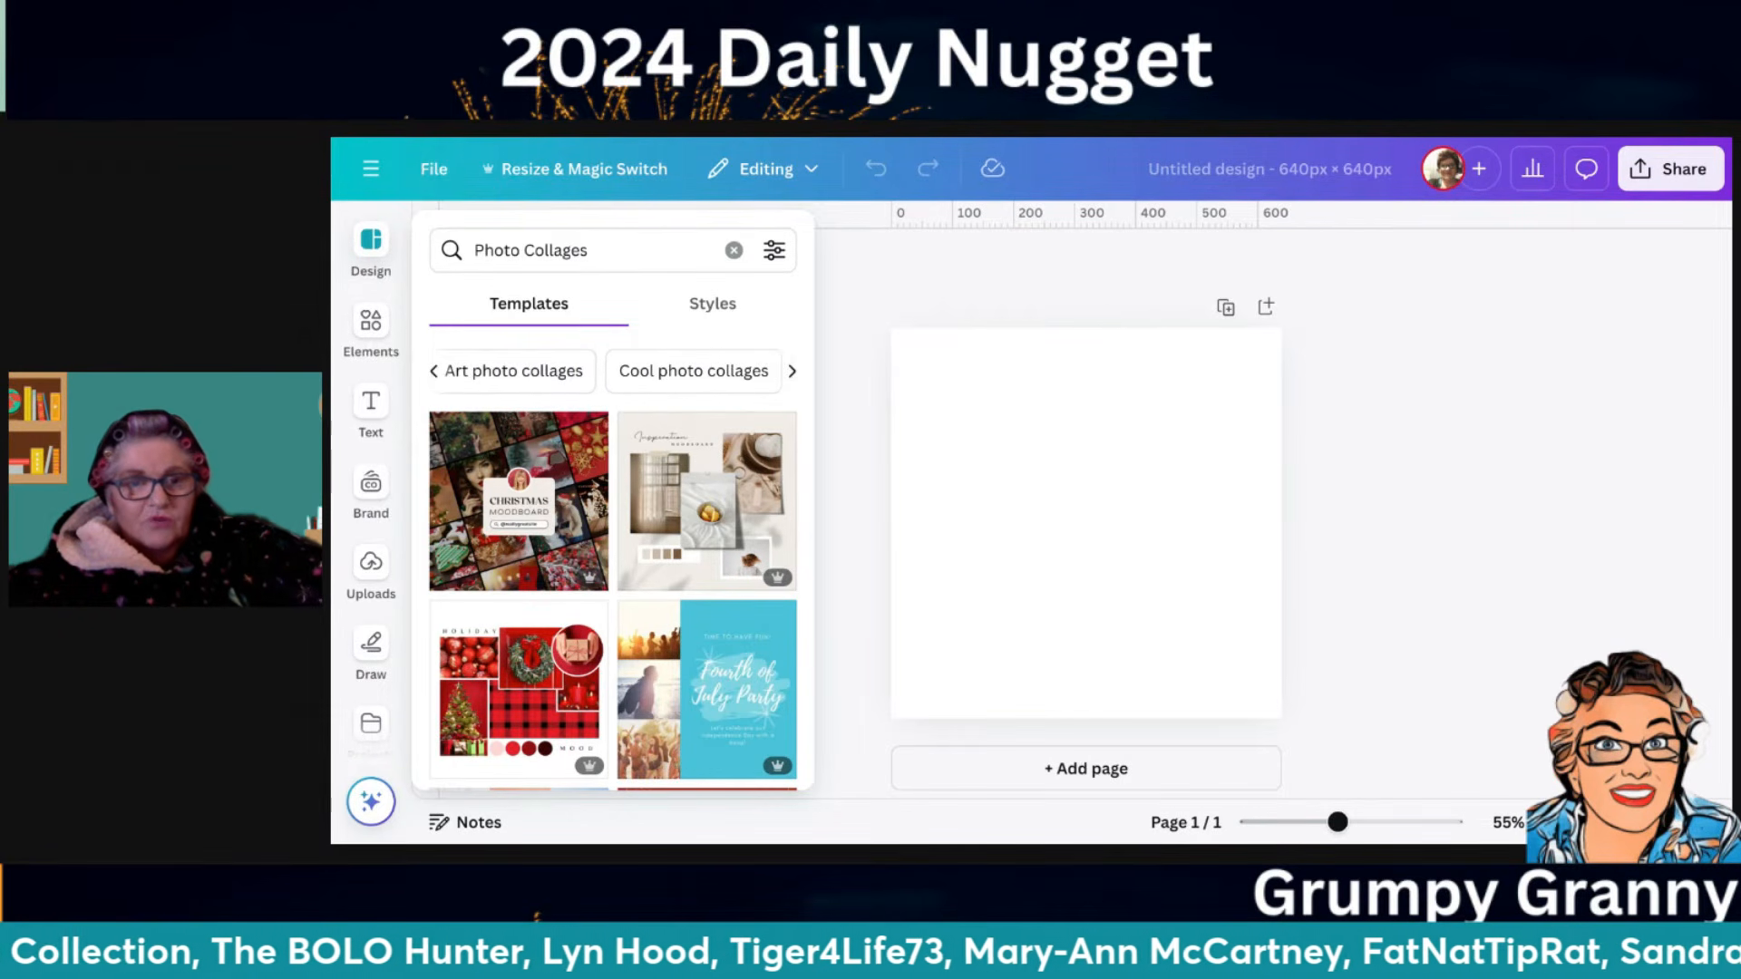
click(437, 373)
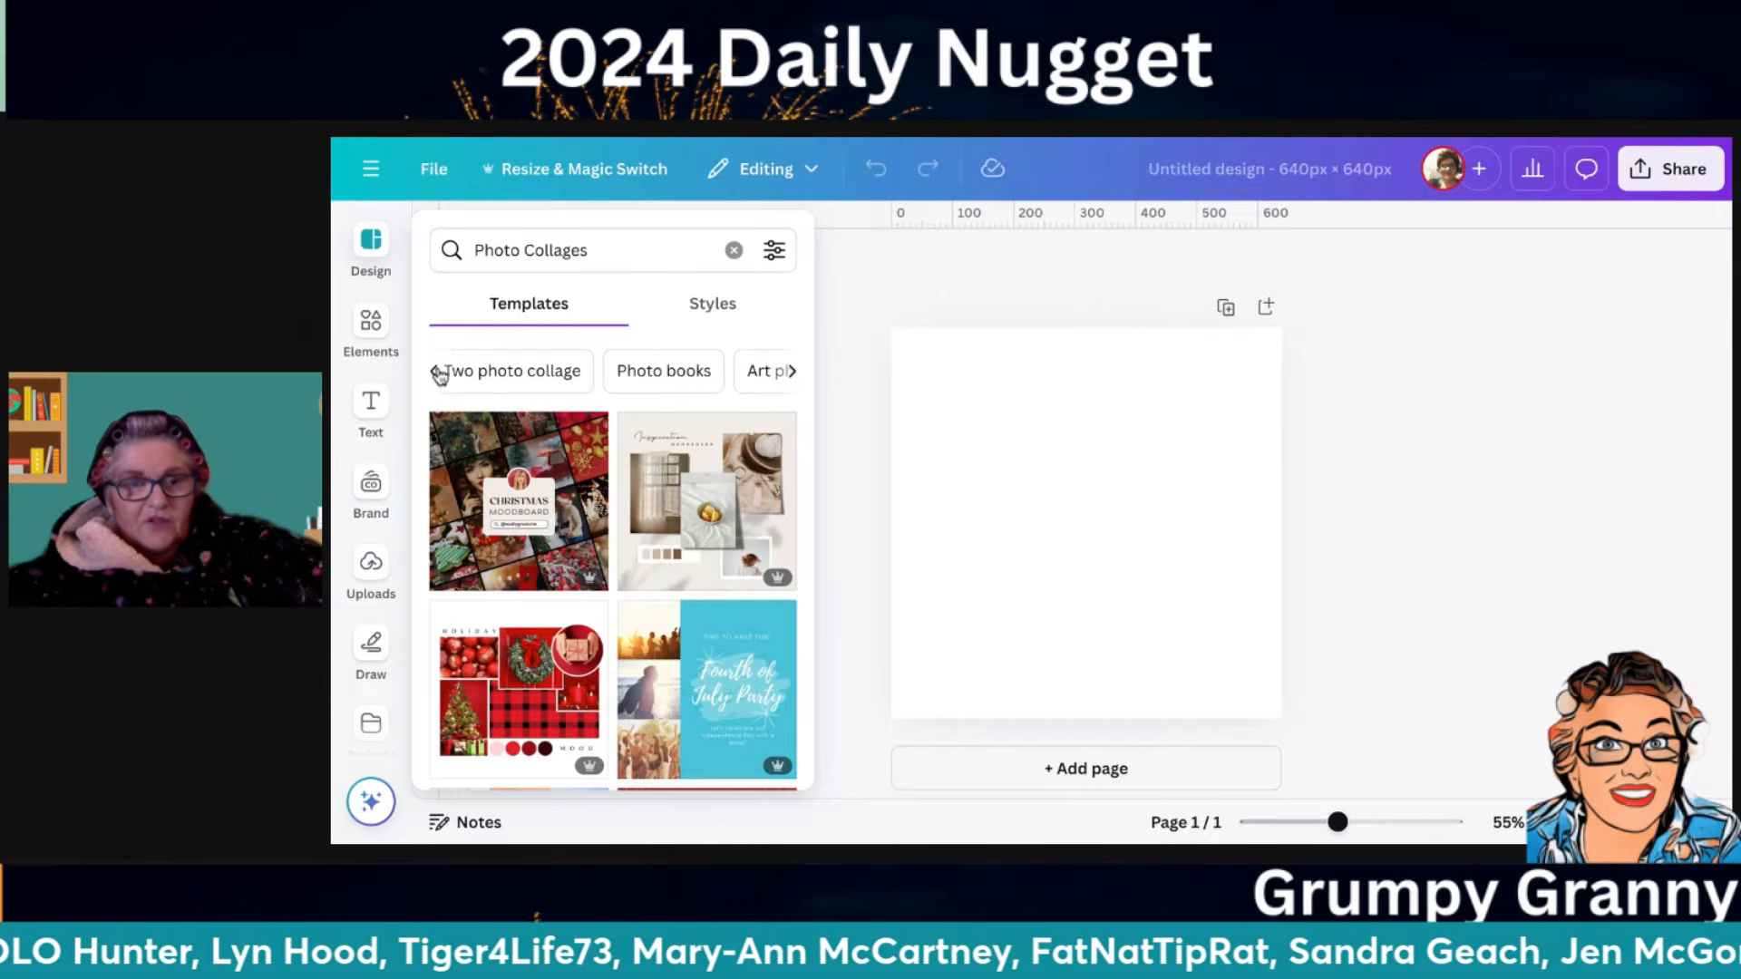
click(438, 372)
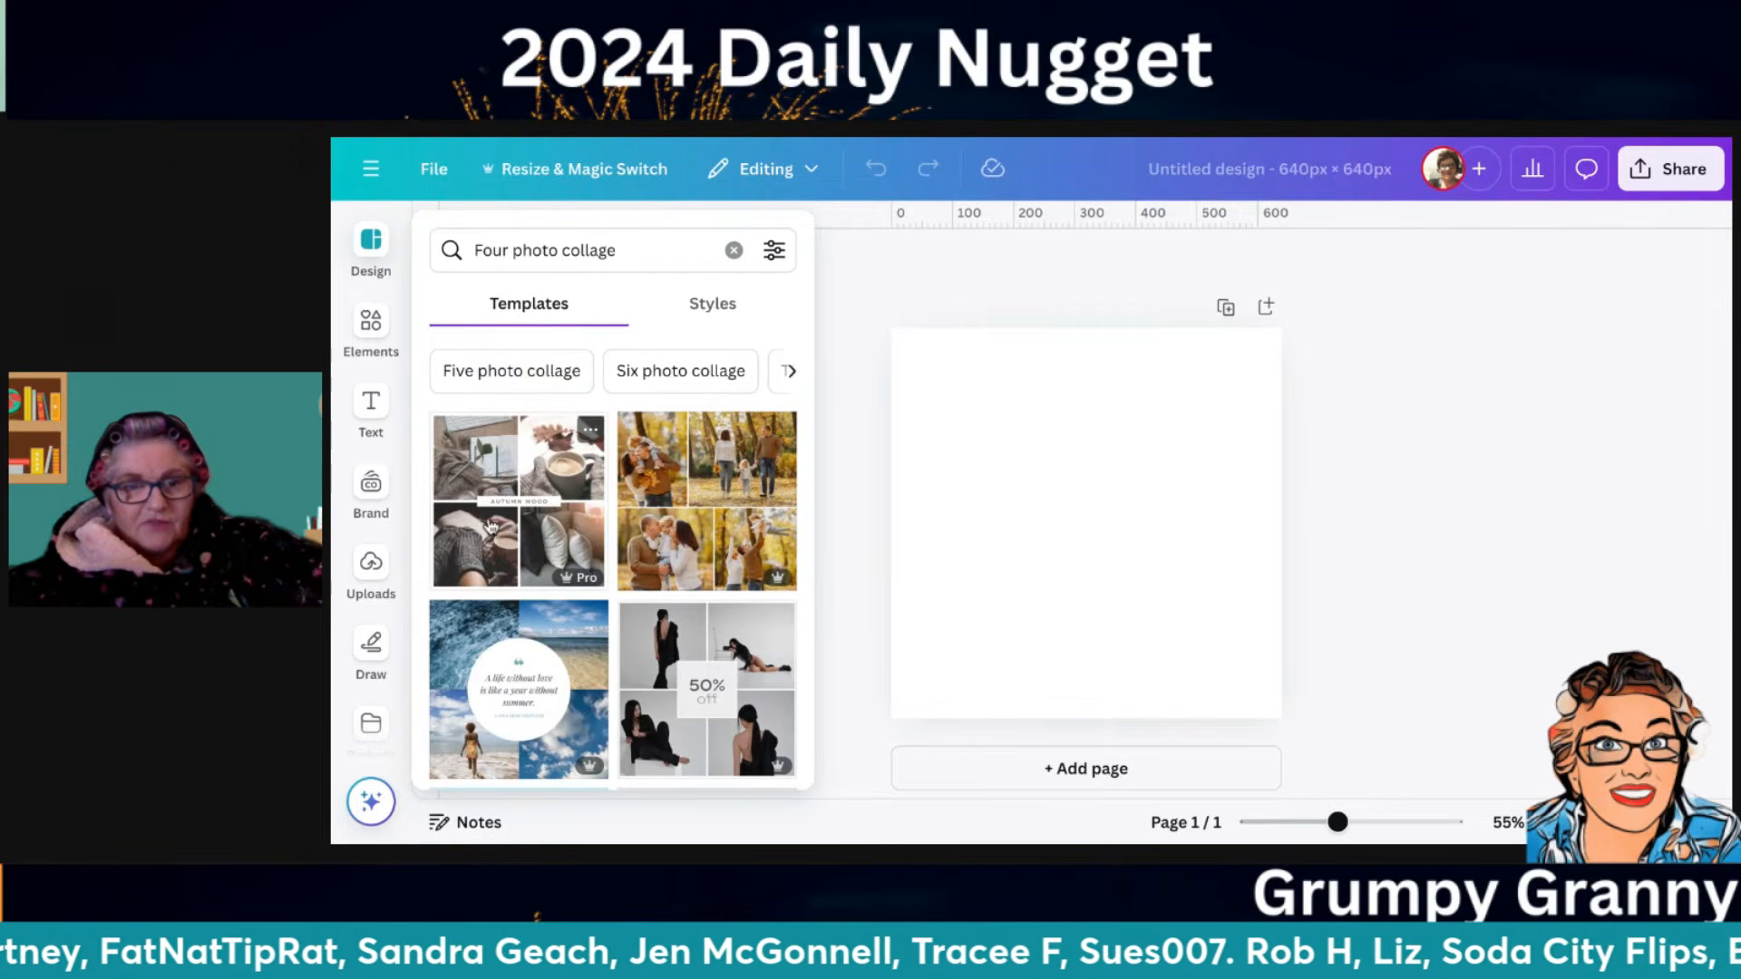
click(523, 508)
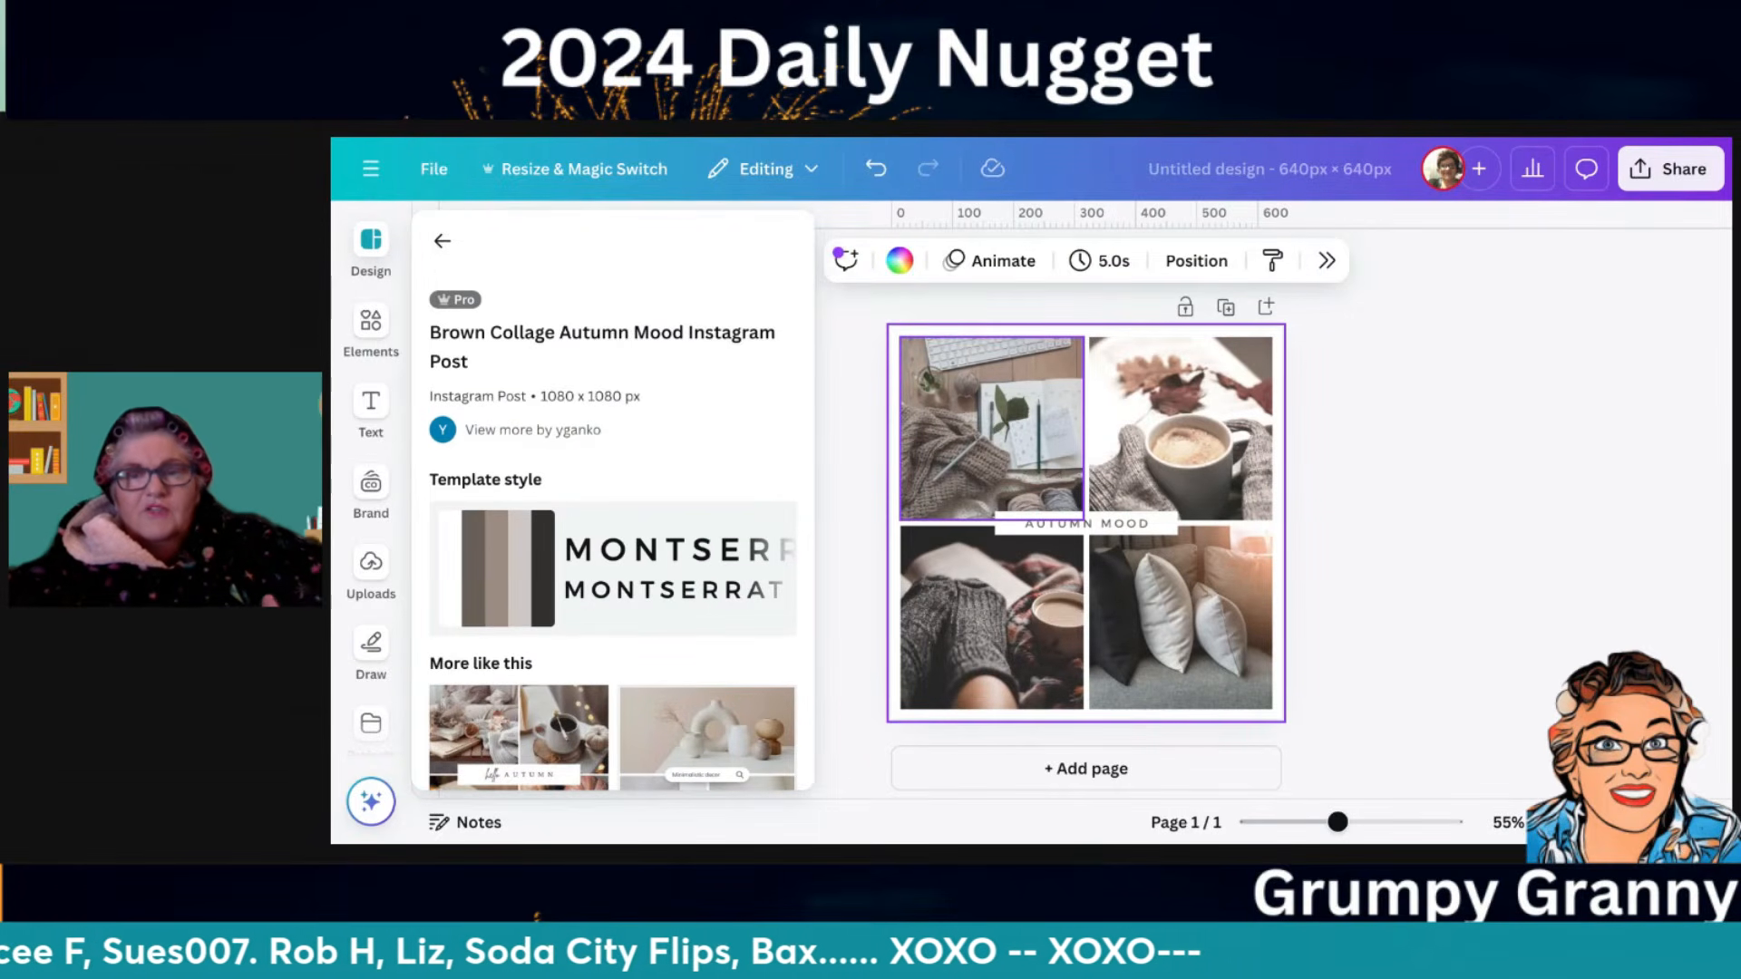
Delete the sample photos from all four frames of the collage, leaving the frames in place
click(978, 438)
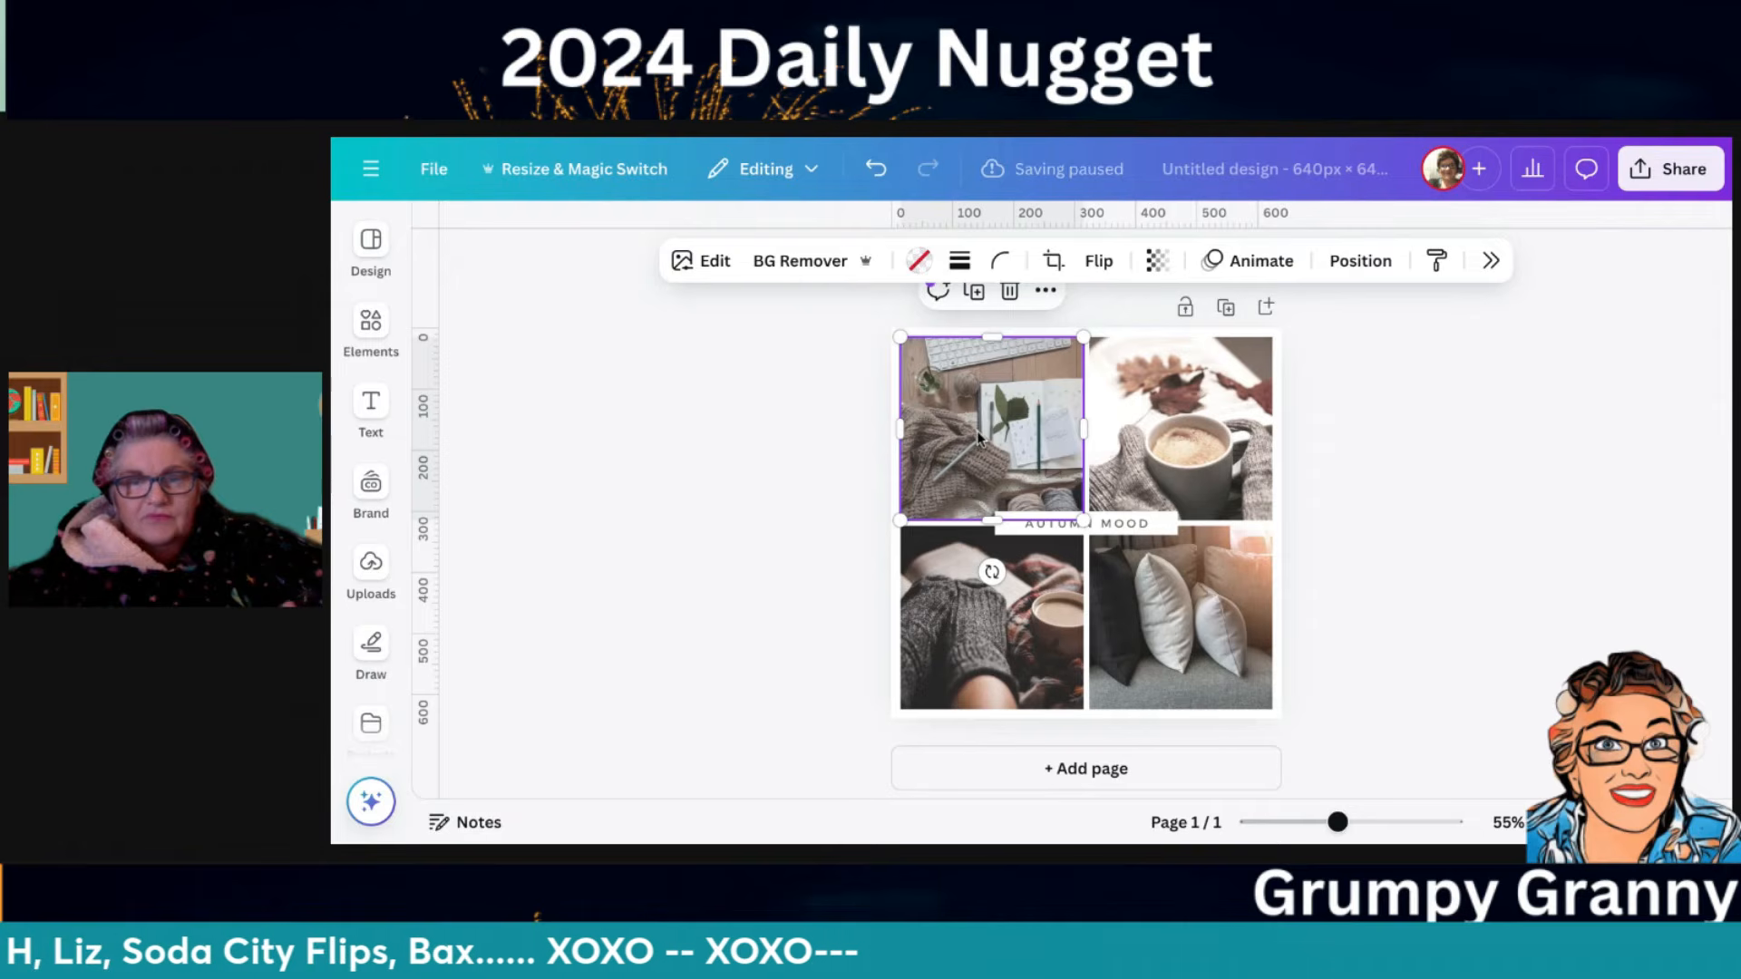
key(Delete)
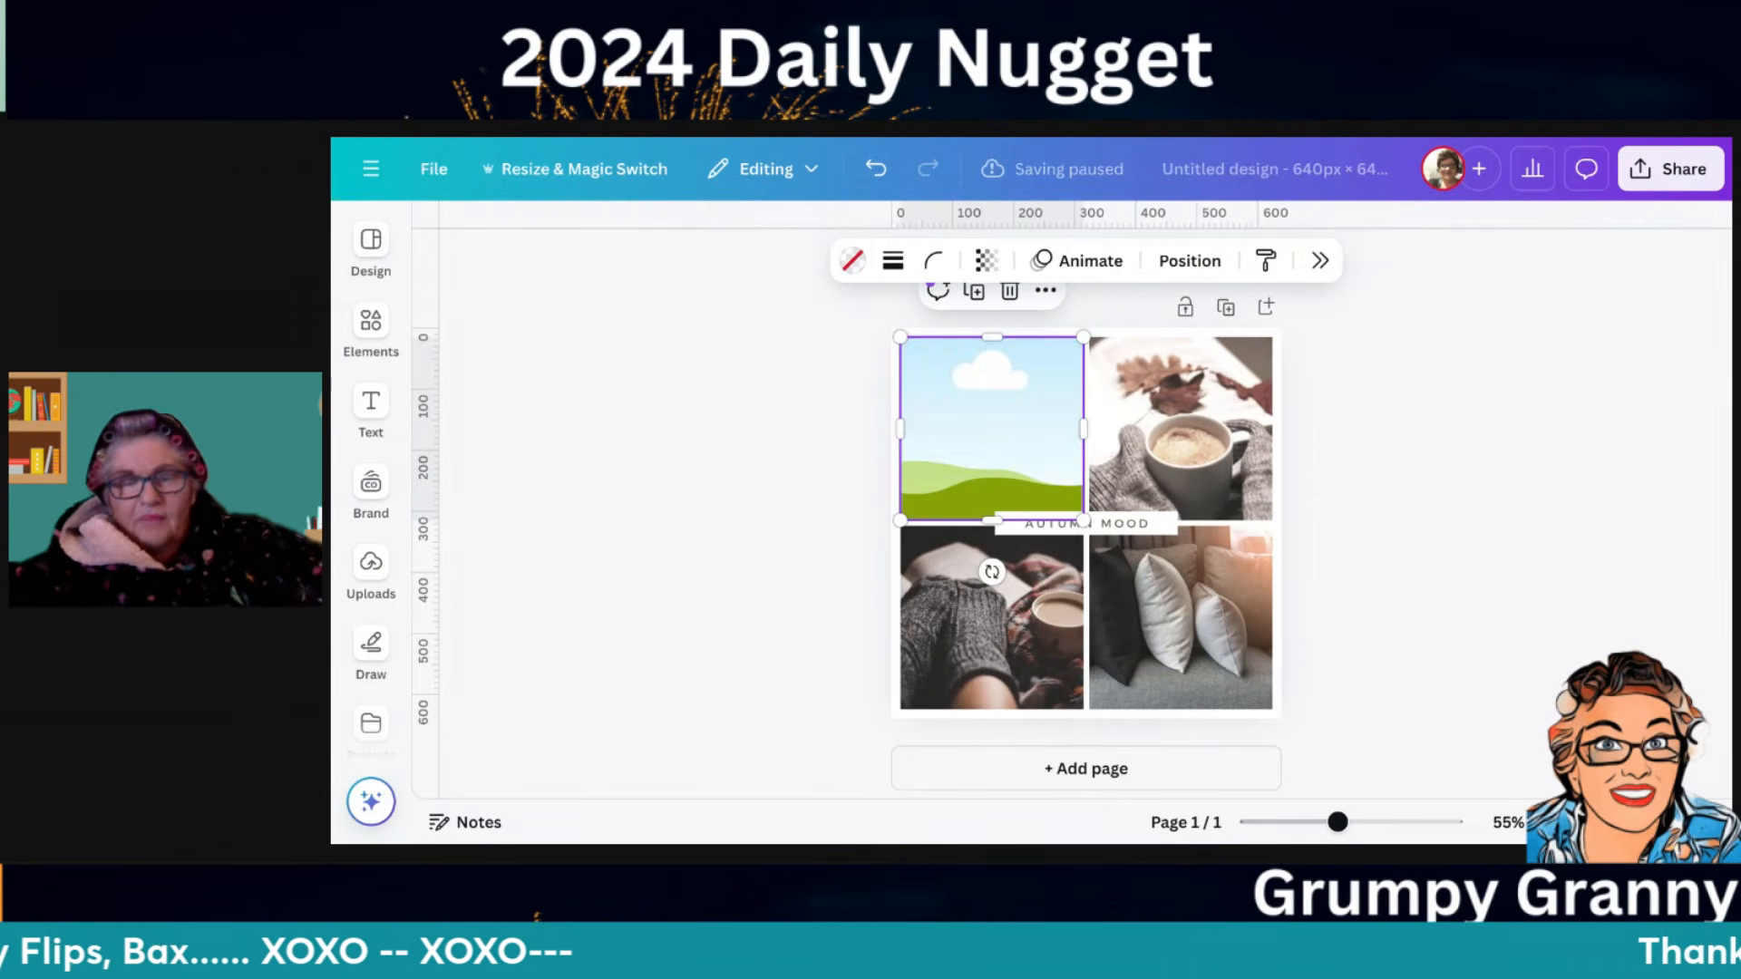
click(1168, 416)
key(Delete)
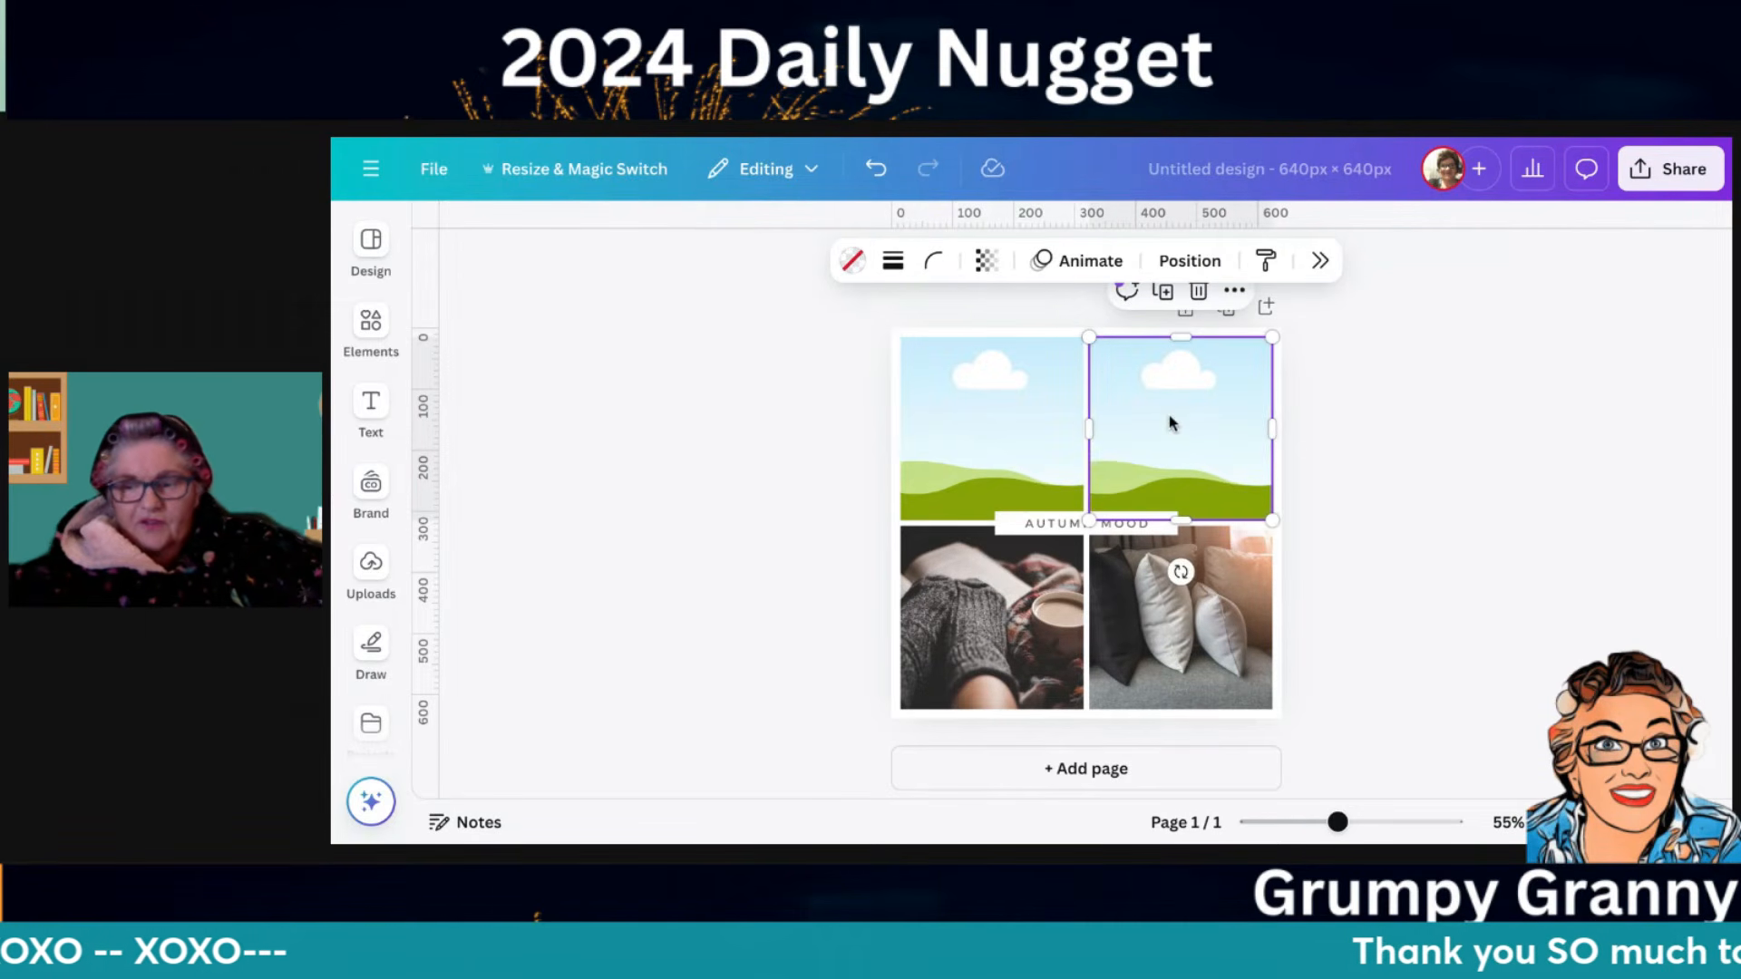
click(1002, 590)
key(Delete)
click(1114, 589)
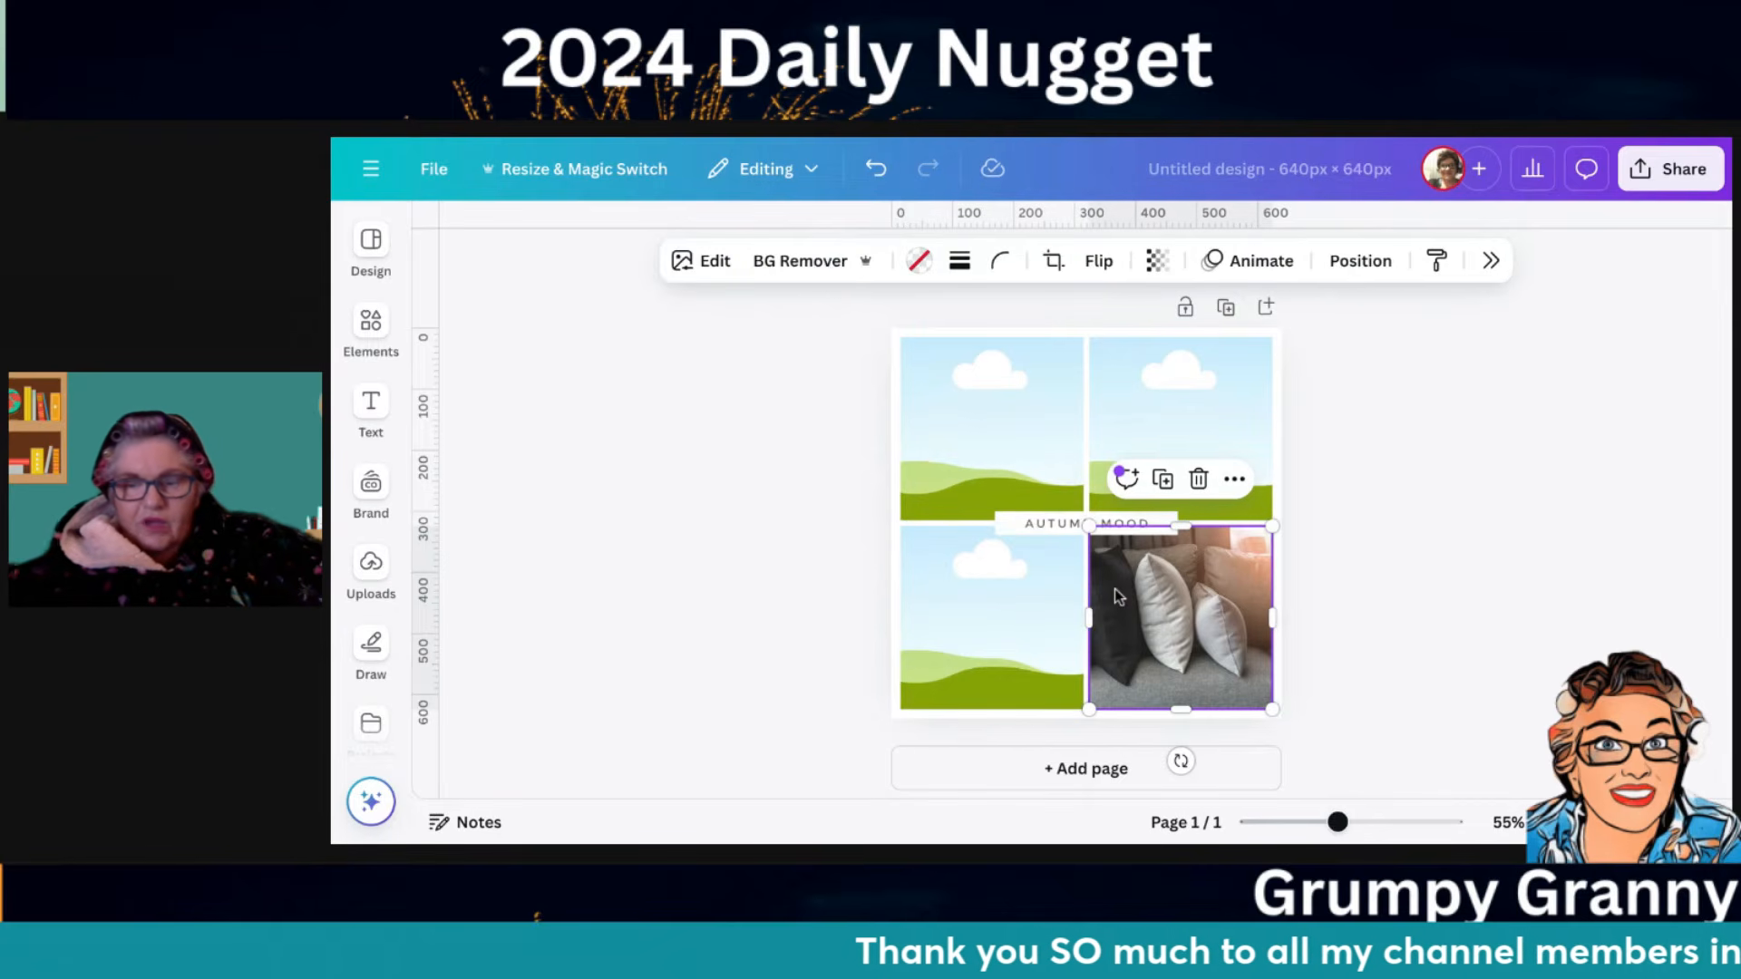
key(Delete)
Delete the "Autumn Mood" text and its white box from the centre of the collage
click(1023, 525)
key(Delete)
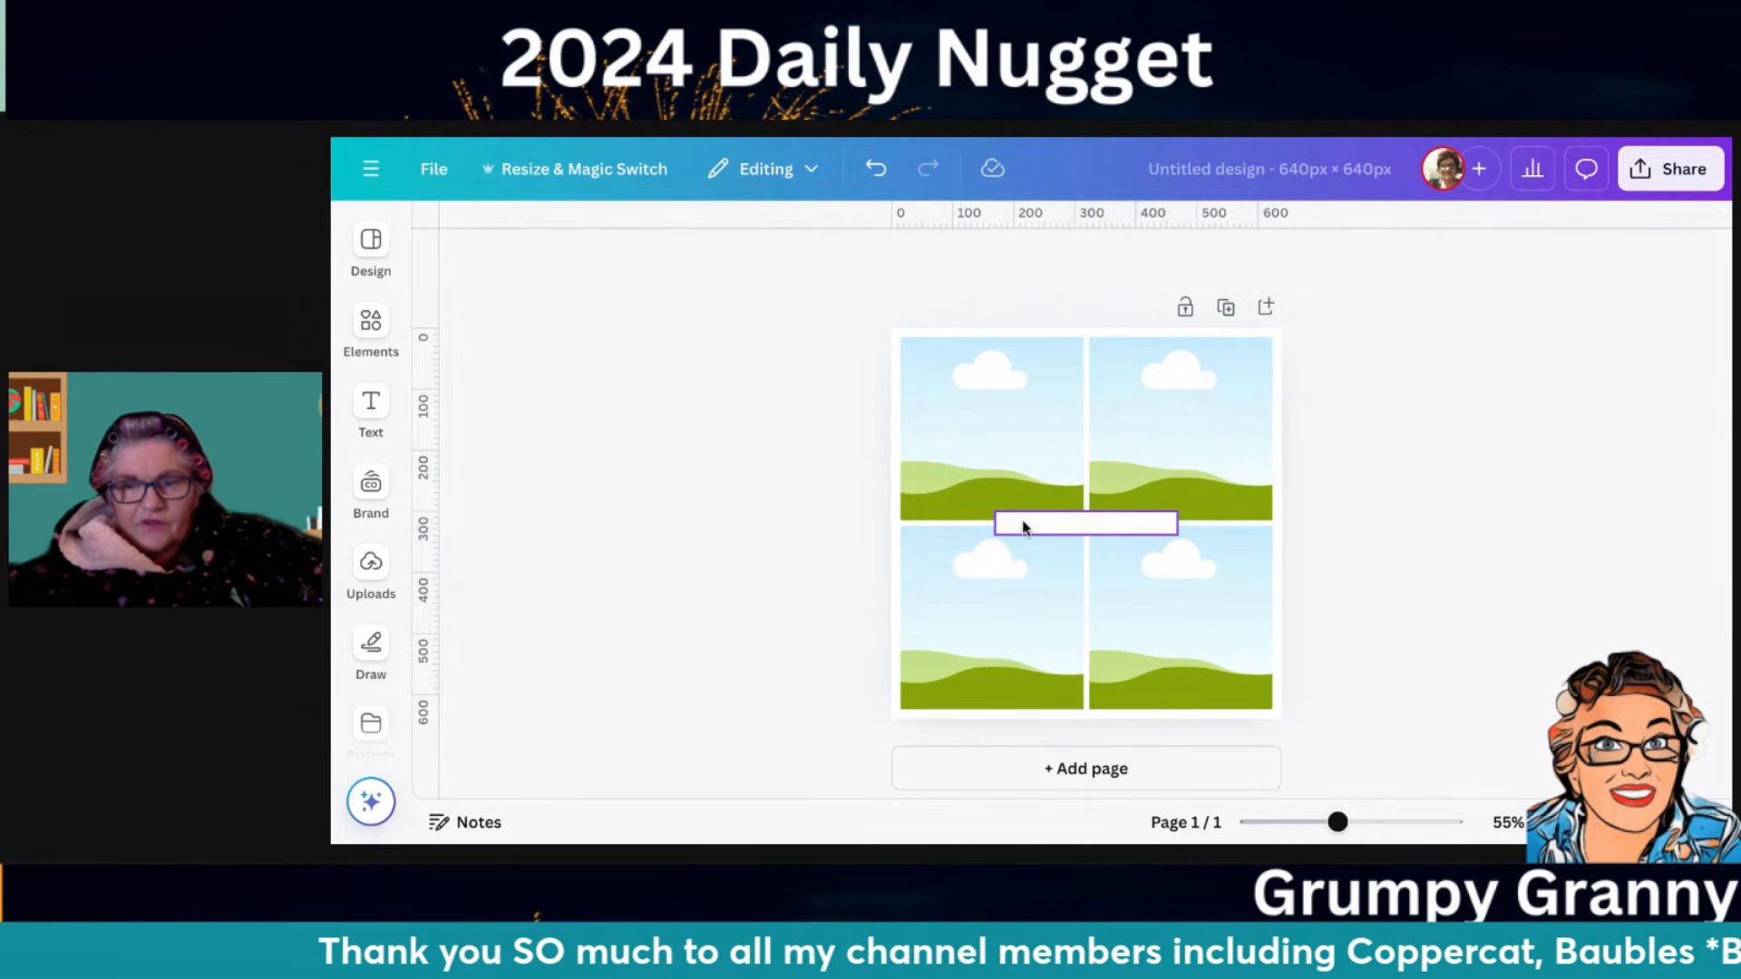
click(1051, 533)
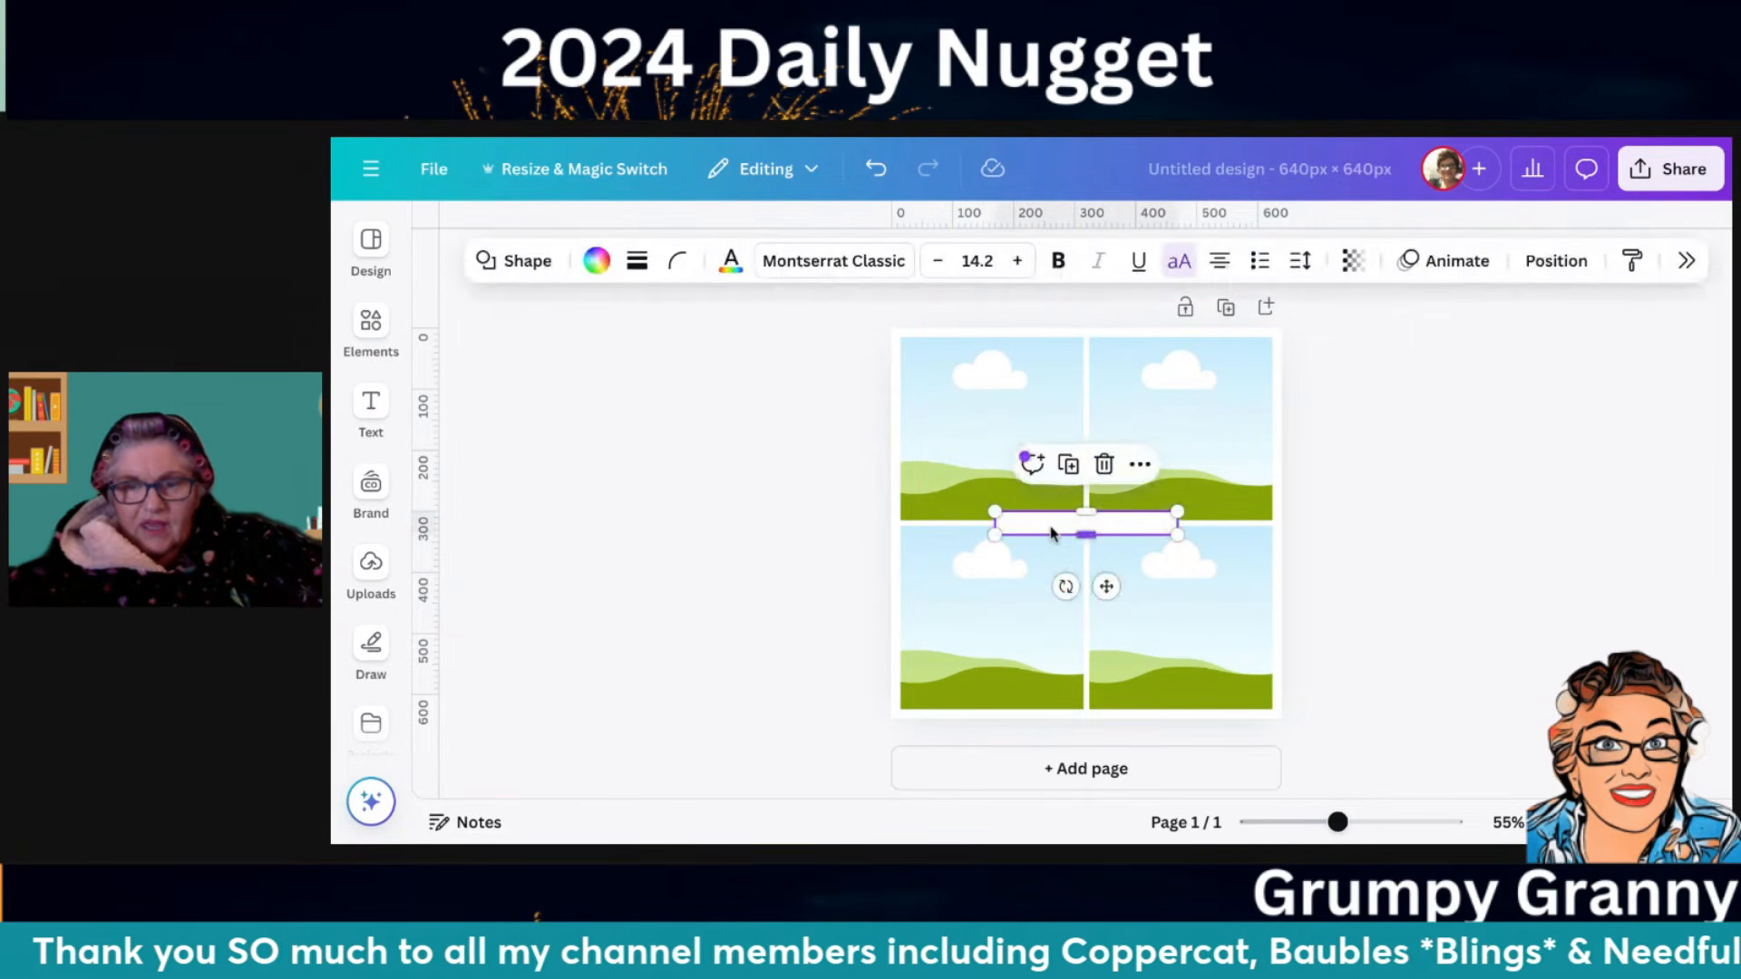
key(Delete)
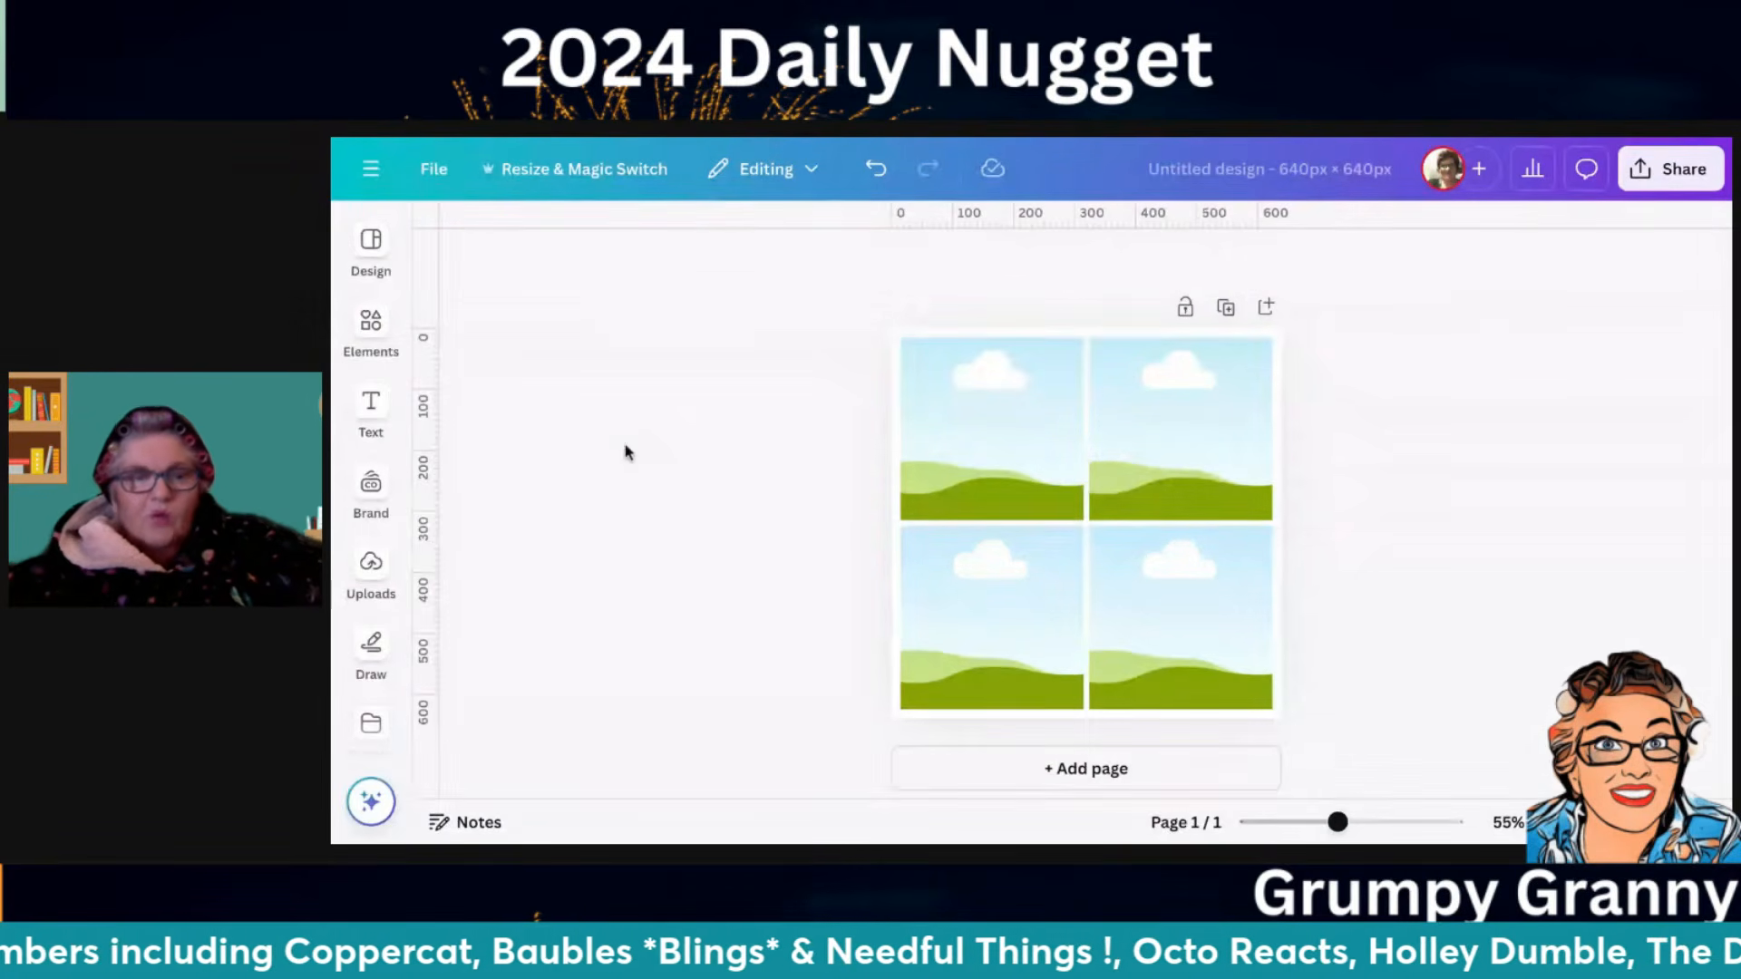
Search elements for "buy 2 get 1 free" graphics and add the red starburst "Buy 2 Get 1 Free" badge to the design
click(373, 329)
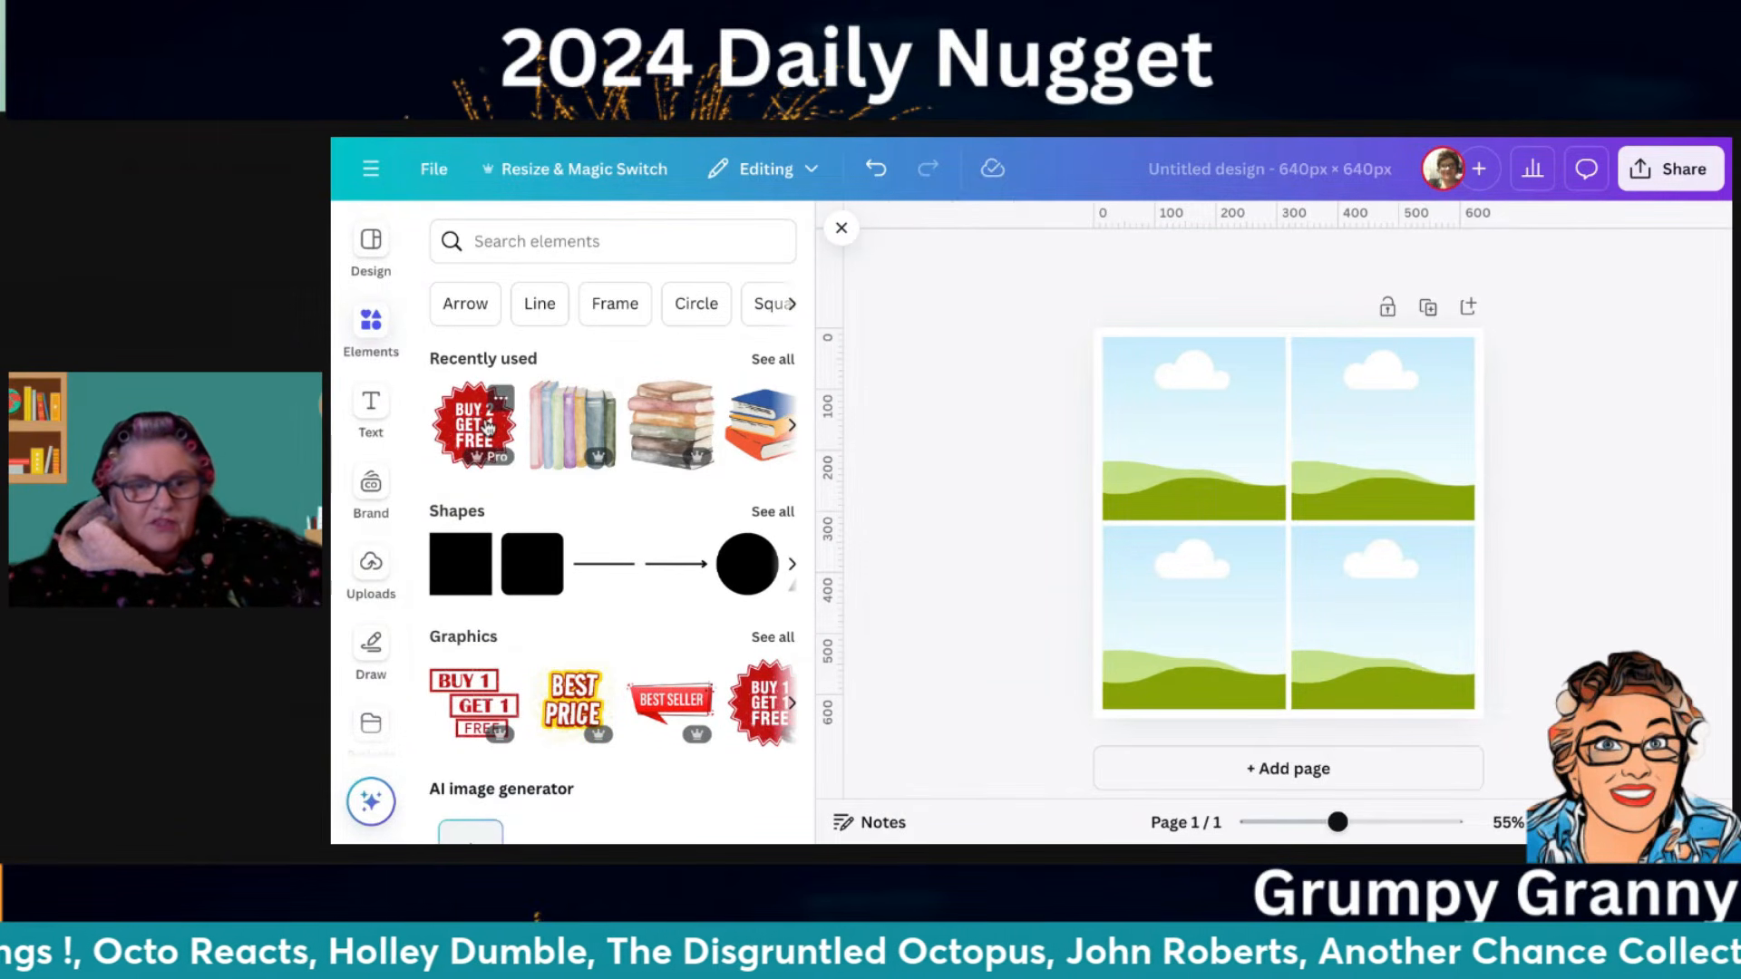
click(535, 239)
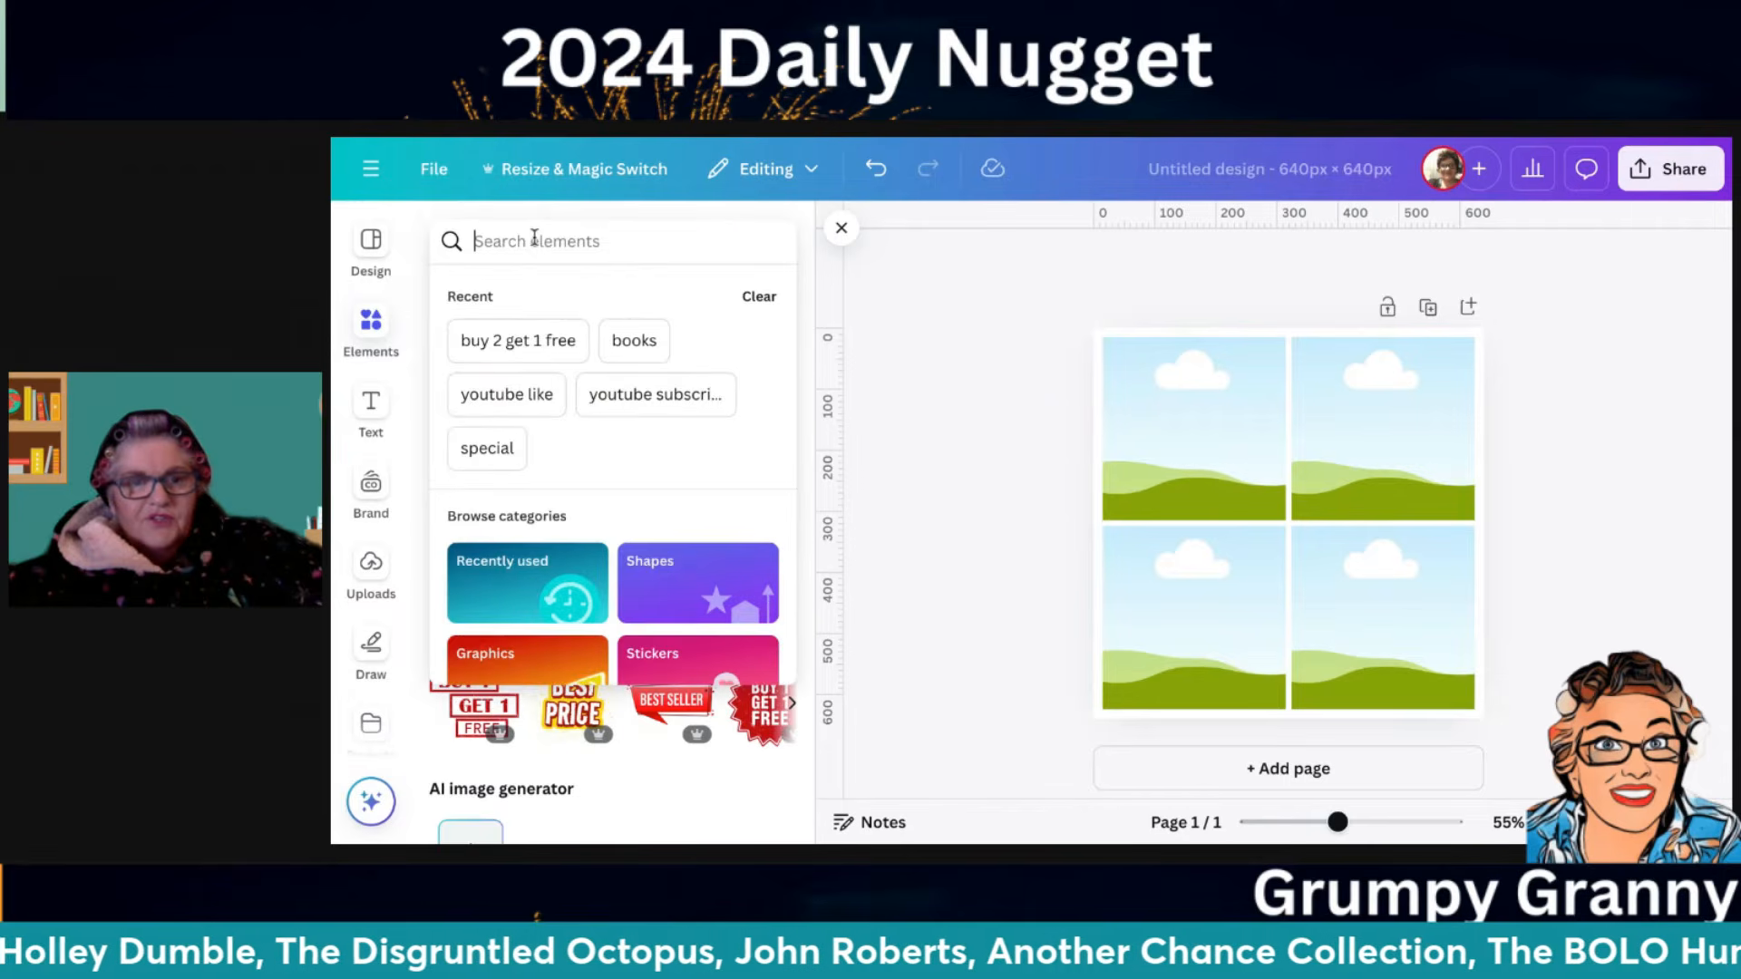
click(526, 342)
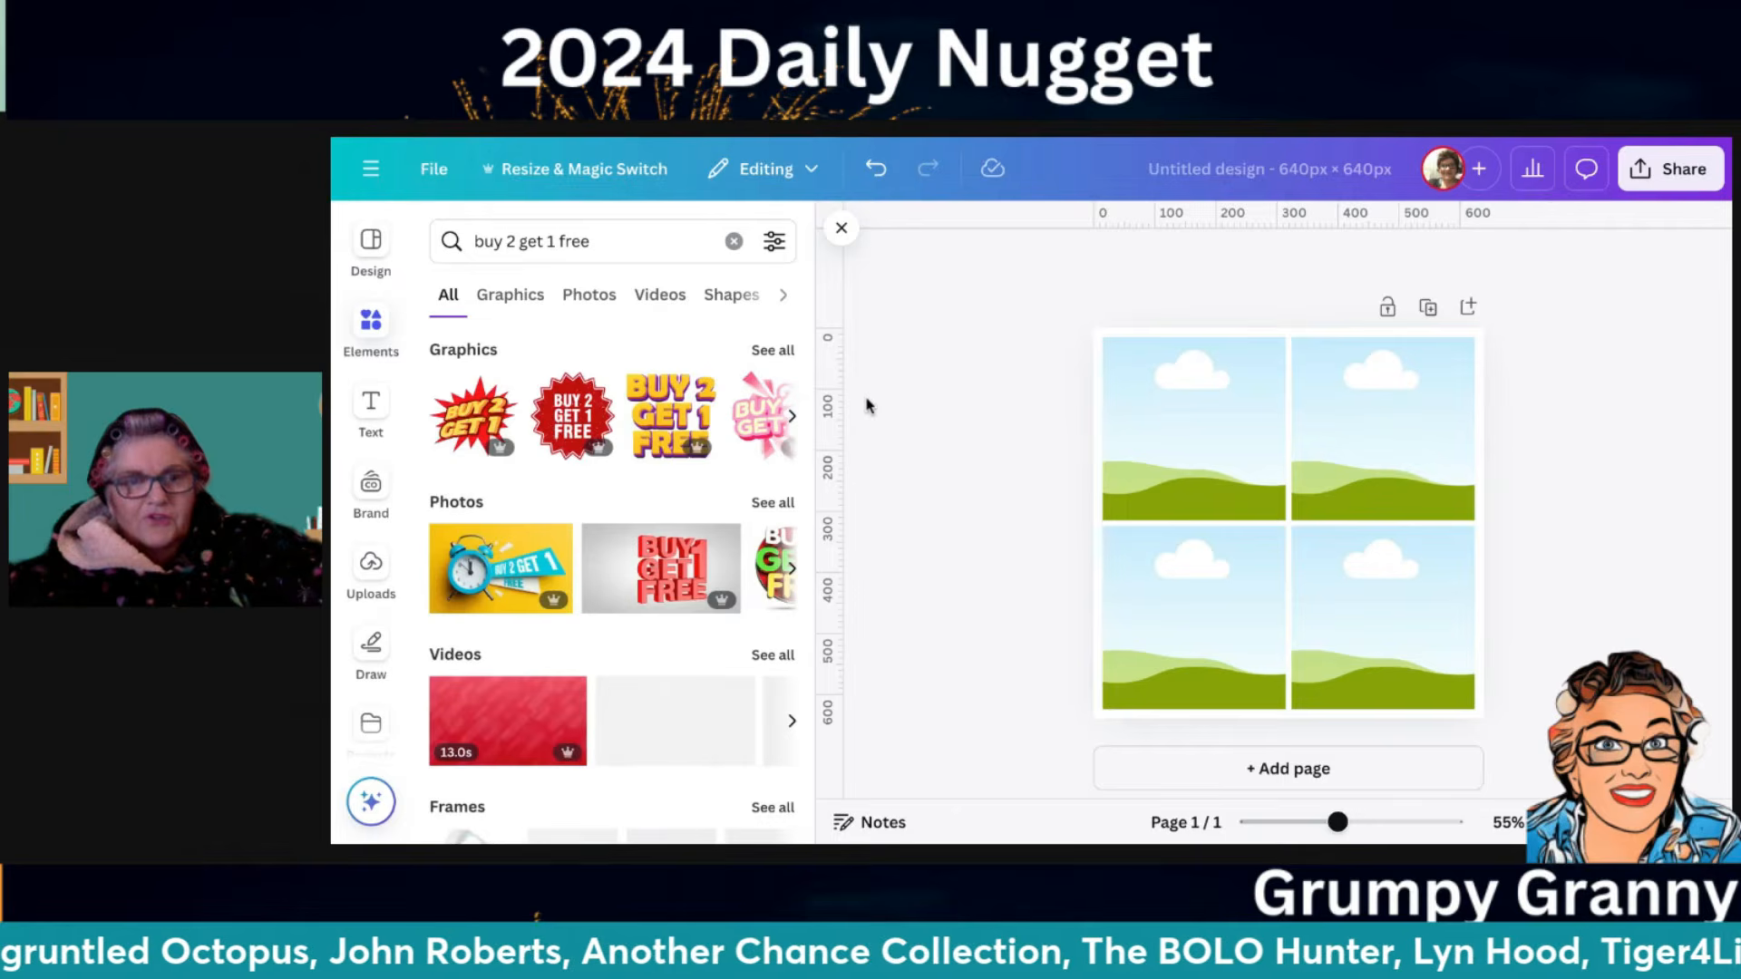
click(767, 356)
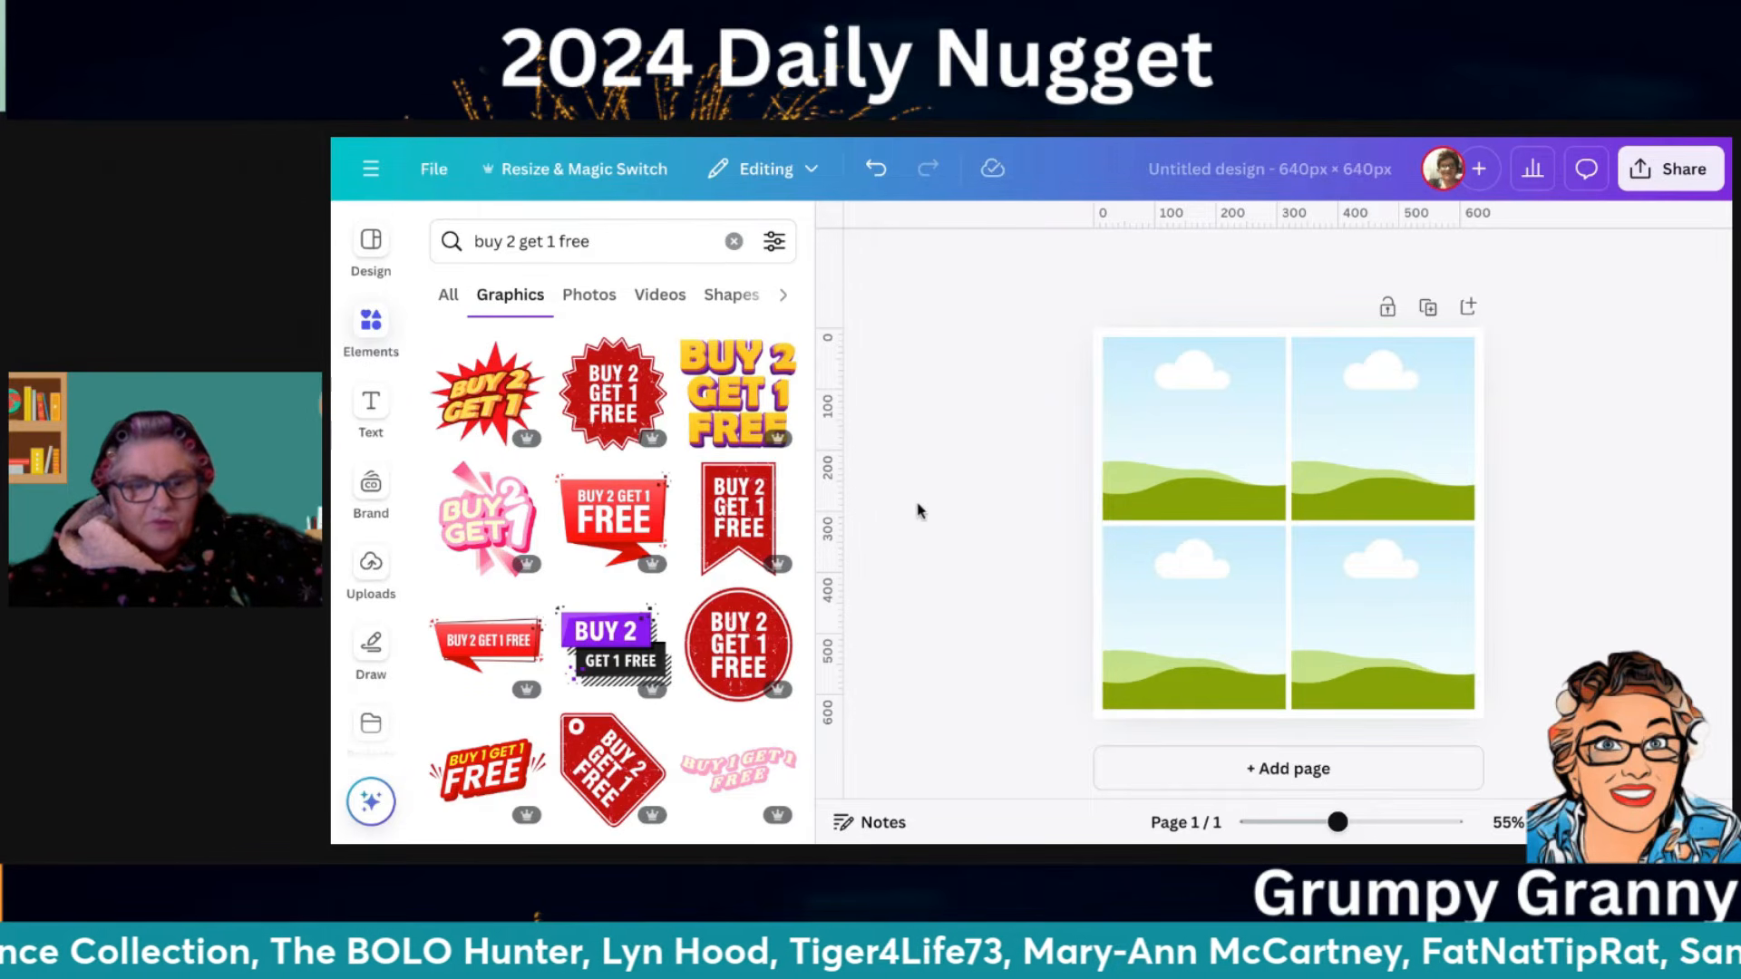
scroll(712, 699, down, 5)
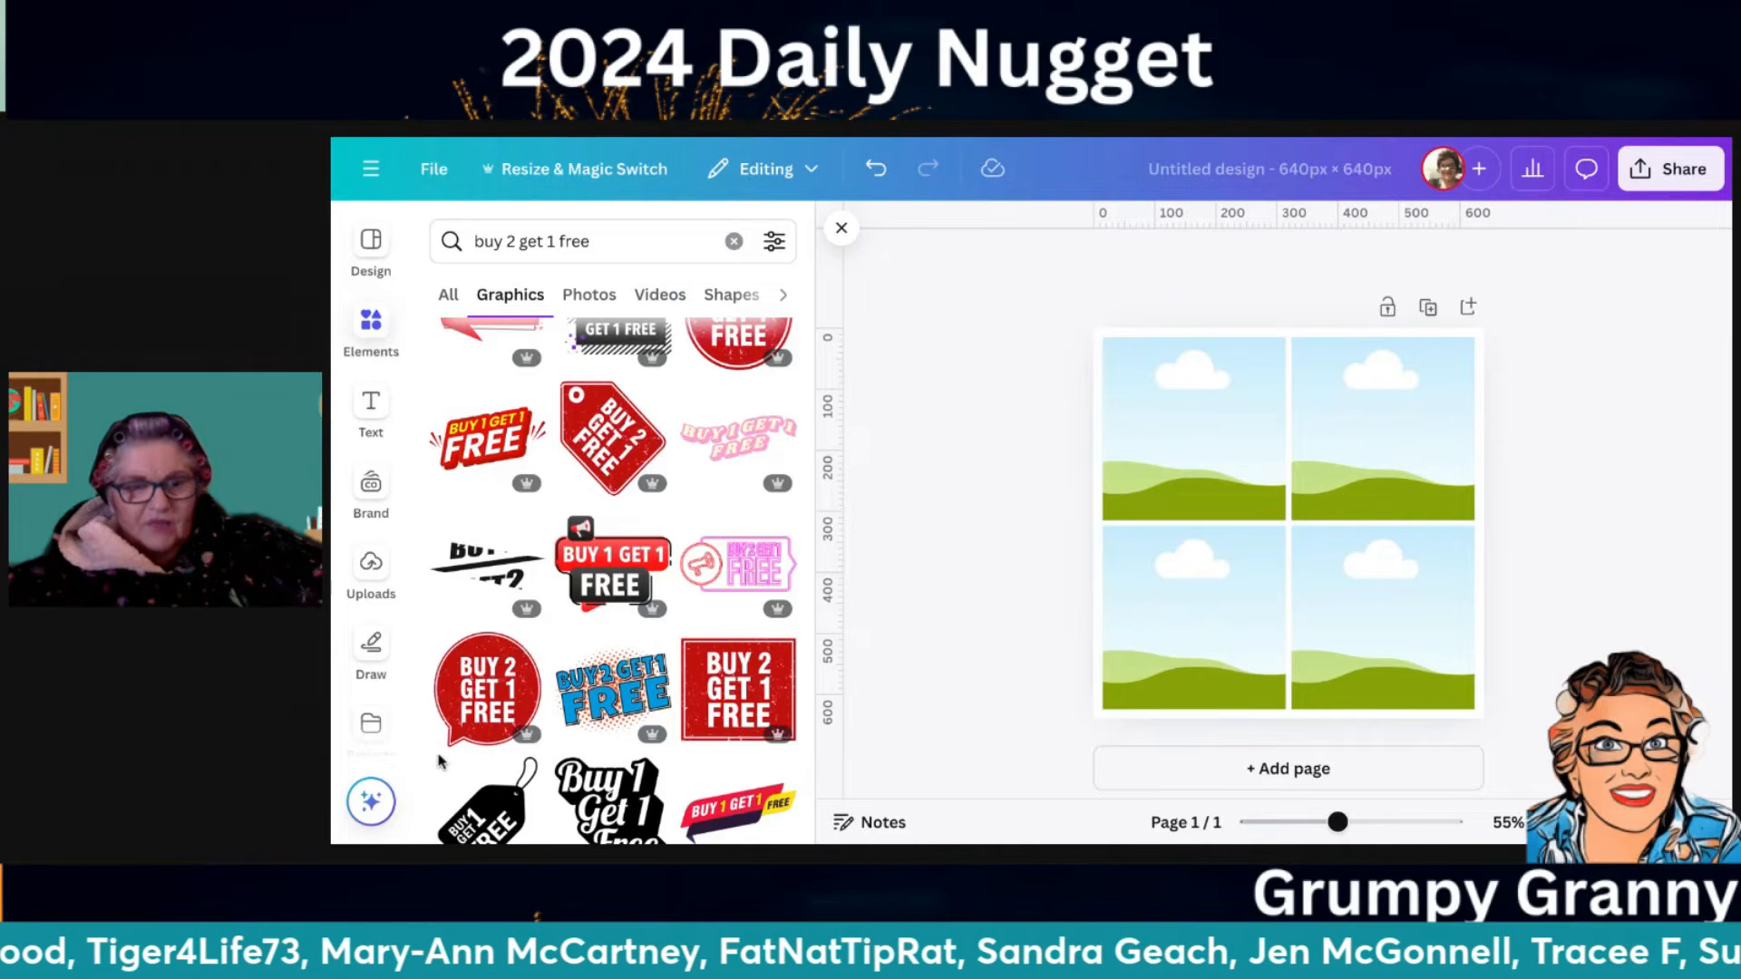
scroll(441, 760, down, 2)
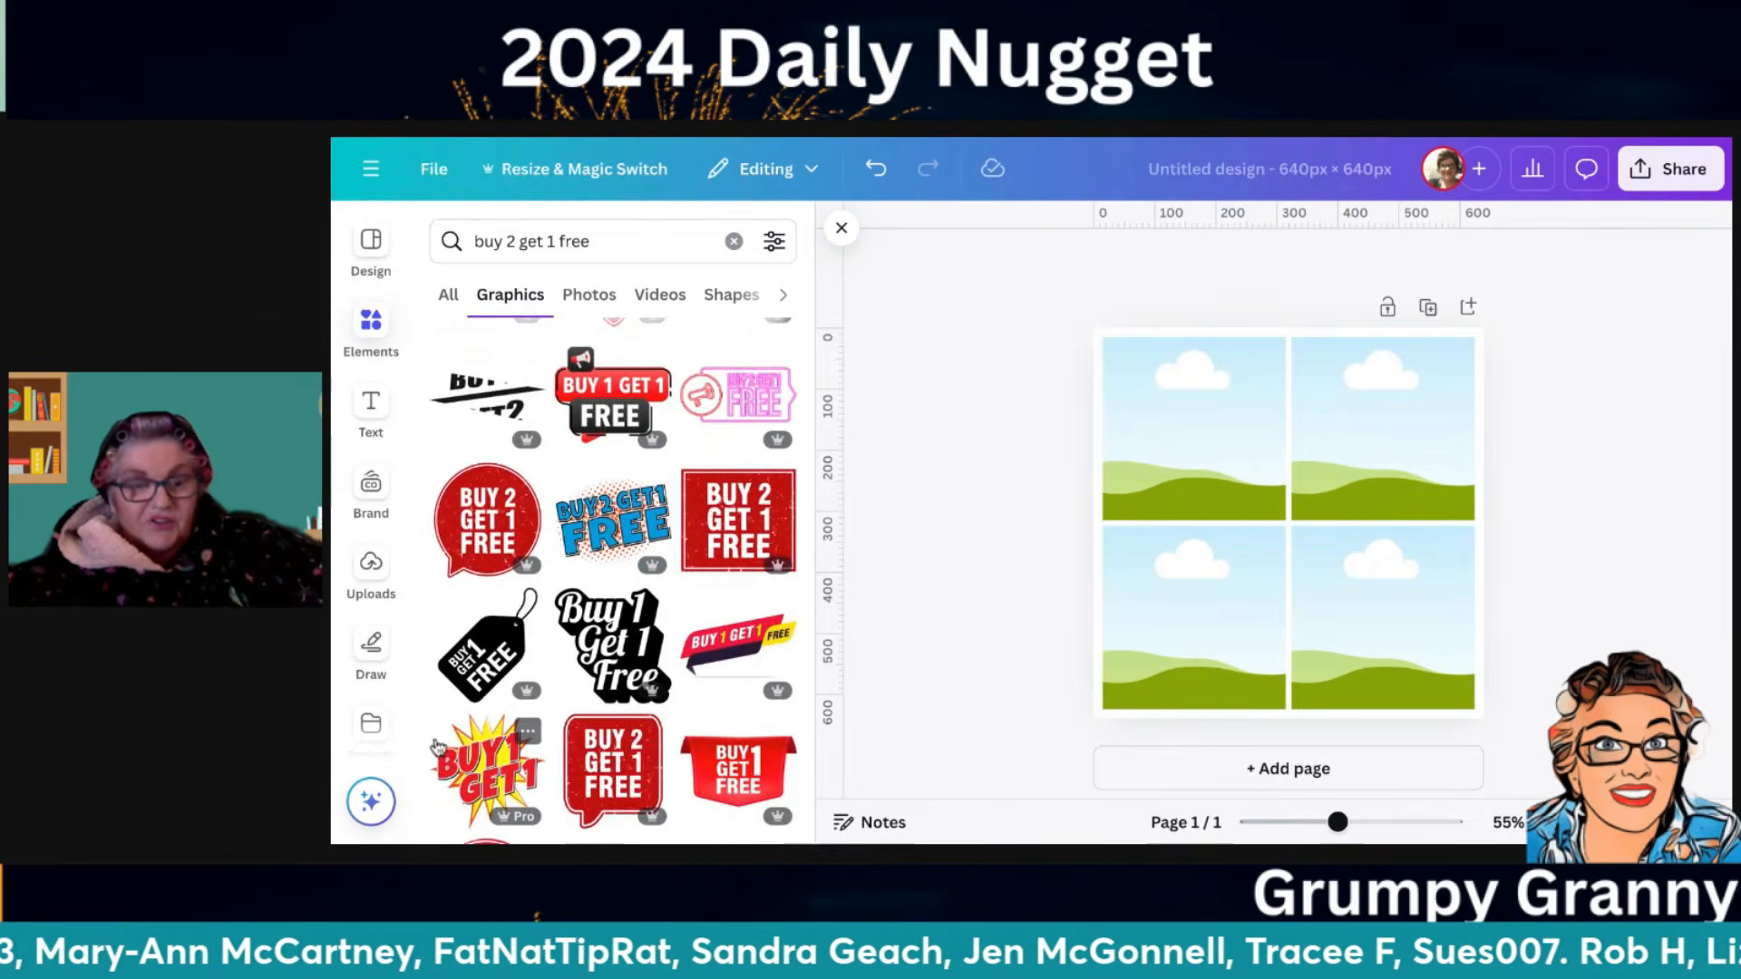
scroll(420, 723, up, 5)
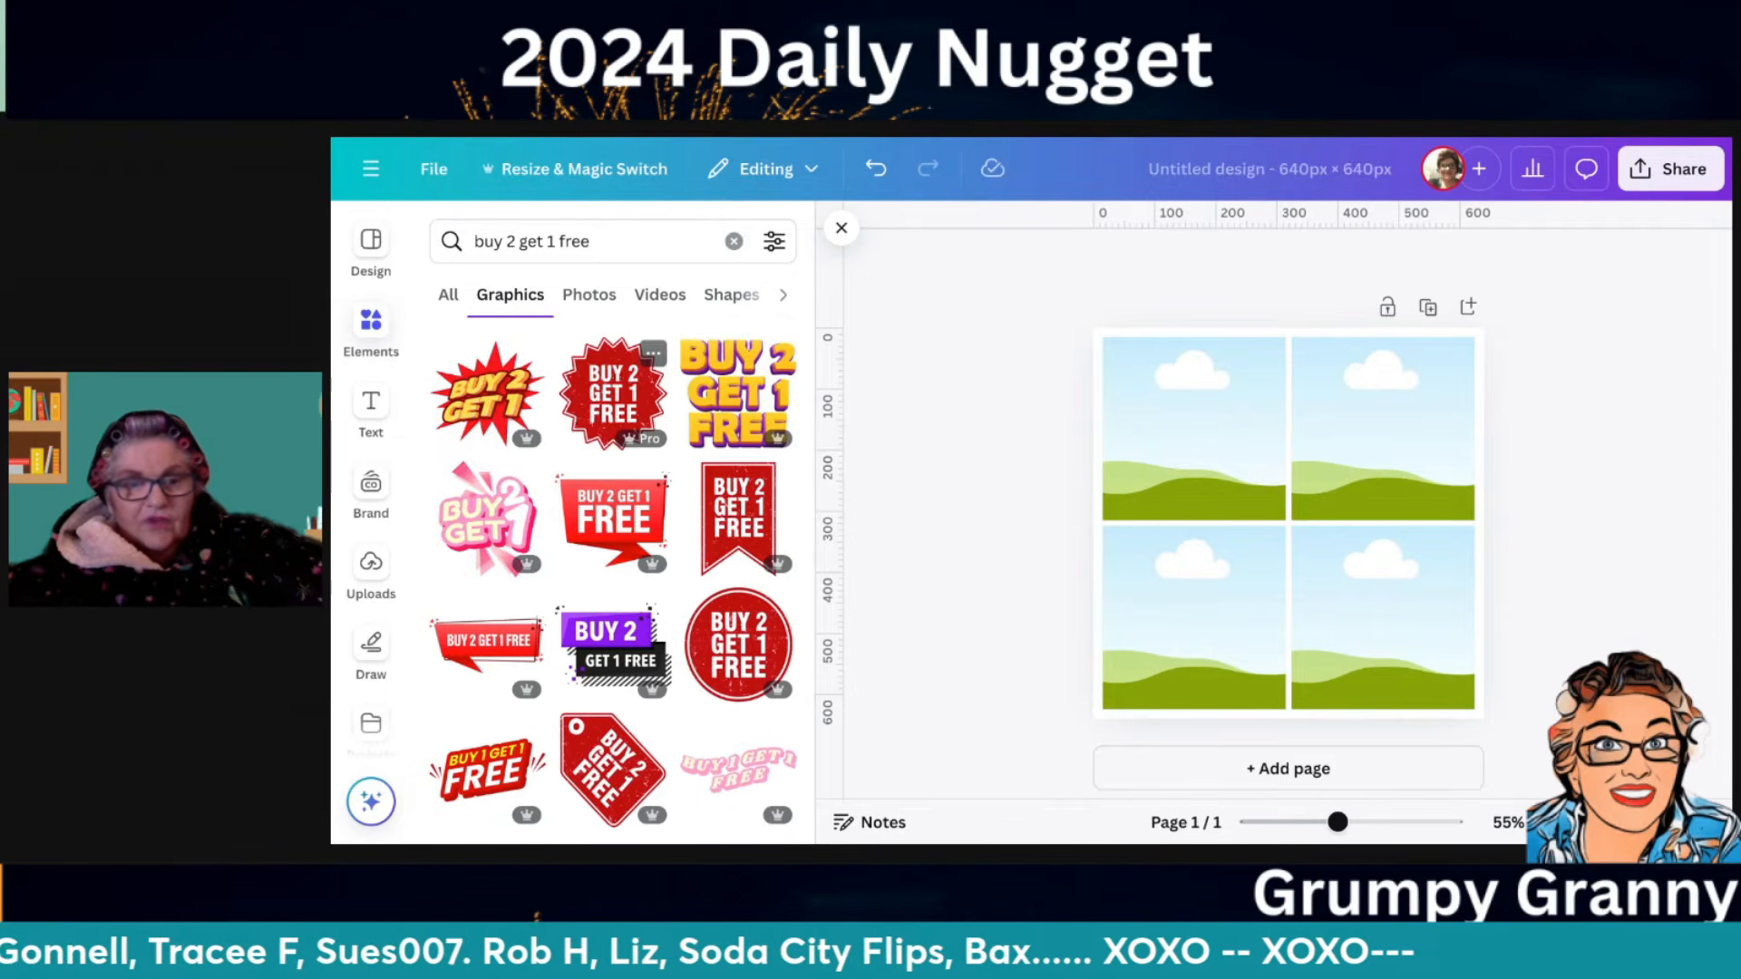
click(613, 393)
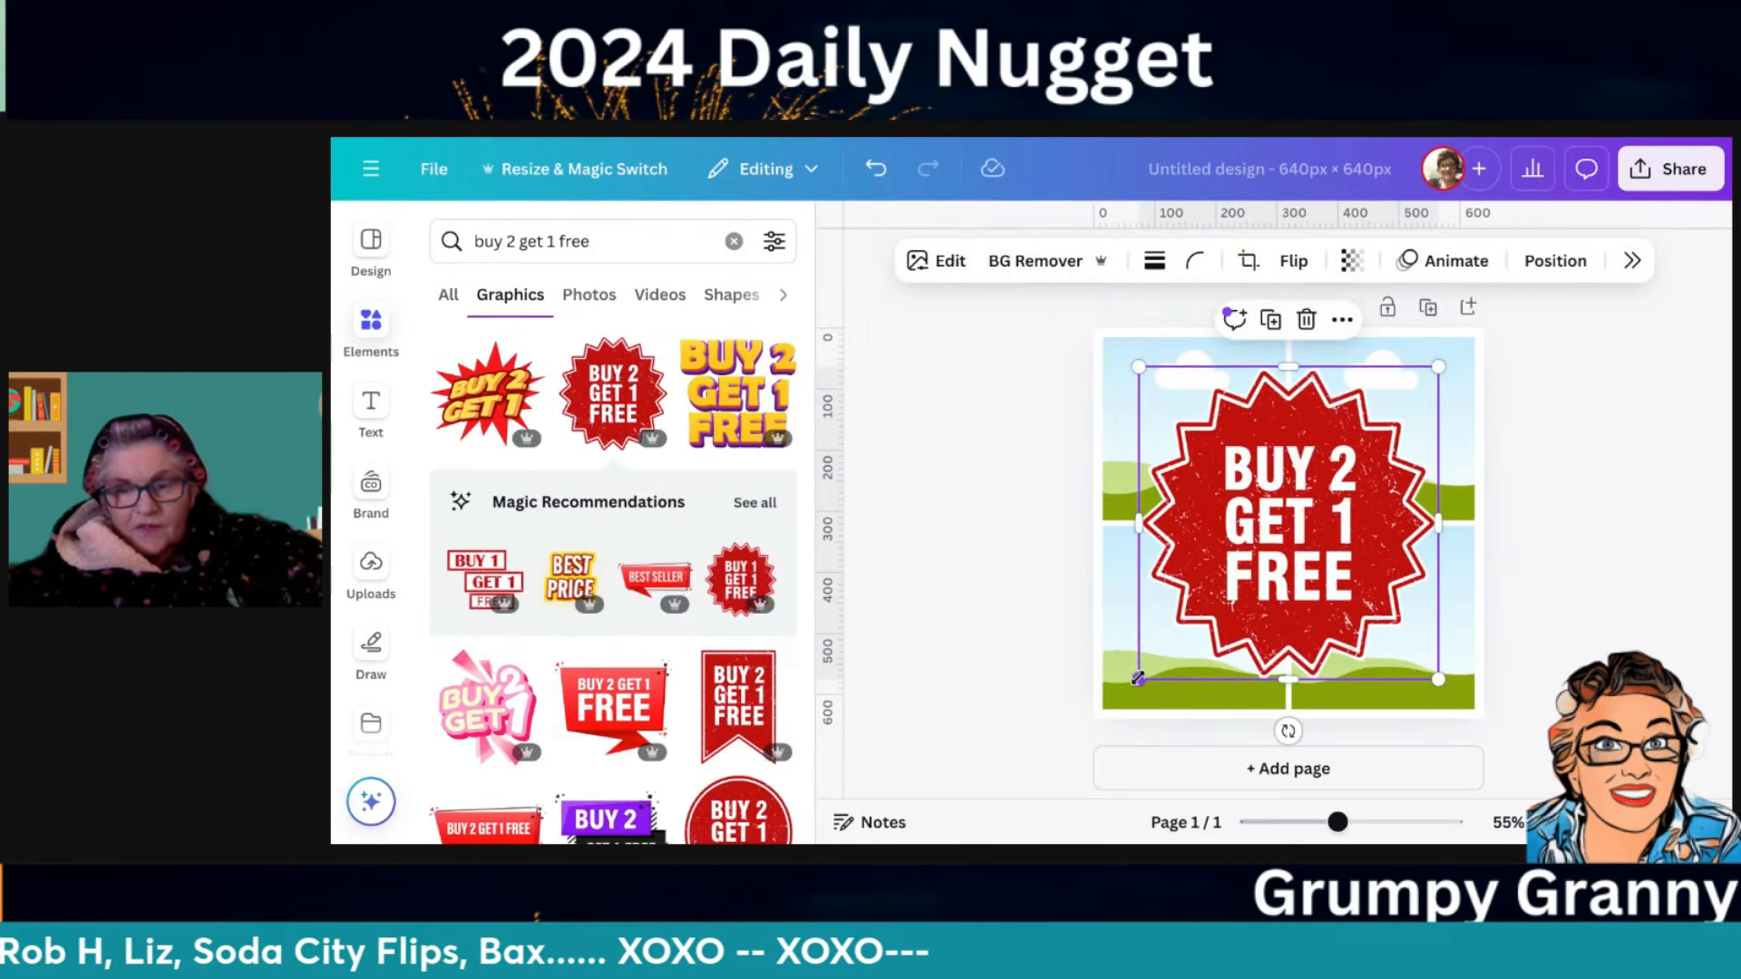
Shrink the red badge to about half the design's width and centre it over the four frames
drag(1138, 678, 1245, 567)
drag(1349, 475, 1299, 524)
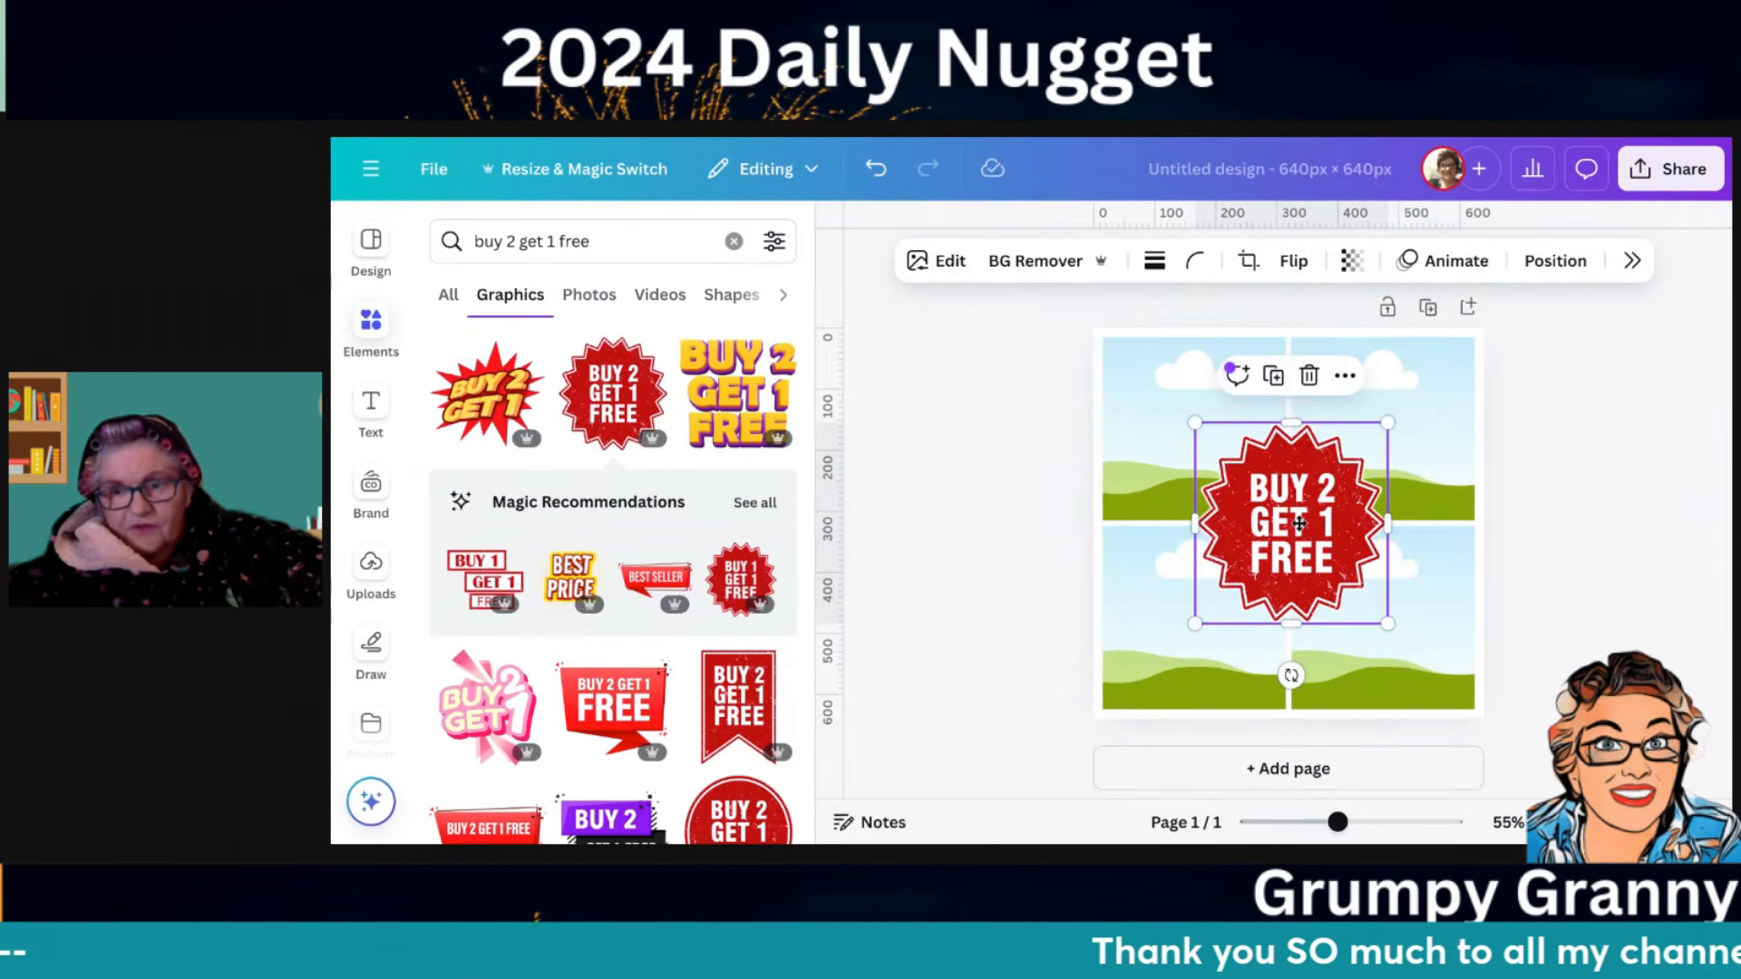
click(1511, 491)
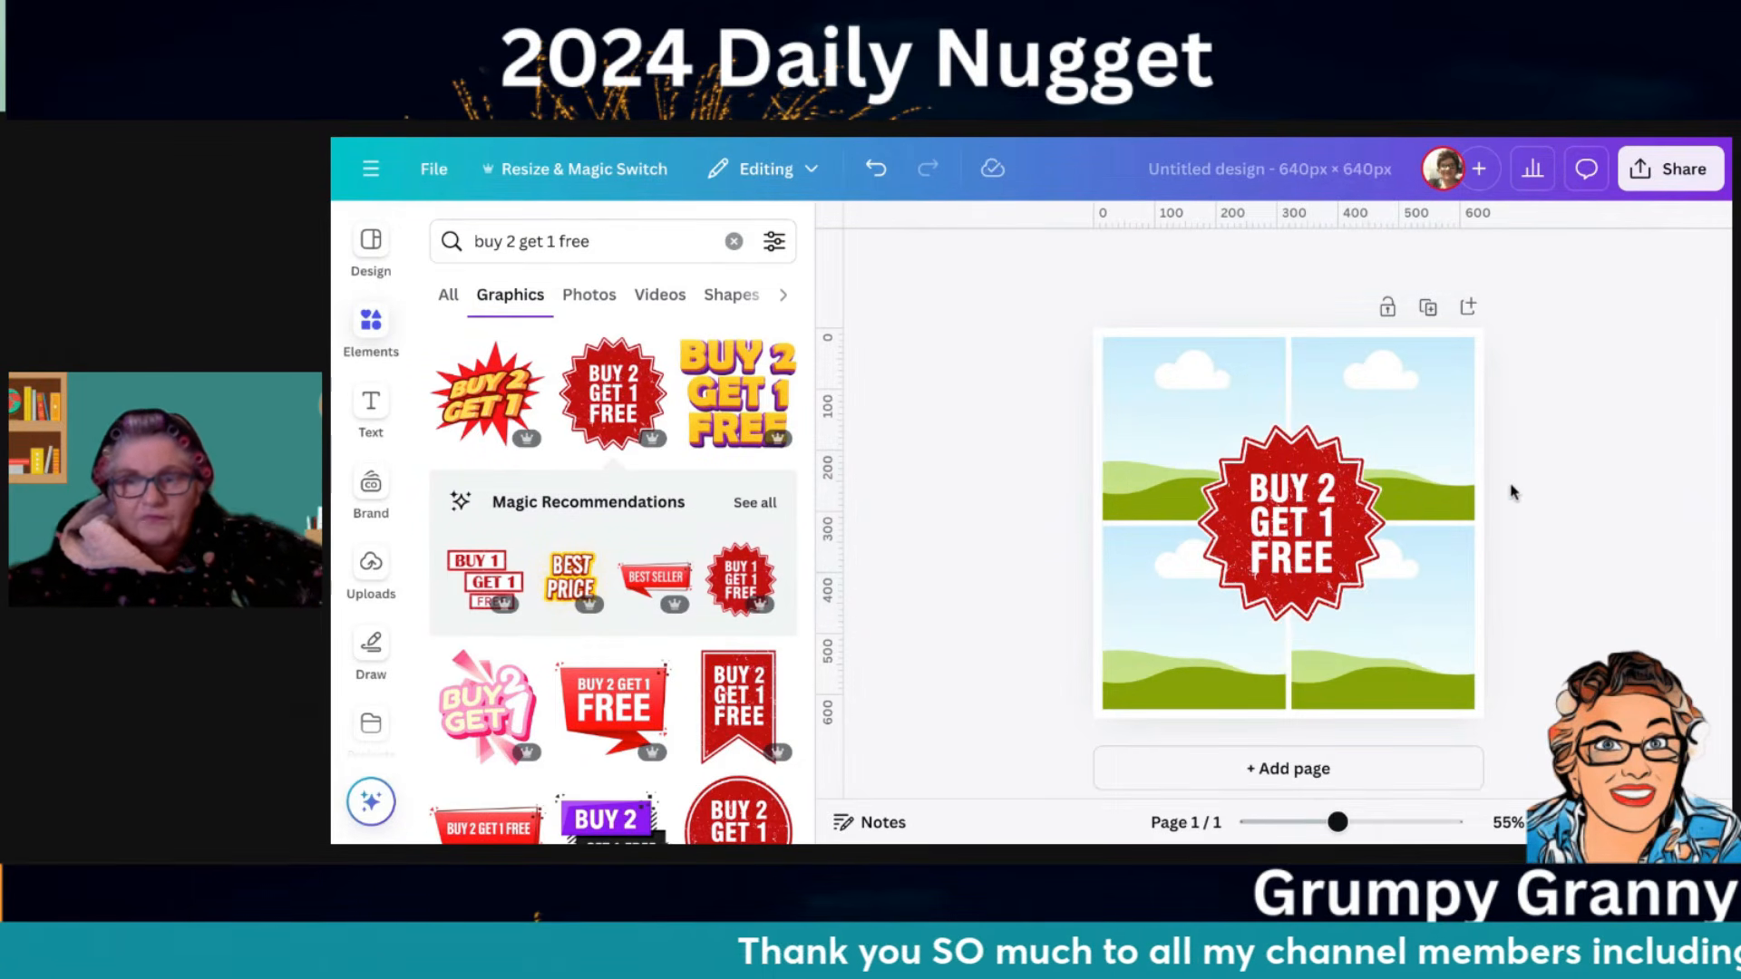
Rename the collage design to "Blank.4.photo" and save it
click(433, 169)
click(724, 240)
text(Blank.4.photo)
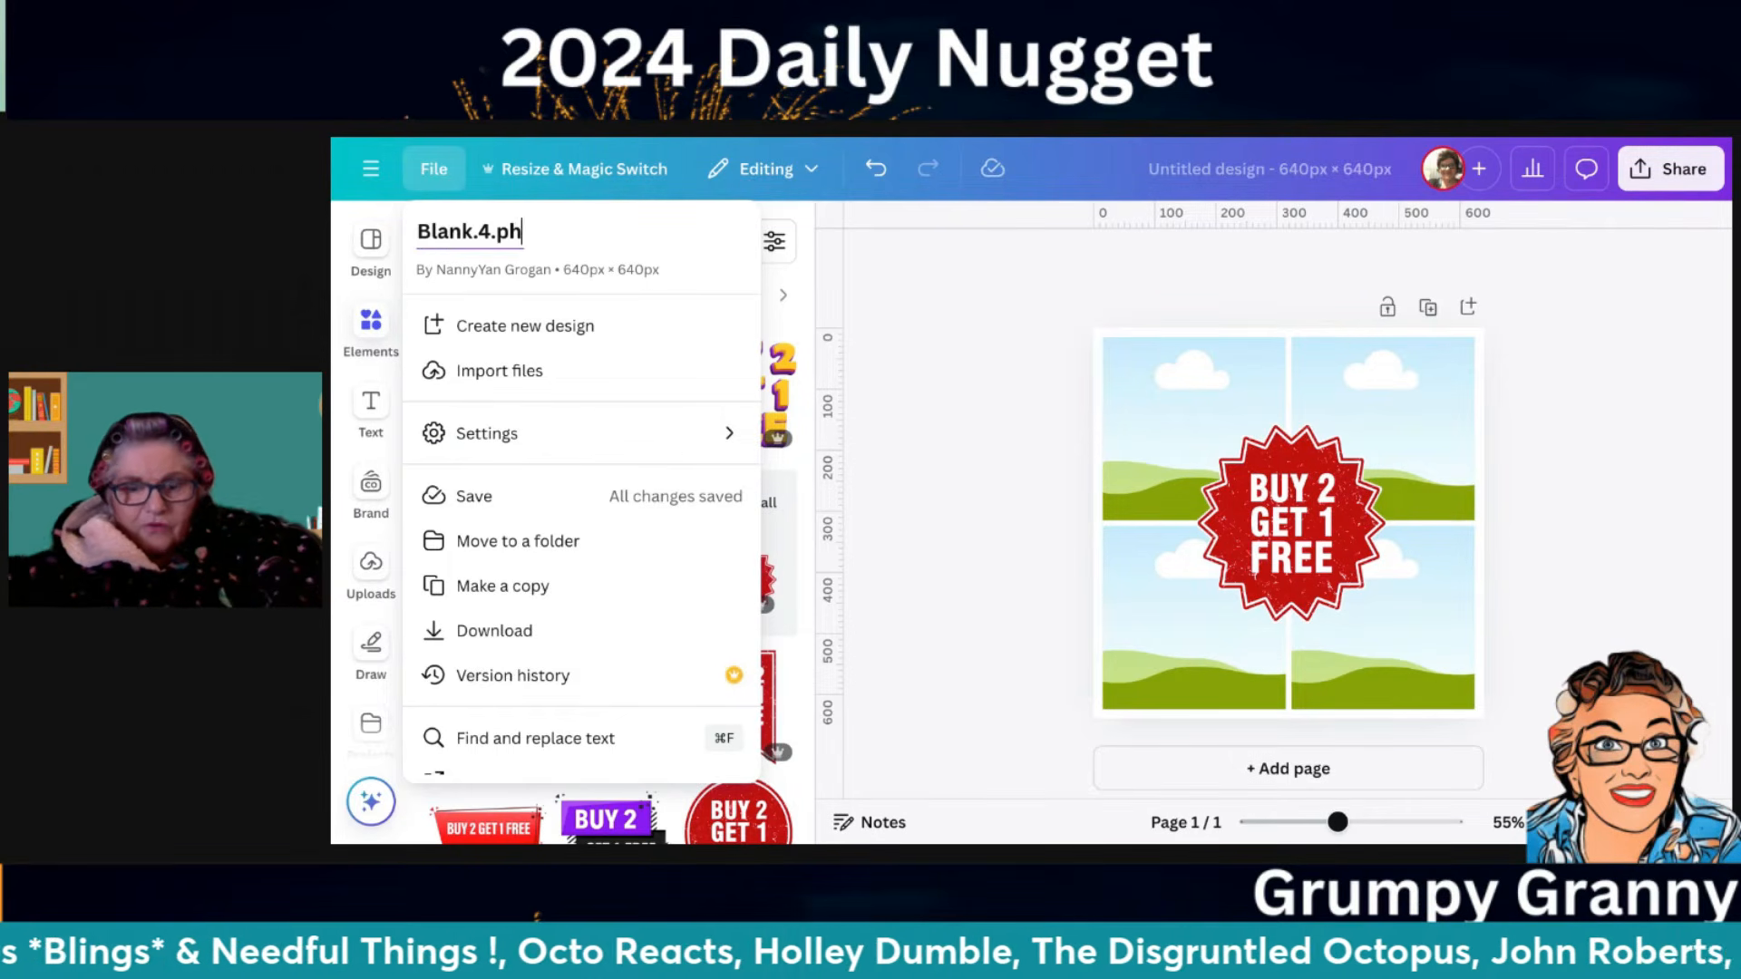
key(Return)
click(487, 496)
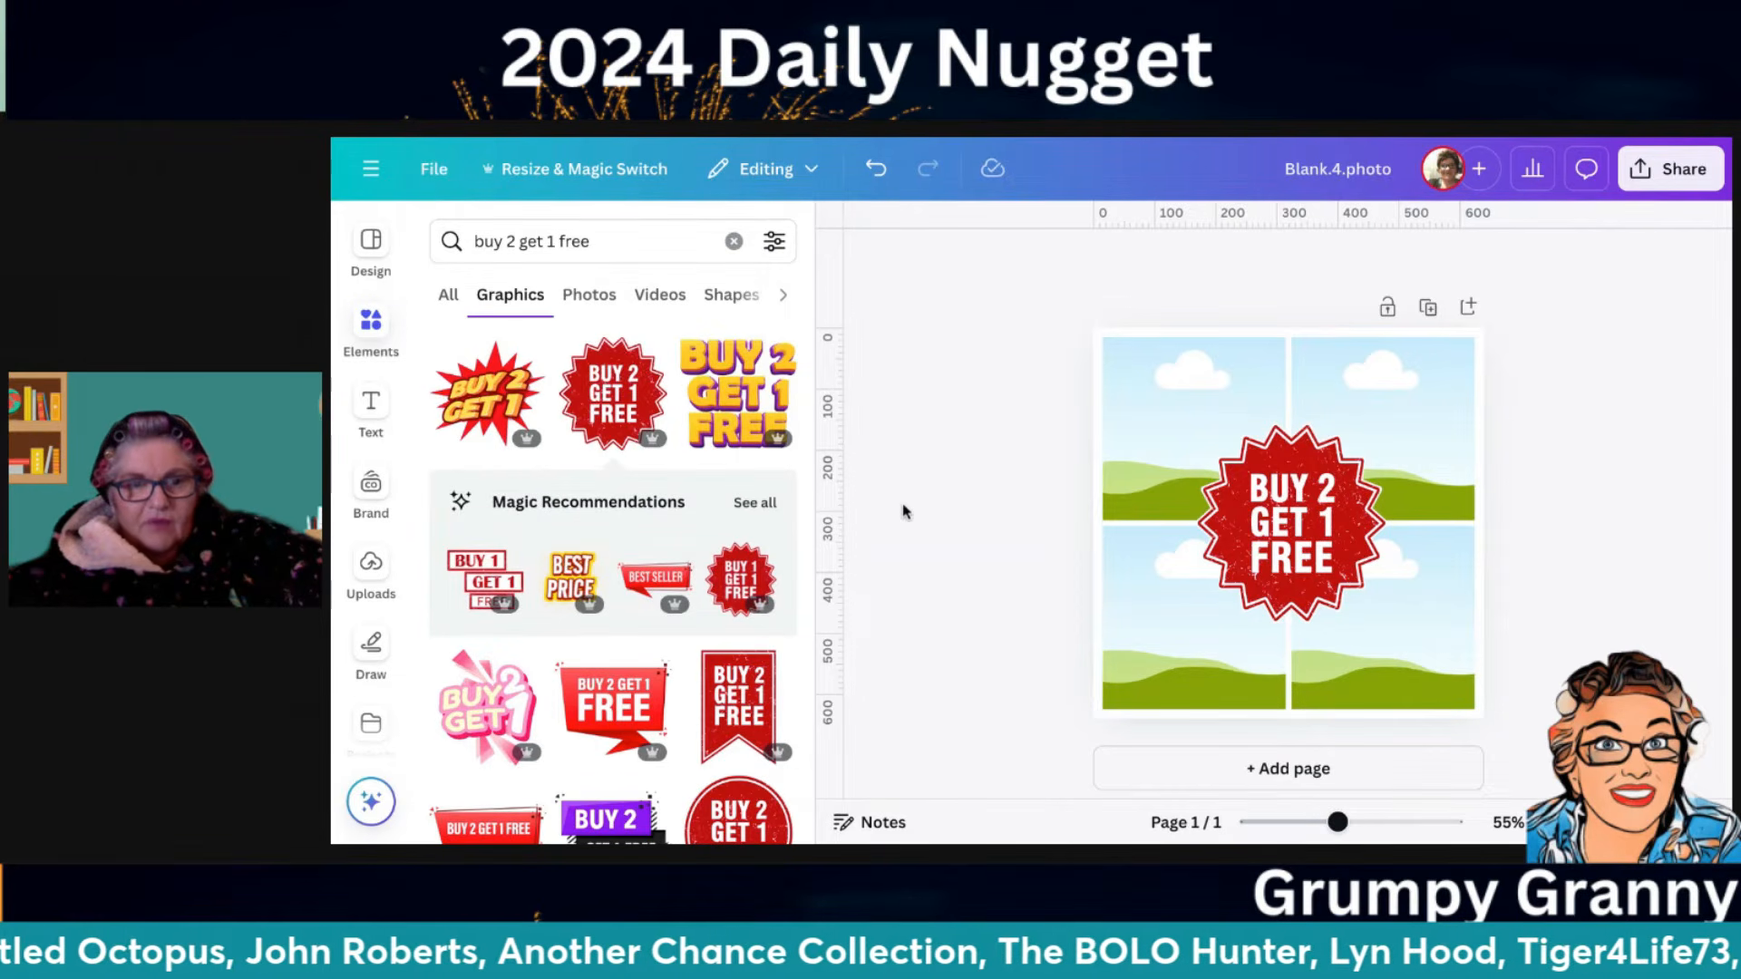
Close the design to return to the projects overview and star Blank.4.photo
click(367, 175)
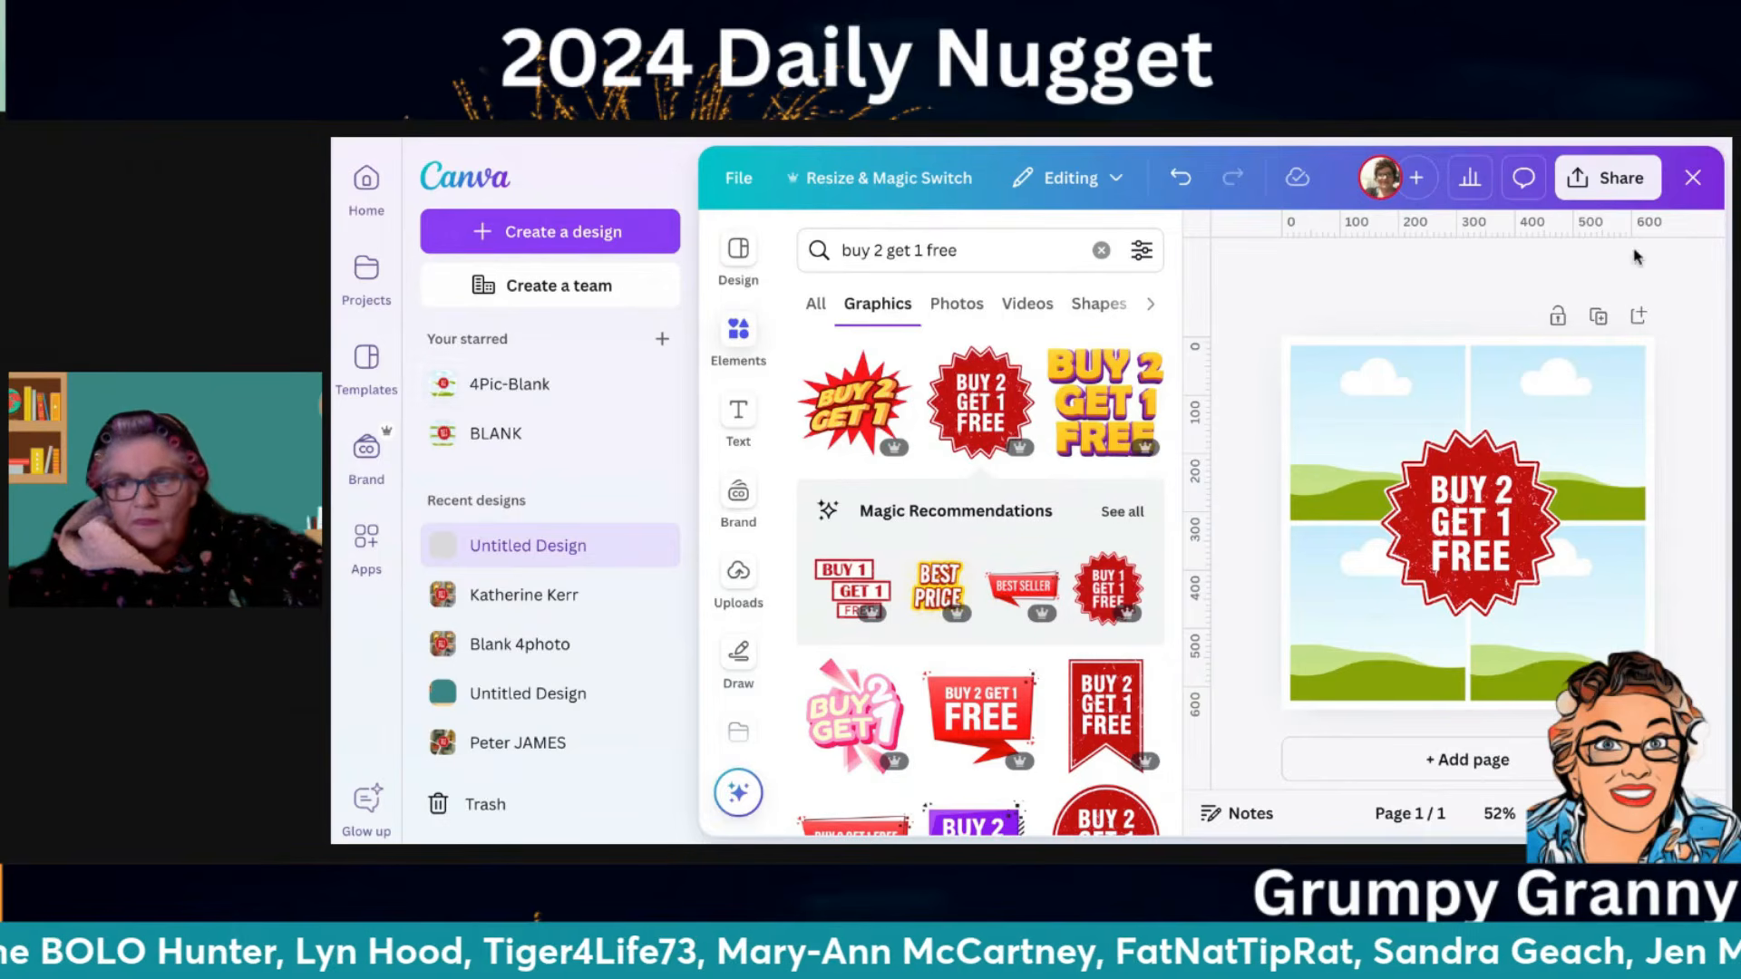
click(1699, 186)
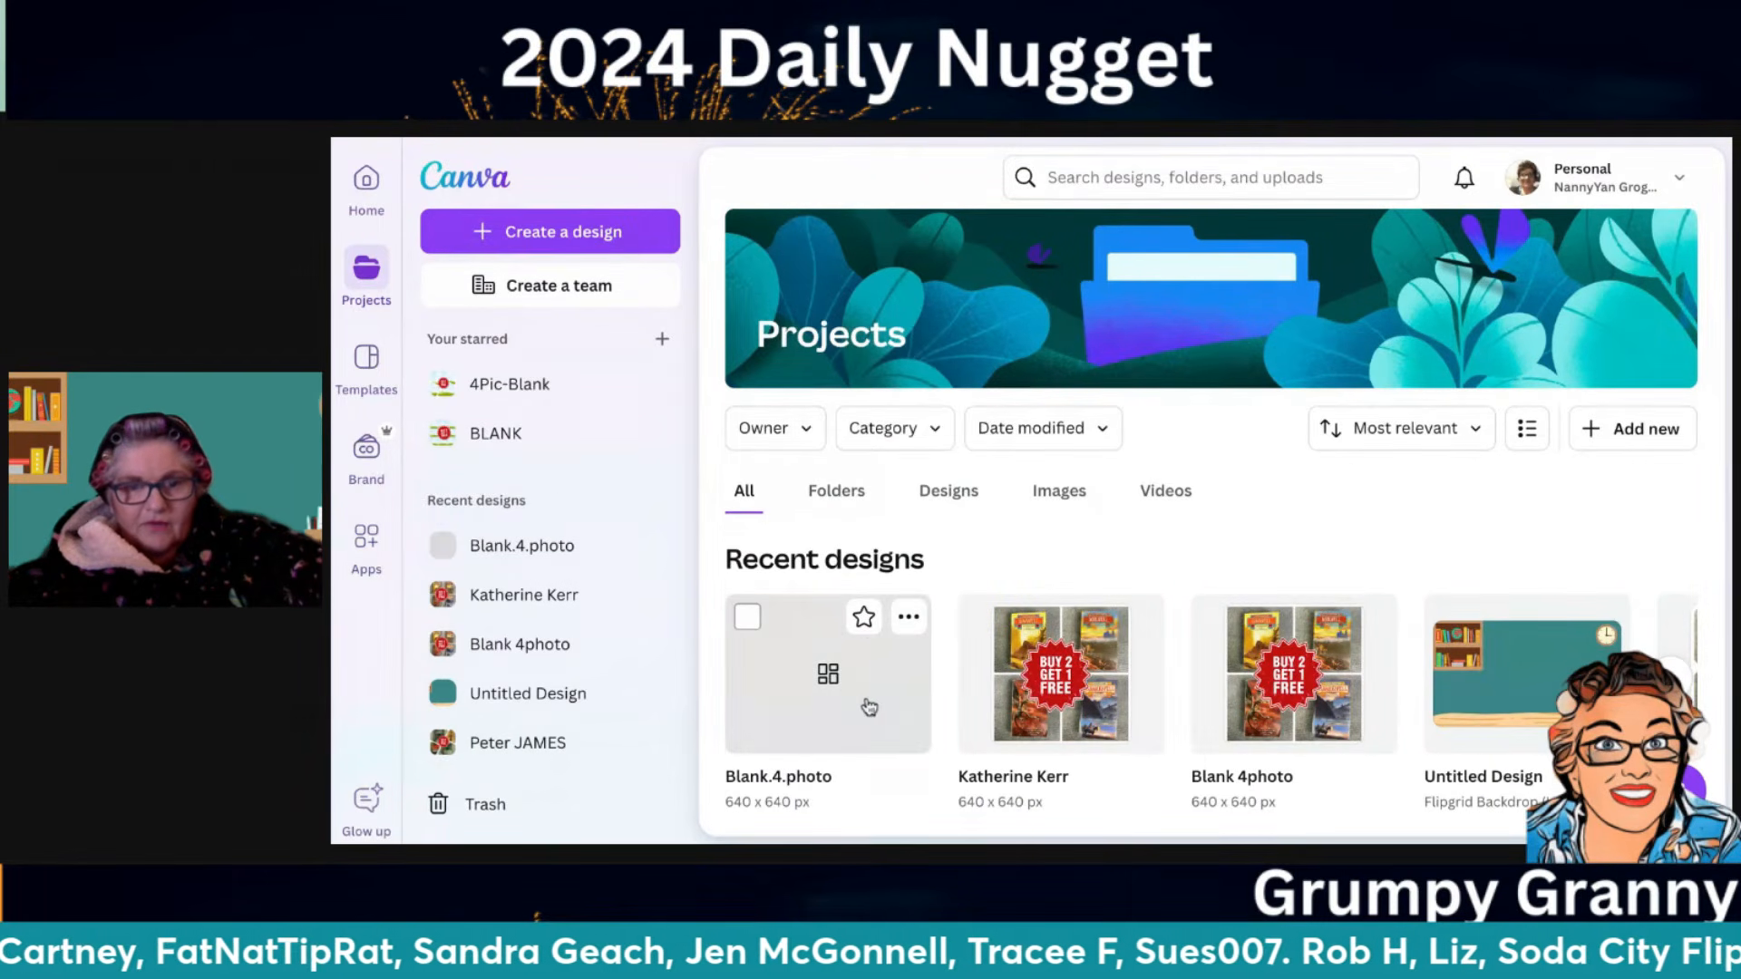
click(864, 619)
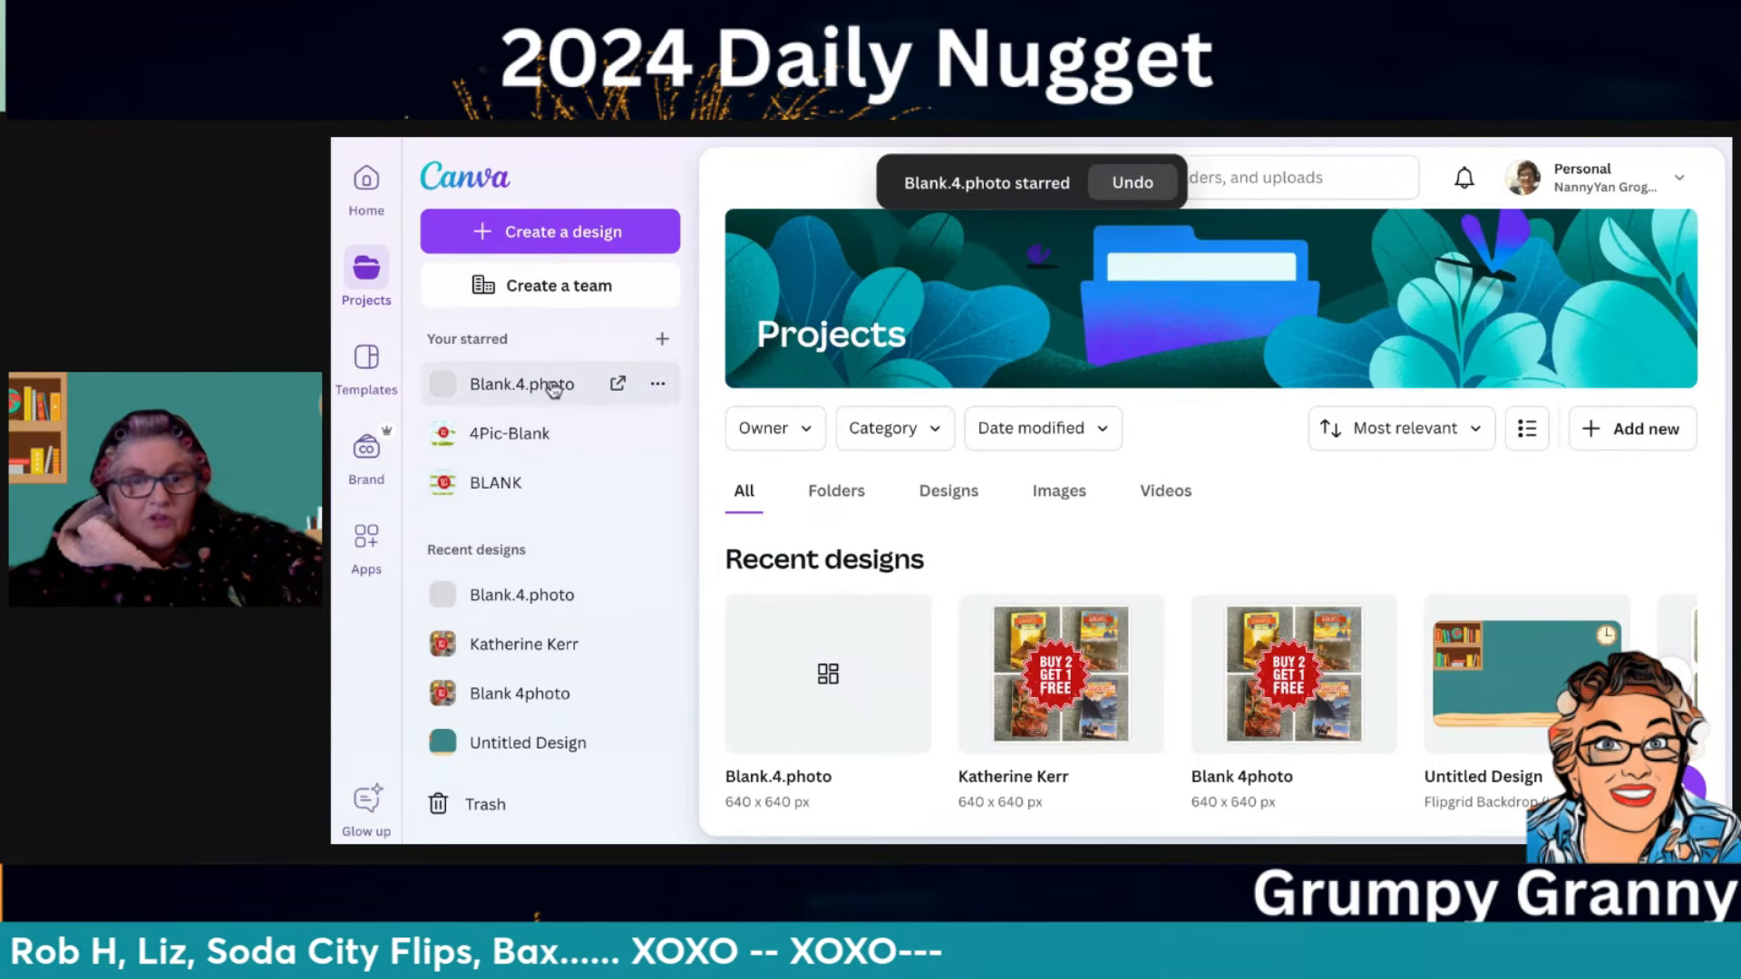
Make a copy of the starred Blank.4.photo design and open the copy in a new tab
click(657, 388)
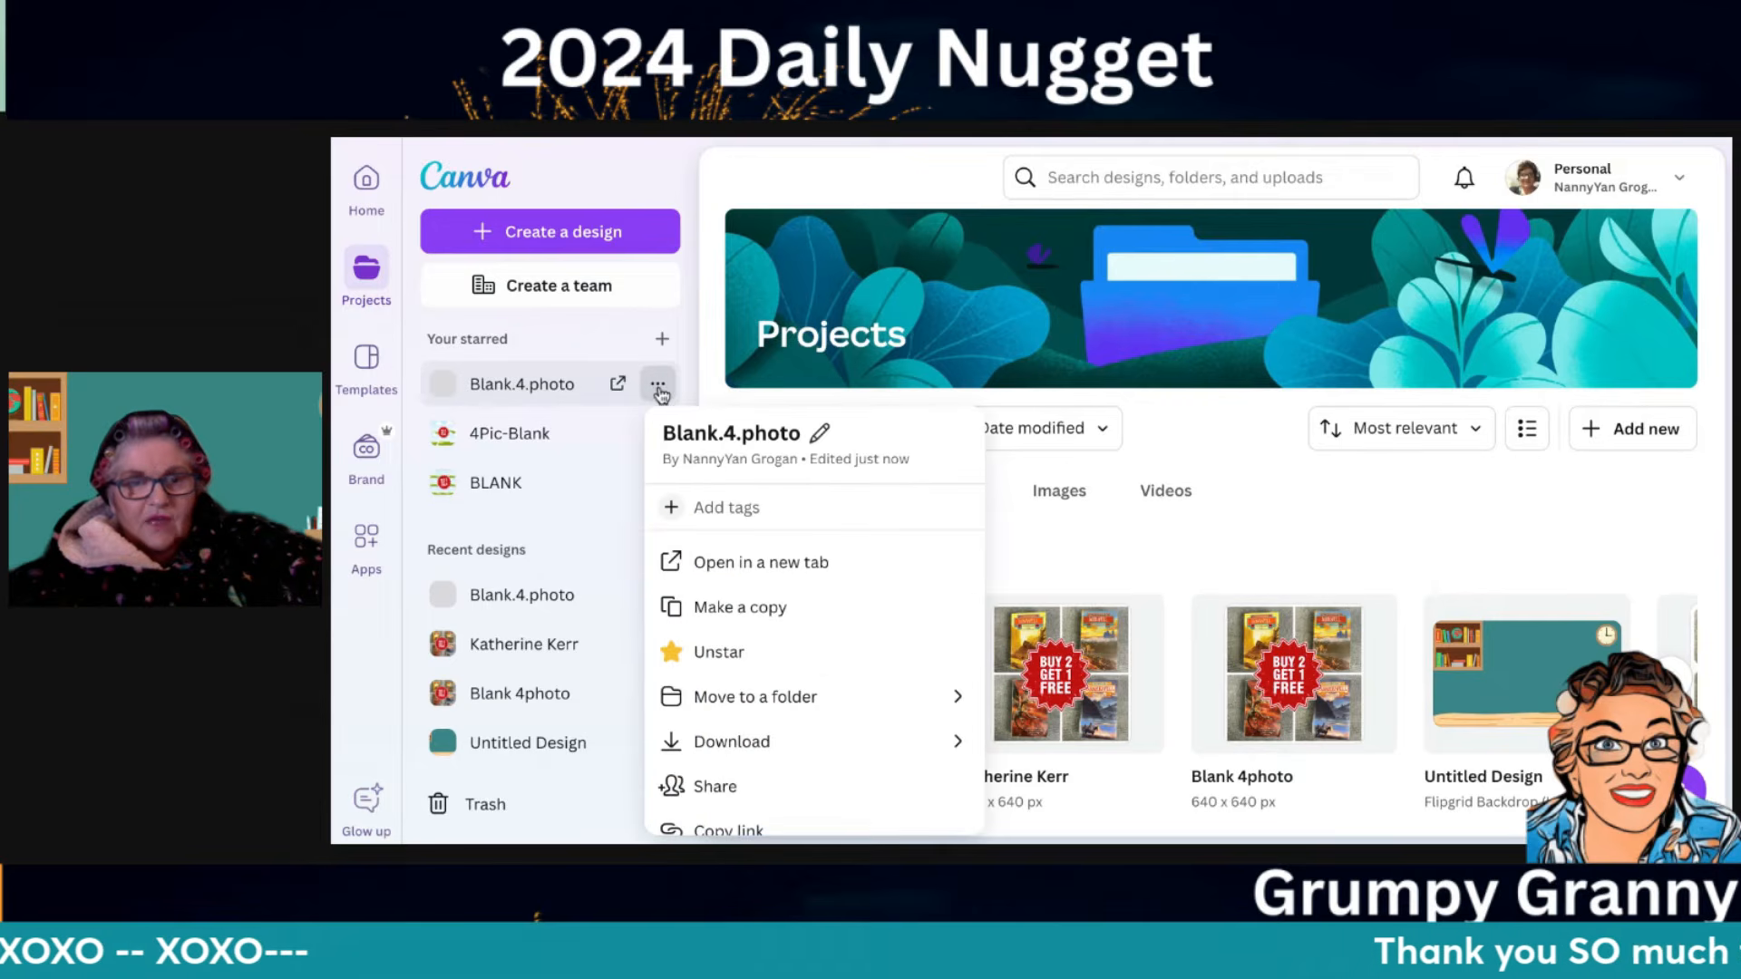
click(728, 608)
scroll(1234, 531, down, 3)
scroll(1003, 703, down, 1)
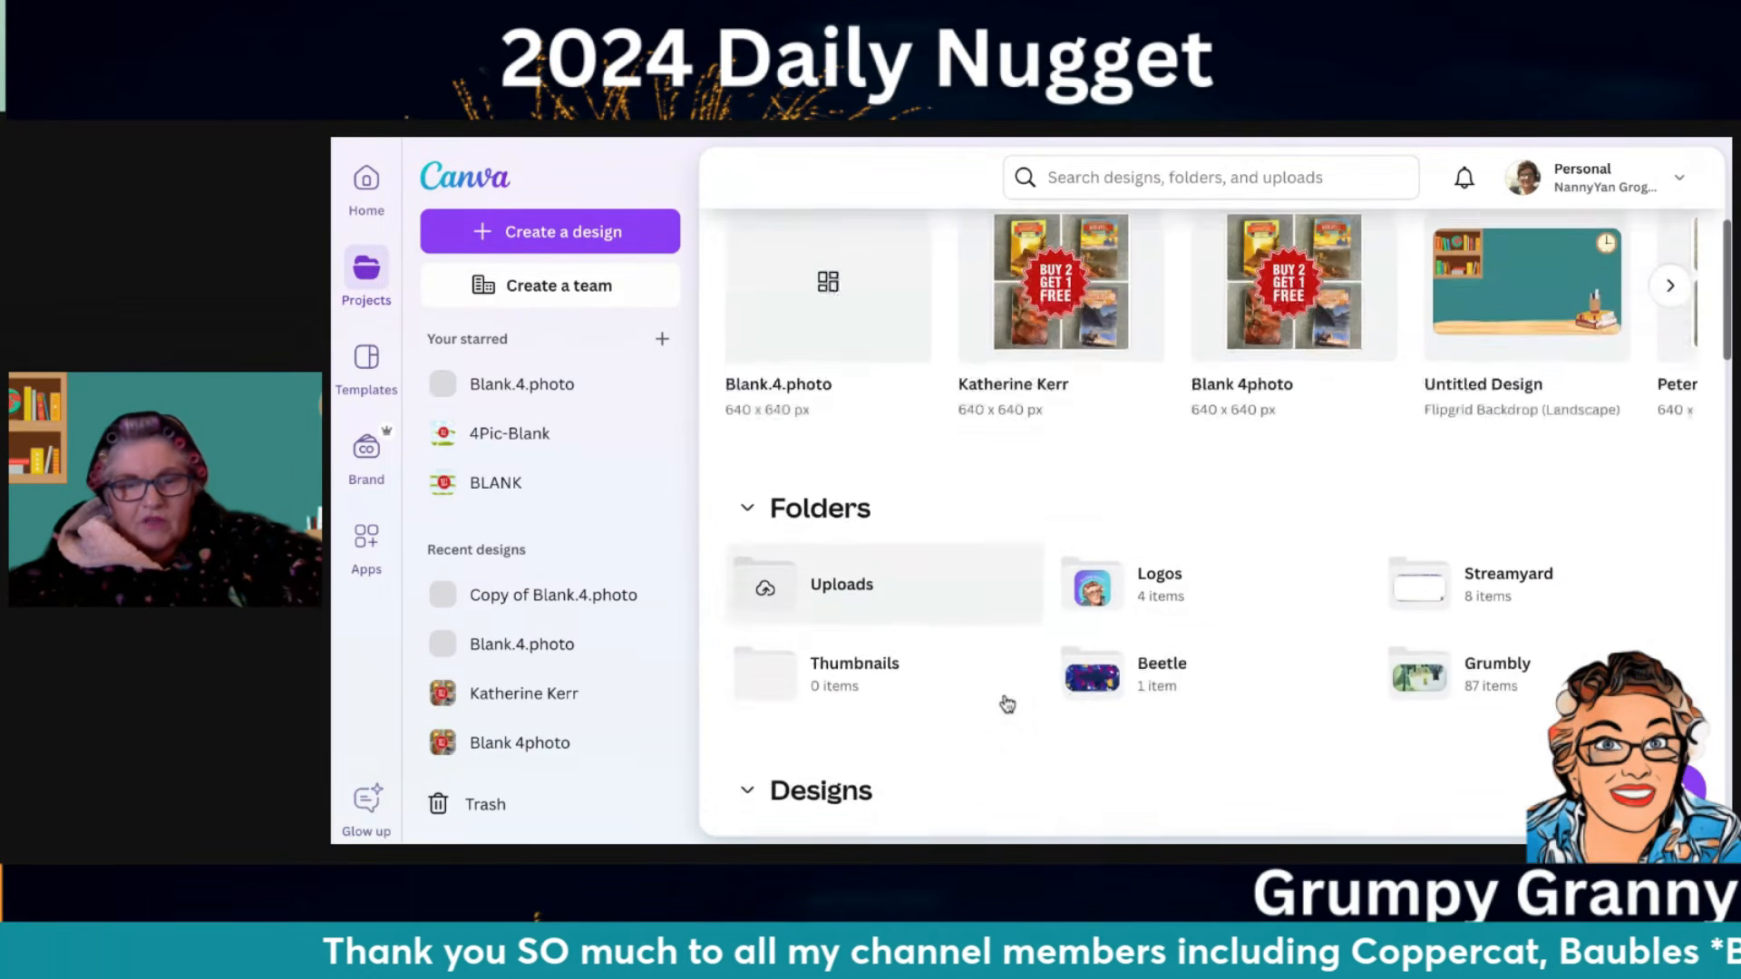
scroll(1007, 704, down, 5)
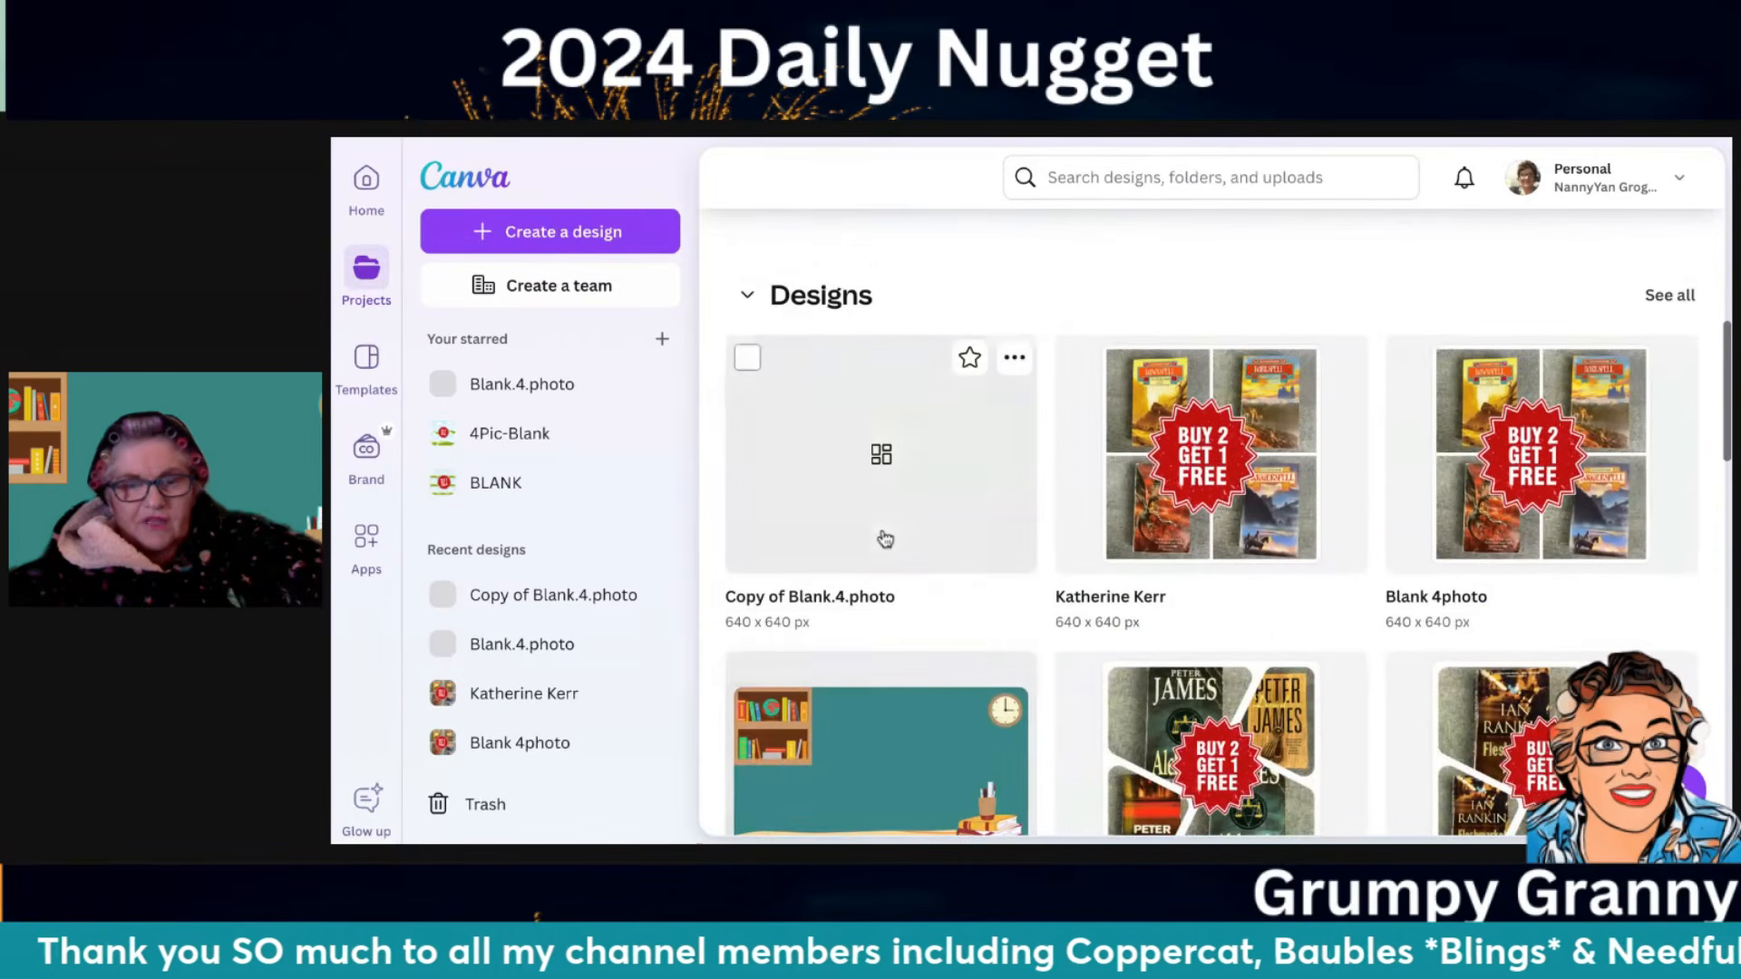
click(1014, 363)
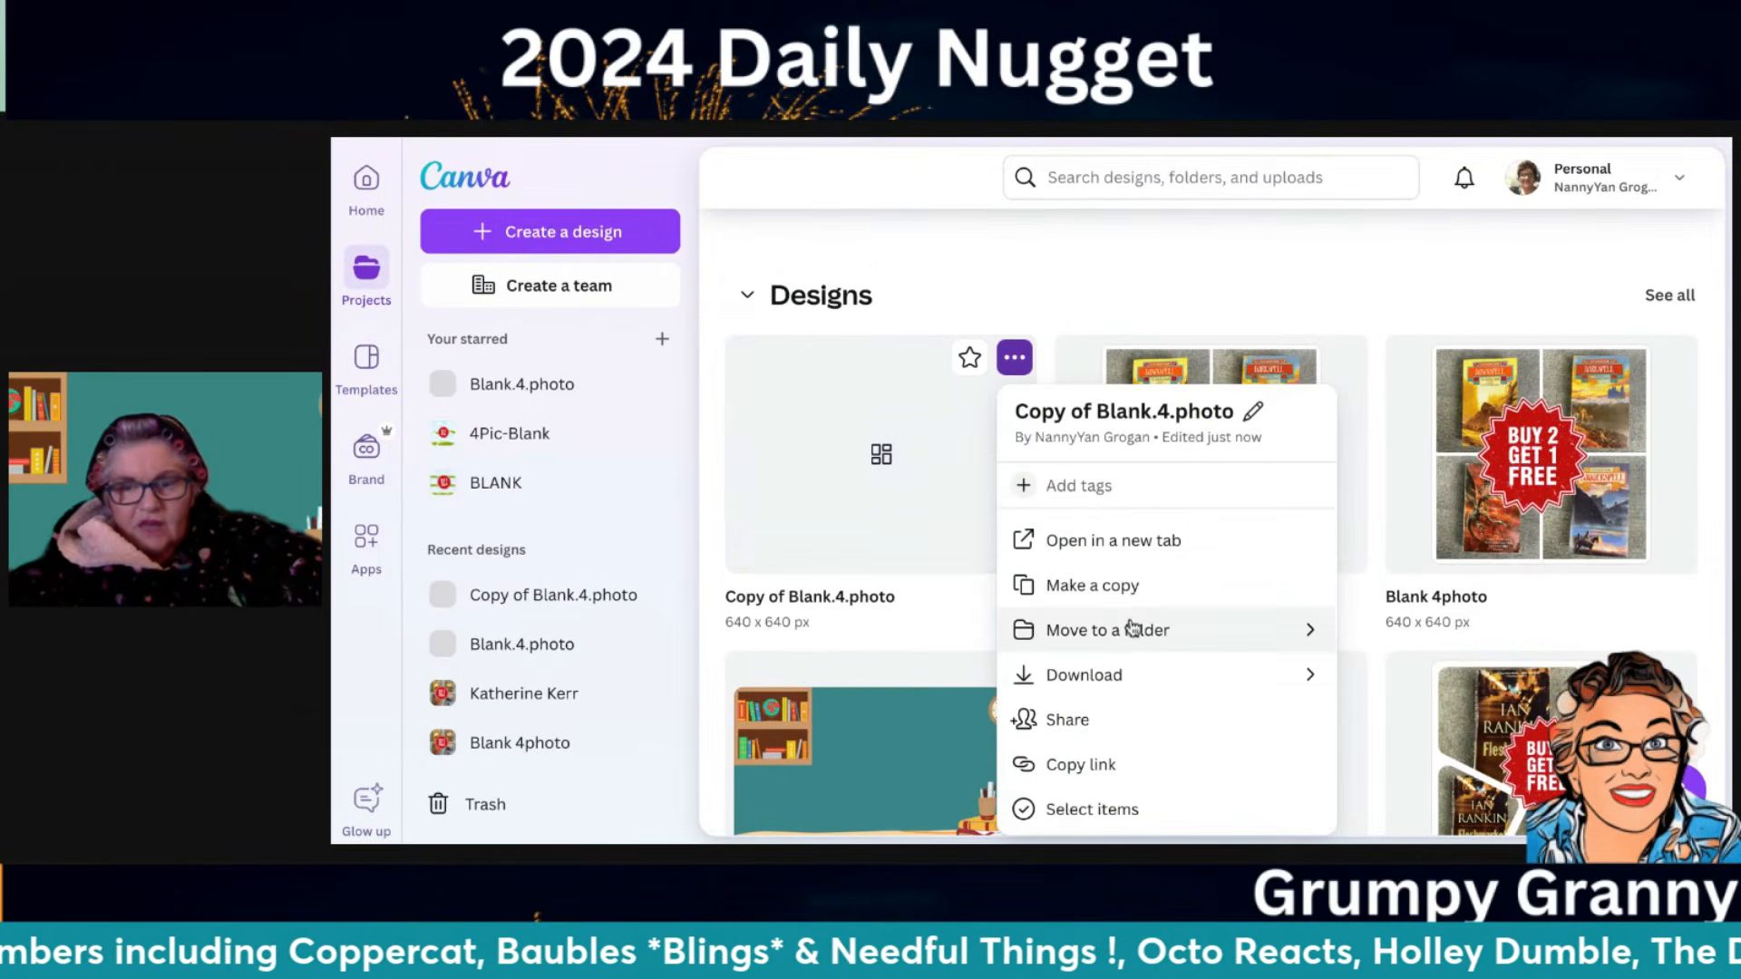
click(1130, 546)
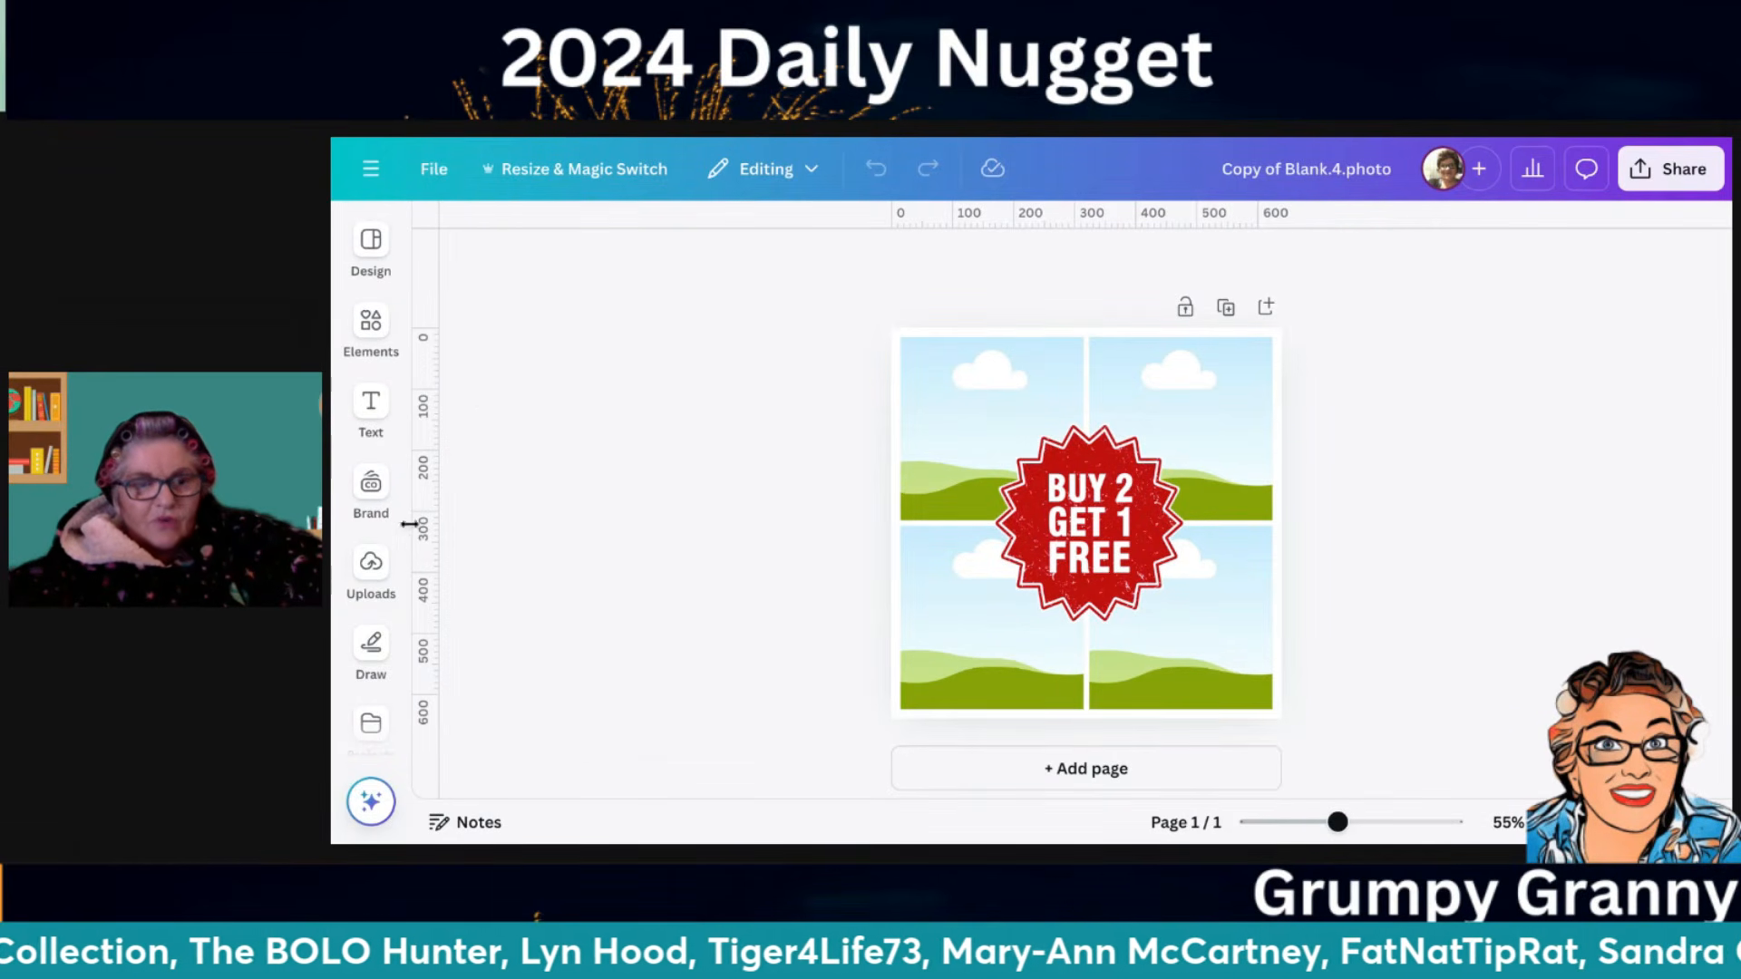
Fill the four frames with uploaded book photos: Darkspell upper left, Dawnspell upper right, the red dragon cover lower left, Daggerspell lower right
click(371, 566)
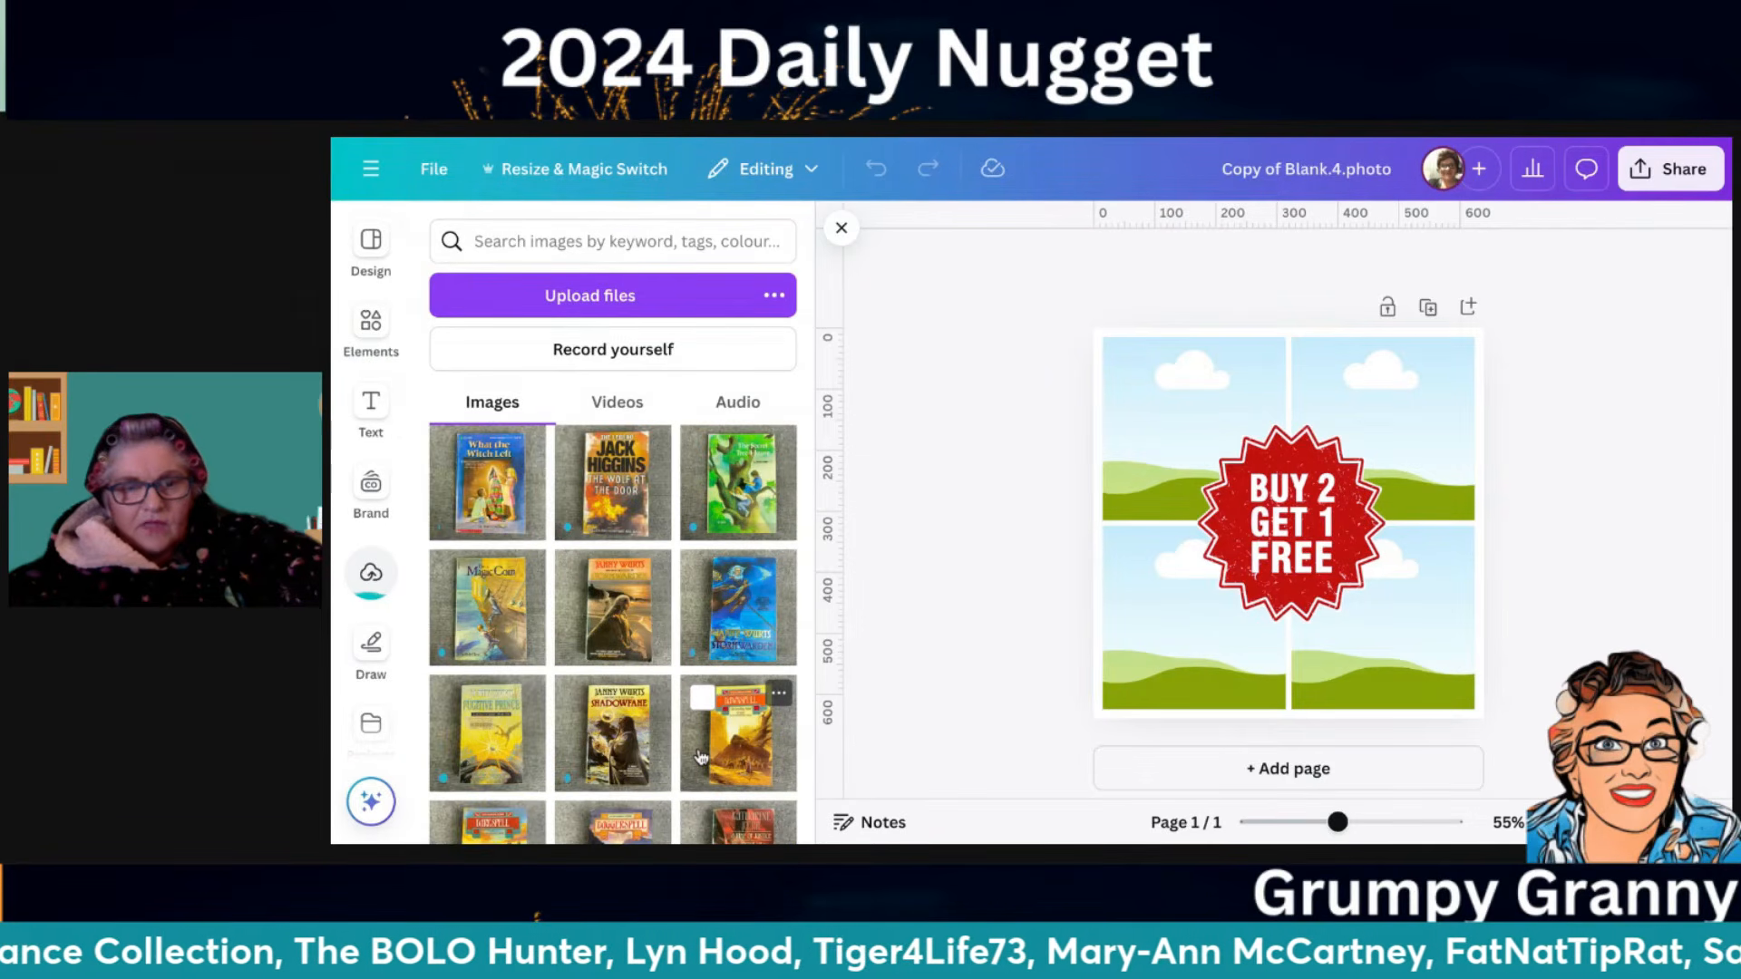
scroll(501, 785, down, 3)
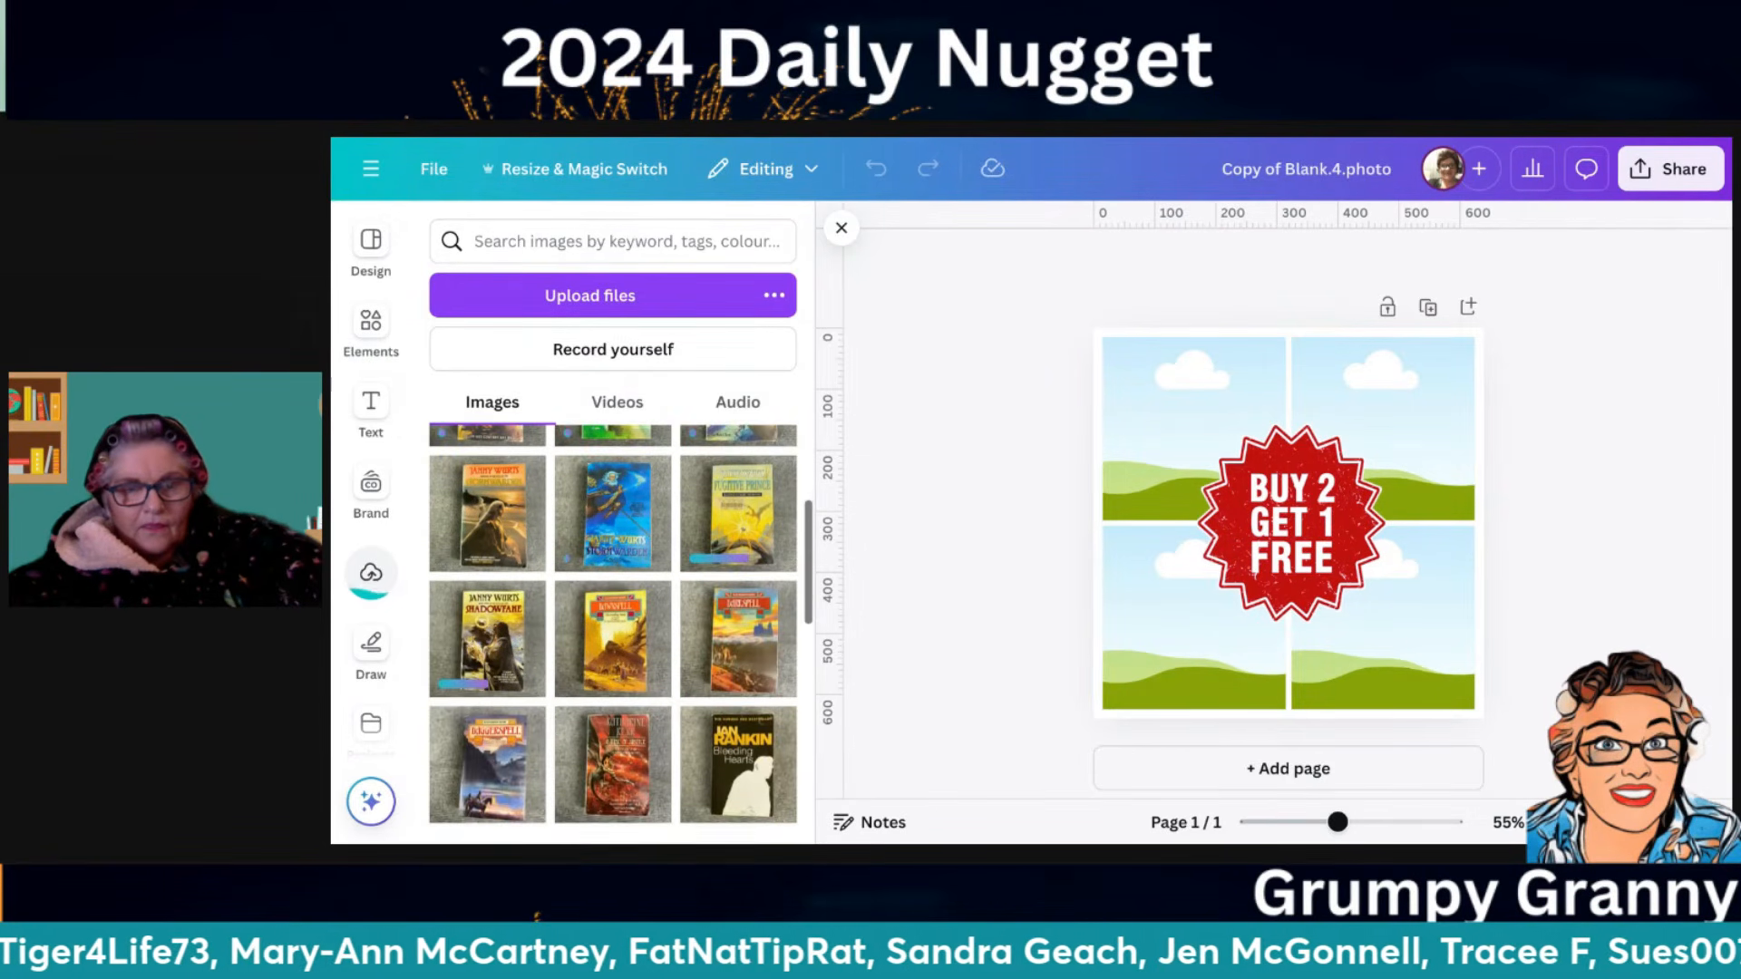
click(501, 785)
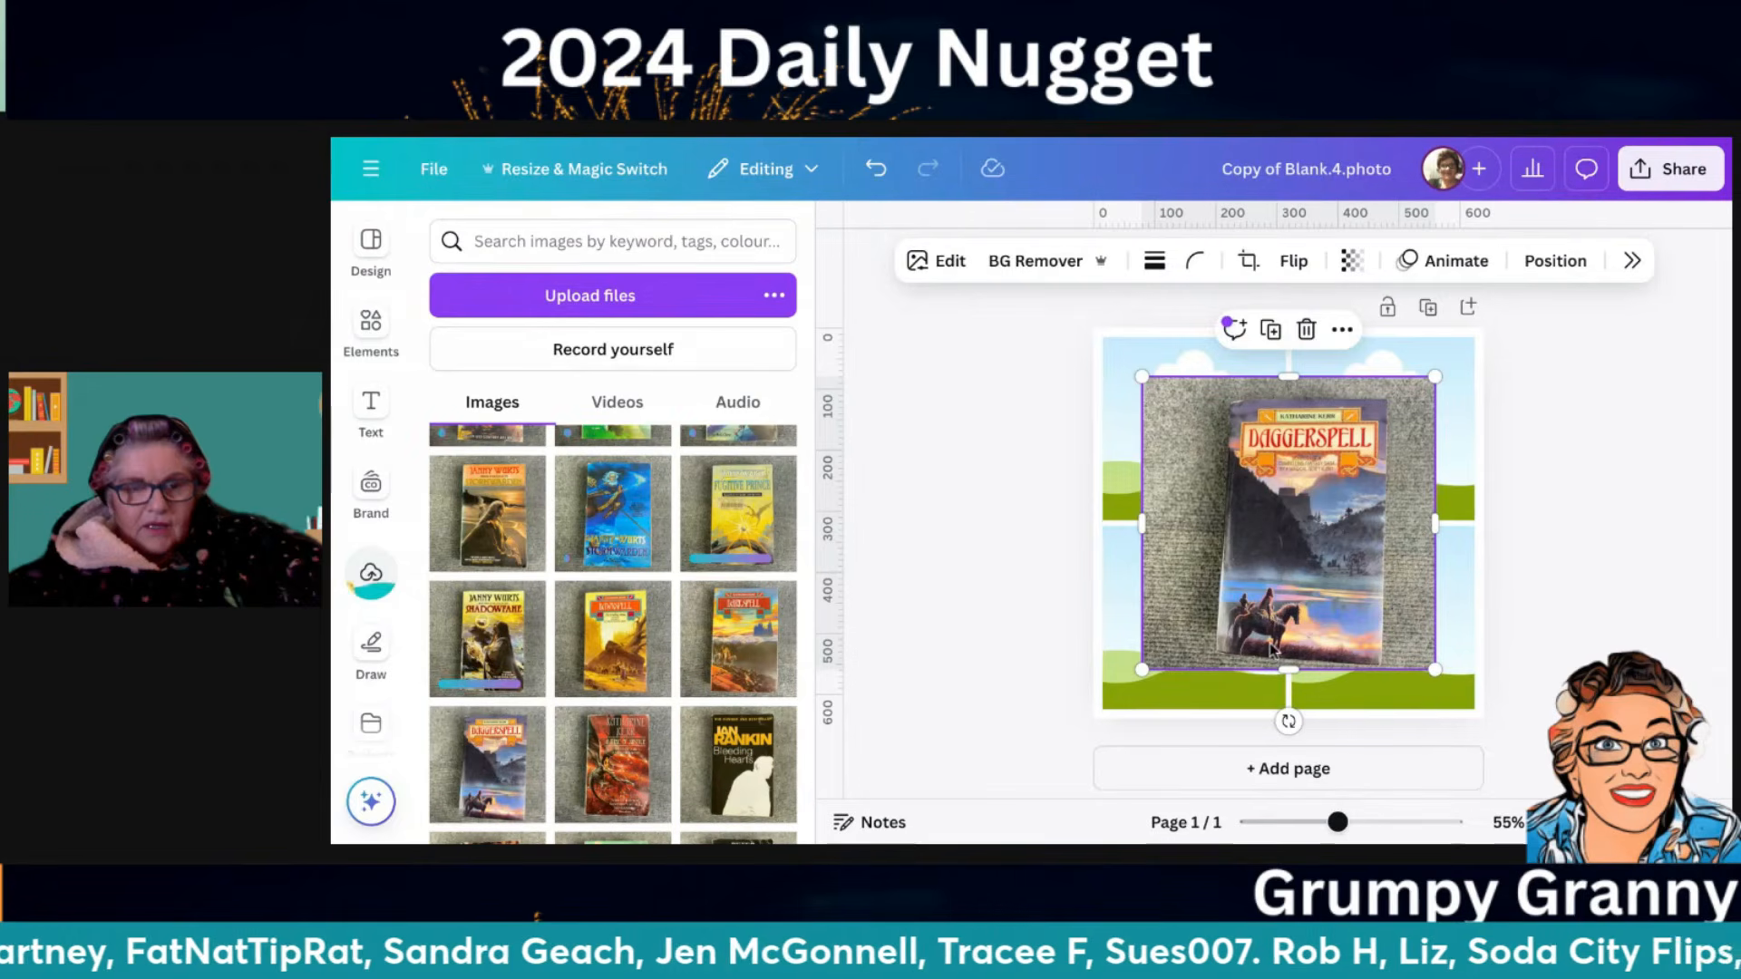
drag(1320, 554, 1465, 654)
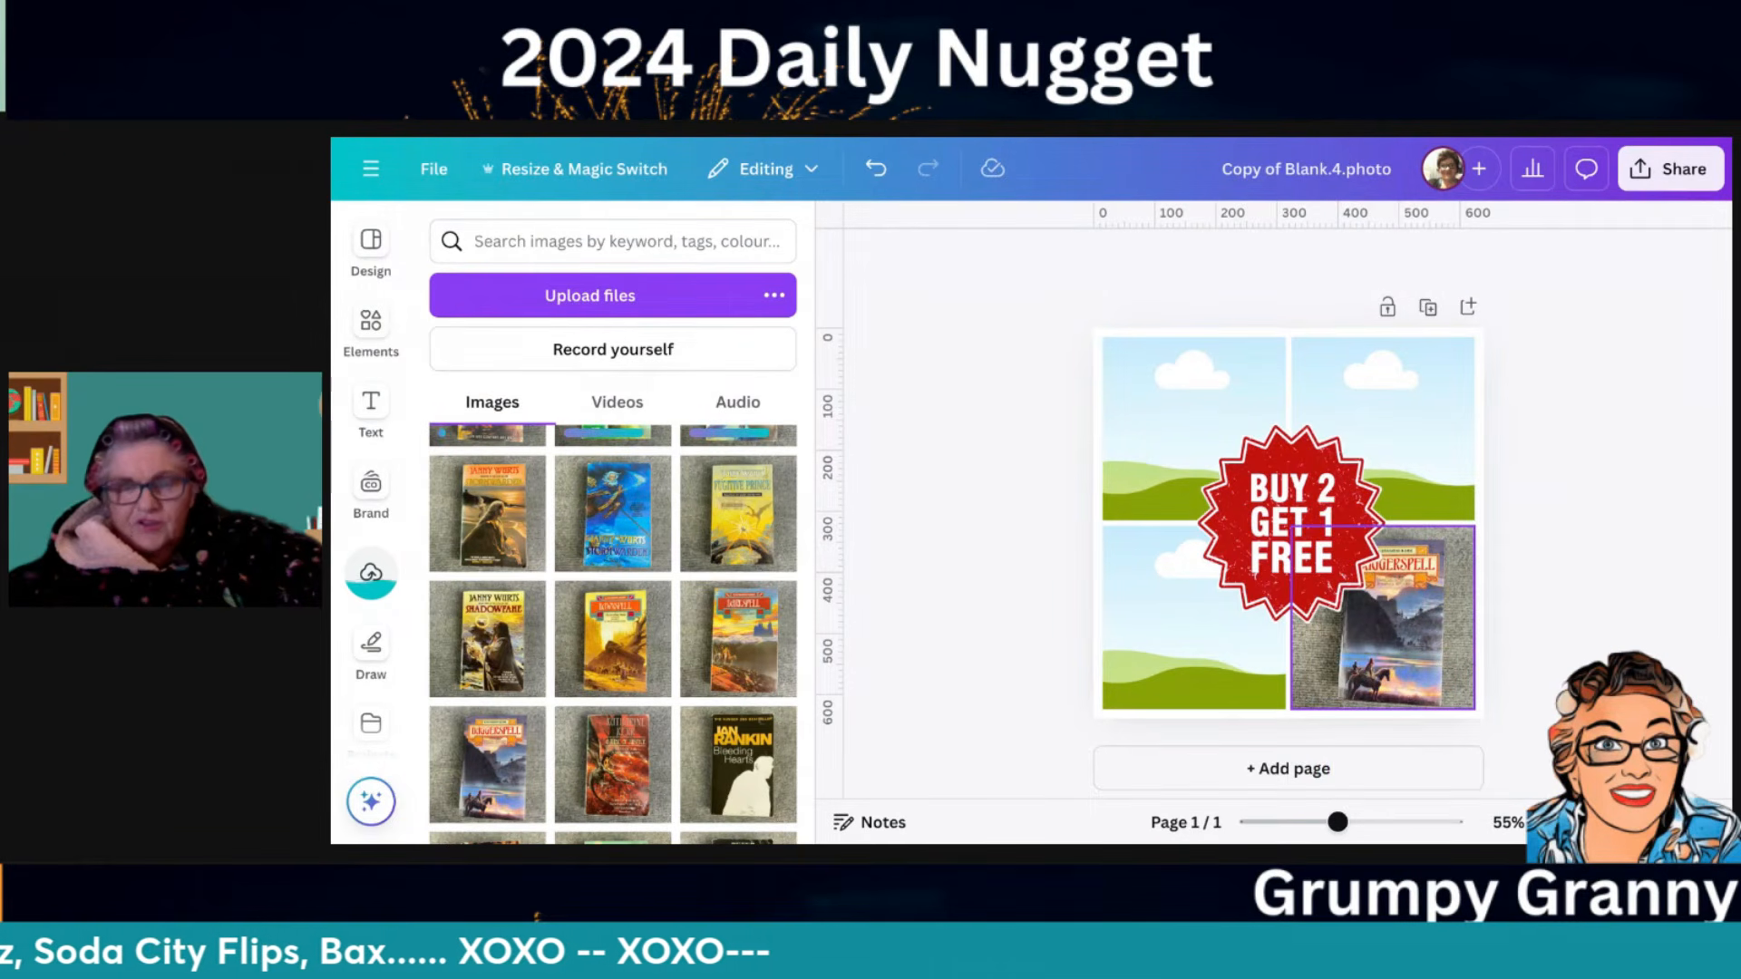
click(898, 669)
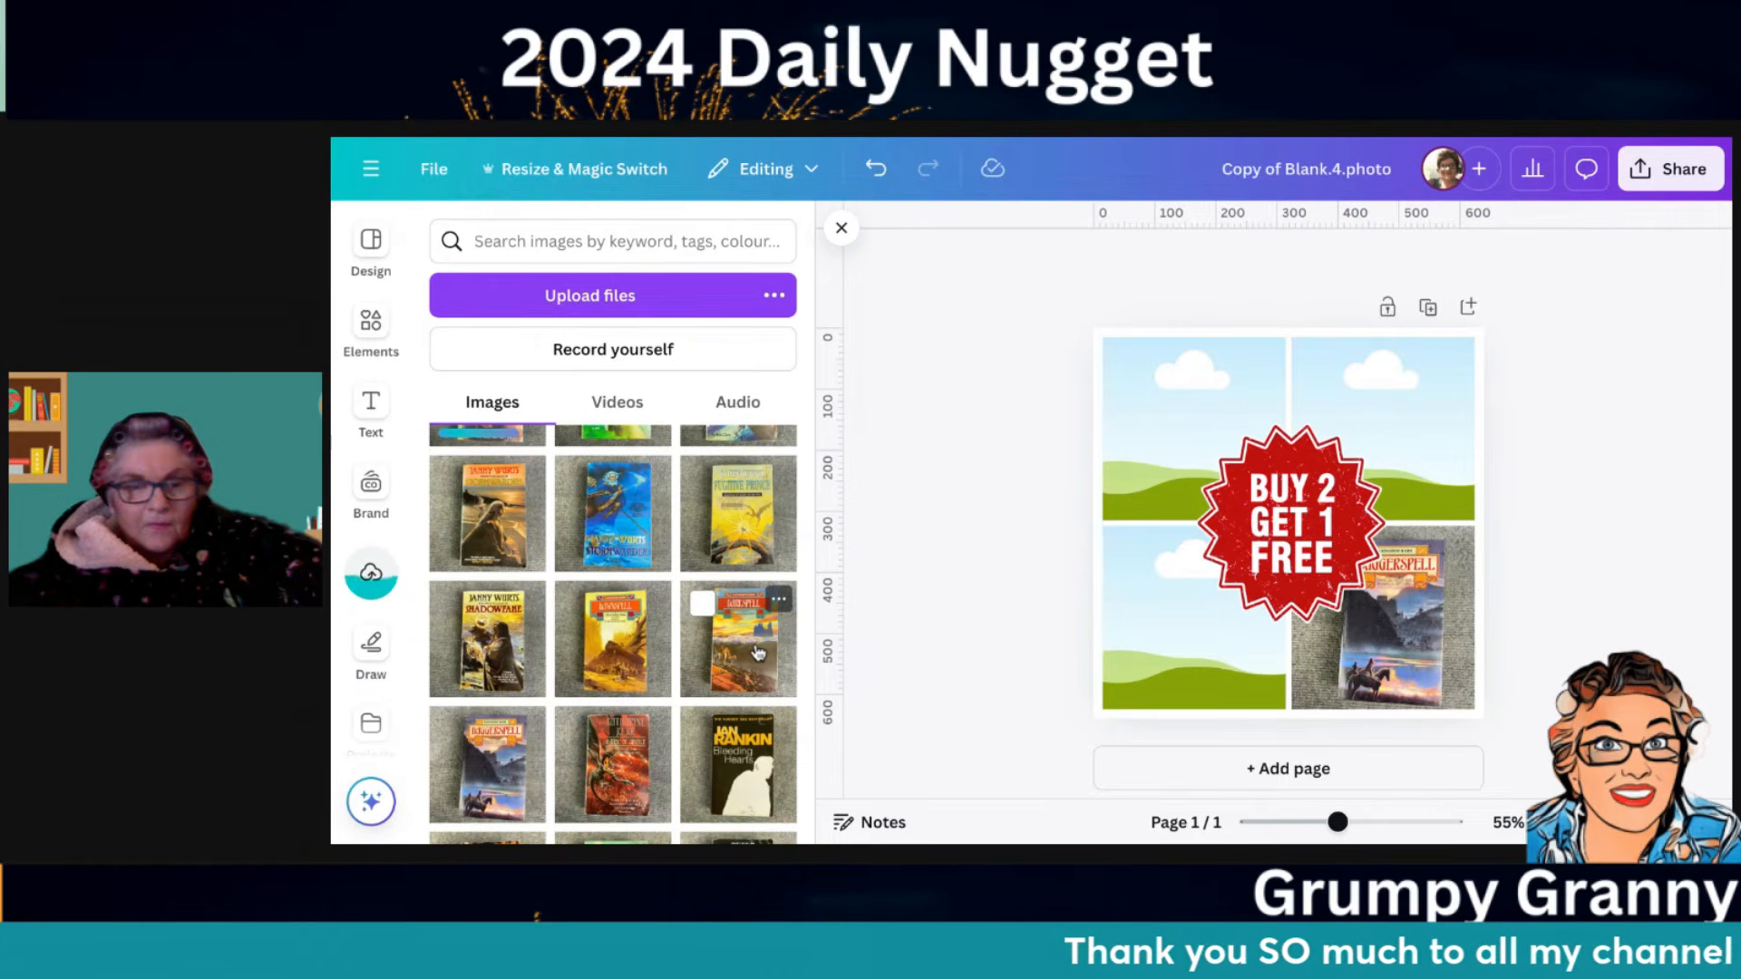
click(618, 765)
drag(1179, 617, 1145, 667)
click(994, 660)
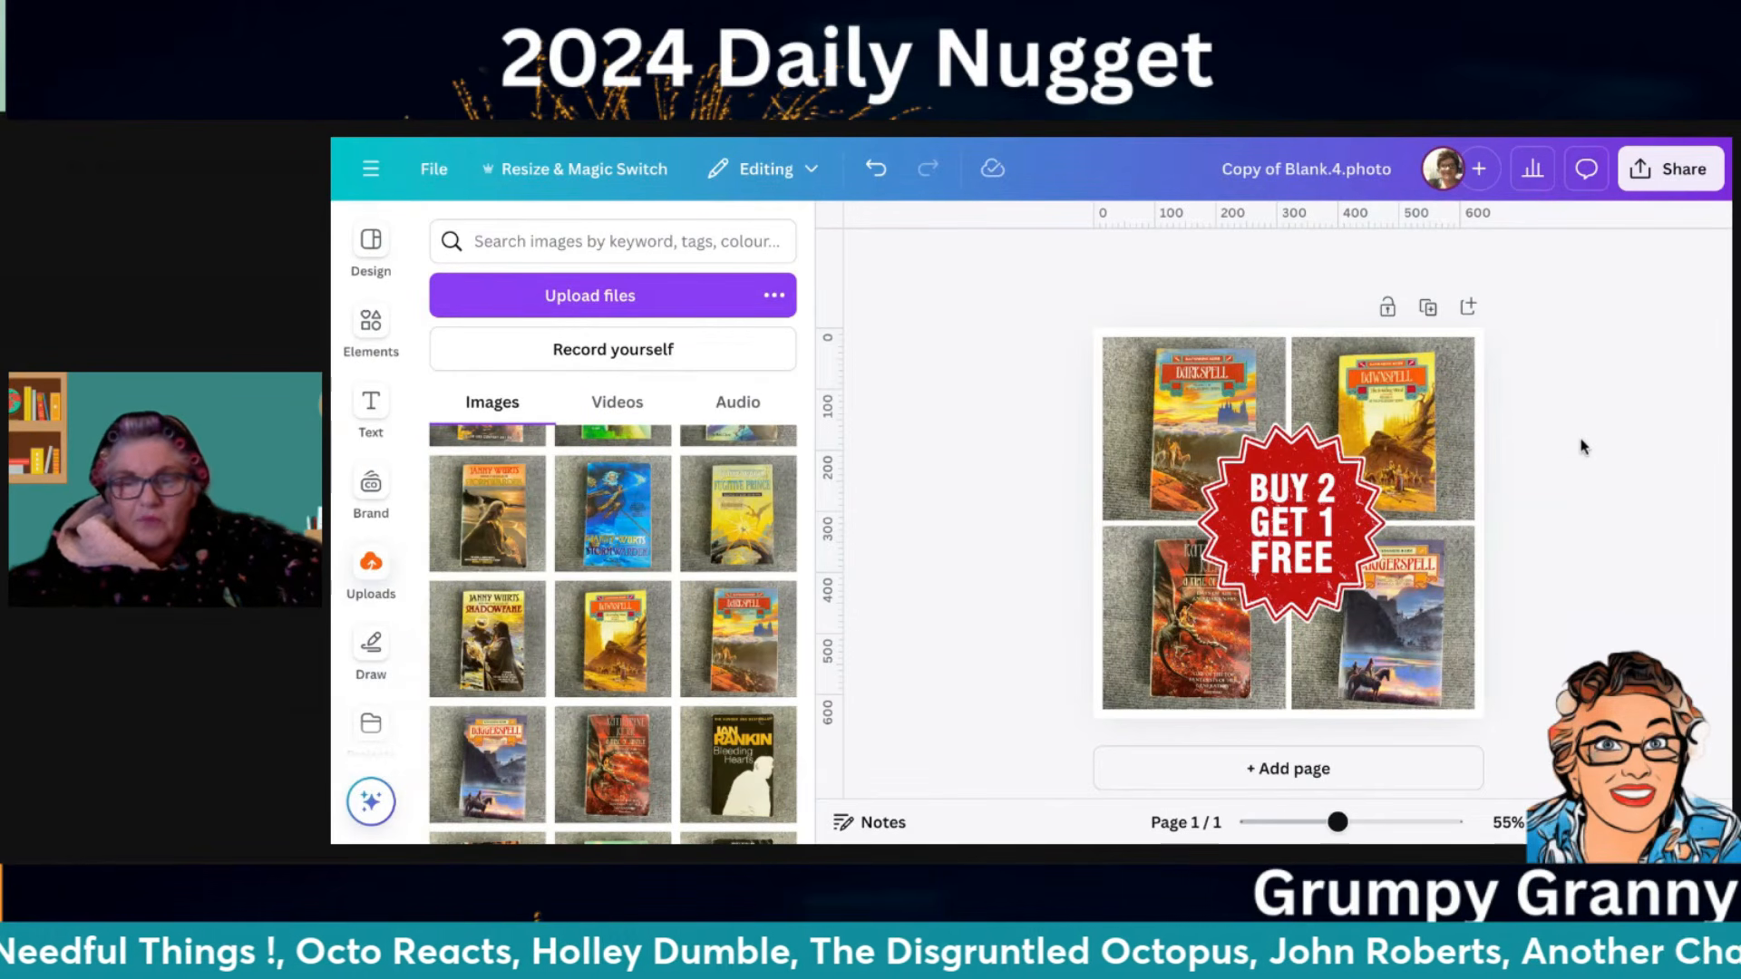
Rename the copied design to the book author's name, "Katherine Kerr"
click(1678, 186)
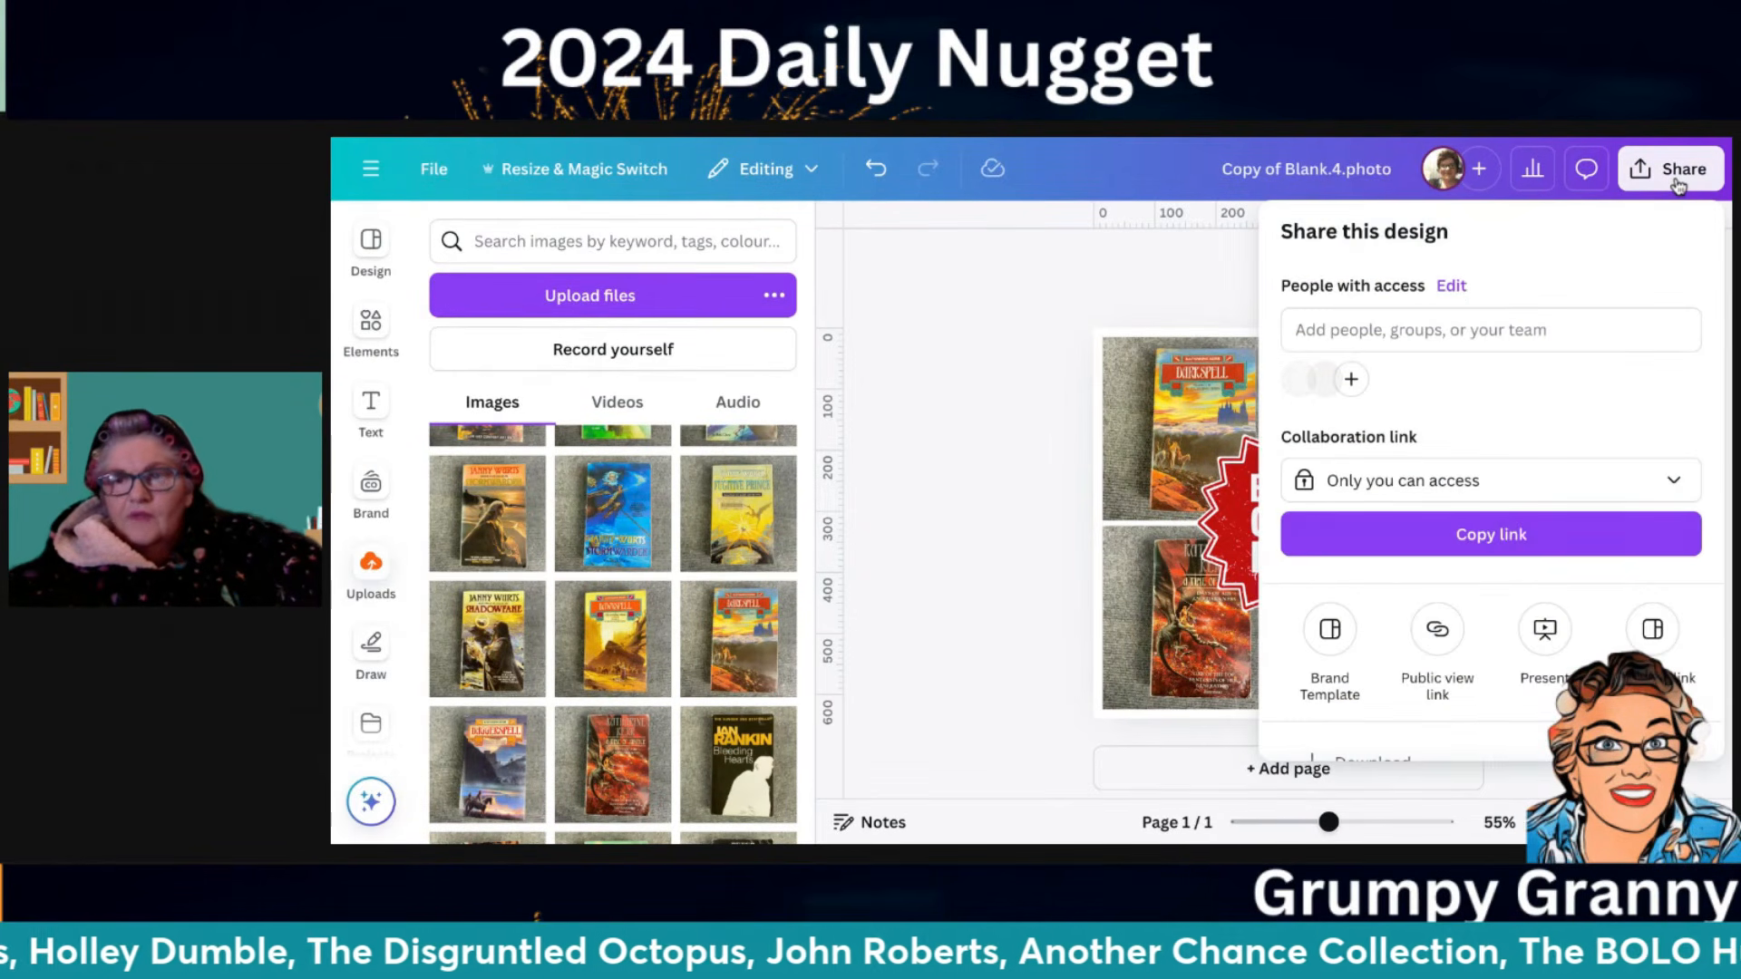
click(1395, 165)
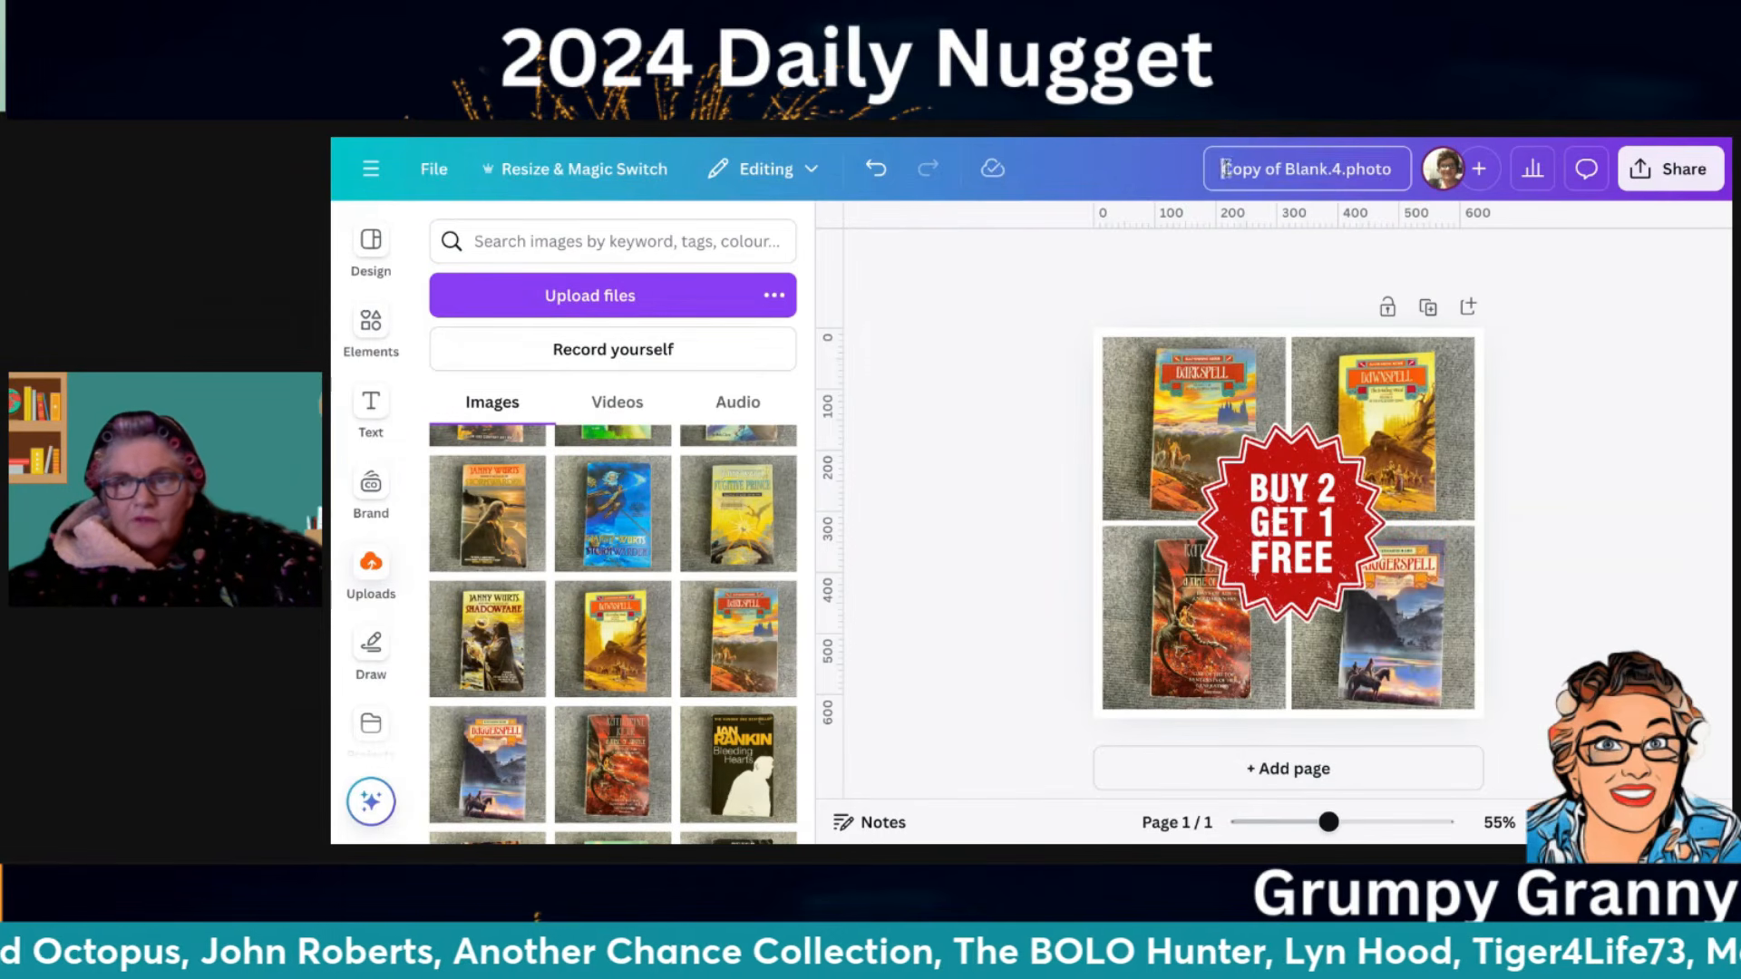
click(1395, 170)
text(Katherine Kerr)
key(Return)
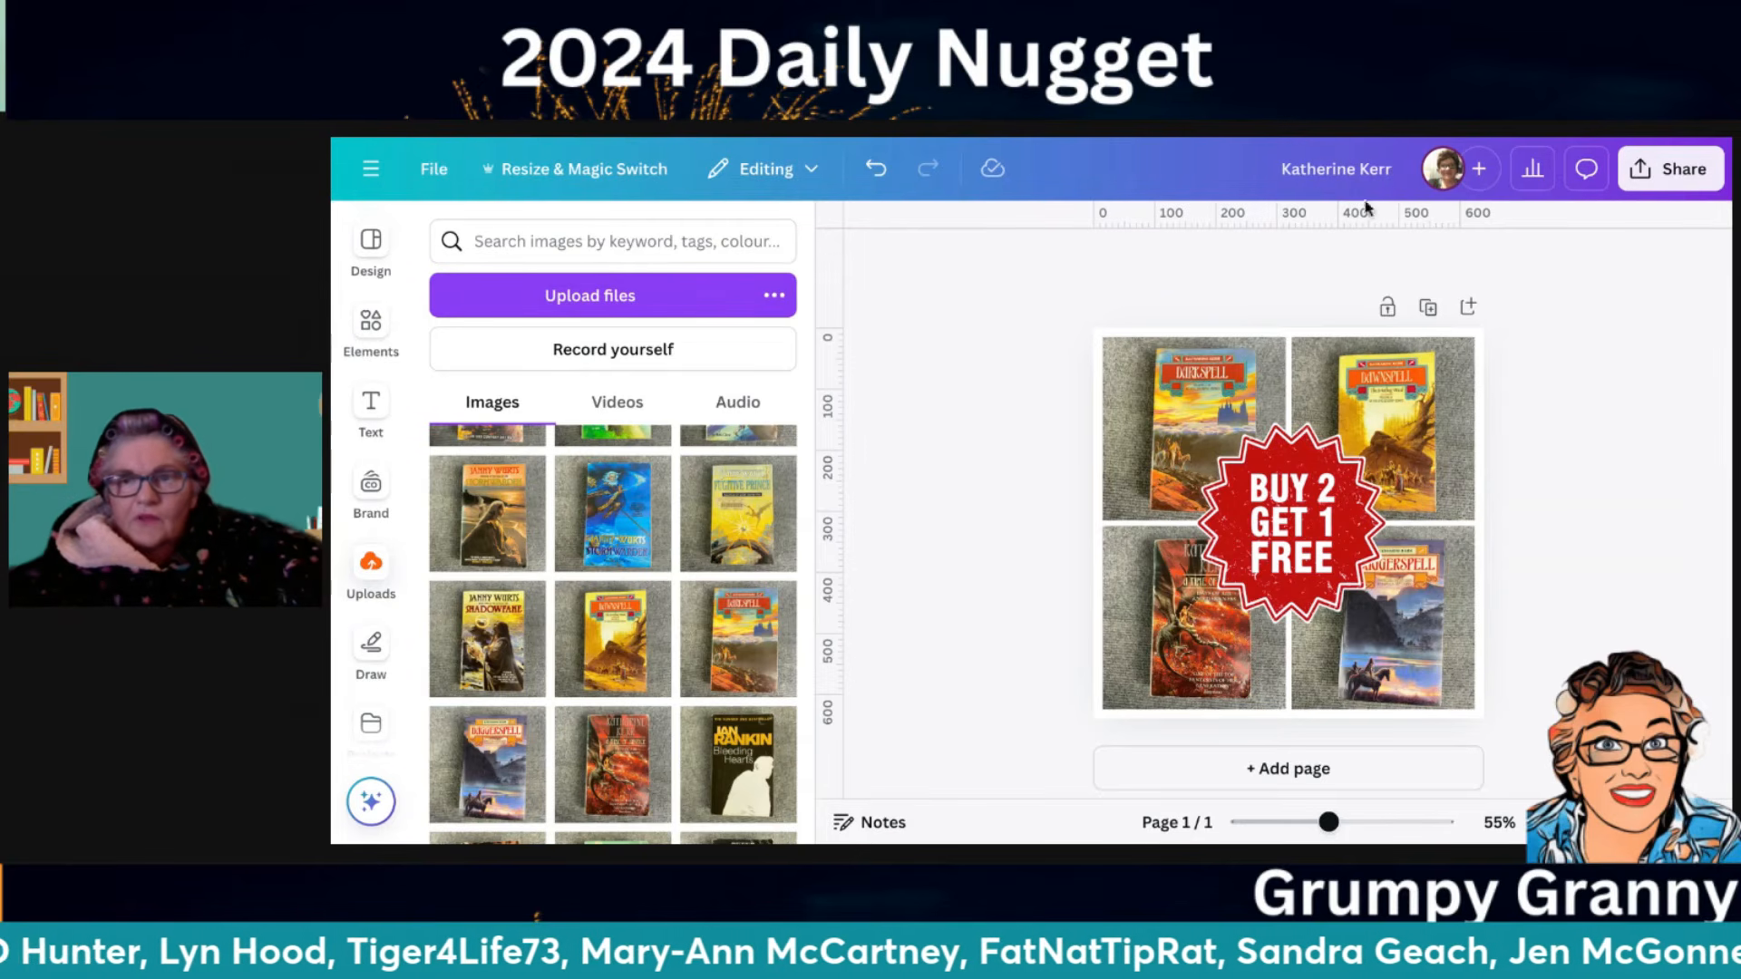
Download the finished collage as a PNG and dismiss the sharing pop-up
click(1674, 172)
scroll(1487, 581, down, 2)
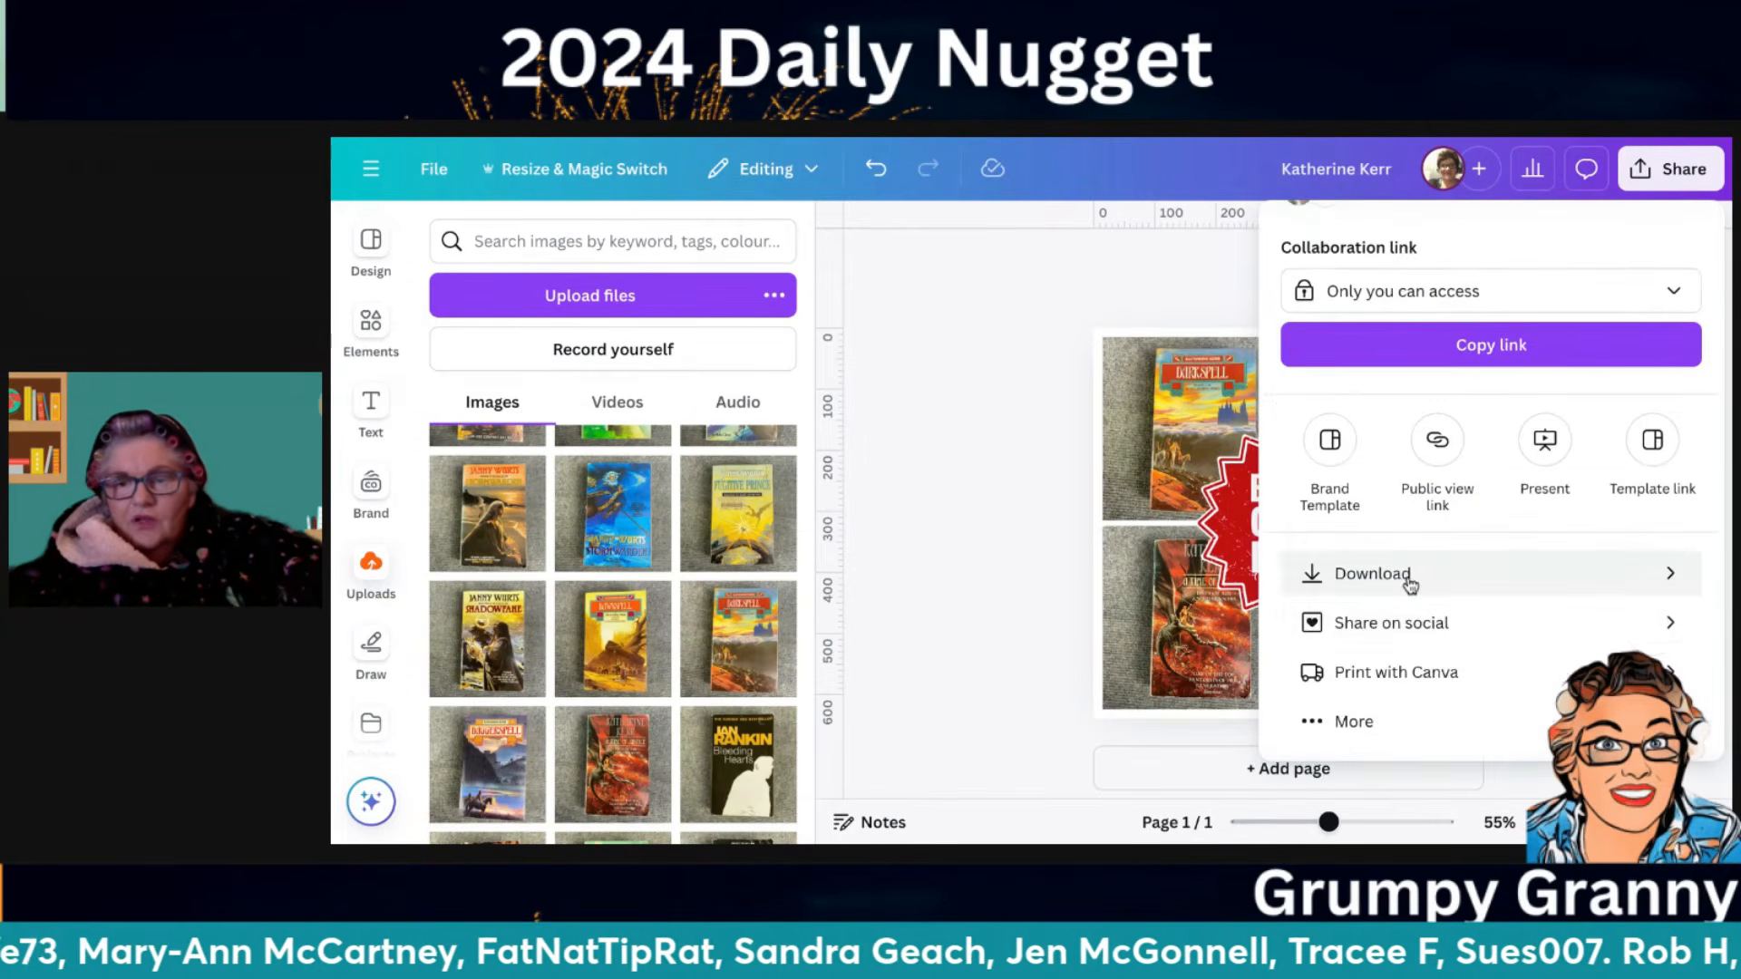
click(1410, 580)
click(1496, 631)
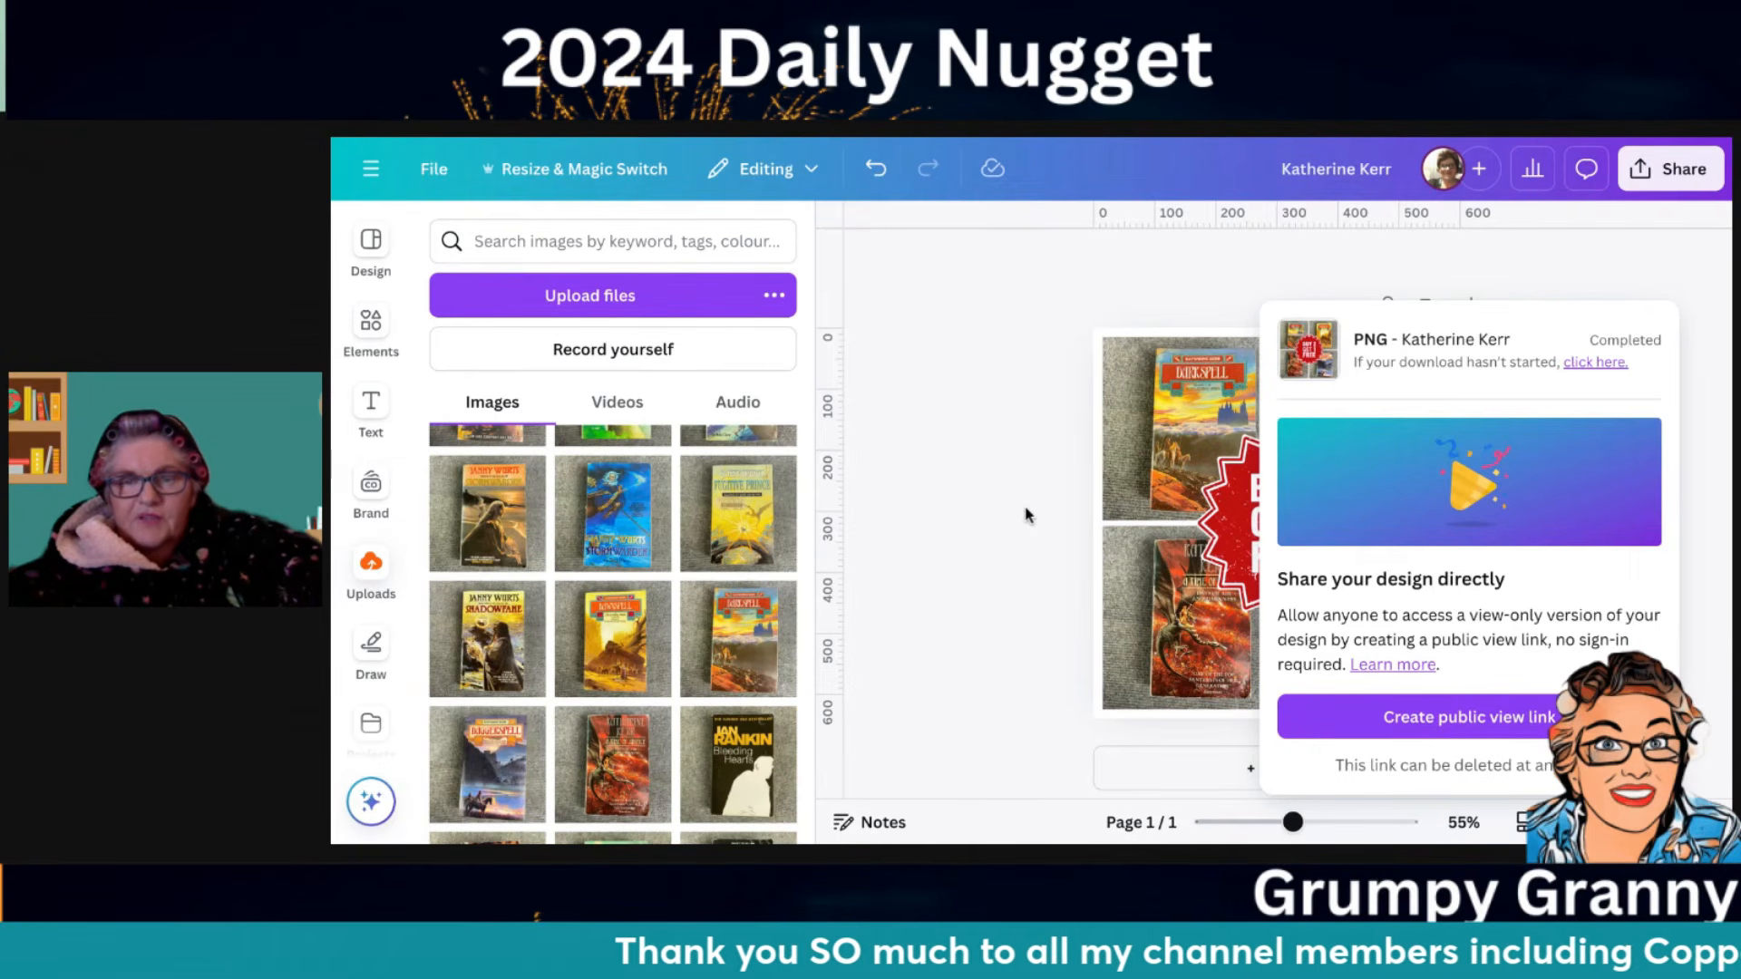
click(1048, 491)
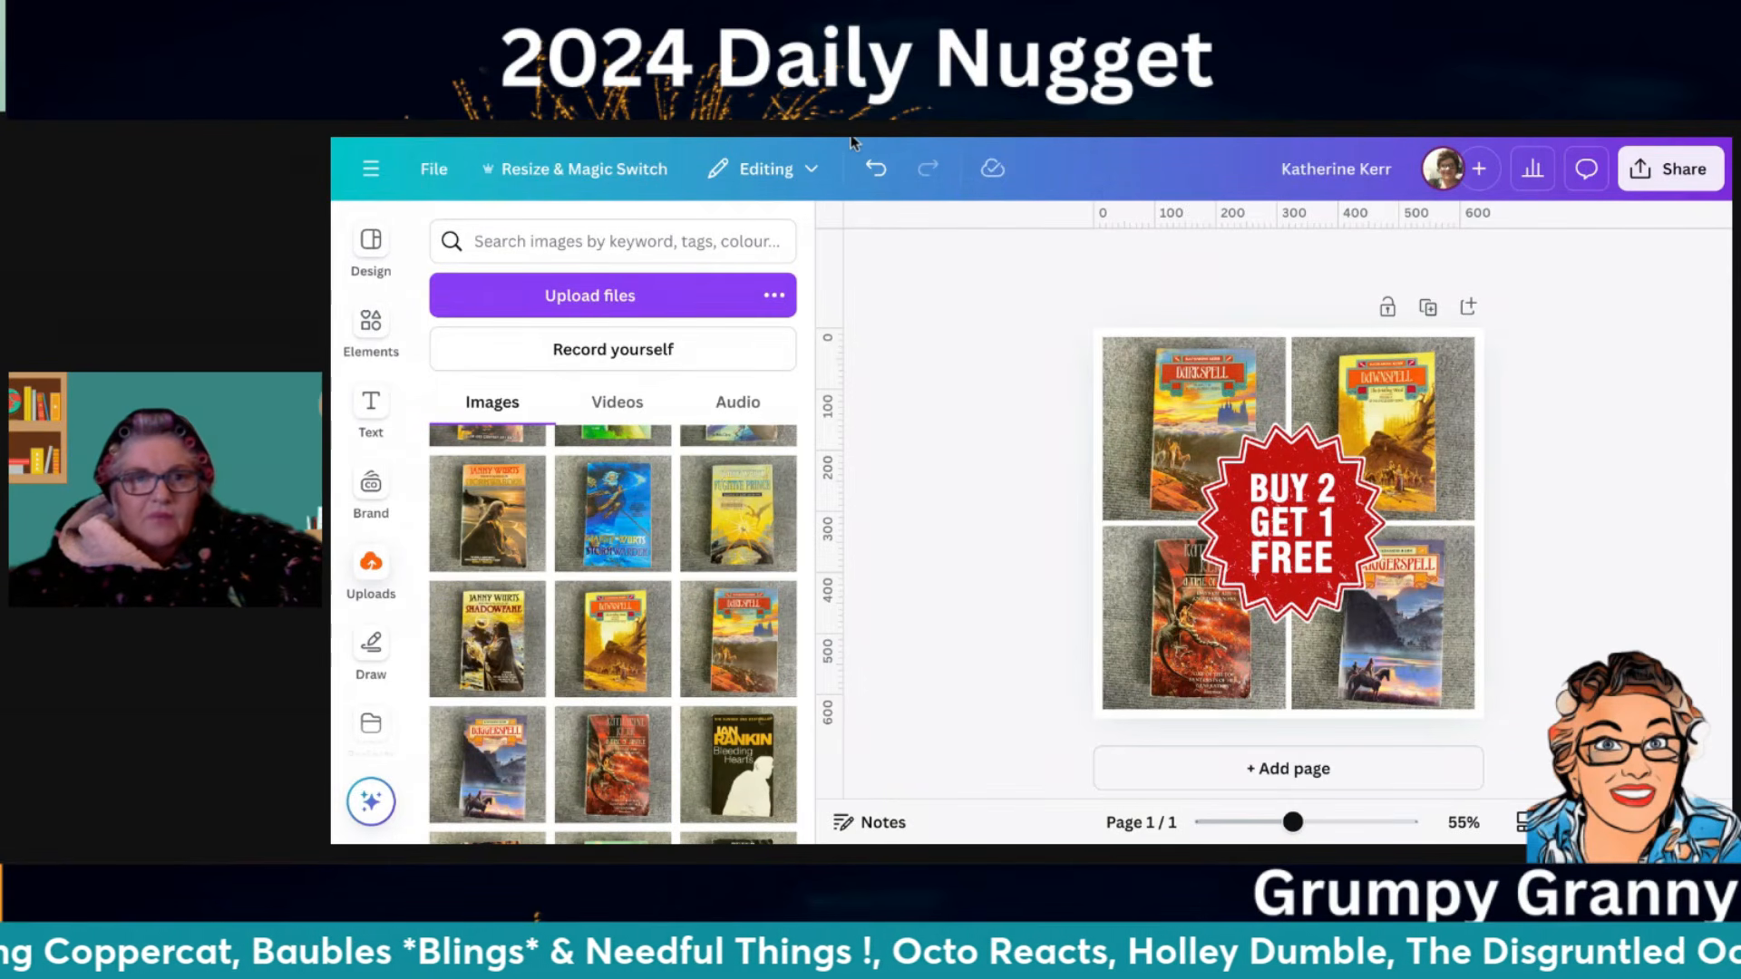
Switch to the eBay Variations page, add the collage, the "Post $9.99" image and the Grogeys Patch logo as default photos, and preview each
key(ctrl+Tab)
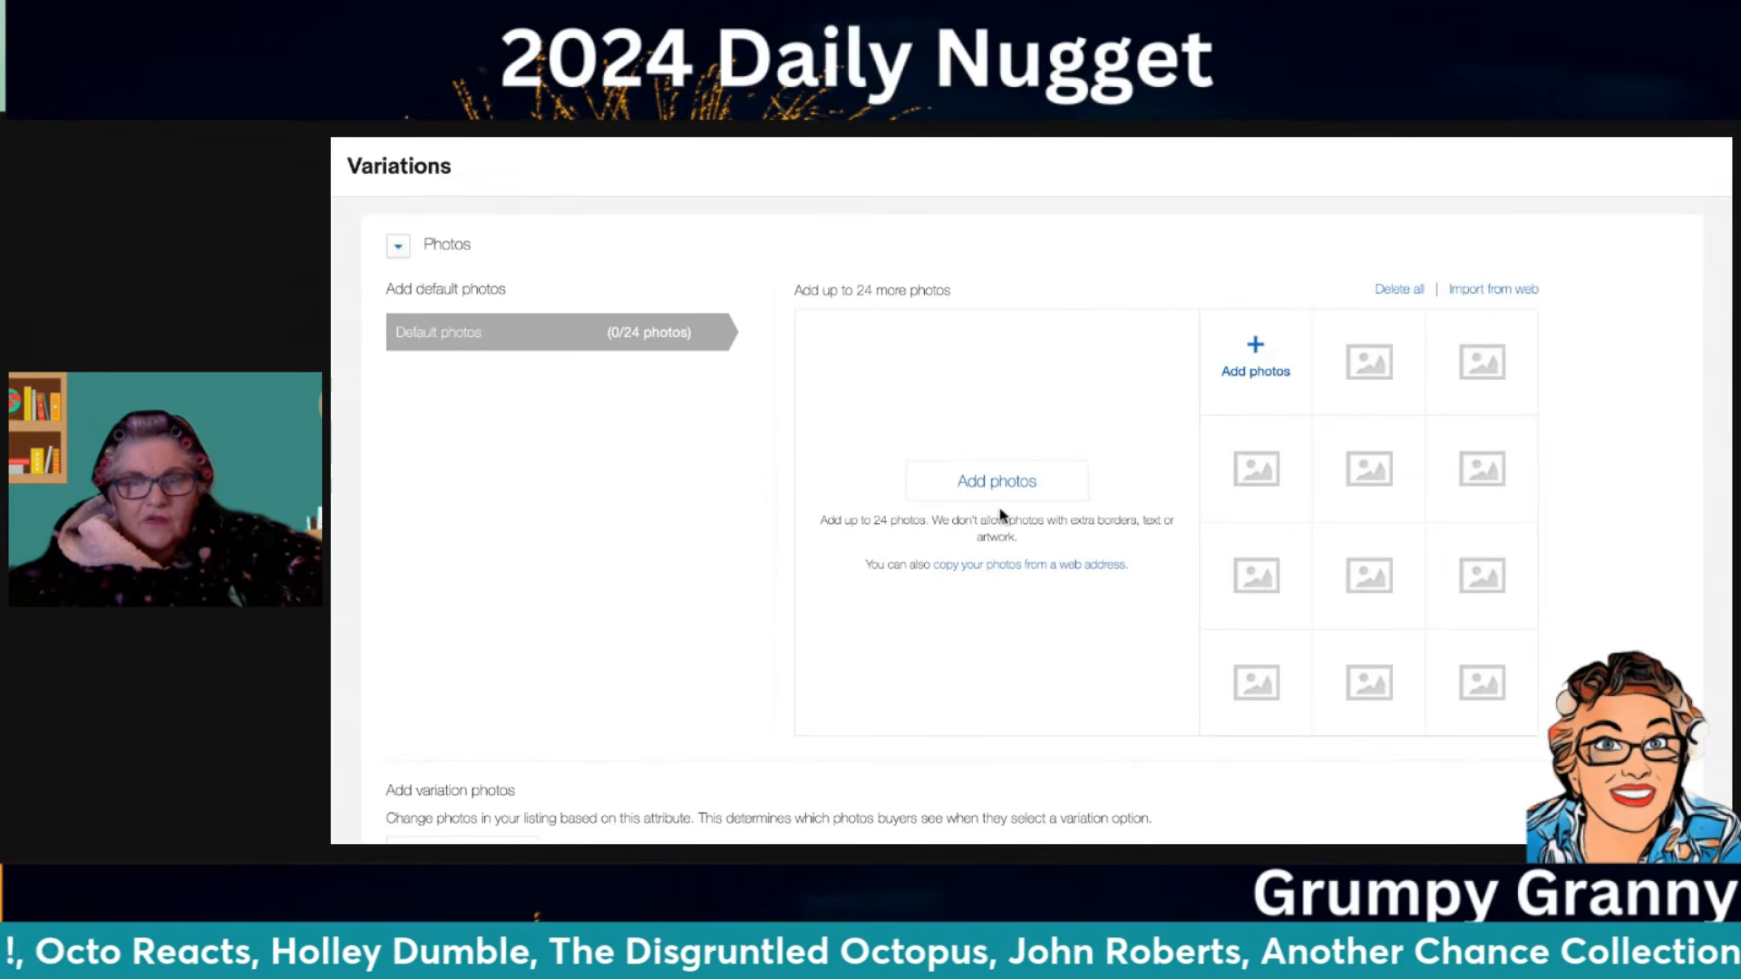
click(1014, 484)
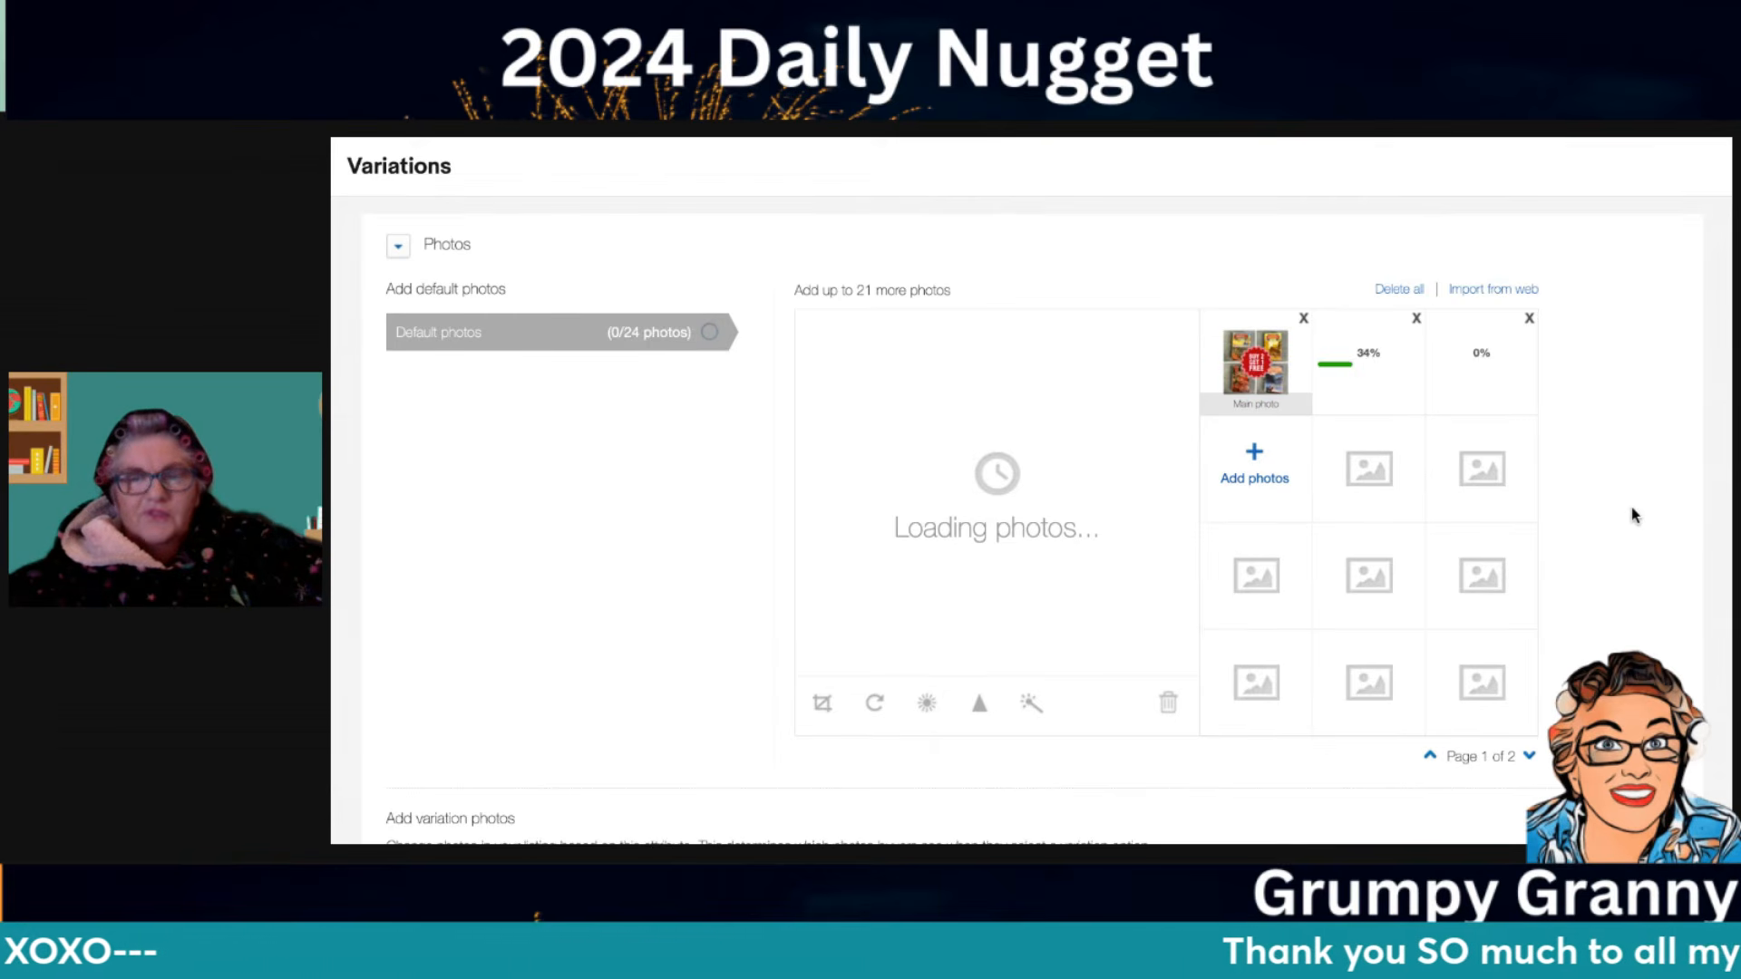
click(1256, 366)
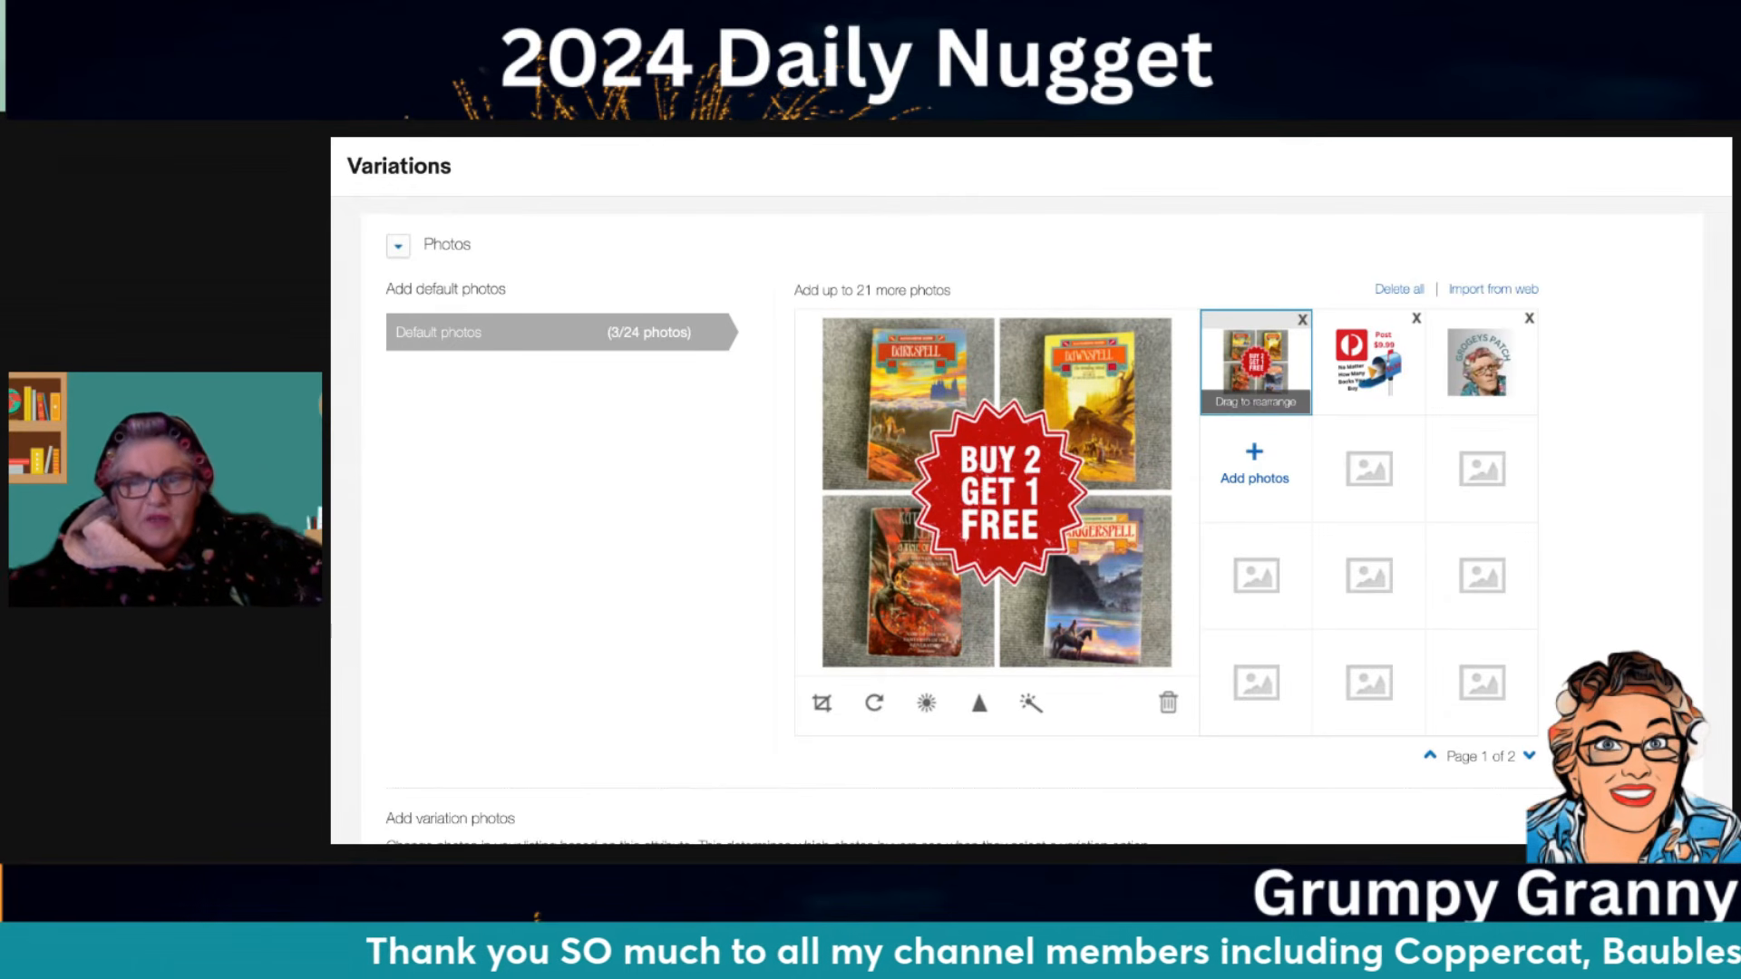
click(1363, 372)
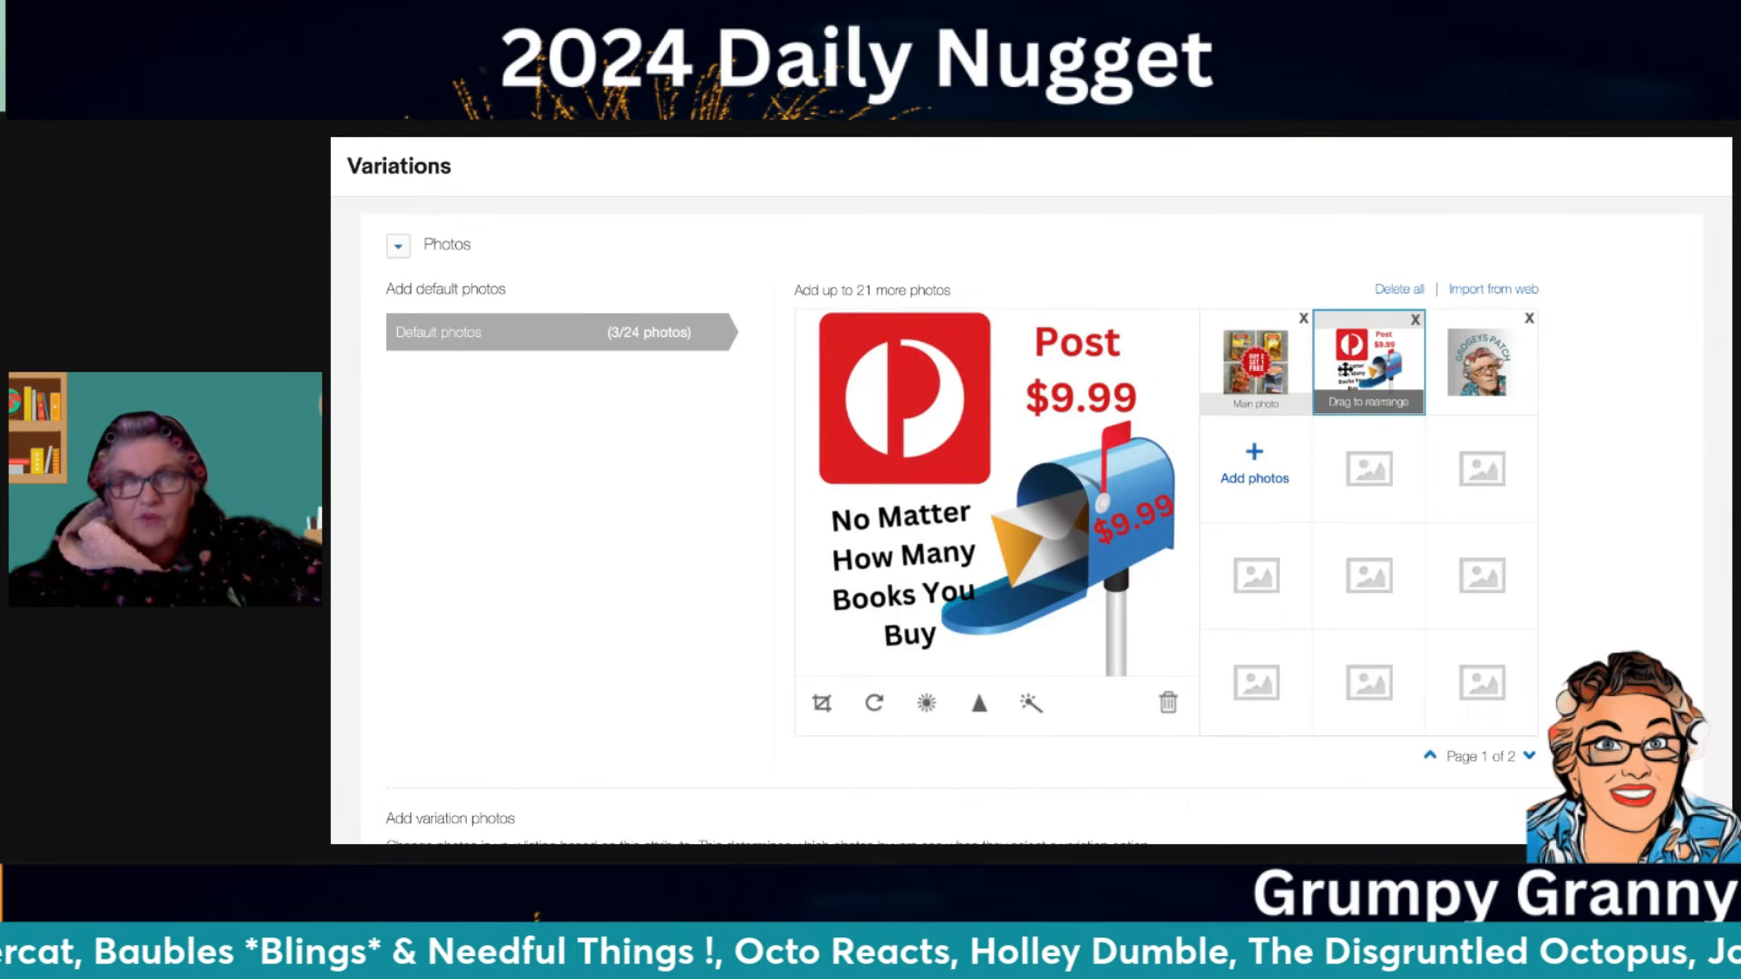
click(1482, 366)
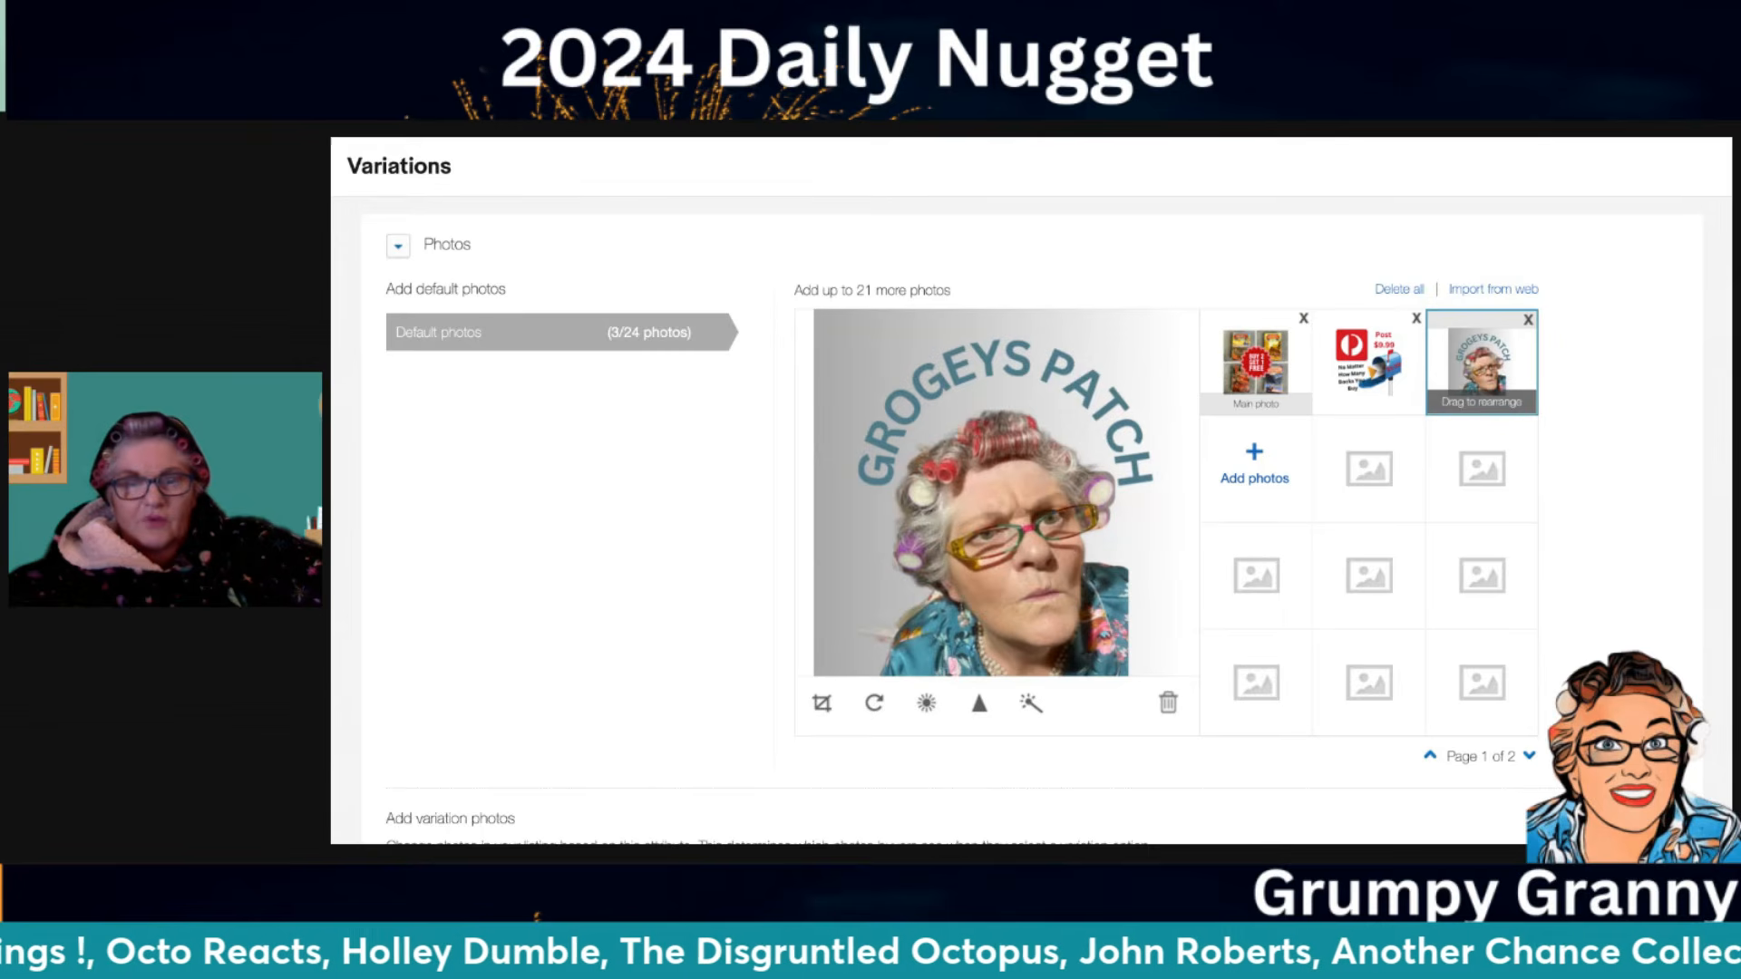
Set the variation photos to change based on the Title attribute instead of using the default photos
scroll(1589, 563, down, 5)
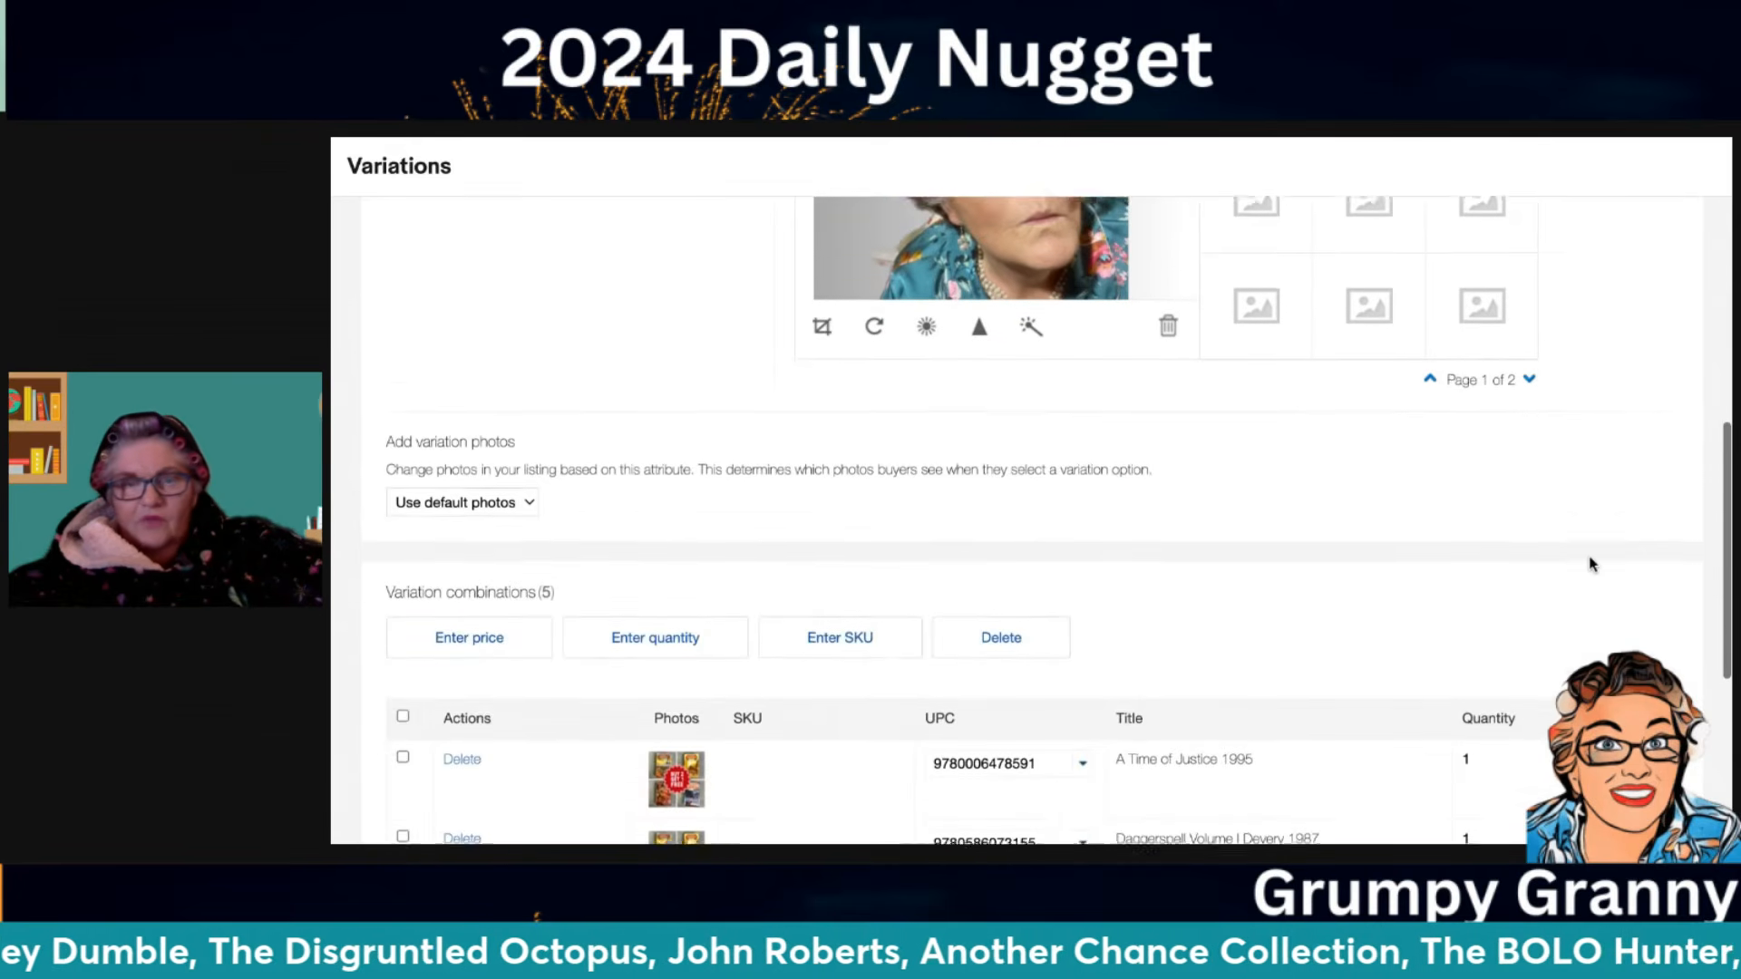
scroll(1590, 563, down, 2)
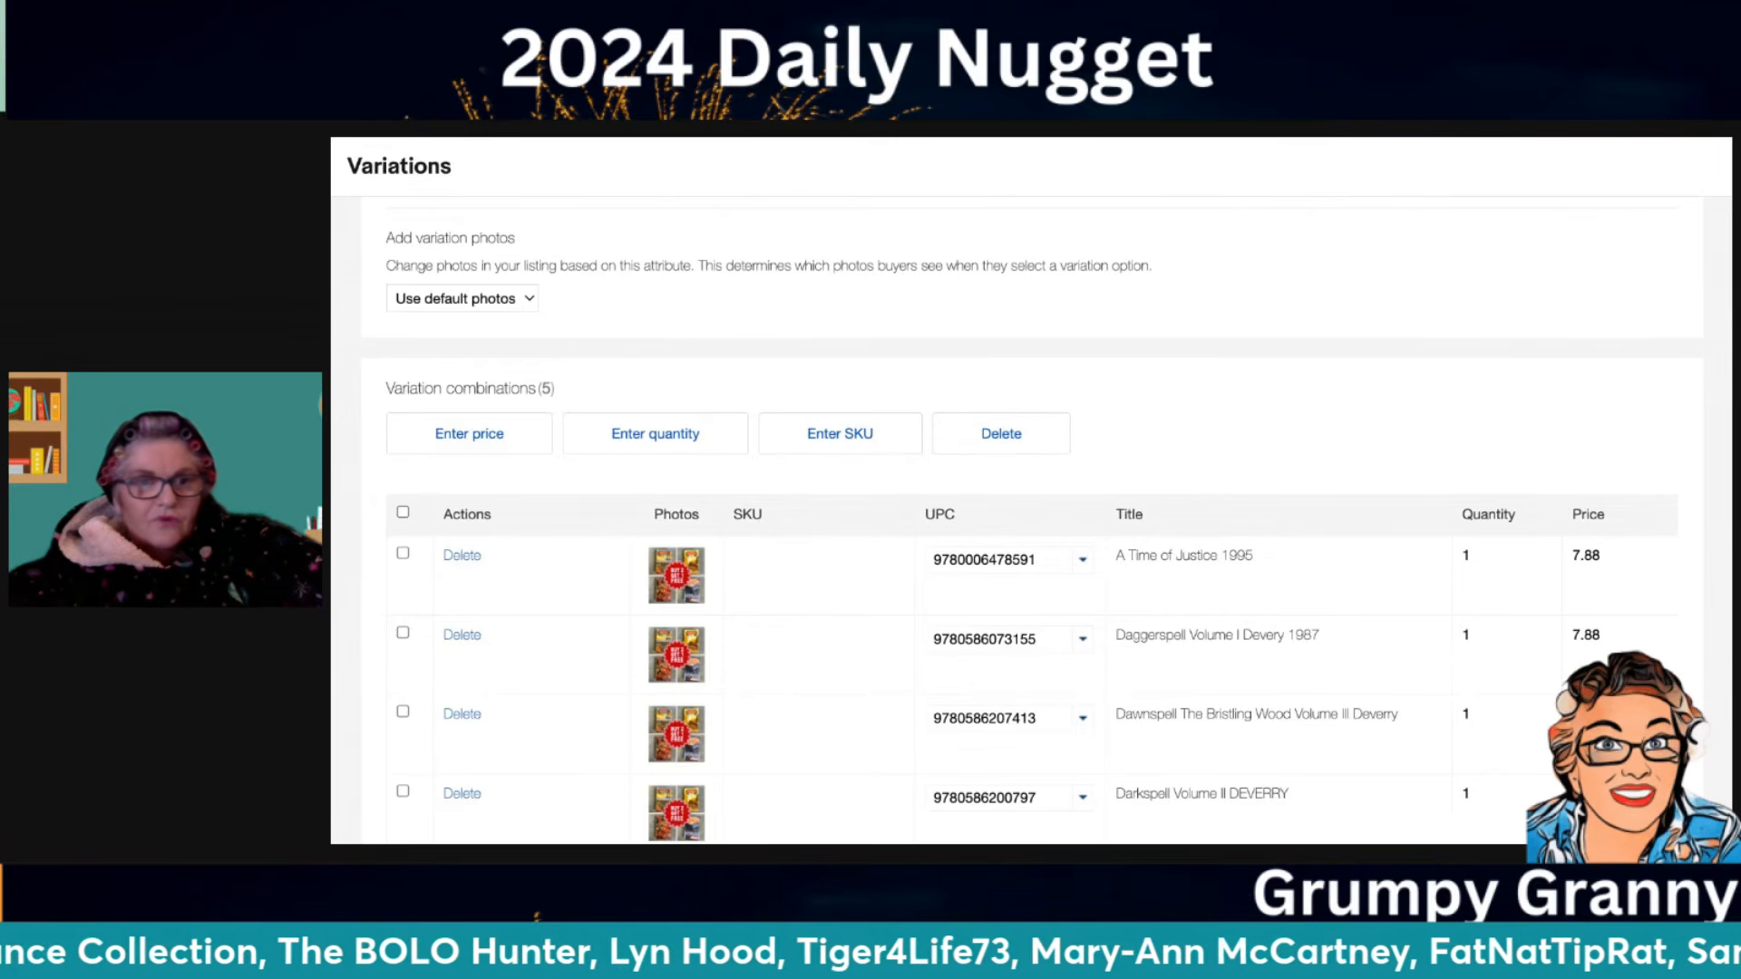
scroll(1032, 658, down, 1)
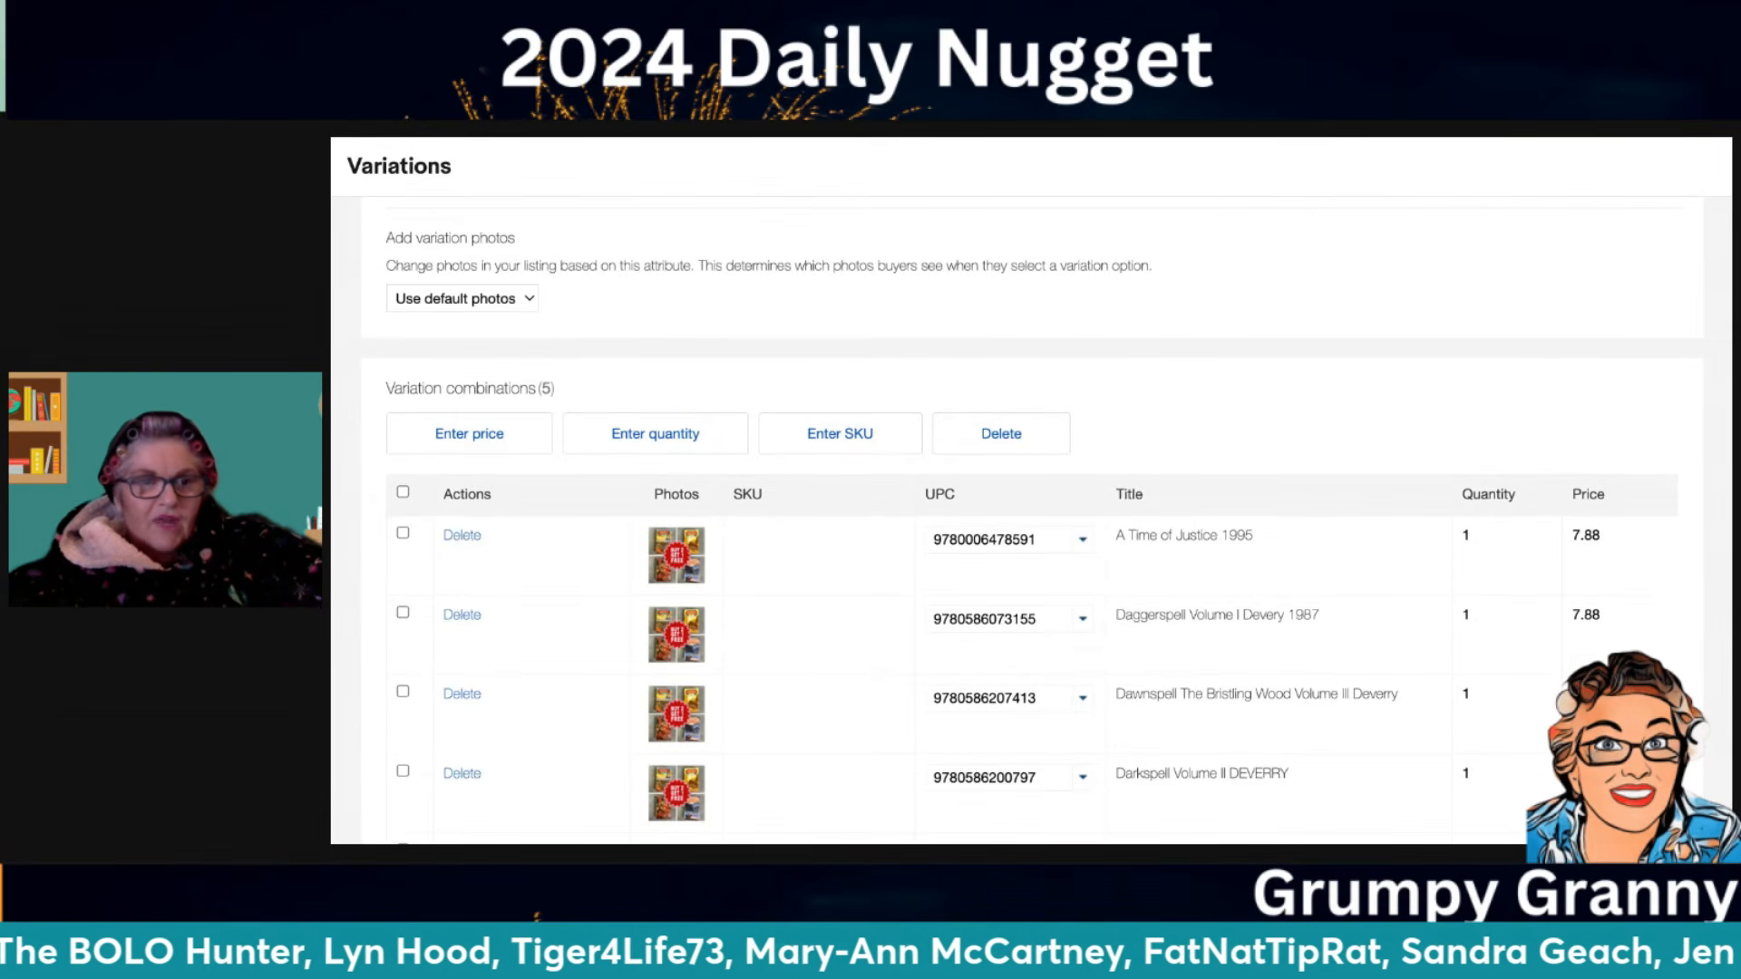
click(454, 323)
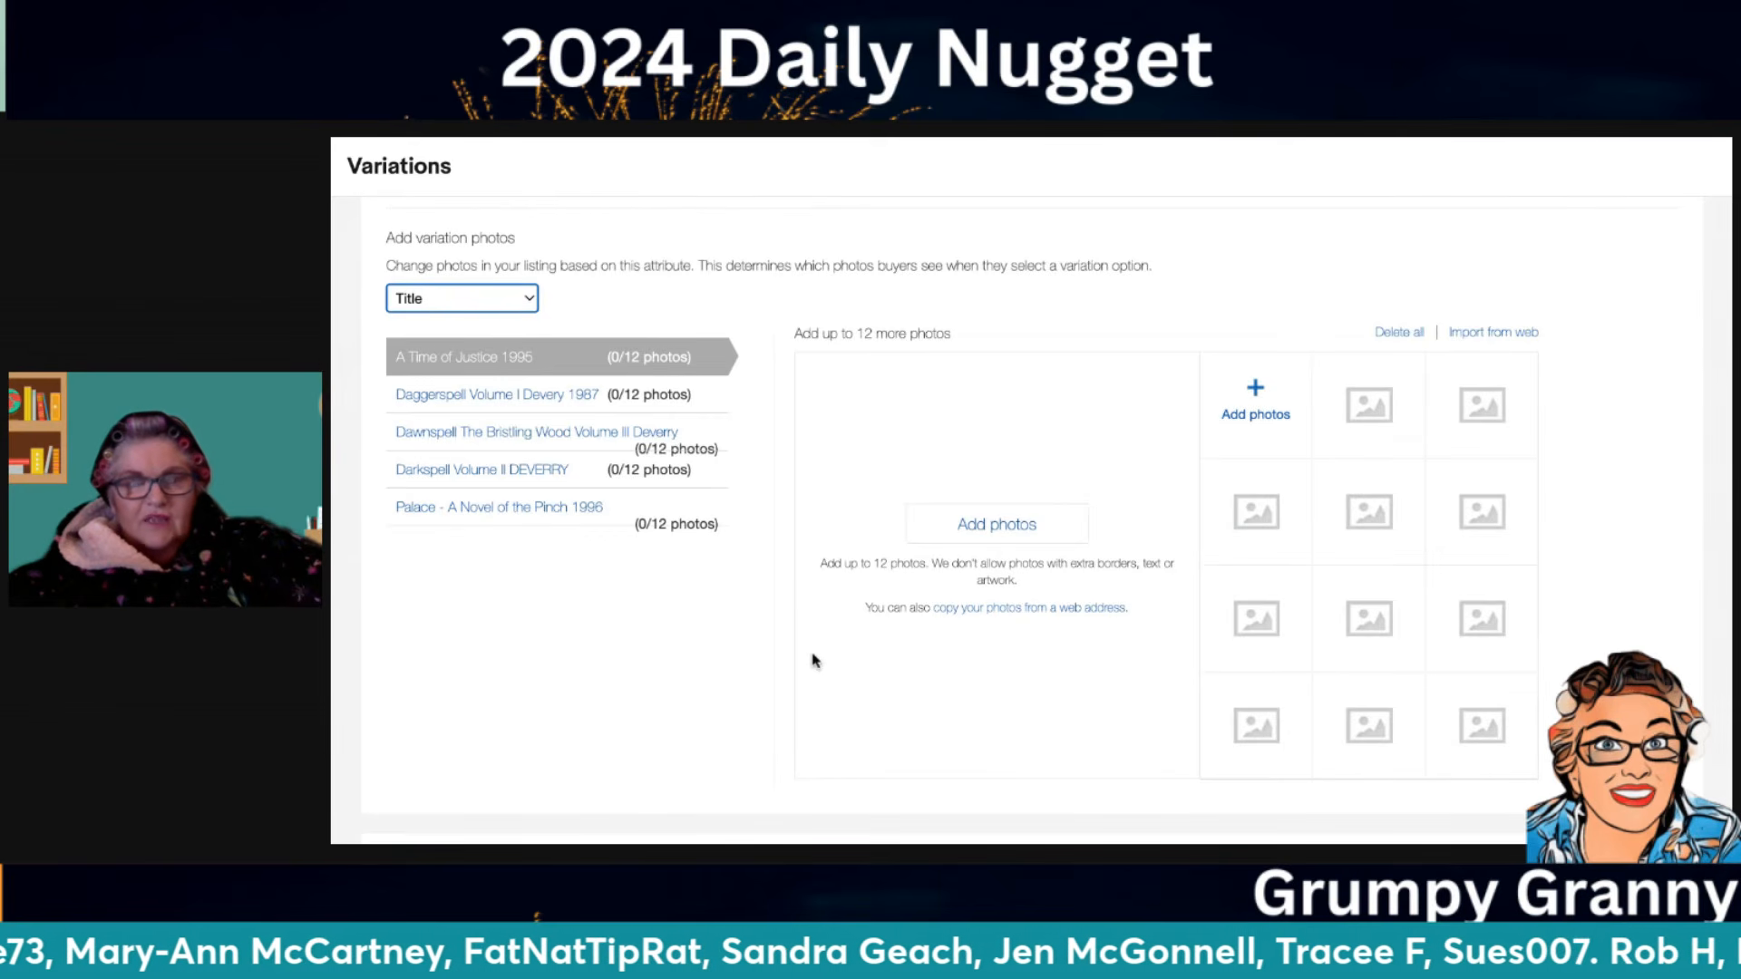
Upload three photos to each of the five titles: A Time of Justice, Daggerspell, Dawnspell, Darkspell and Palace
click(996, 524)
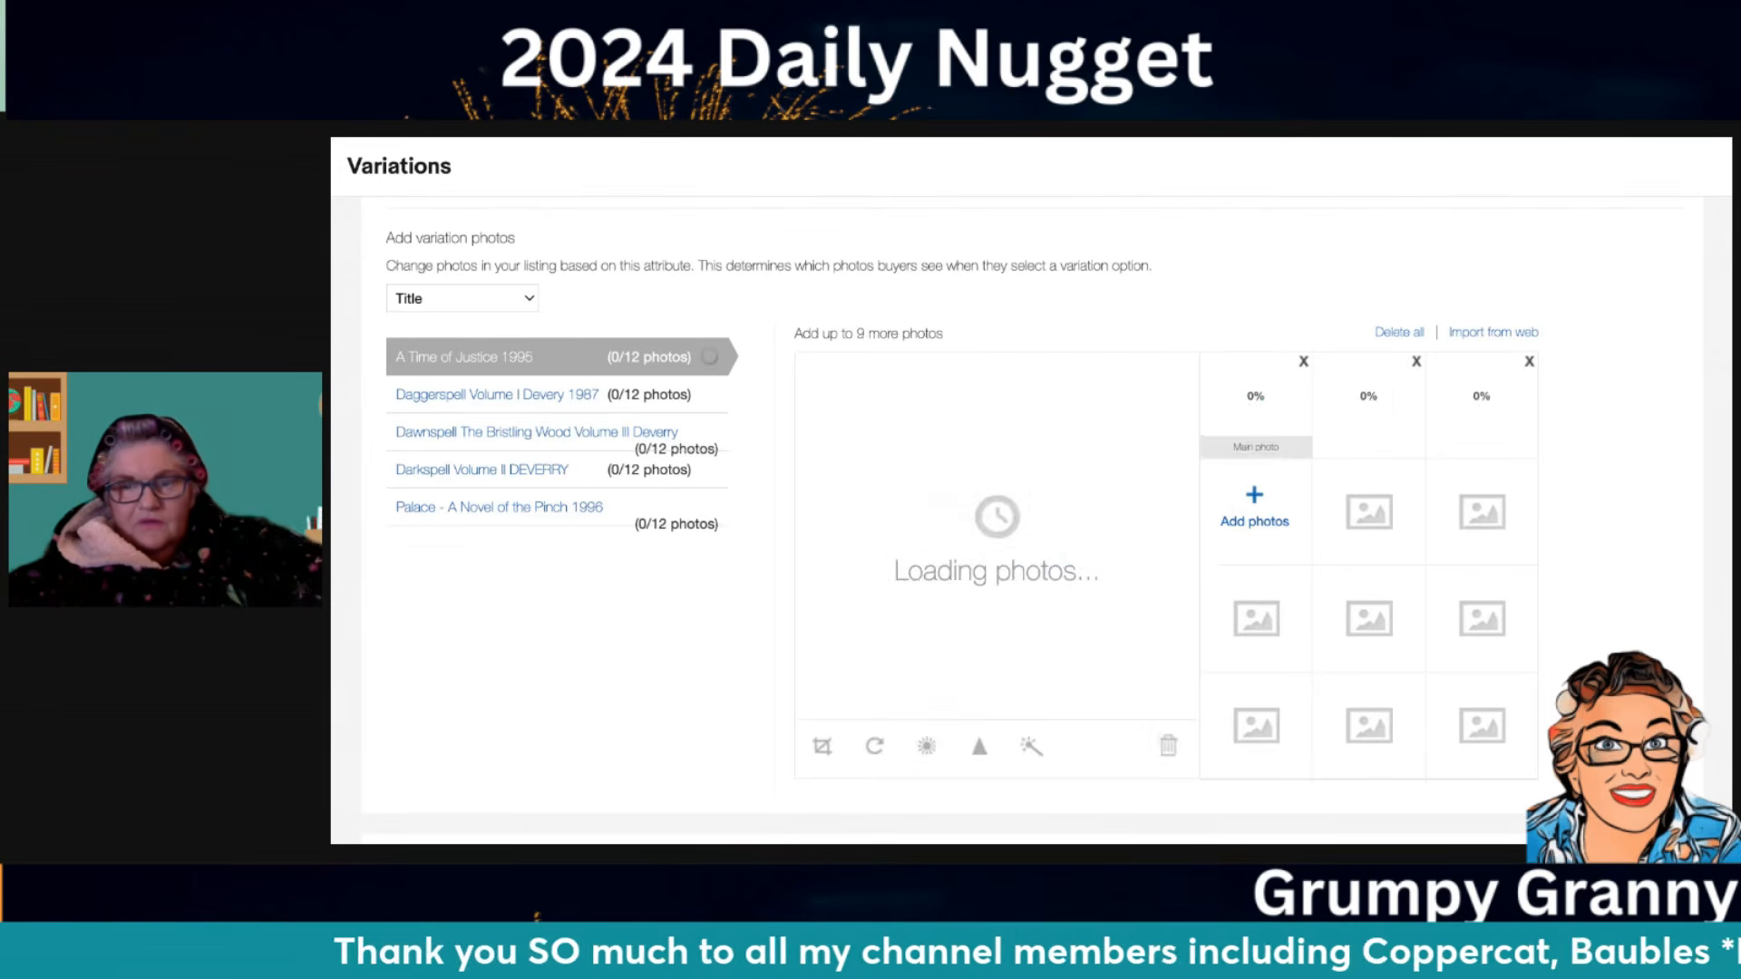
click(559, 405)
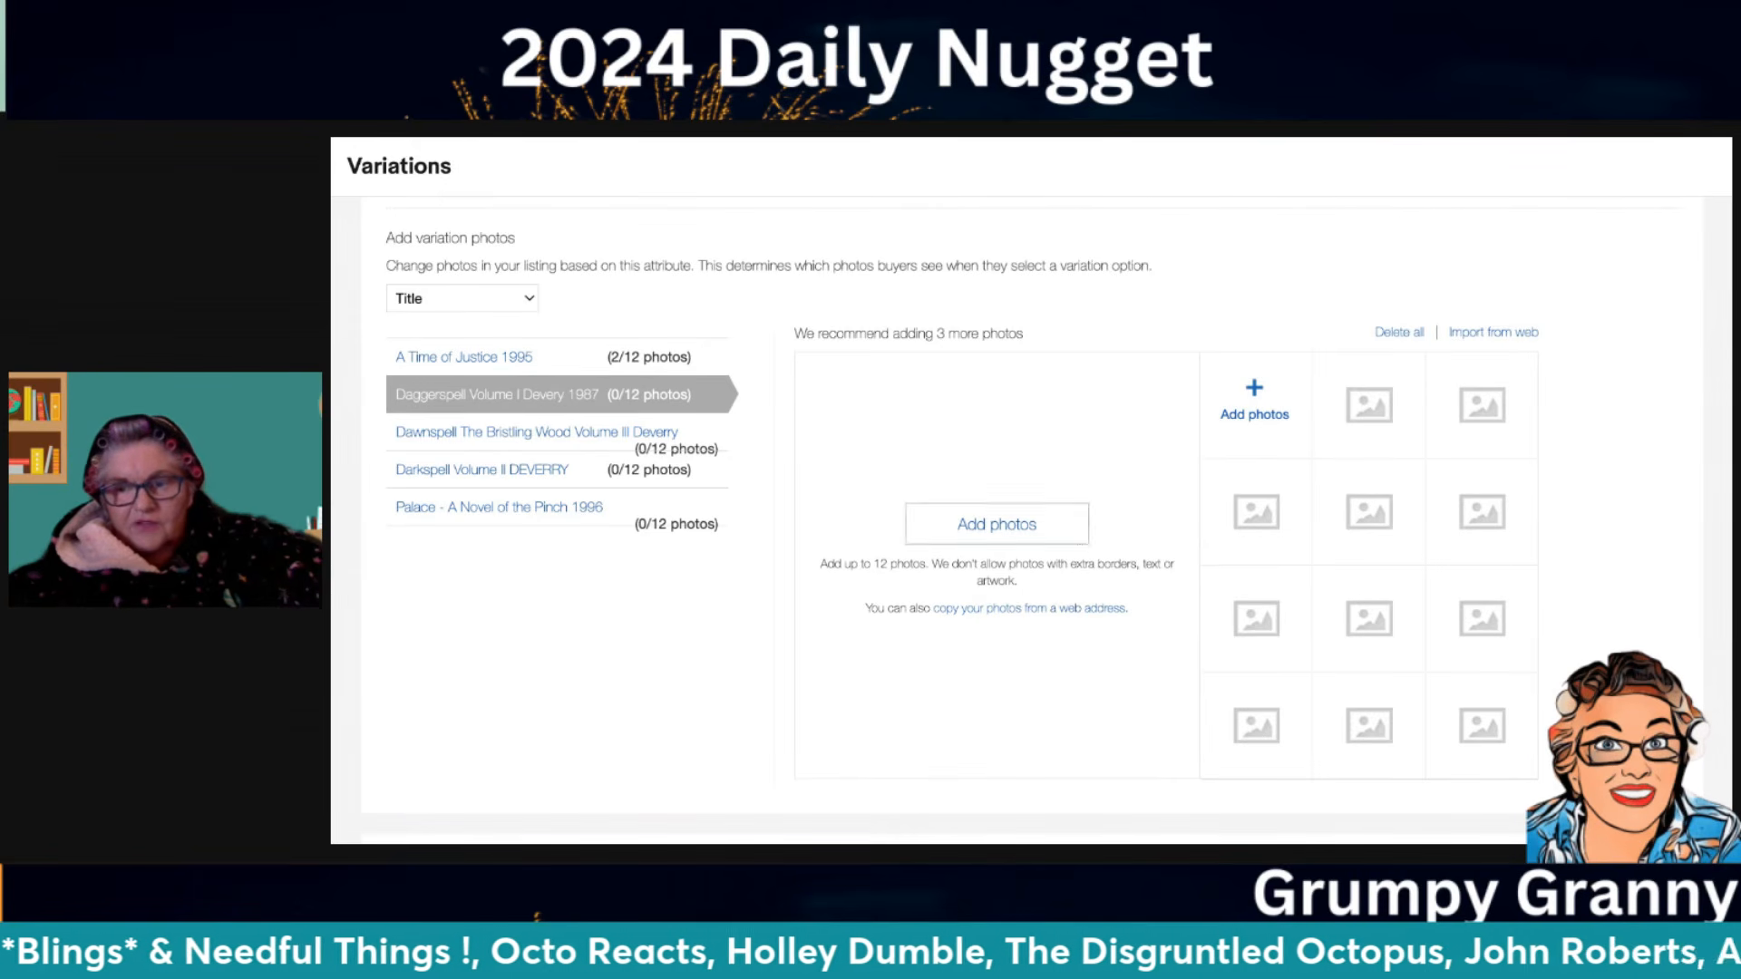
click(548, 433)
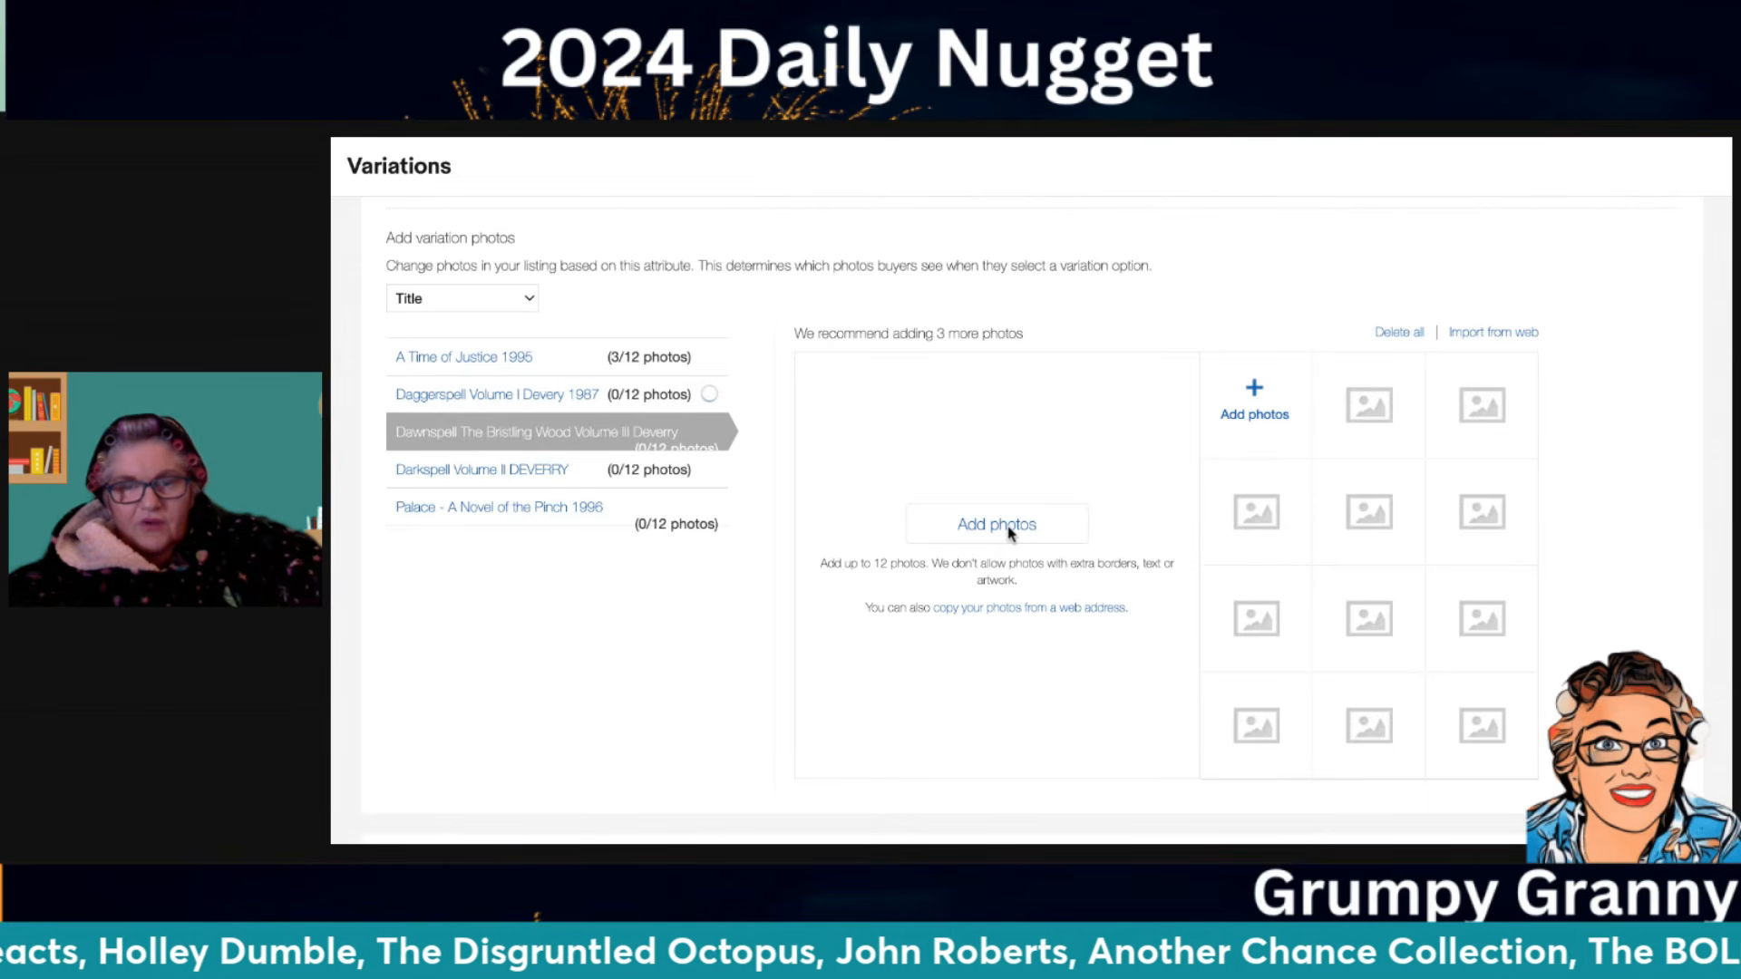
click(548, 469)
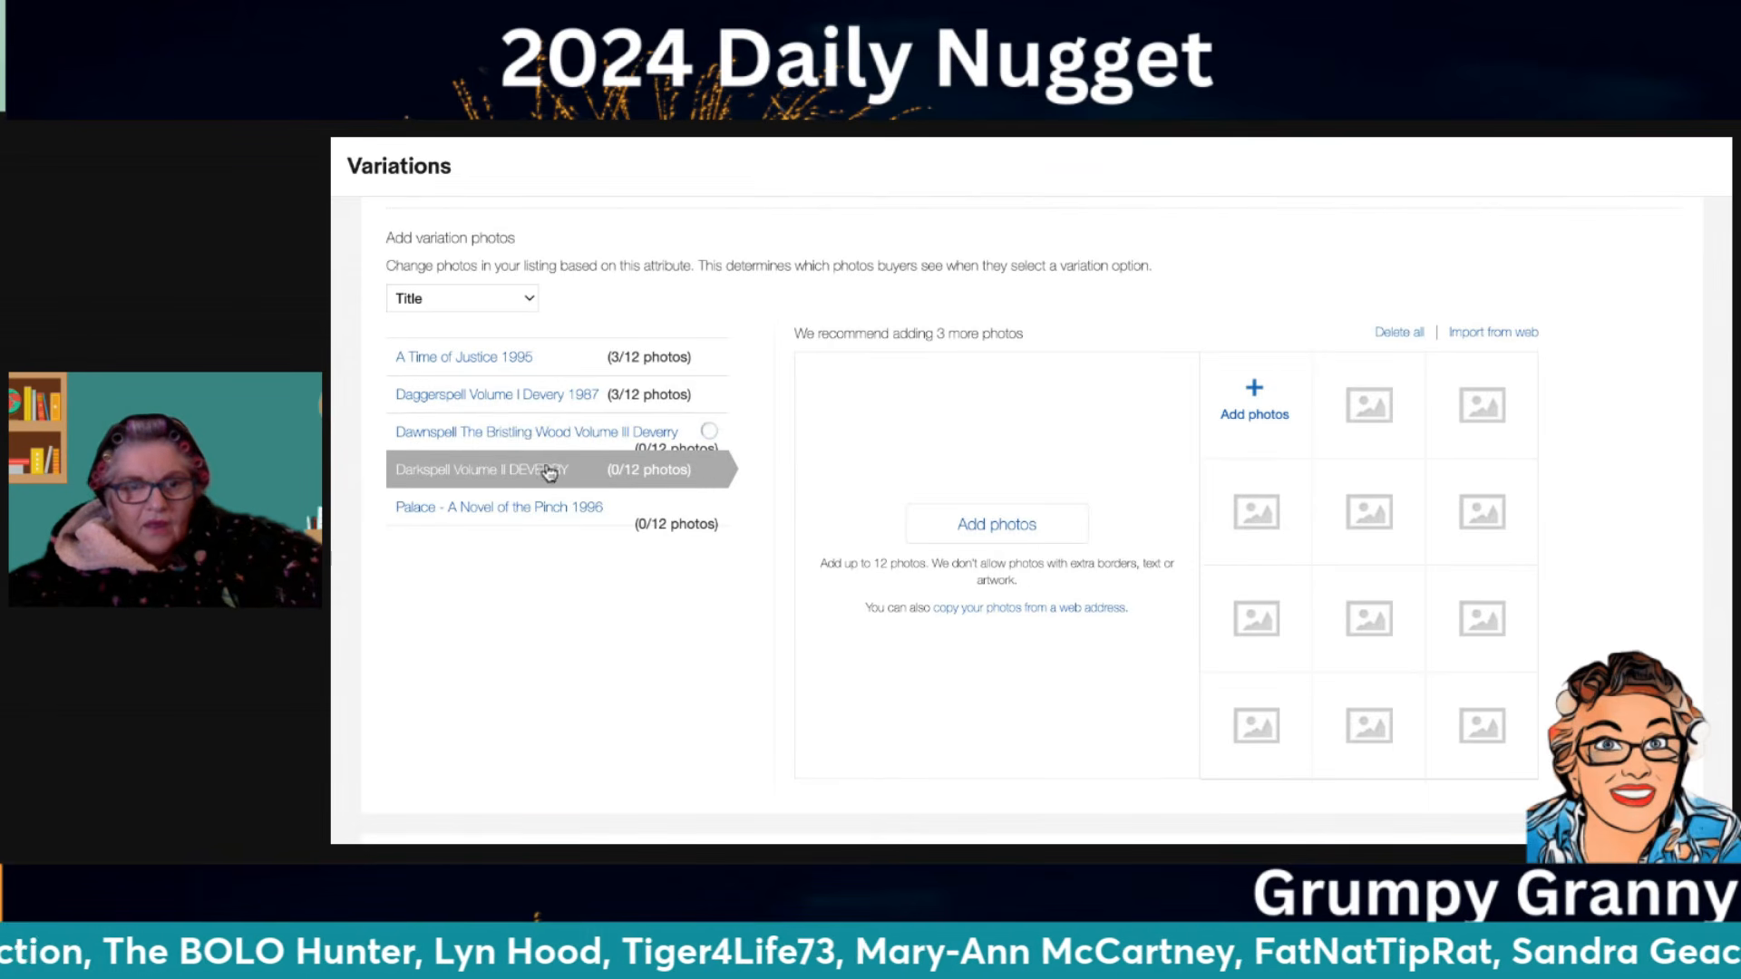
click(988, 526)
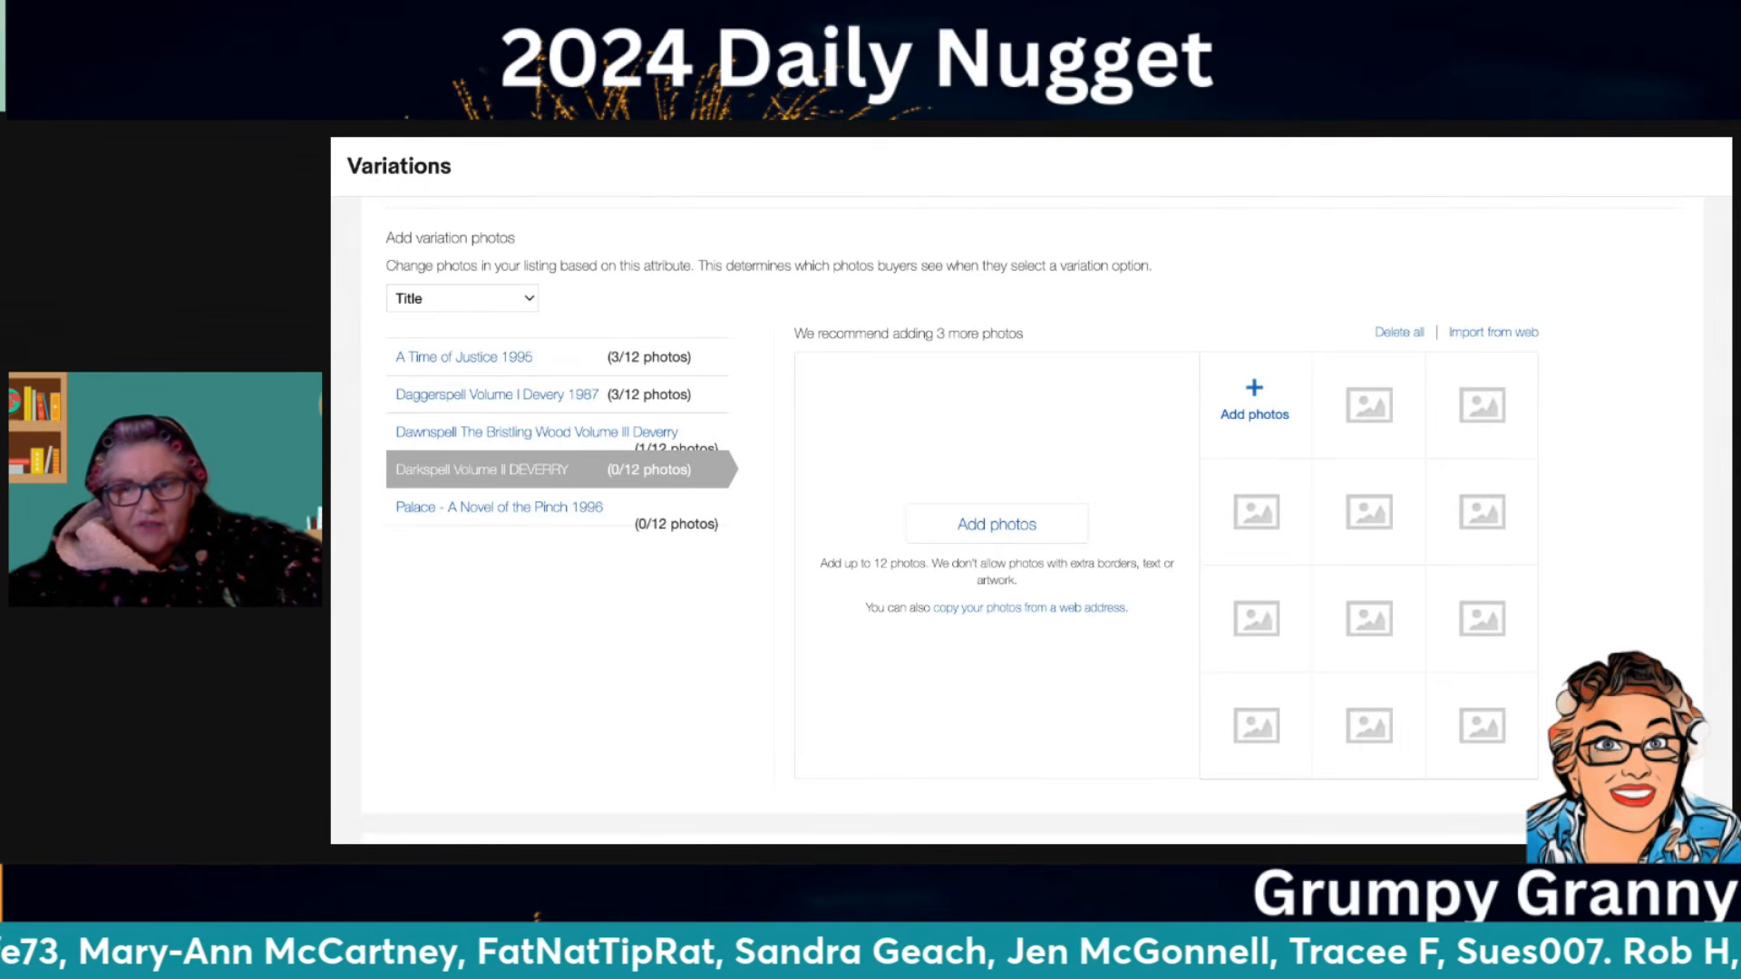
click(544, 511)
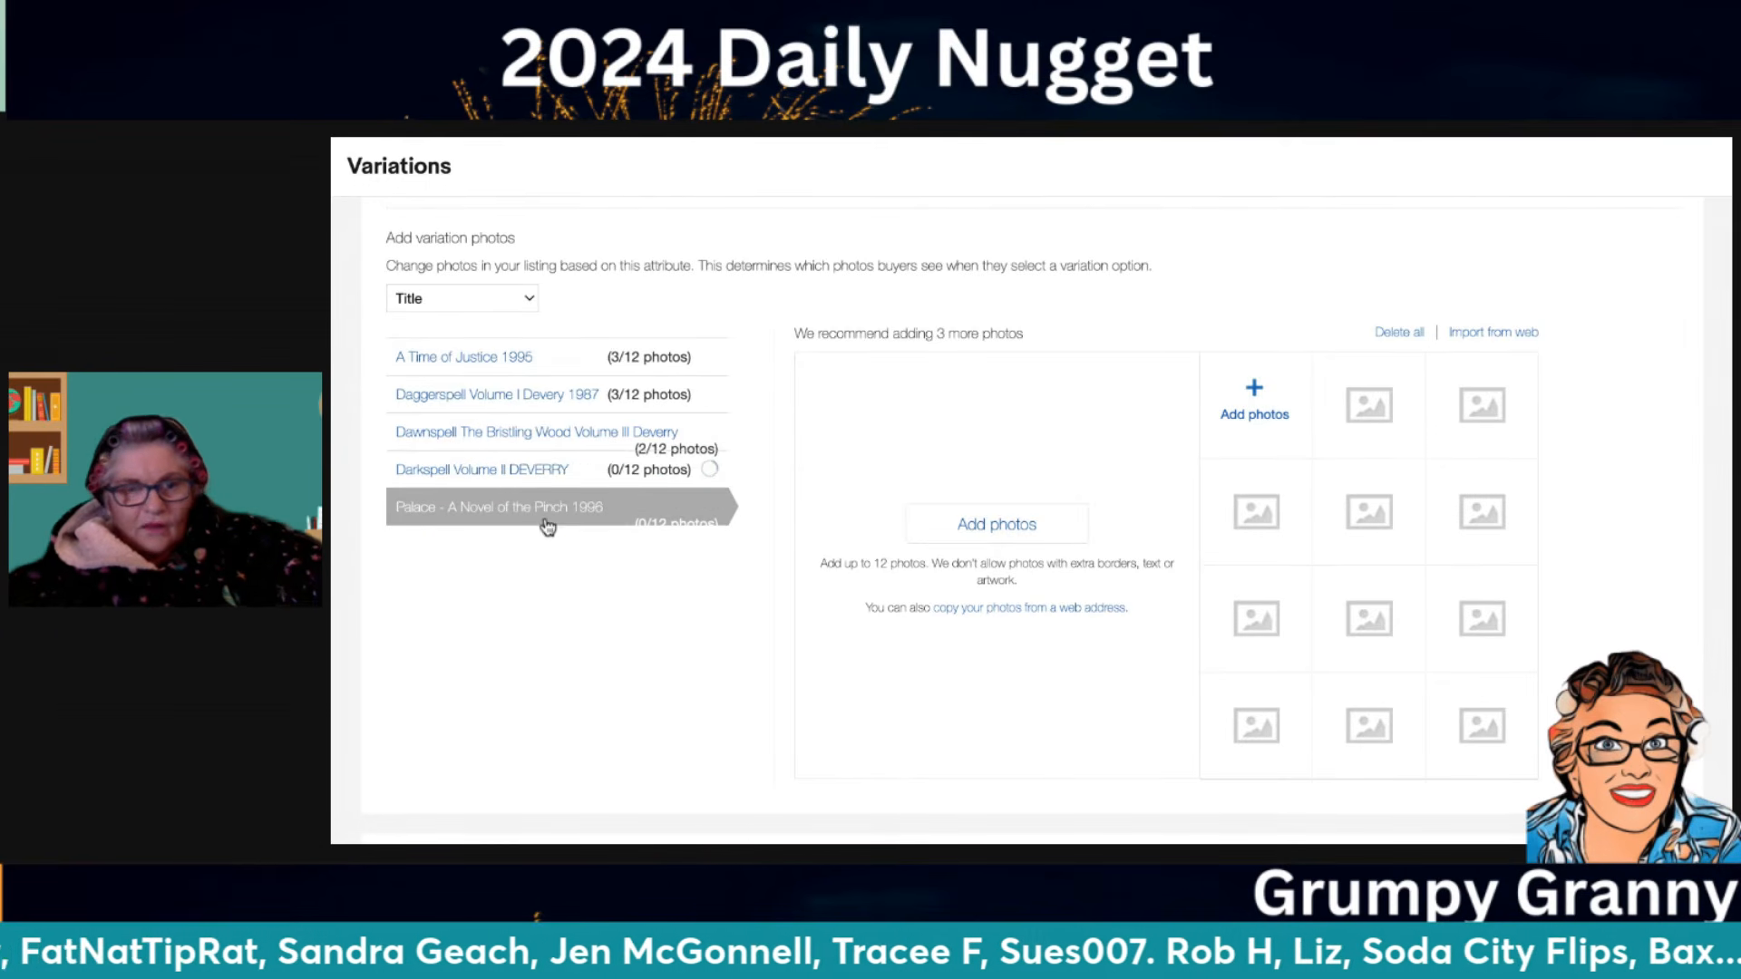
click(1033, 535)
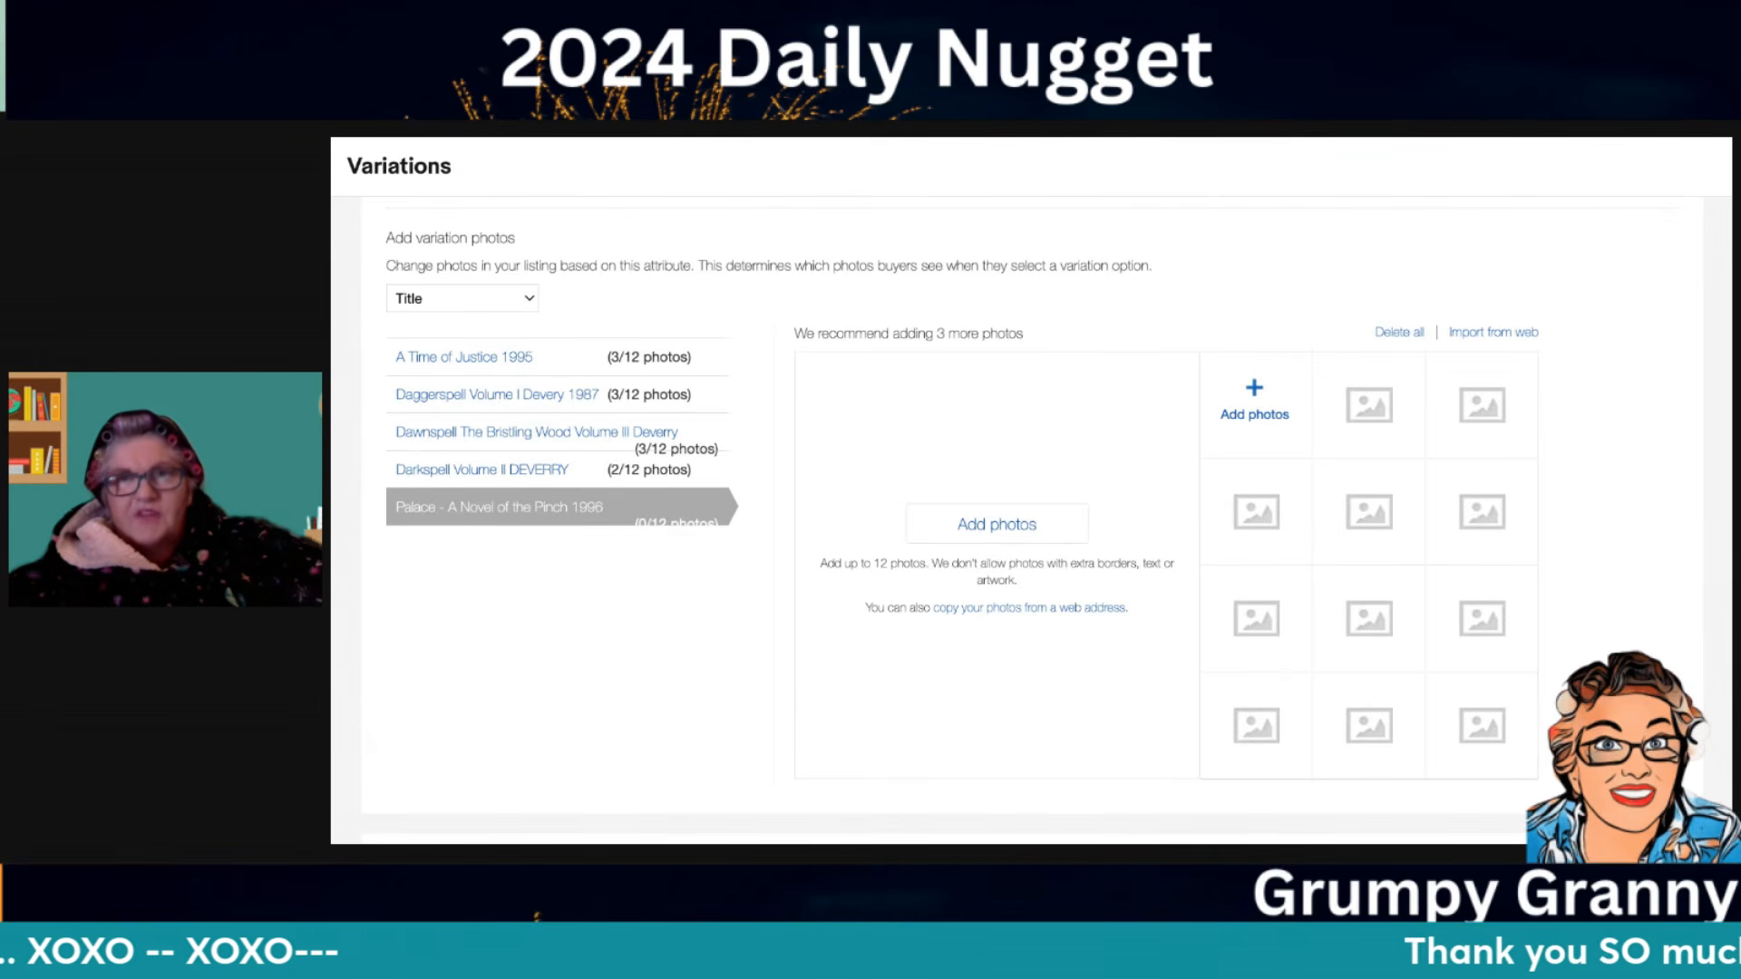
Check the uploaded photos of all five titles, and save and close the variations
click(501, 360)
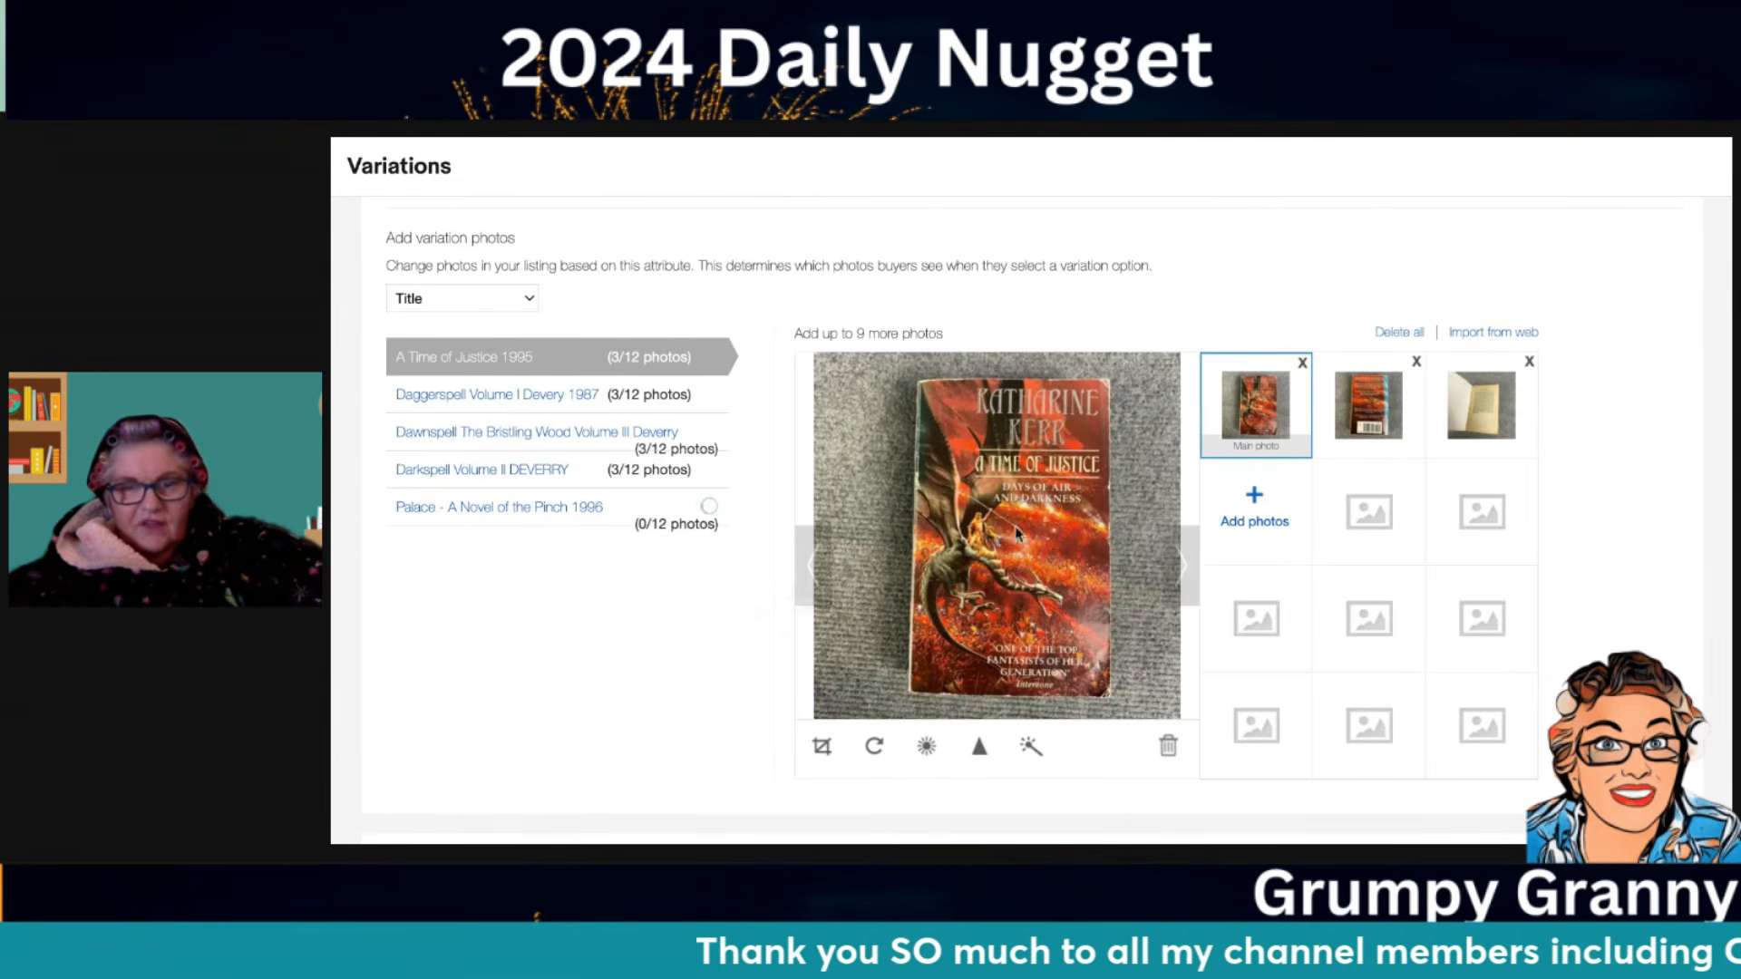
click(499, 397)
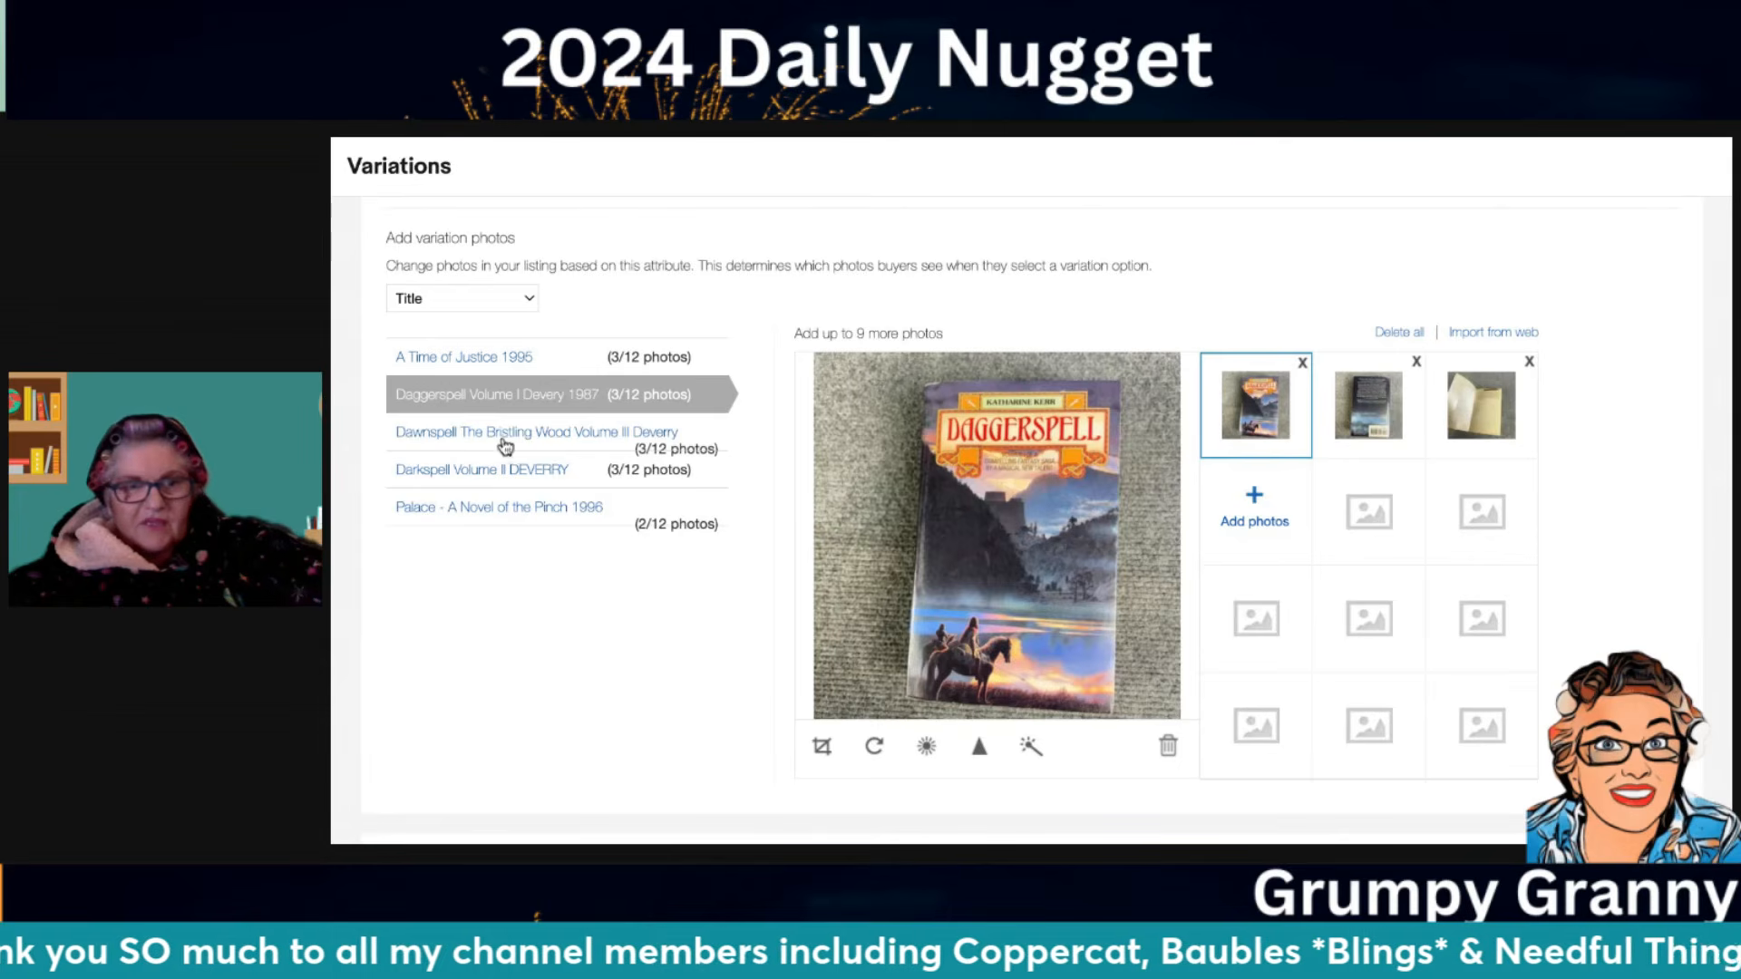
click(501, 437)
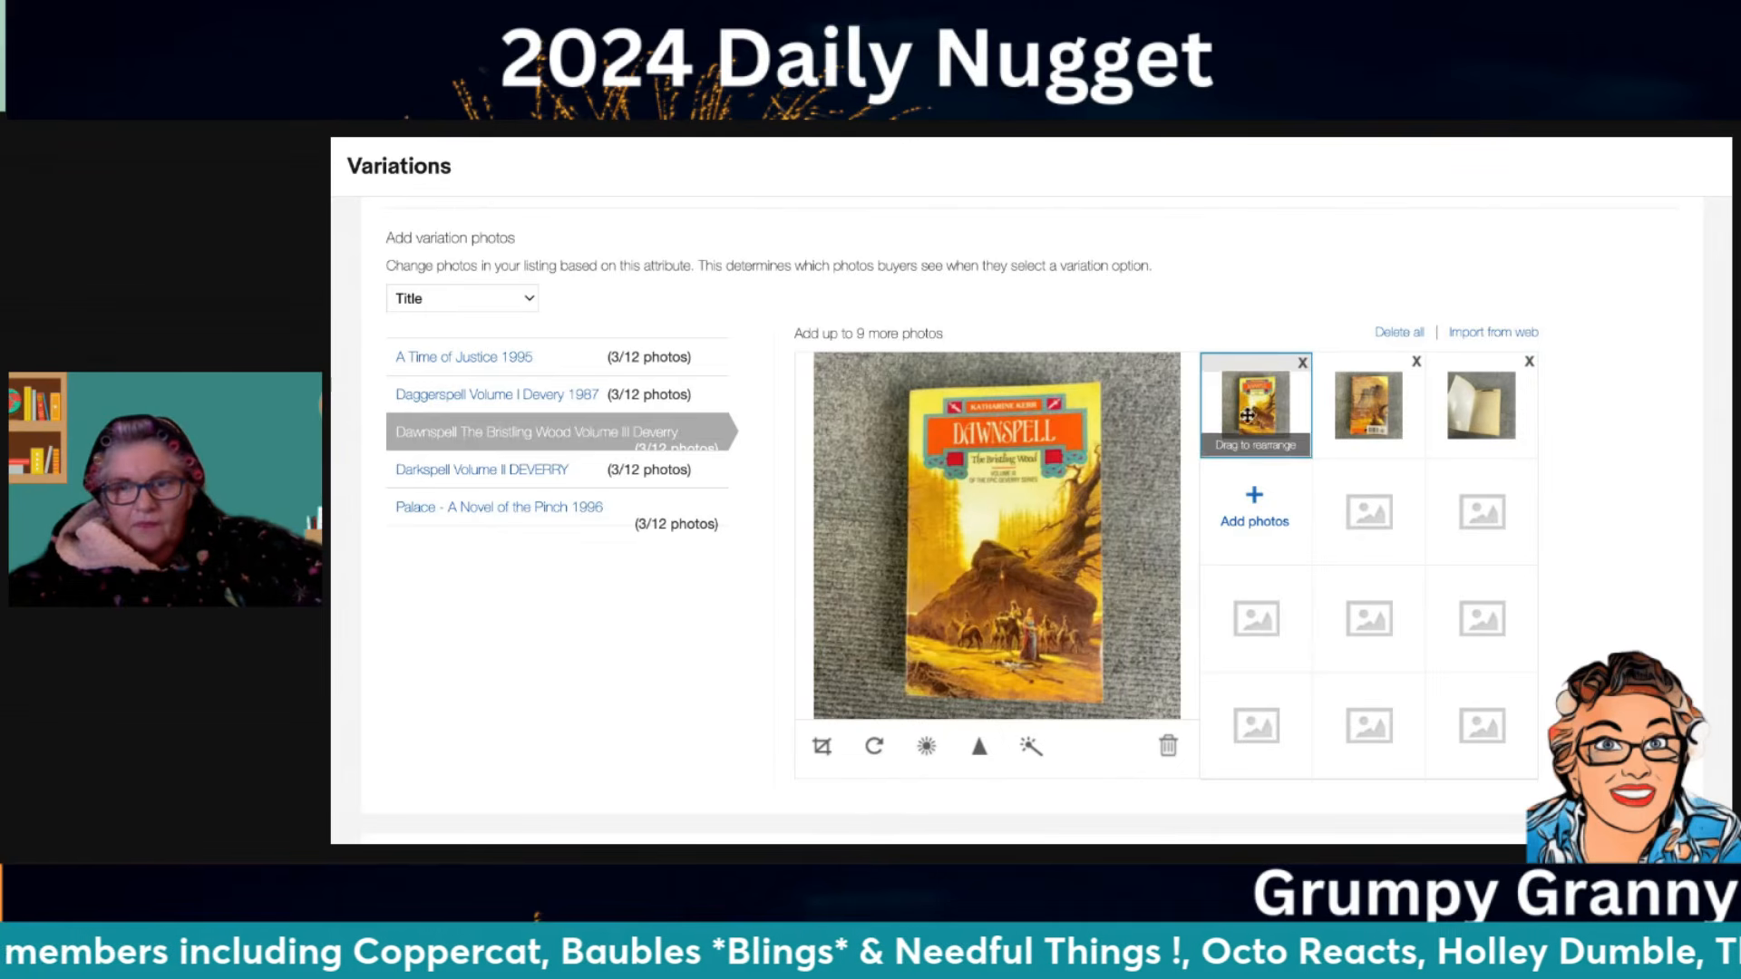
click(538, 483)
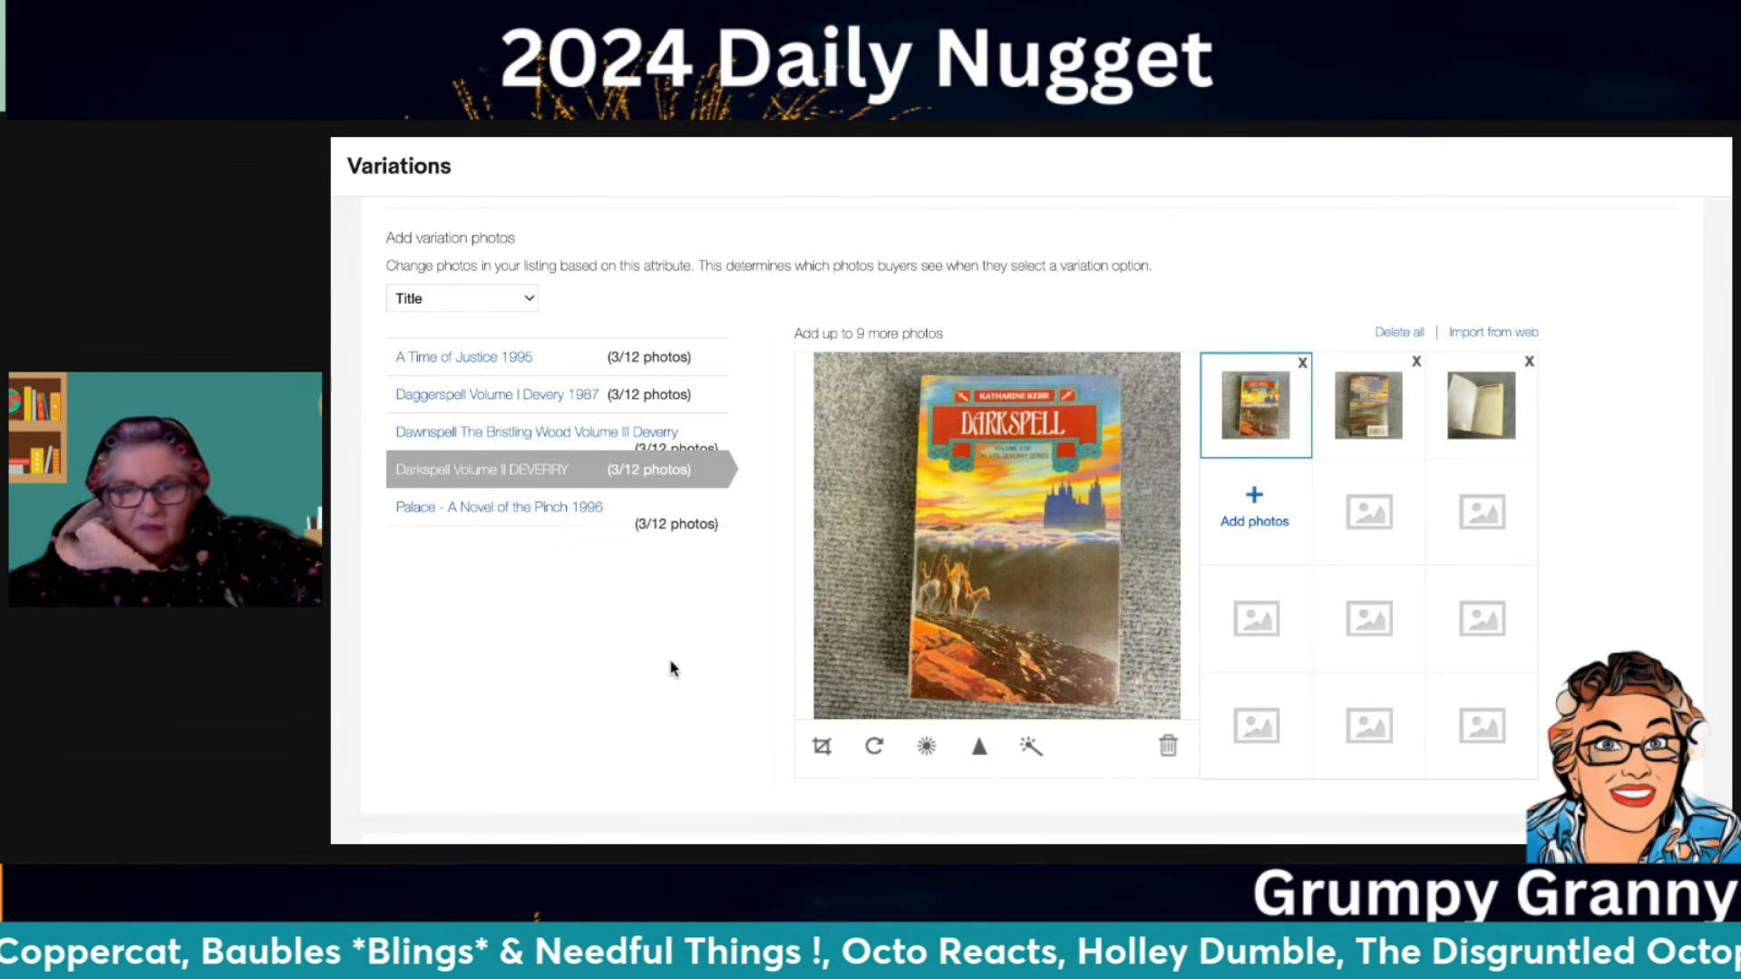
click(530, 510)
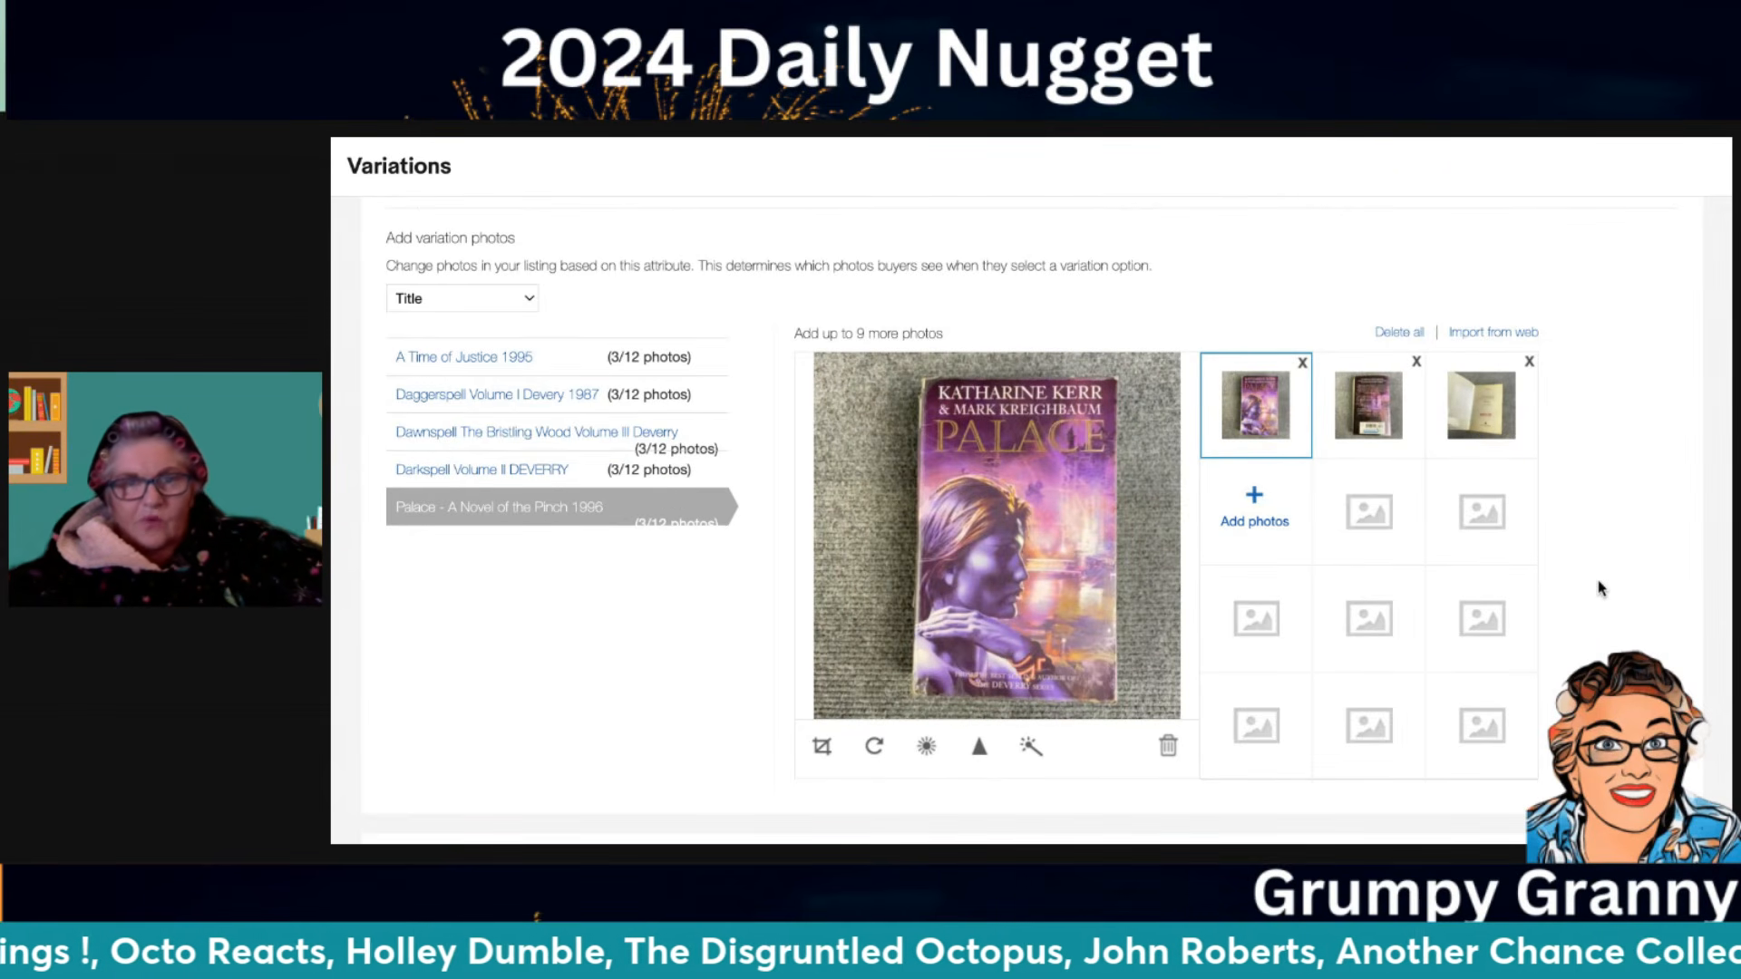
scroll(1600, 588, down, 7)
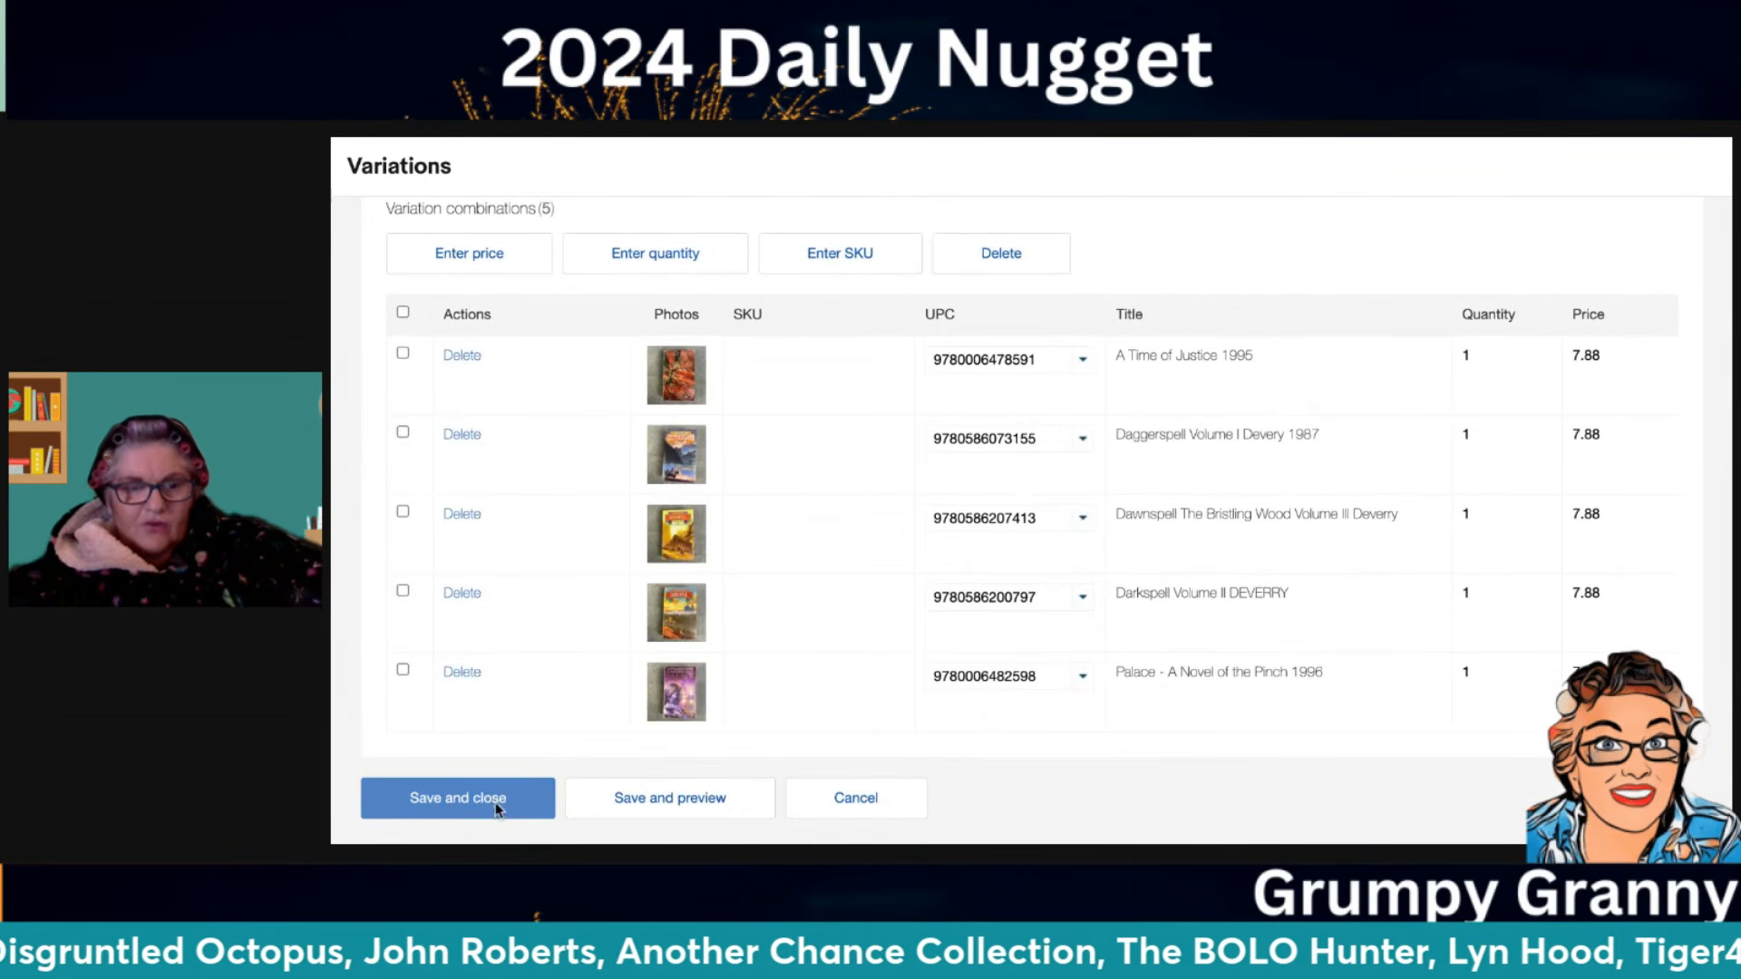
click(445, 794)
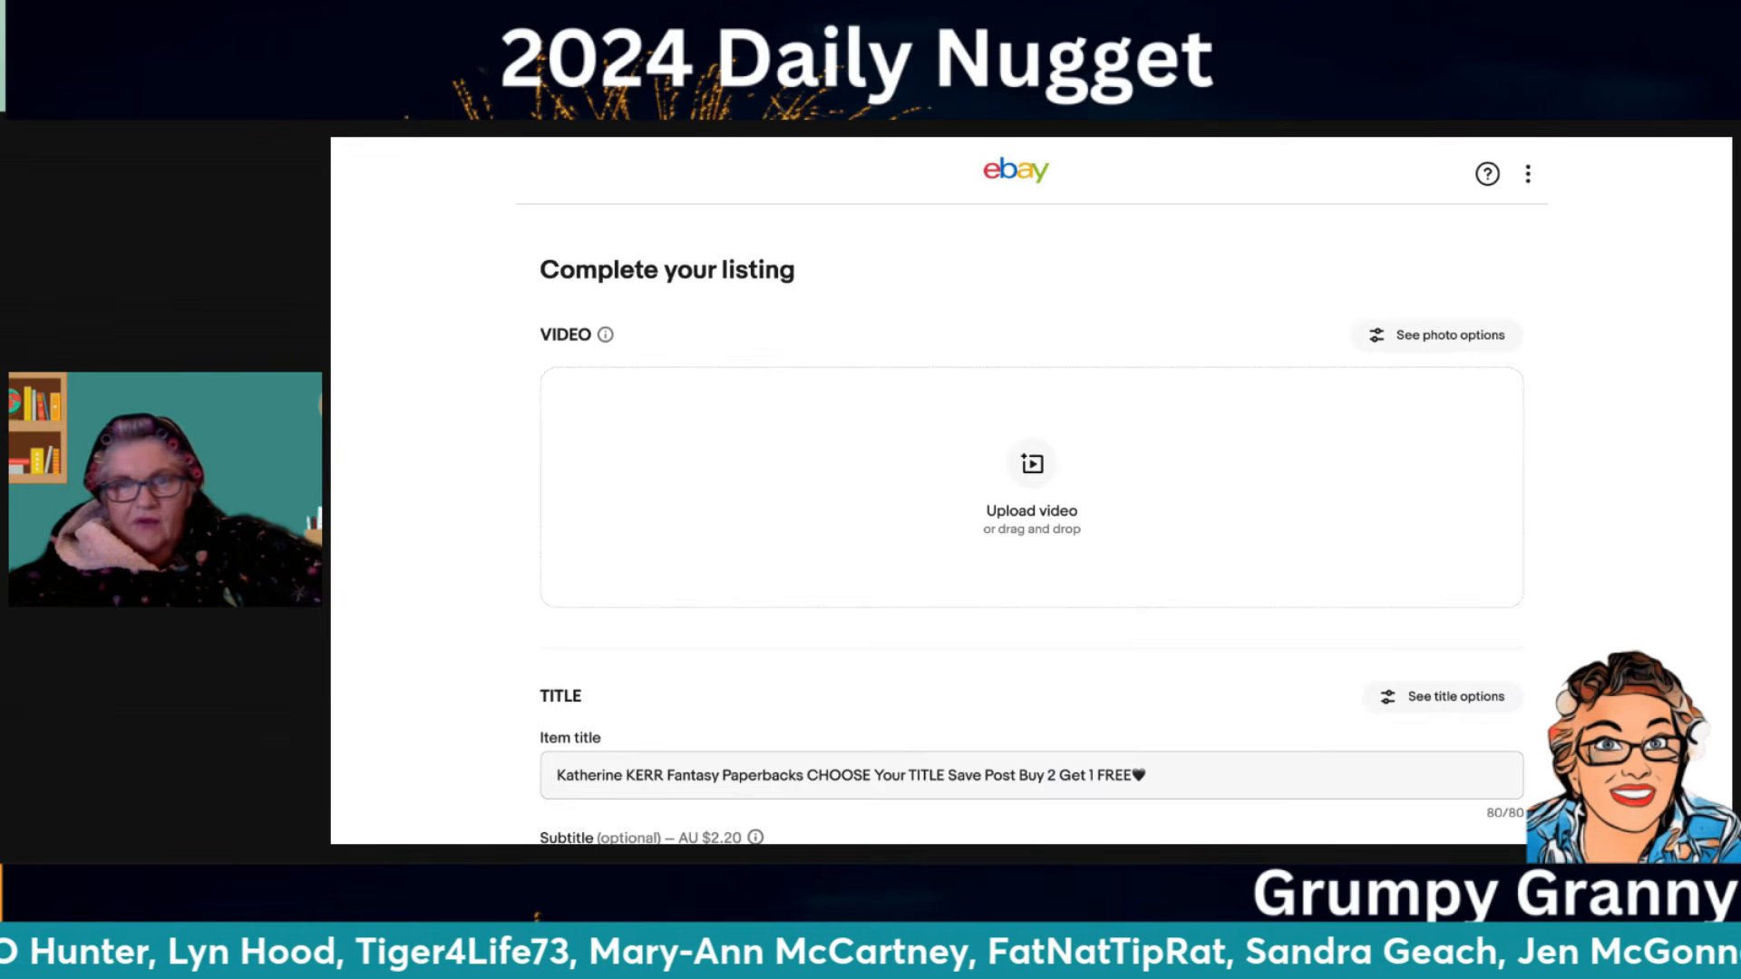
Look over the rest of the listing form and publish the Katherine Kerr paperbacks listing
scroll(1031, 526, down, 15)
scroll(1031, 525, down, 12)
scroll(1031, 525, down, 8)
scroll(1031, 525, down, 4)
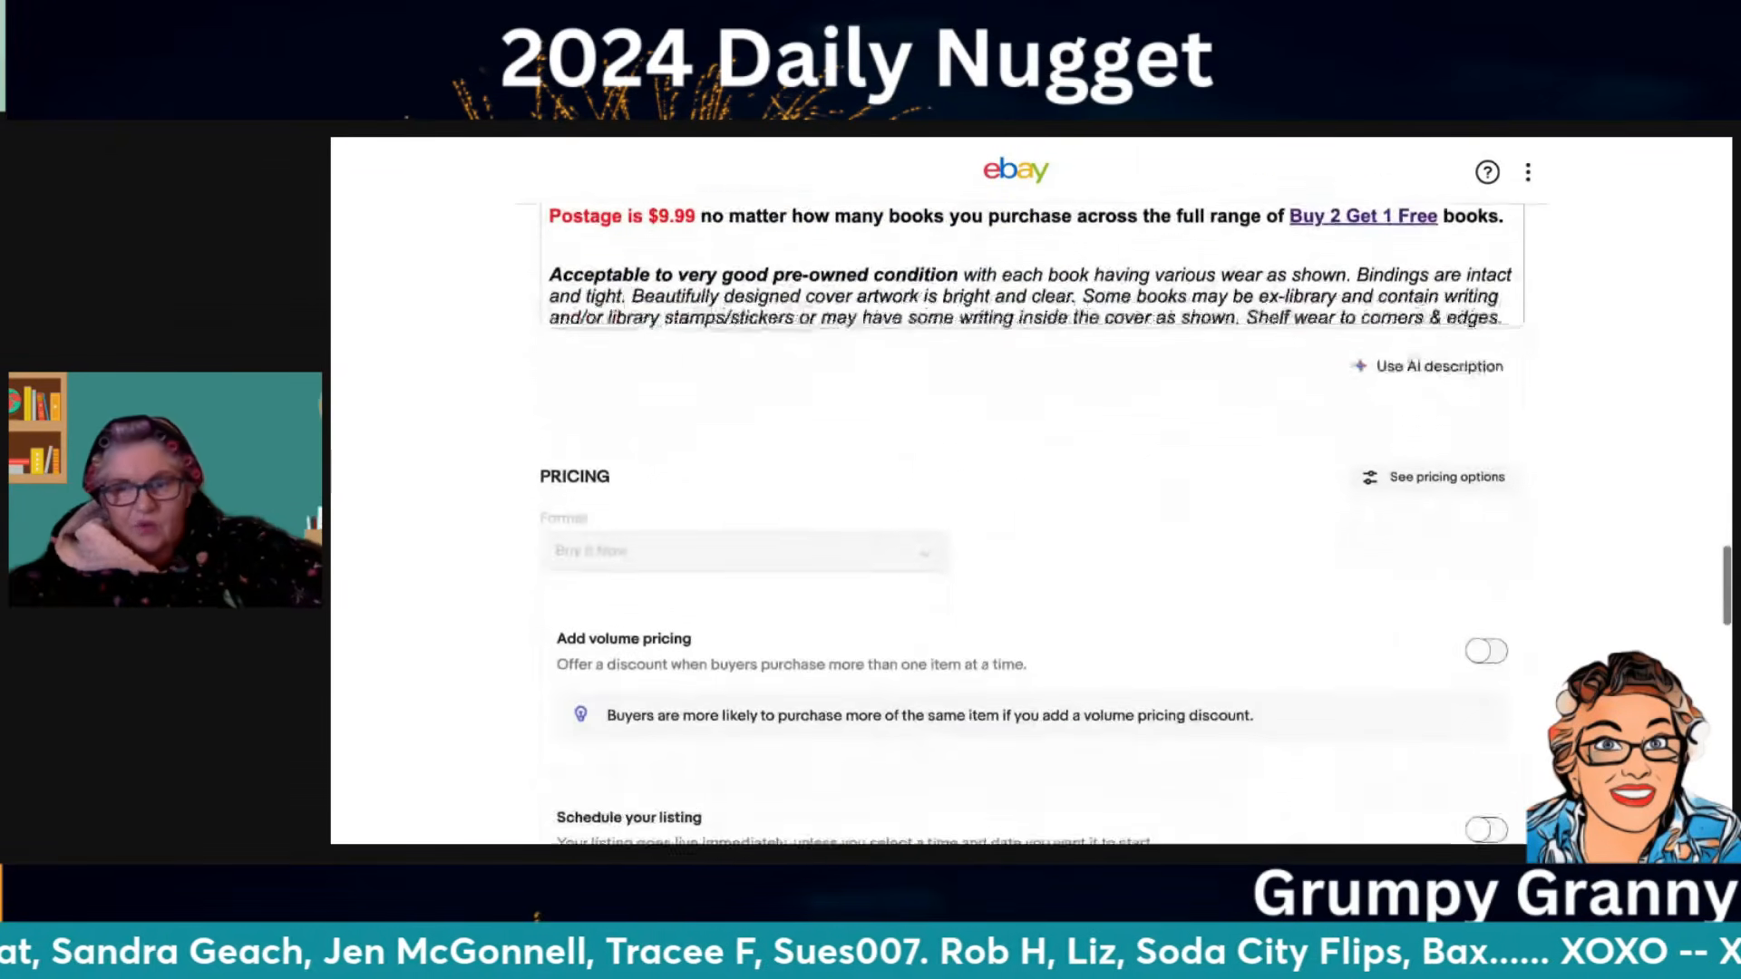
scroll(1132, 533, down, 10)
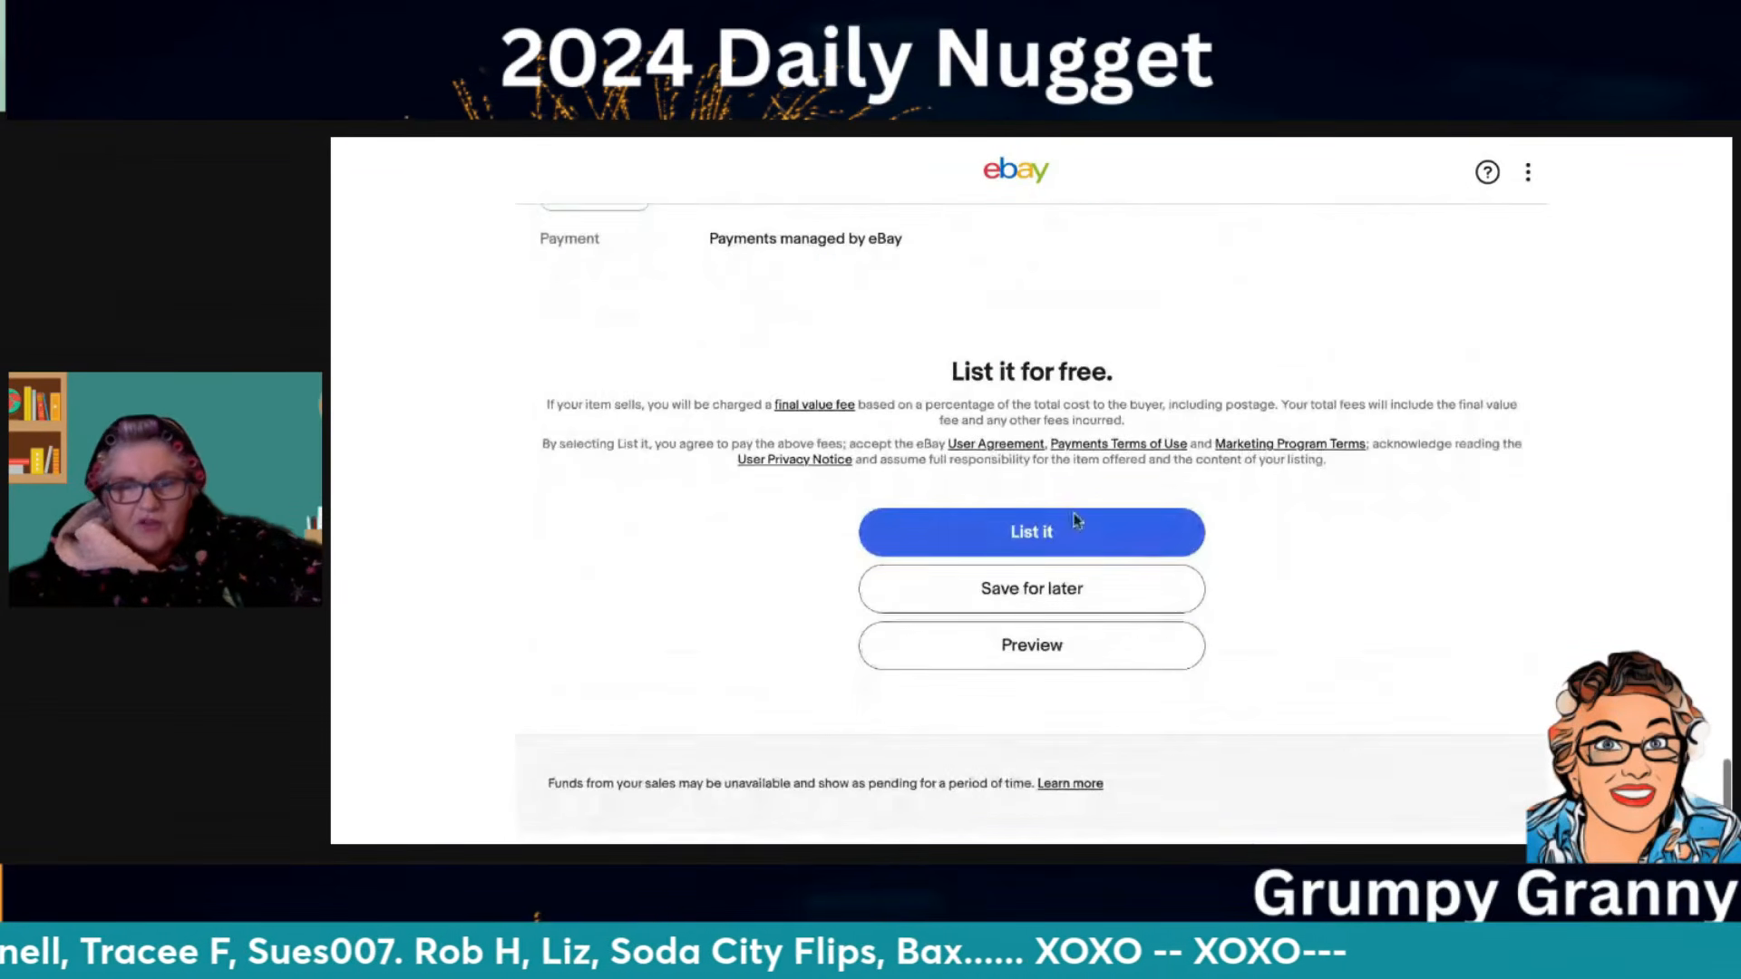
click(1037, 530)
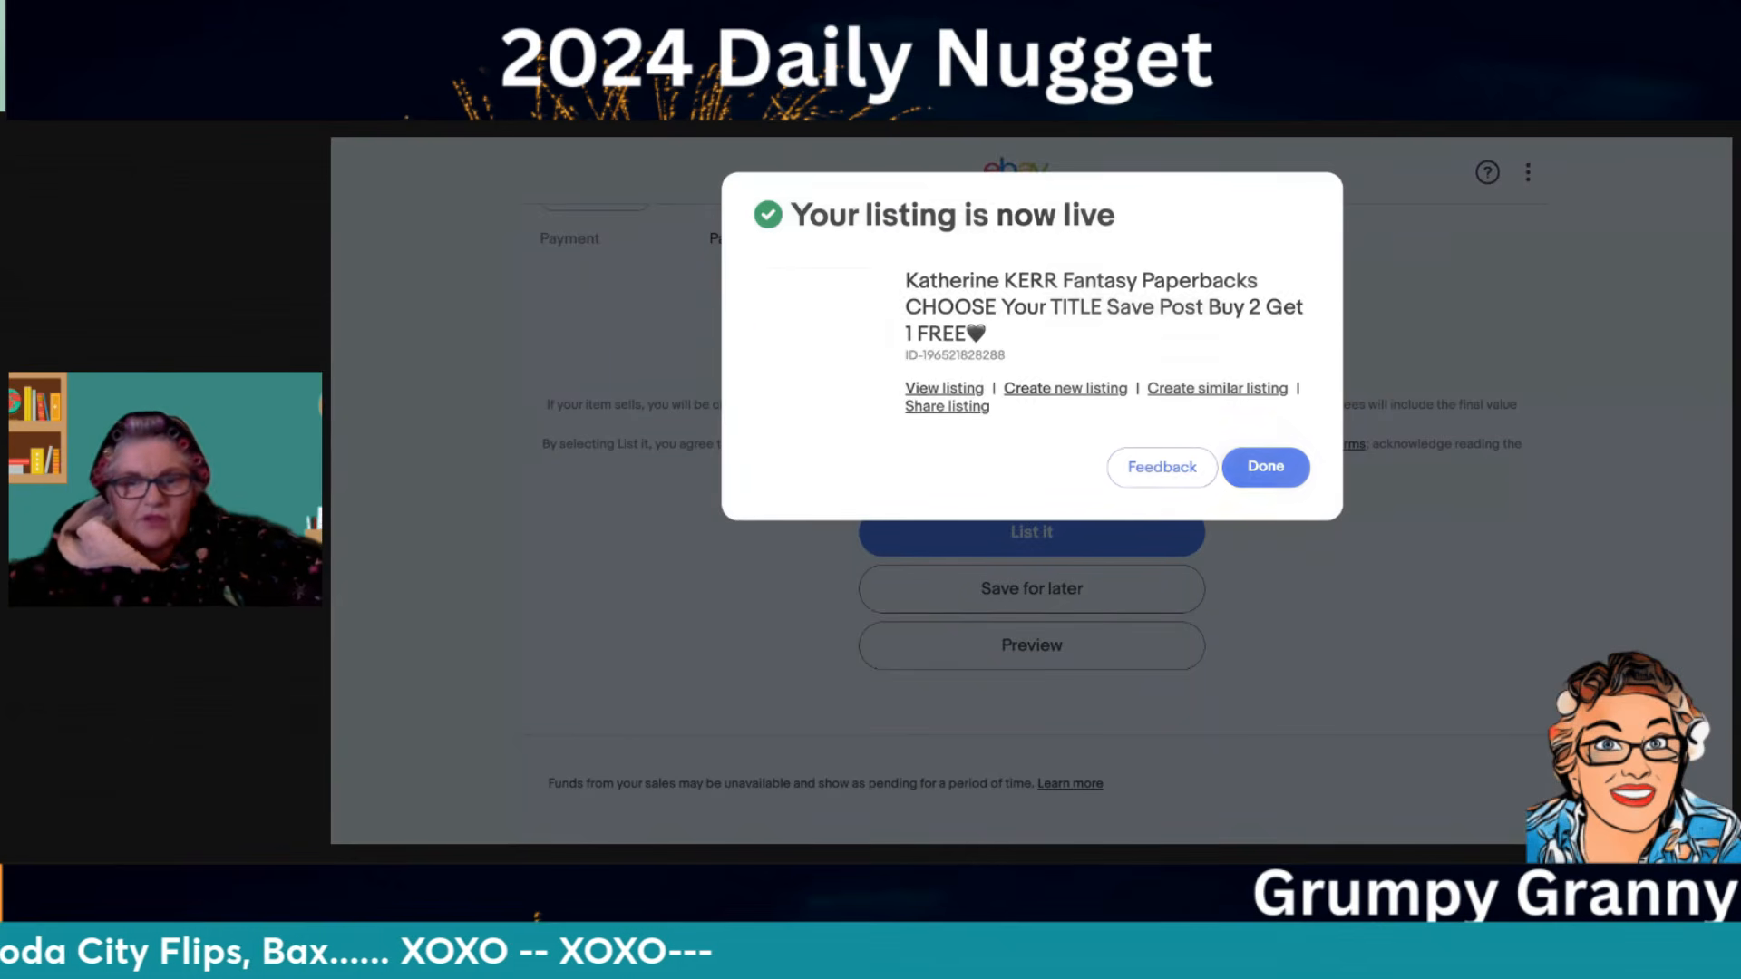
Open the live listing and browse its photos from the collage through to the Daggerspell front cover
click(950, 389)
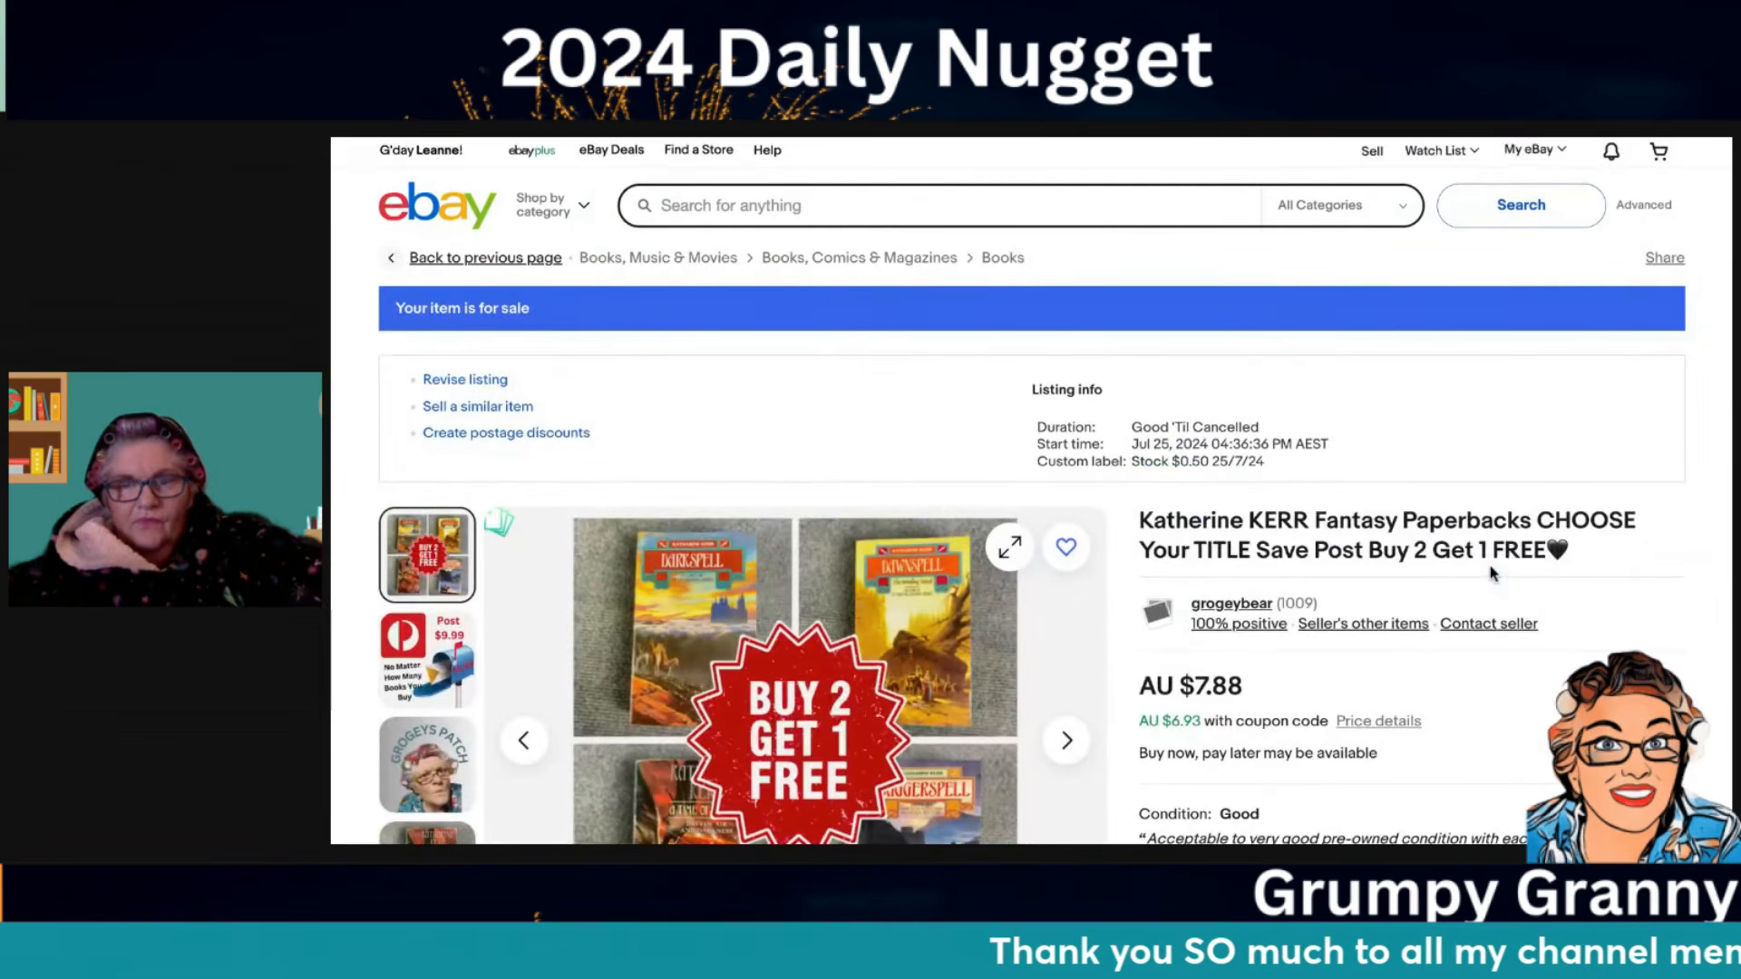
scroll(1032, 494, down, 3)
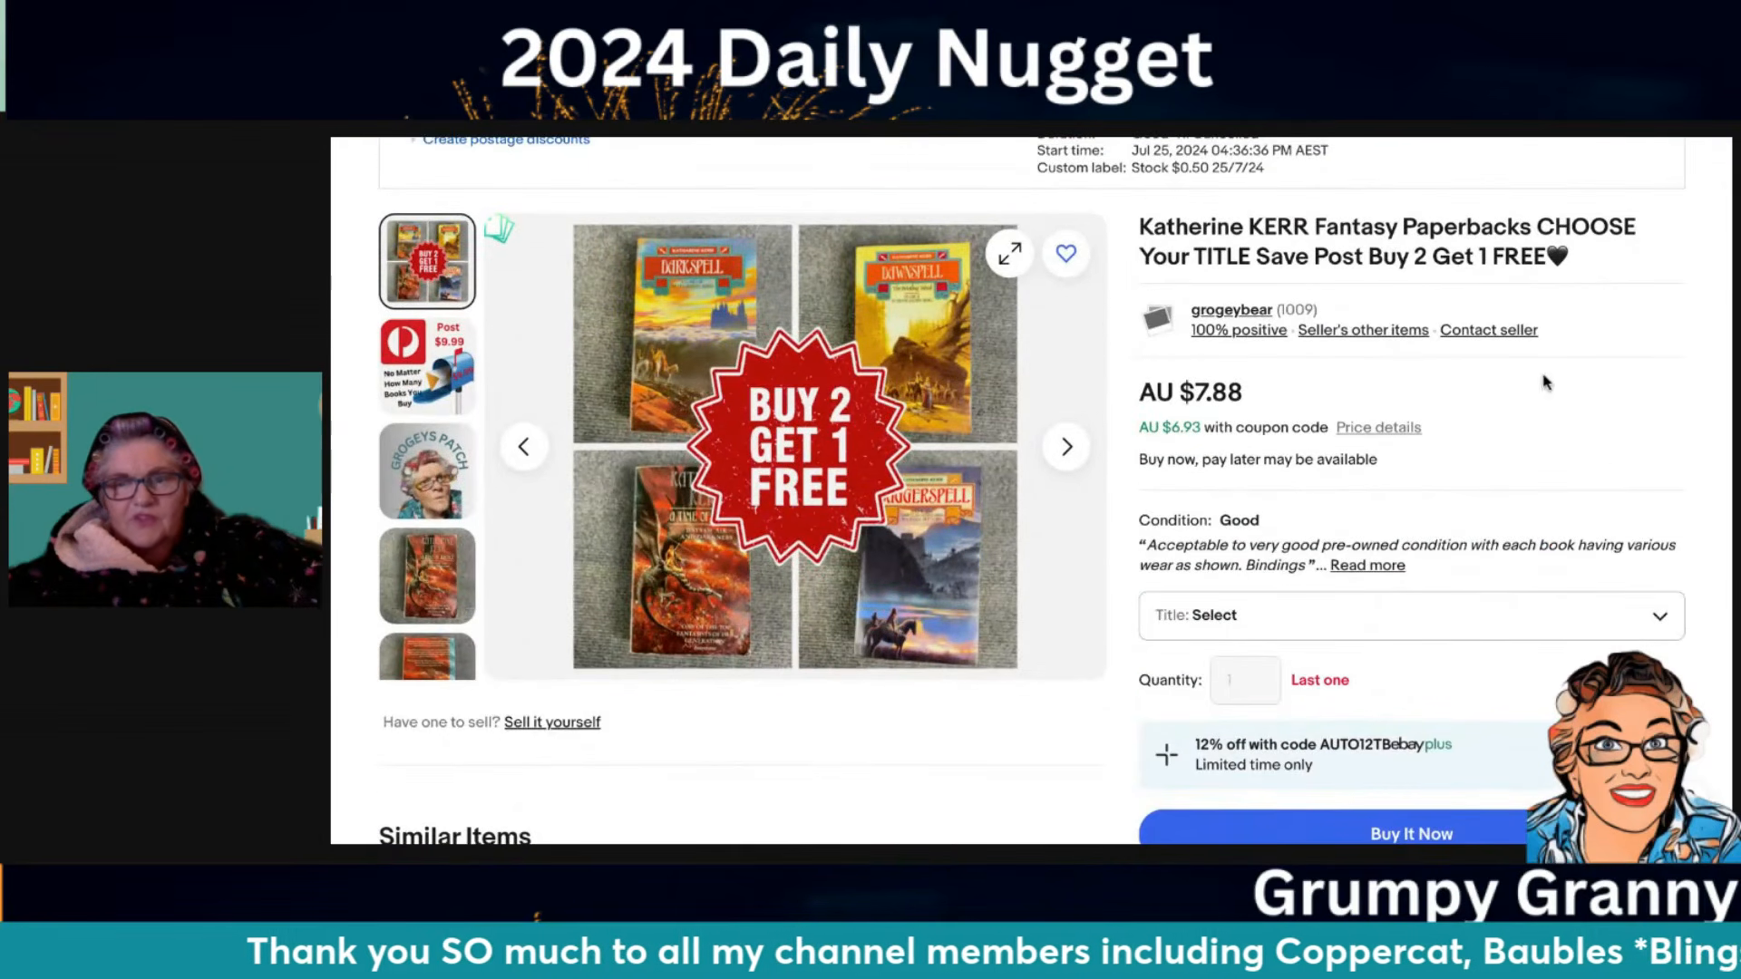
scroll(1041, 711, down, 1)
scroll(1041, 711, up, 1)
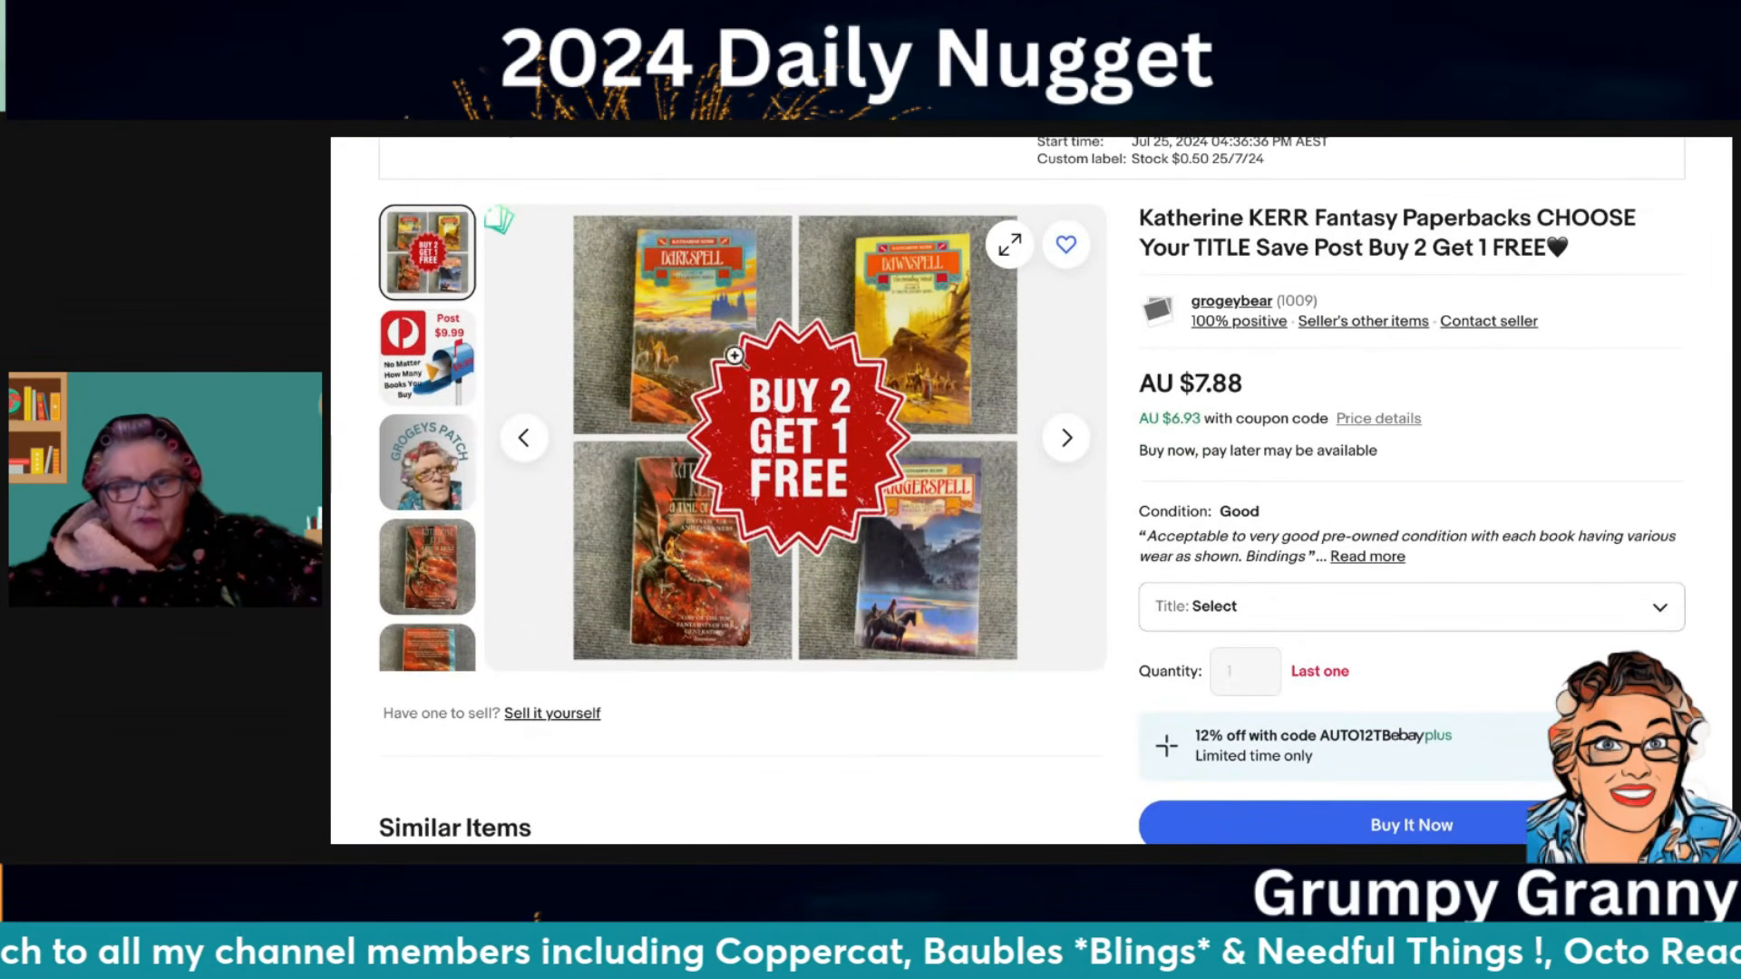
click(1067, 440)
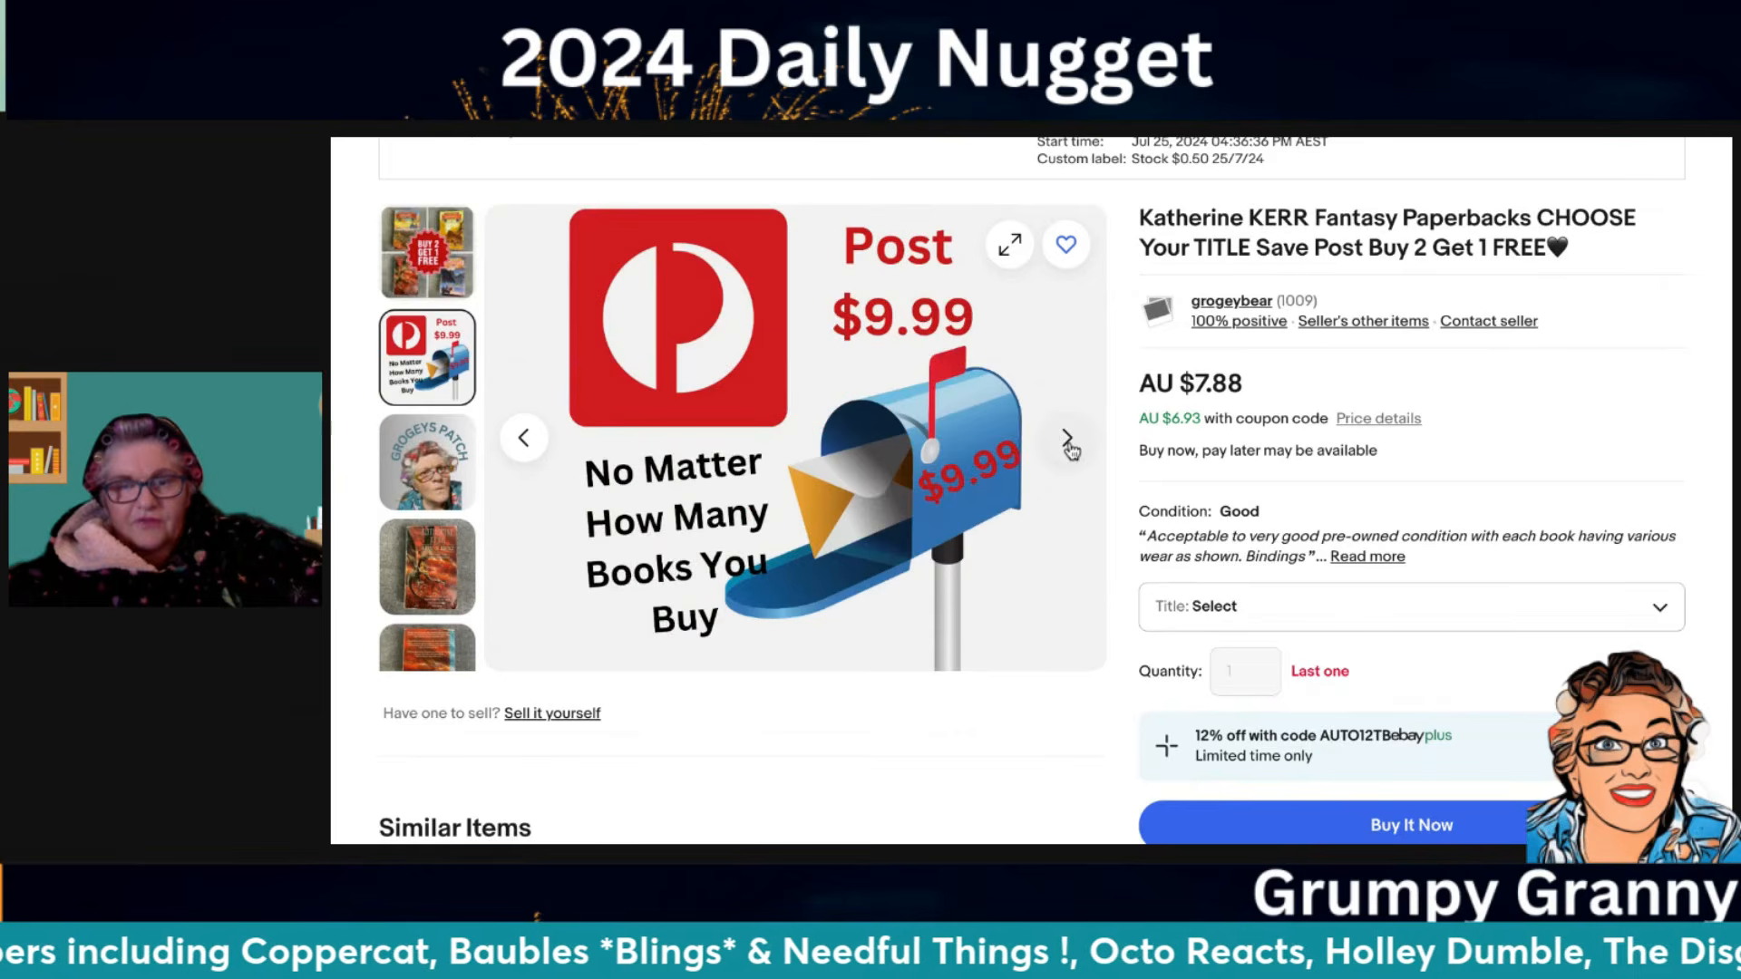
click(1069, 442)
click(1069, 442)
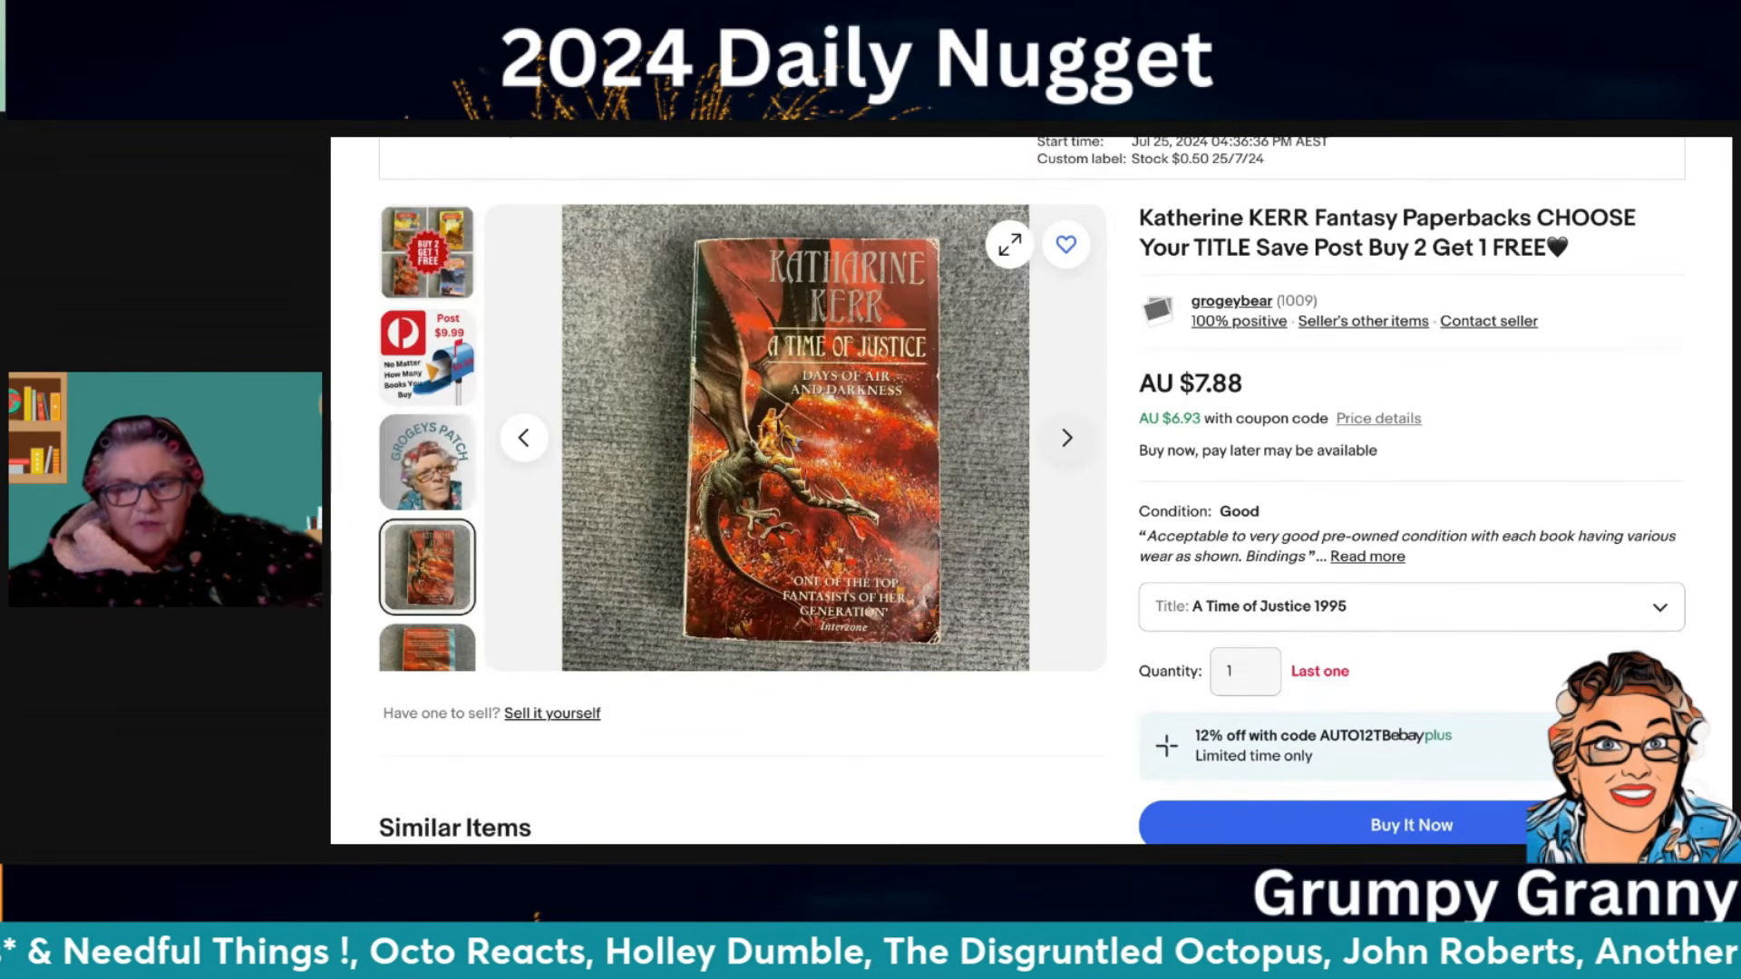
click(1067, 440)
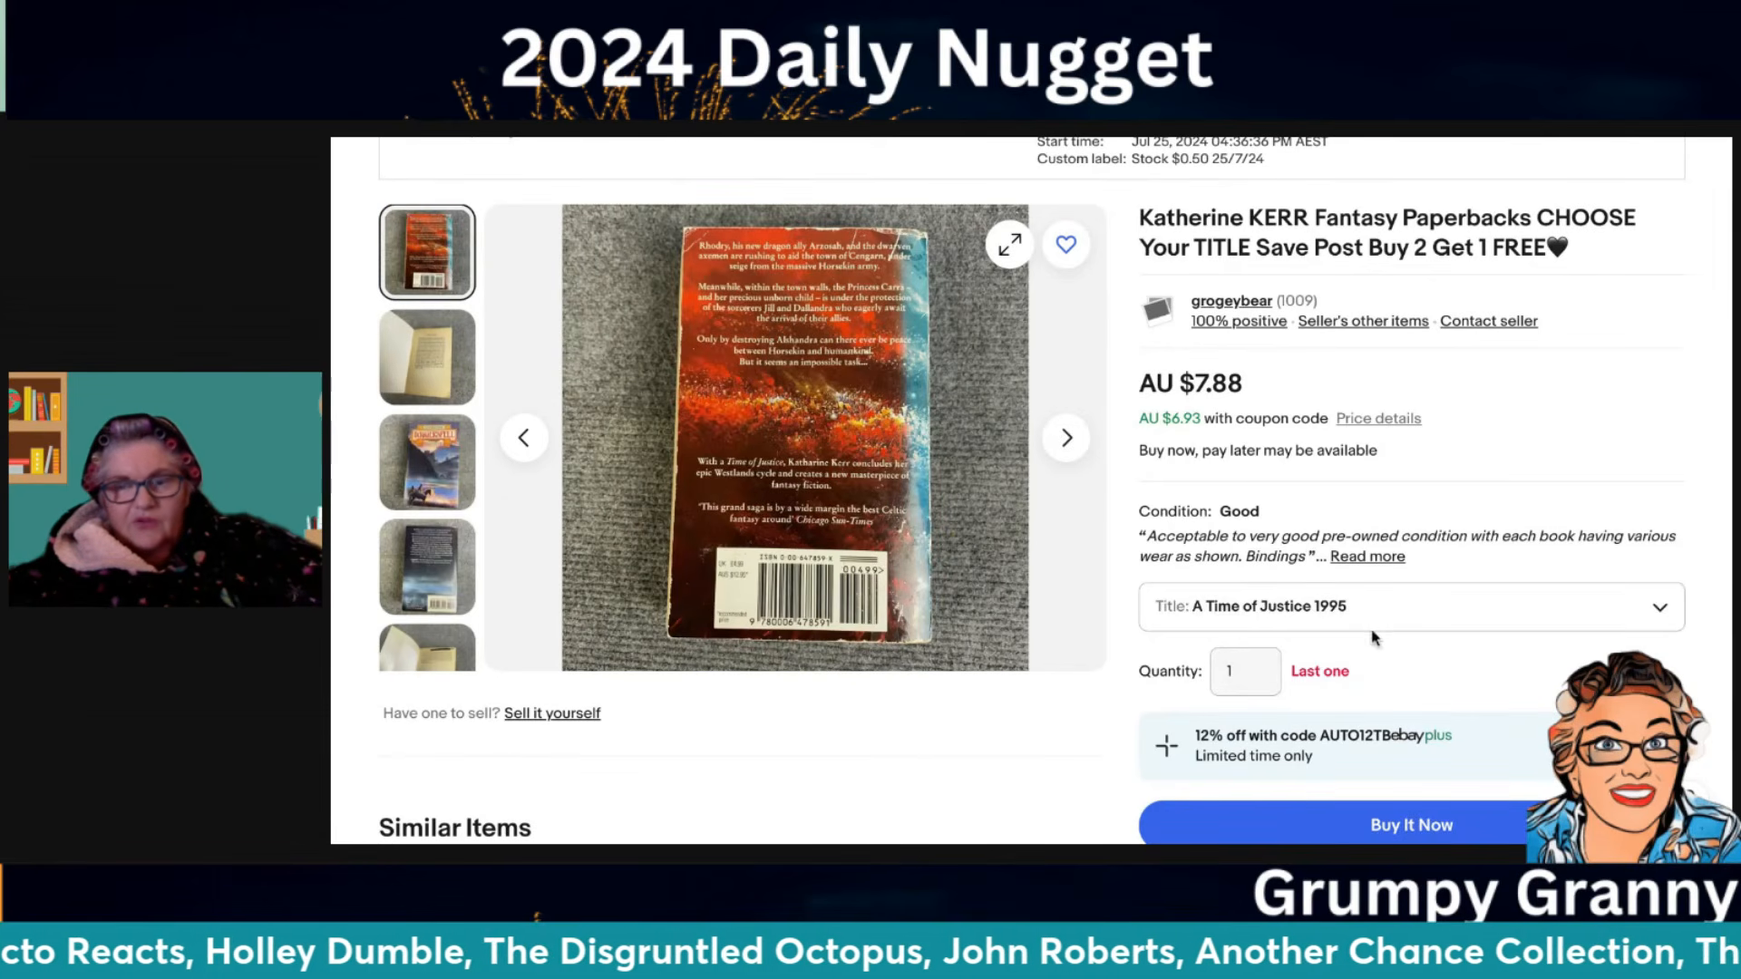
click(1068, 439)
click(1067, 440)
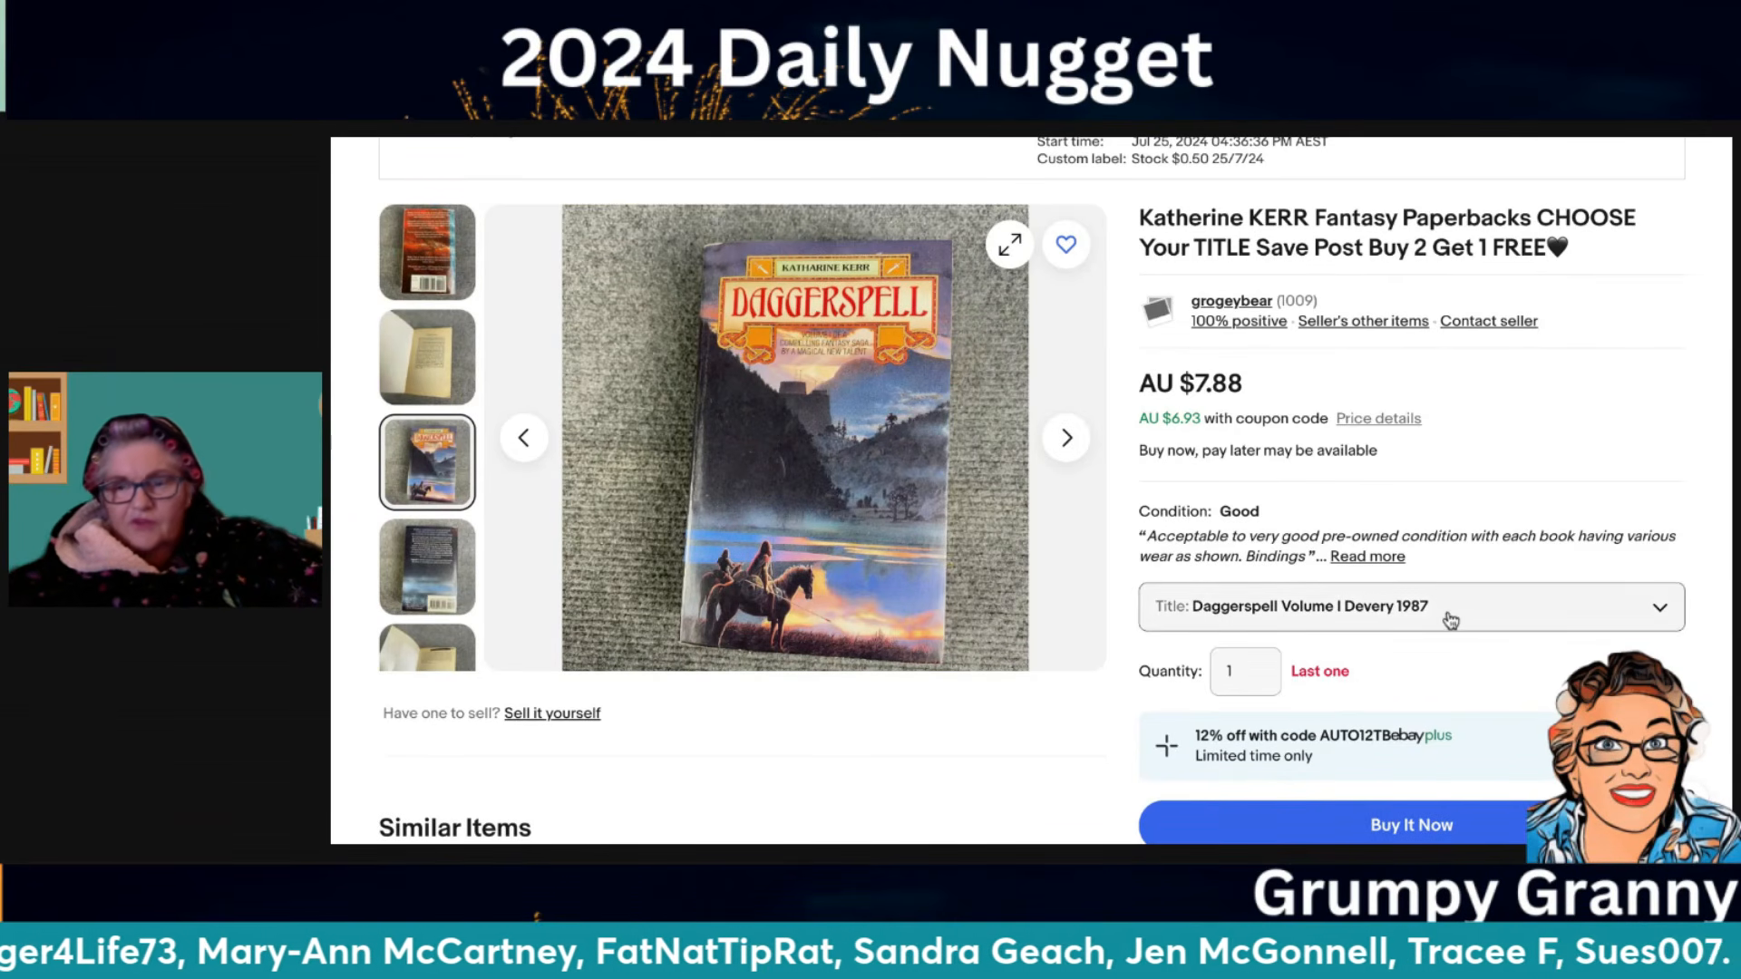
Examine the live listing's purchase options, postage, item specifics and seller description
scroll(1447, 682, down, 2)
scroll(1447, 682, down, 1)
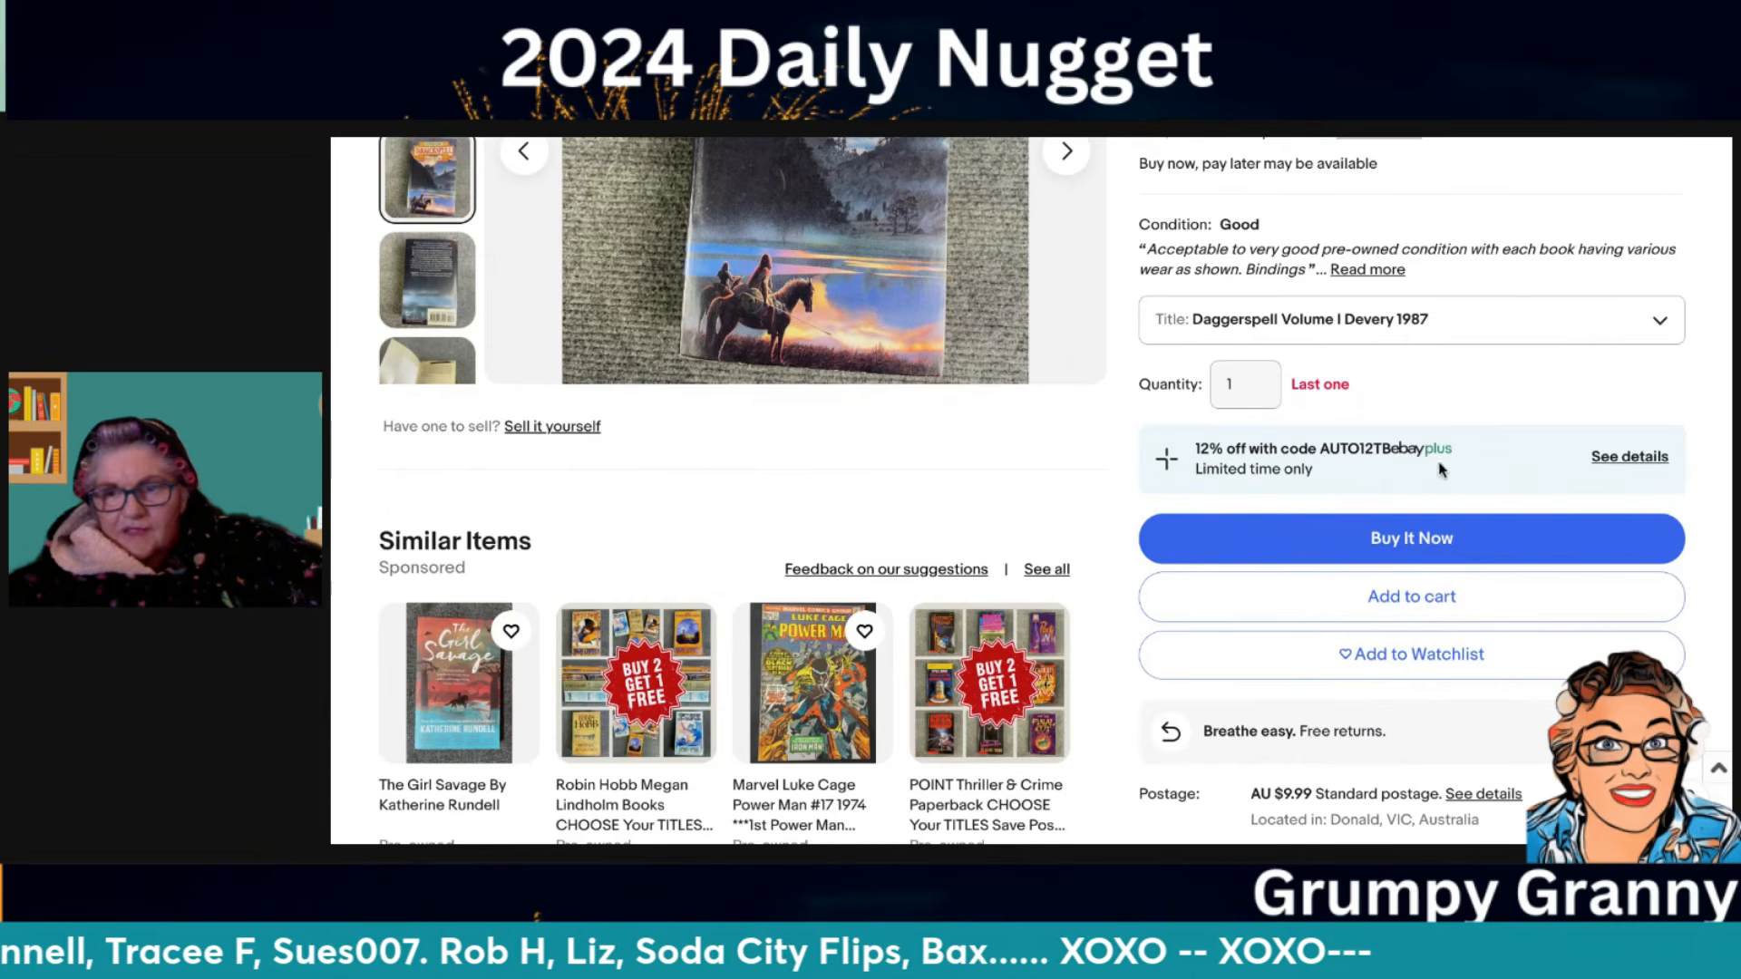
scroll(1401, 467, down, 1)
scroll(1401, 467, up, 4)
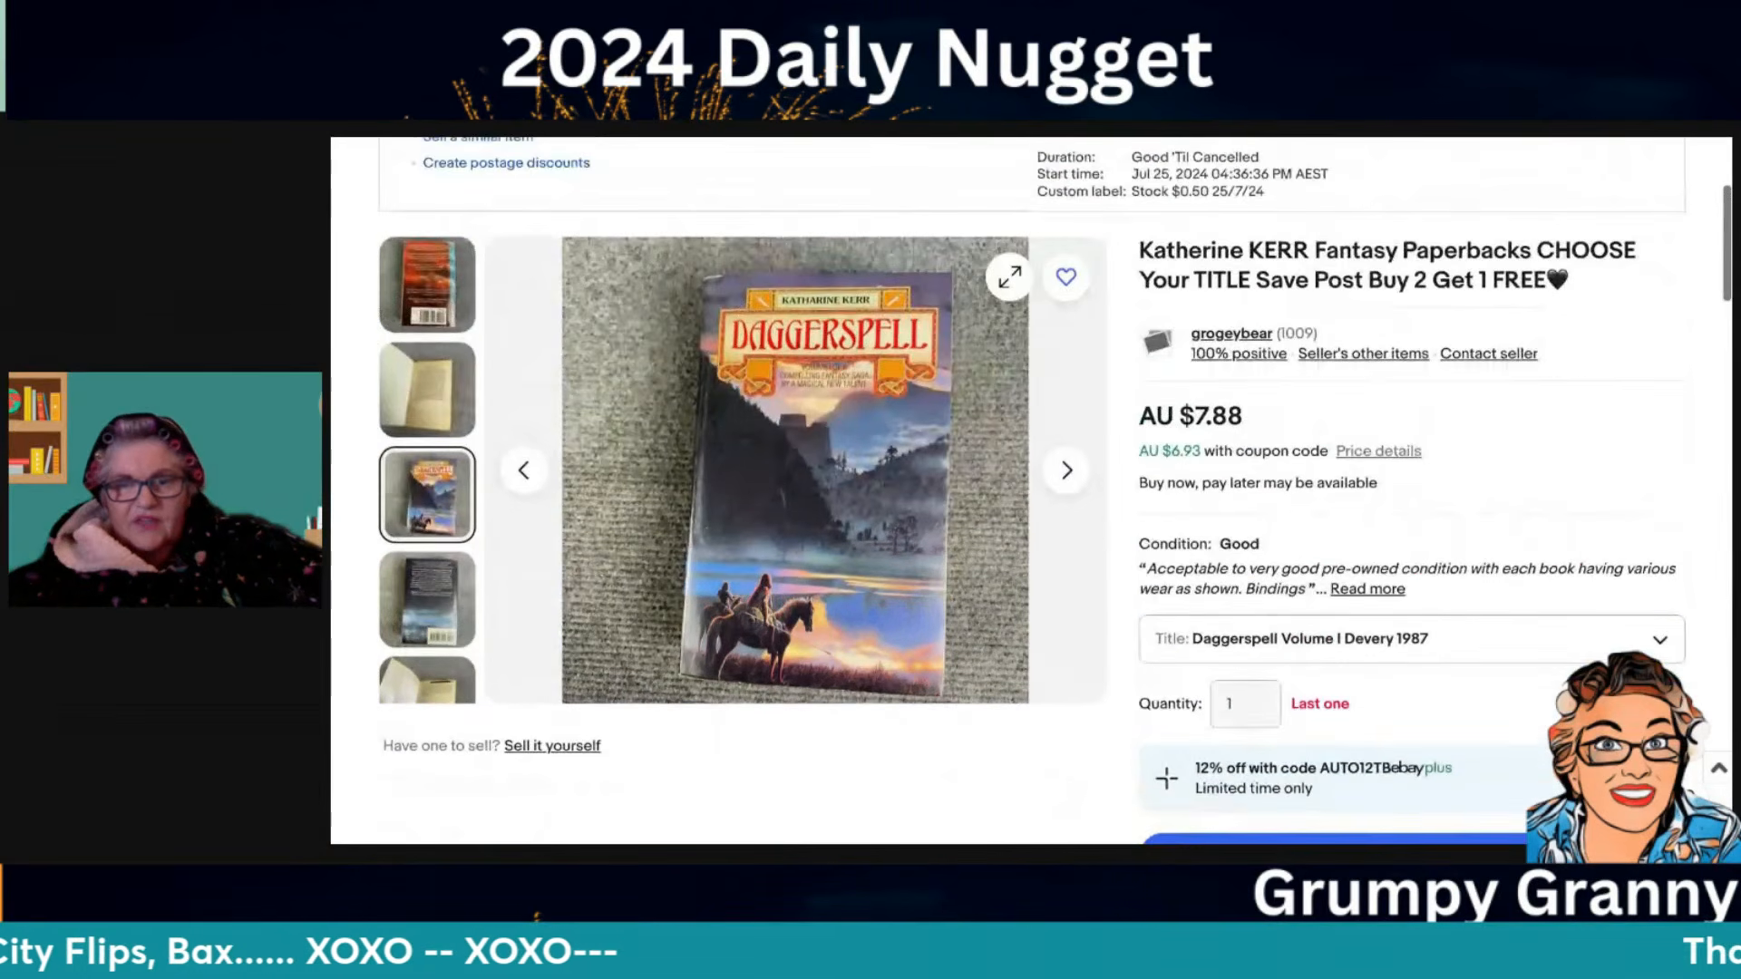
scroll(1032, 490, down, 15)
scroll(1170, 489, down, 5)
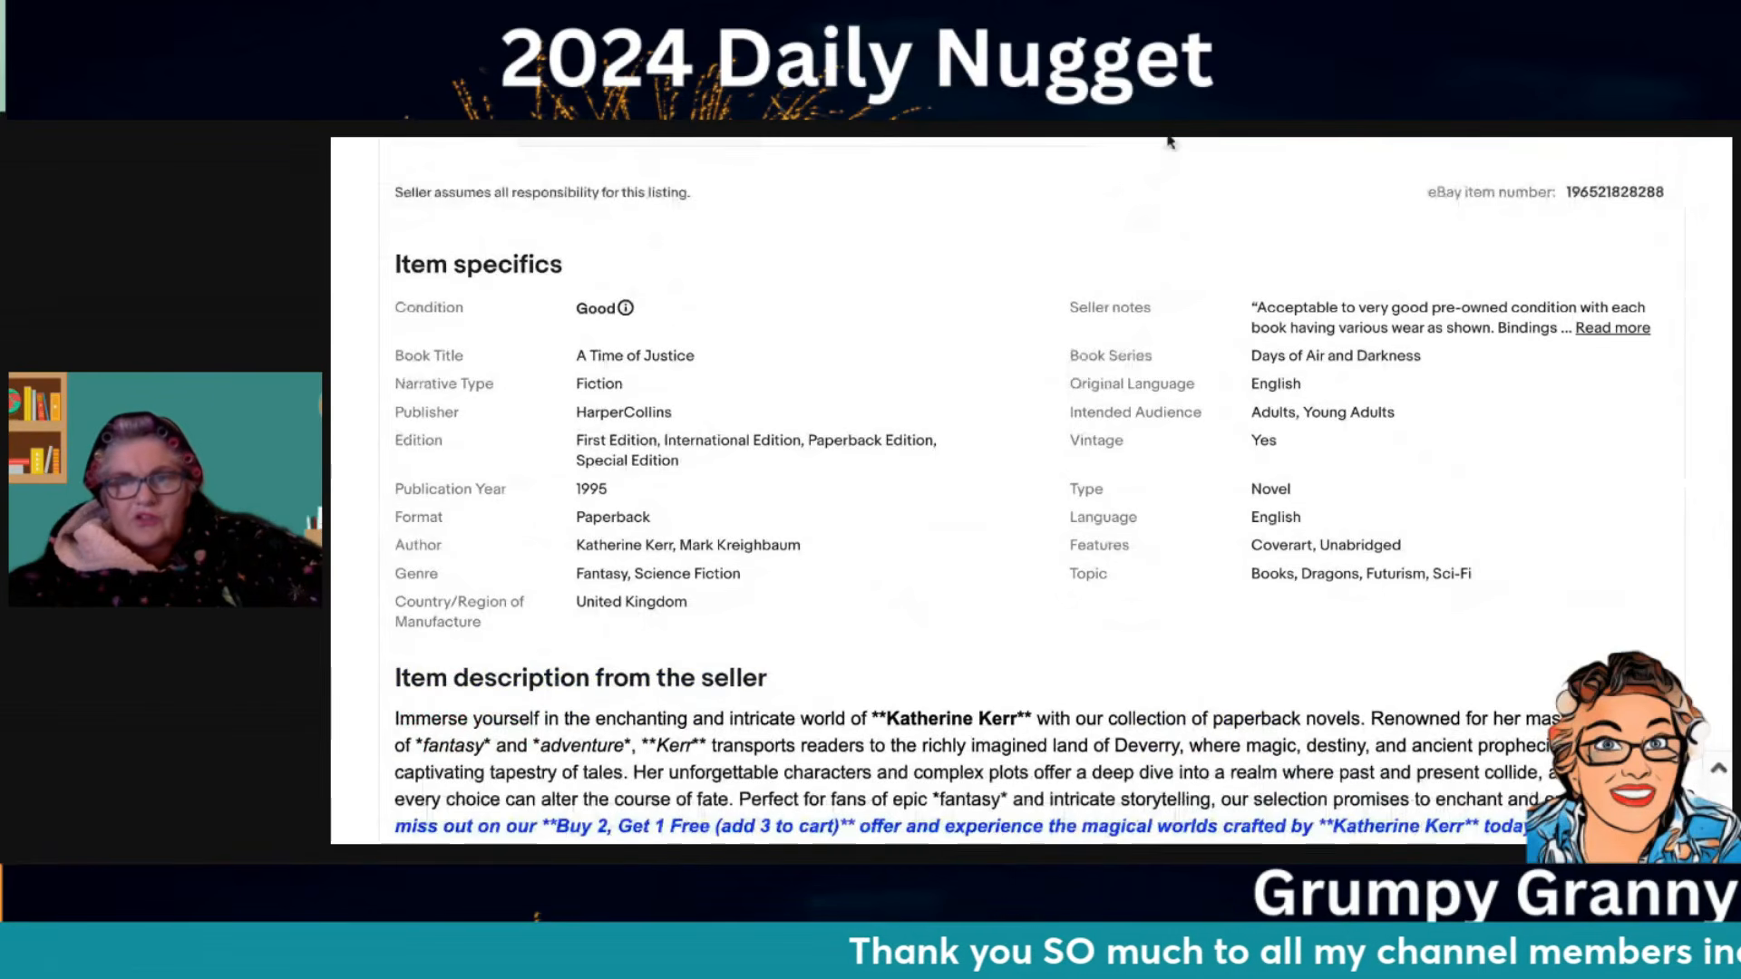
scroll(1179, 181, up, 15)
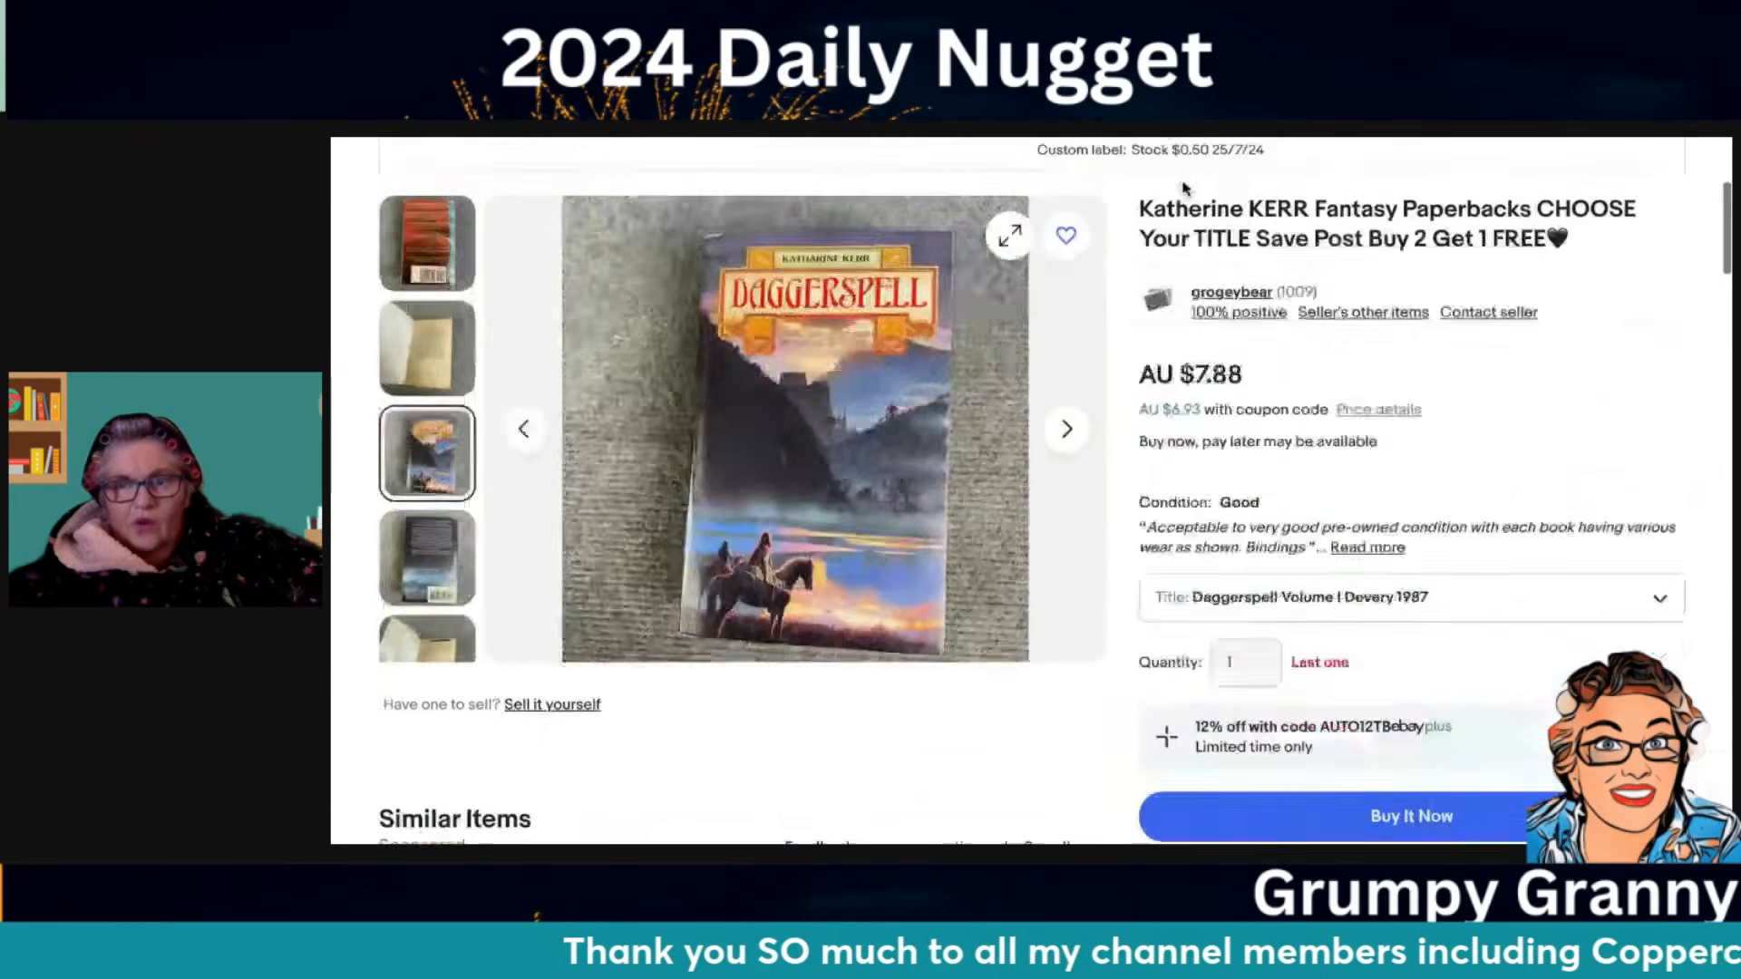
Preview the live listing's A Time of Justice 1995 and Dawnspell variations to check their photos
scroll(1183, 188, down, 2)
click(1661, 489)
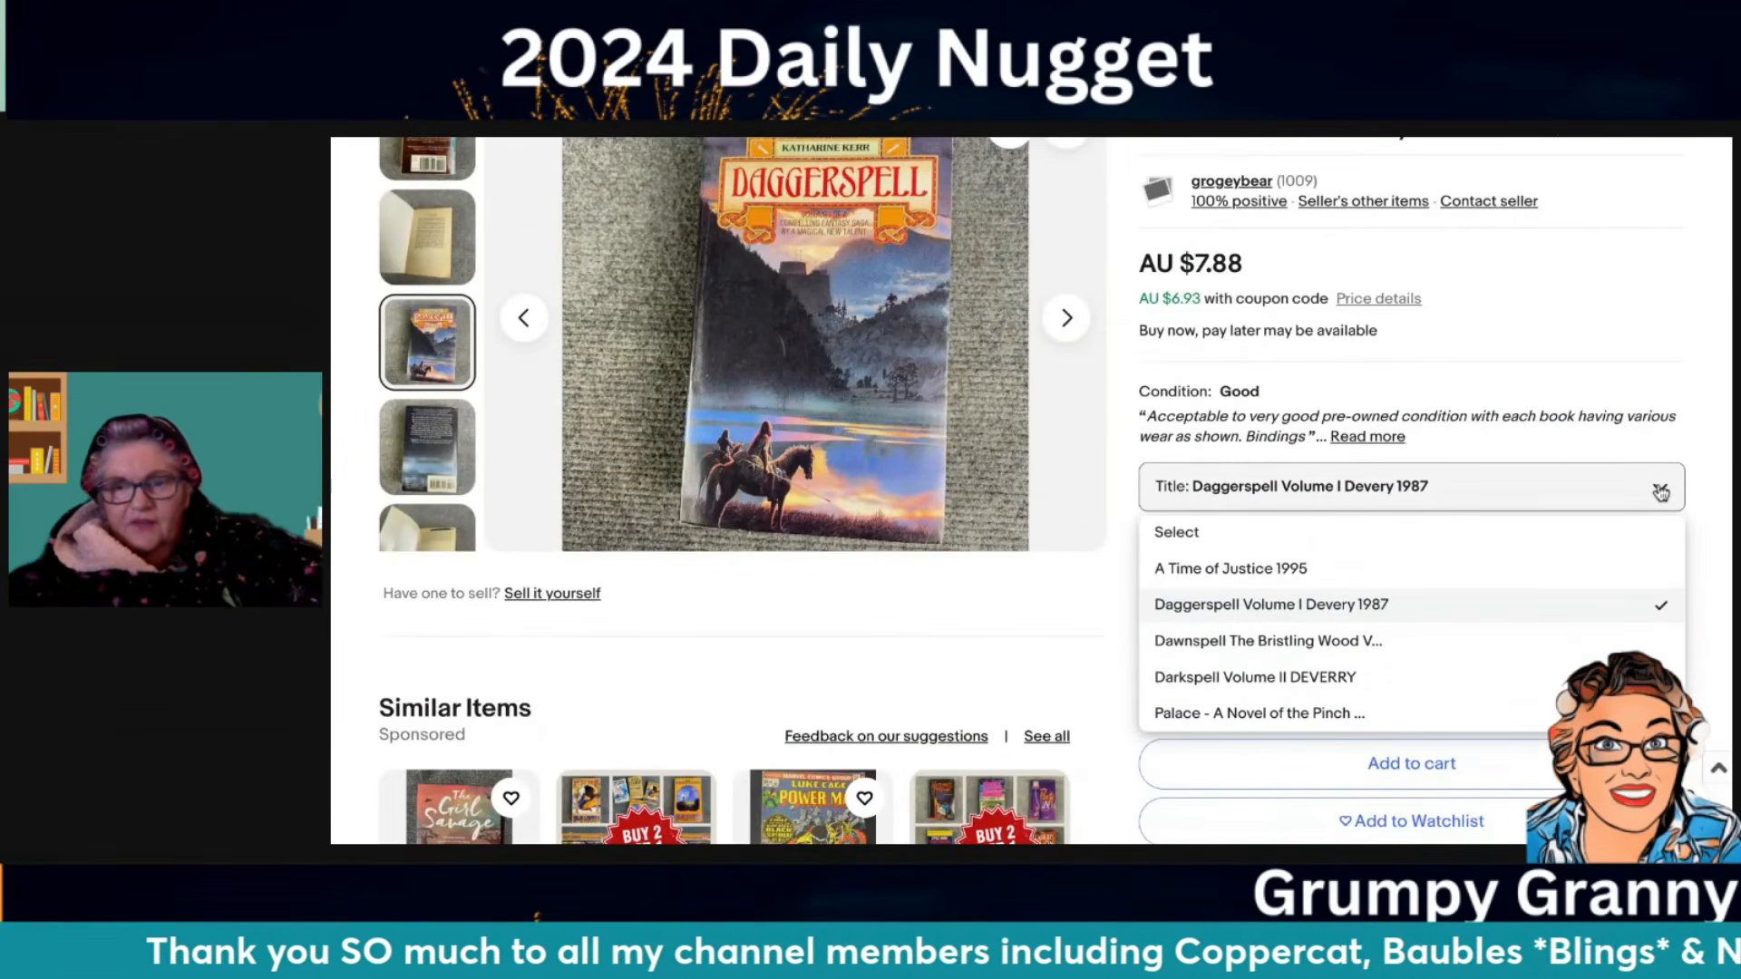
click(1547, 569)
scroll(1614, 526, up, 5)
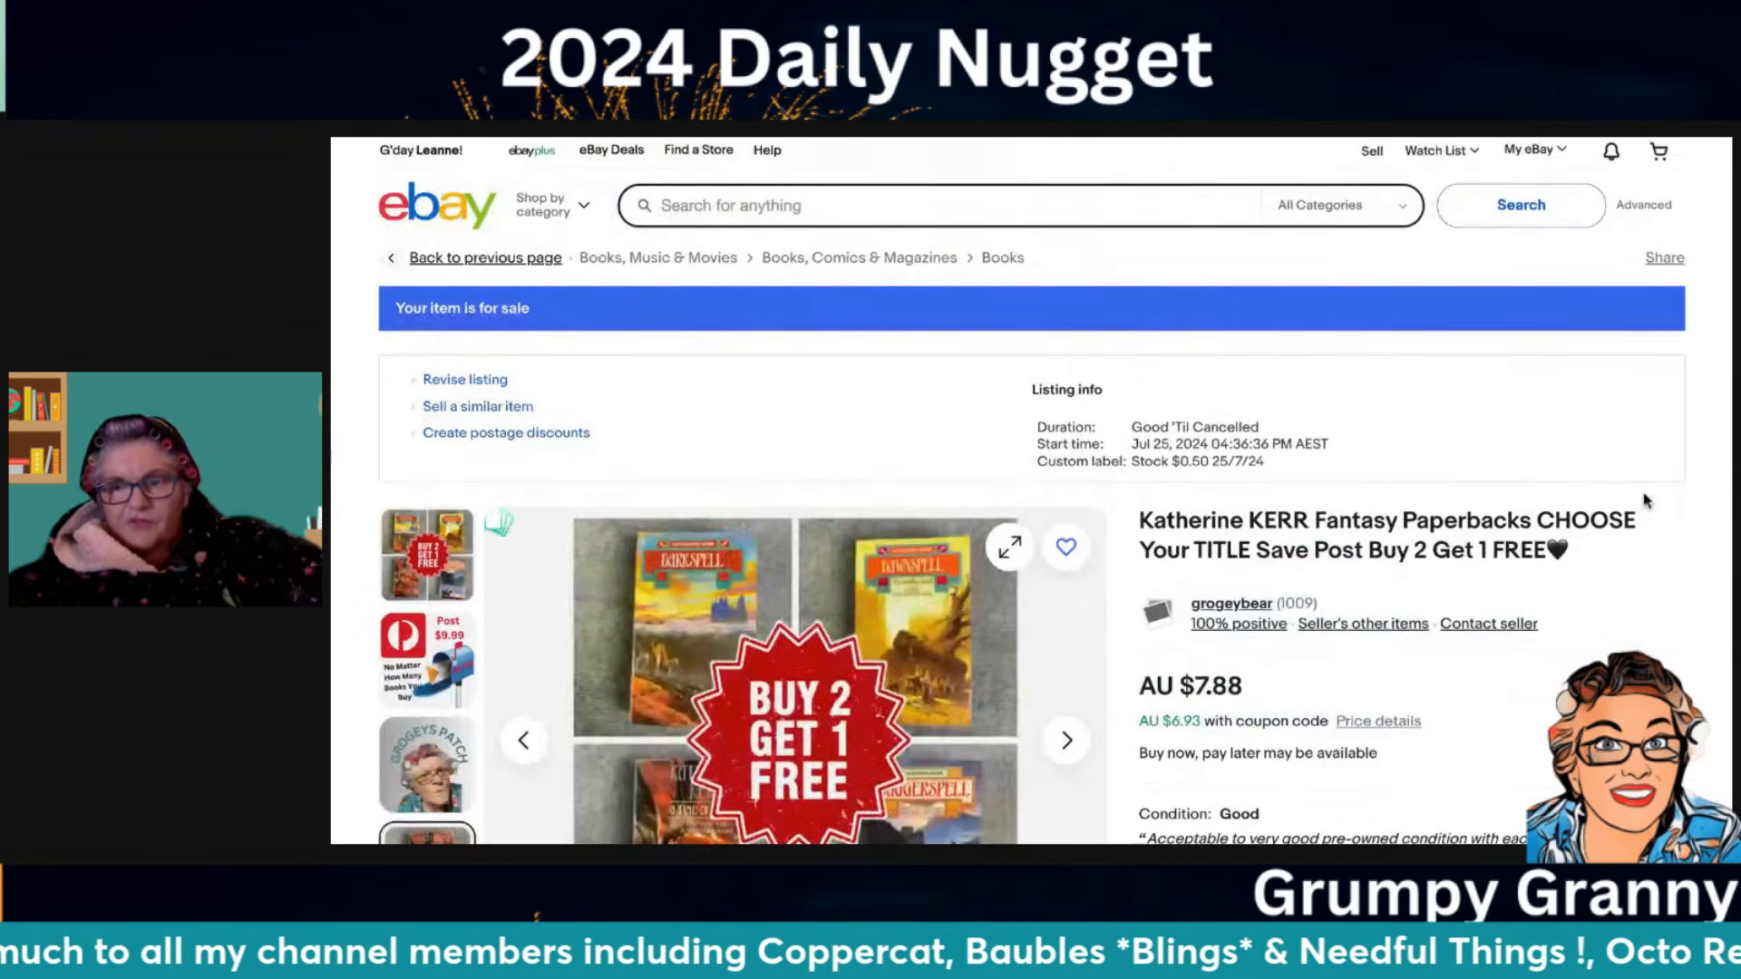
scroll(1643, 489, down, 5)
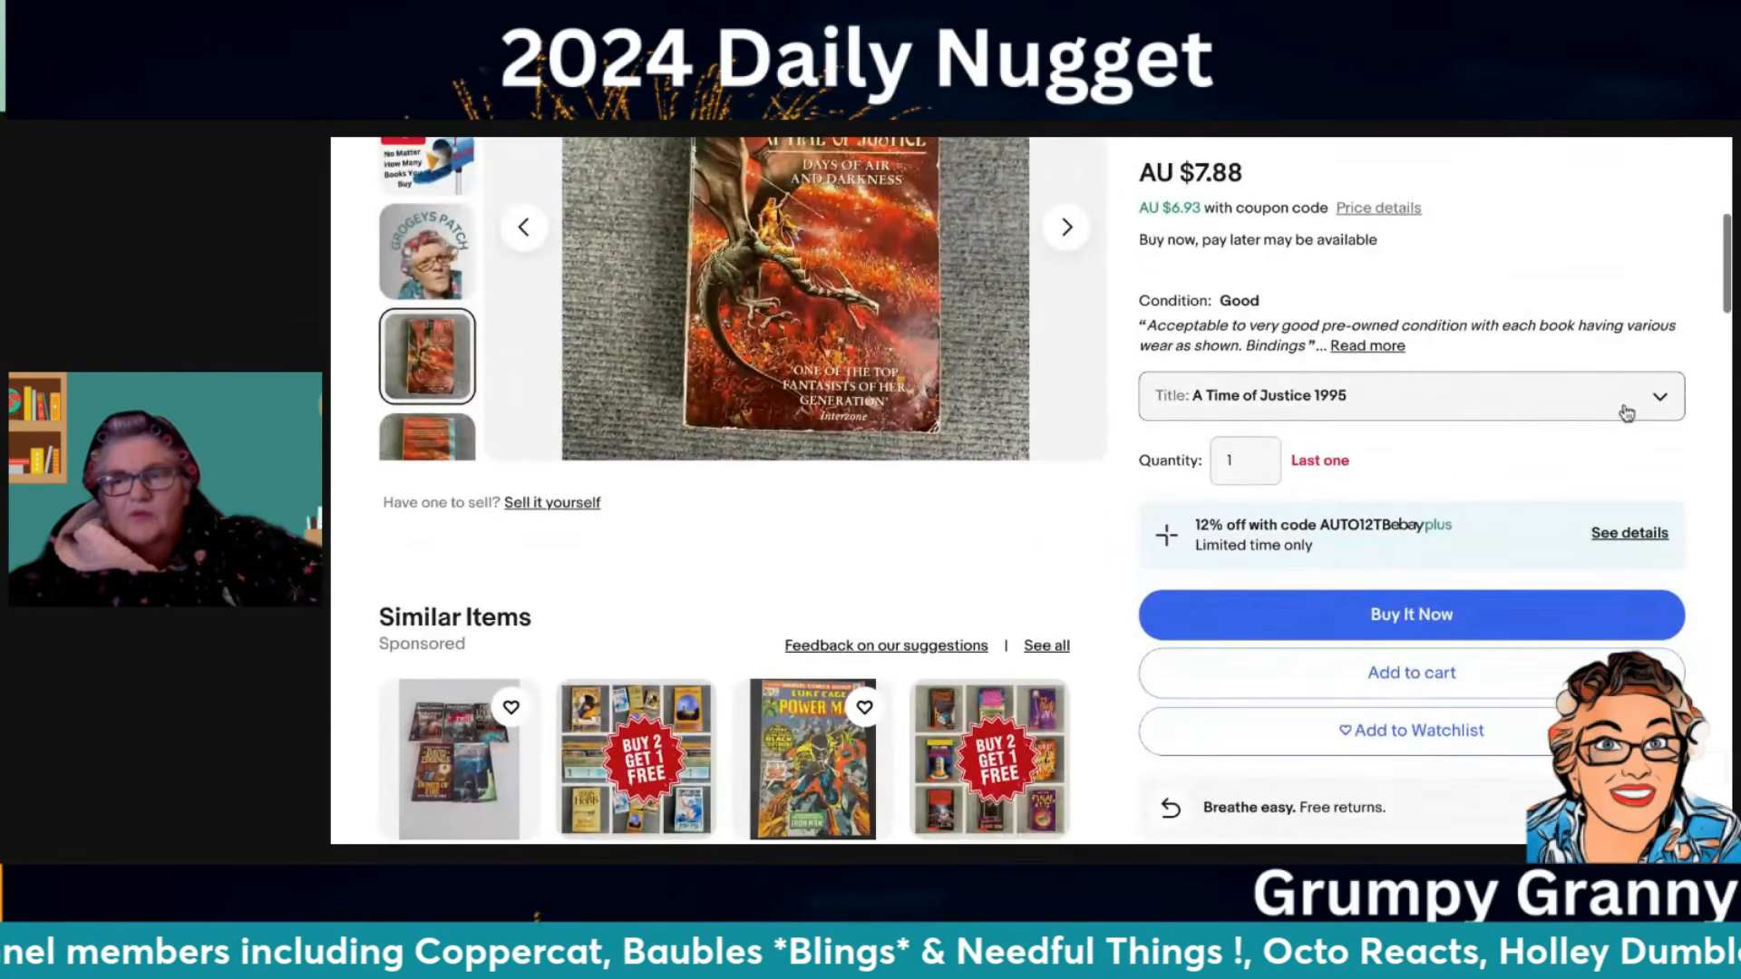
click(1660, 401)
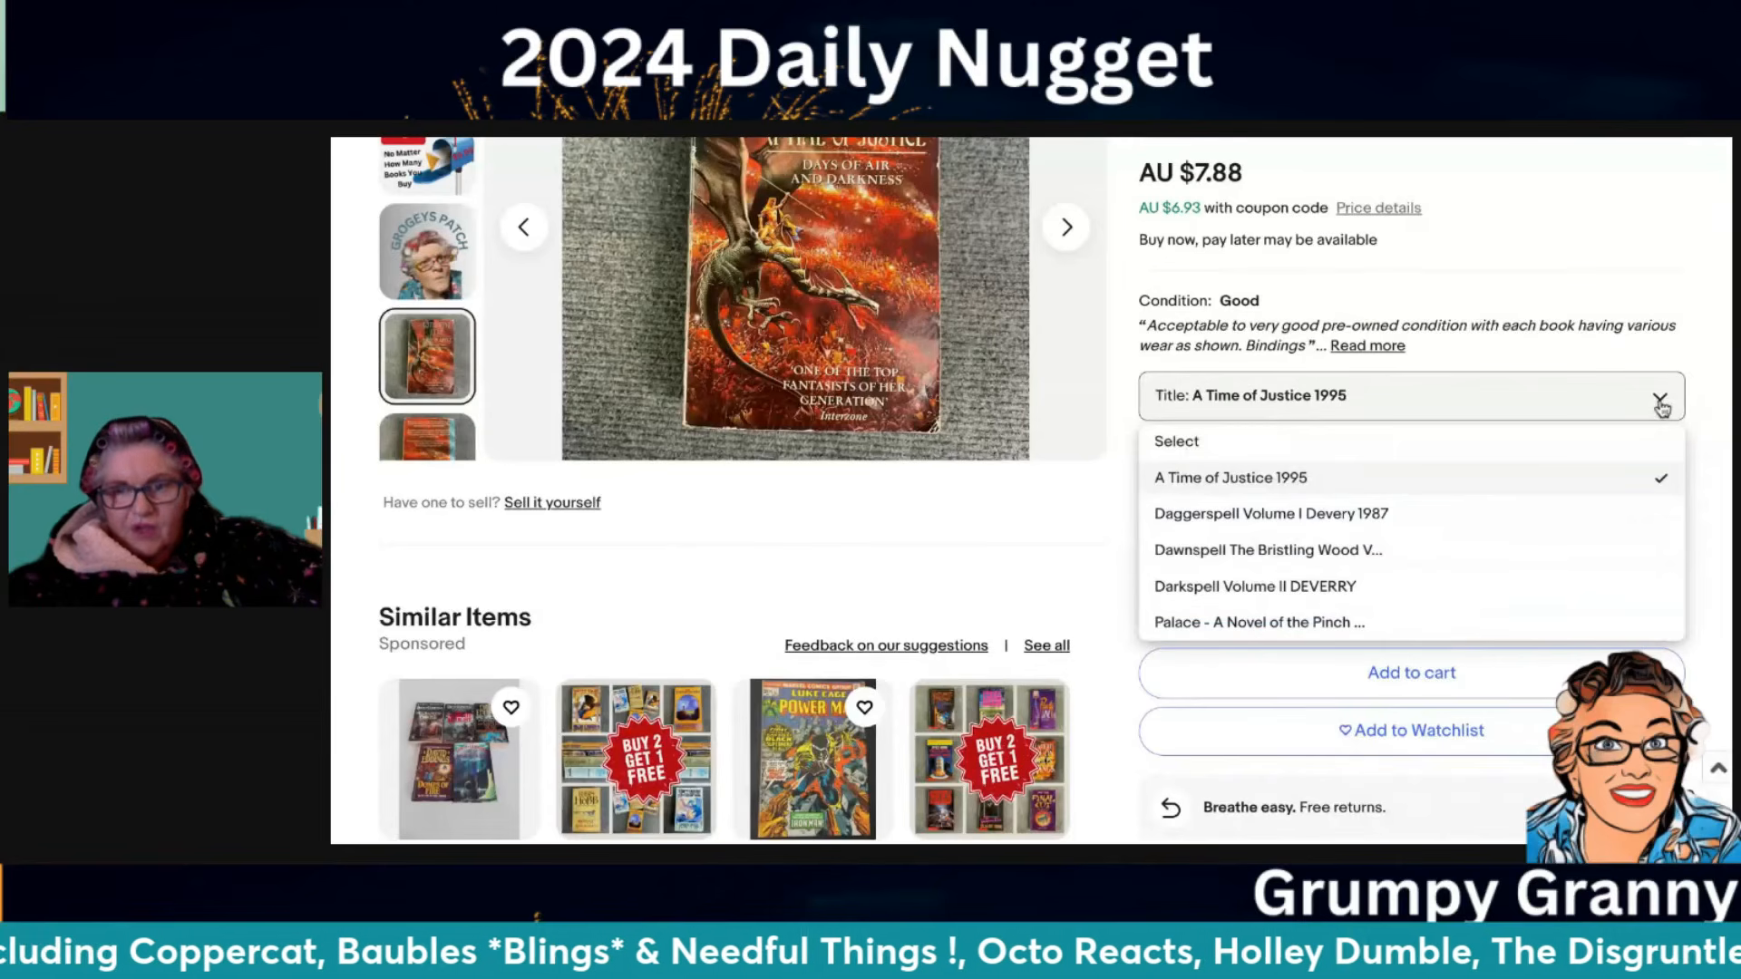
click(1333, 548)
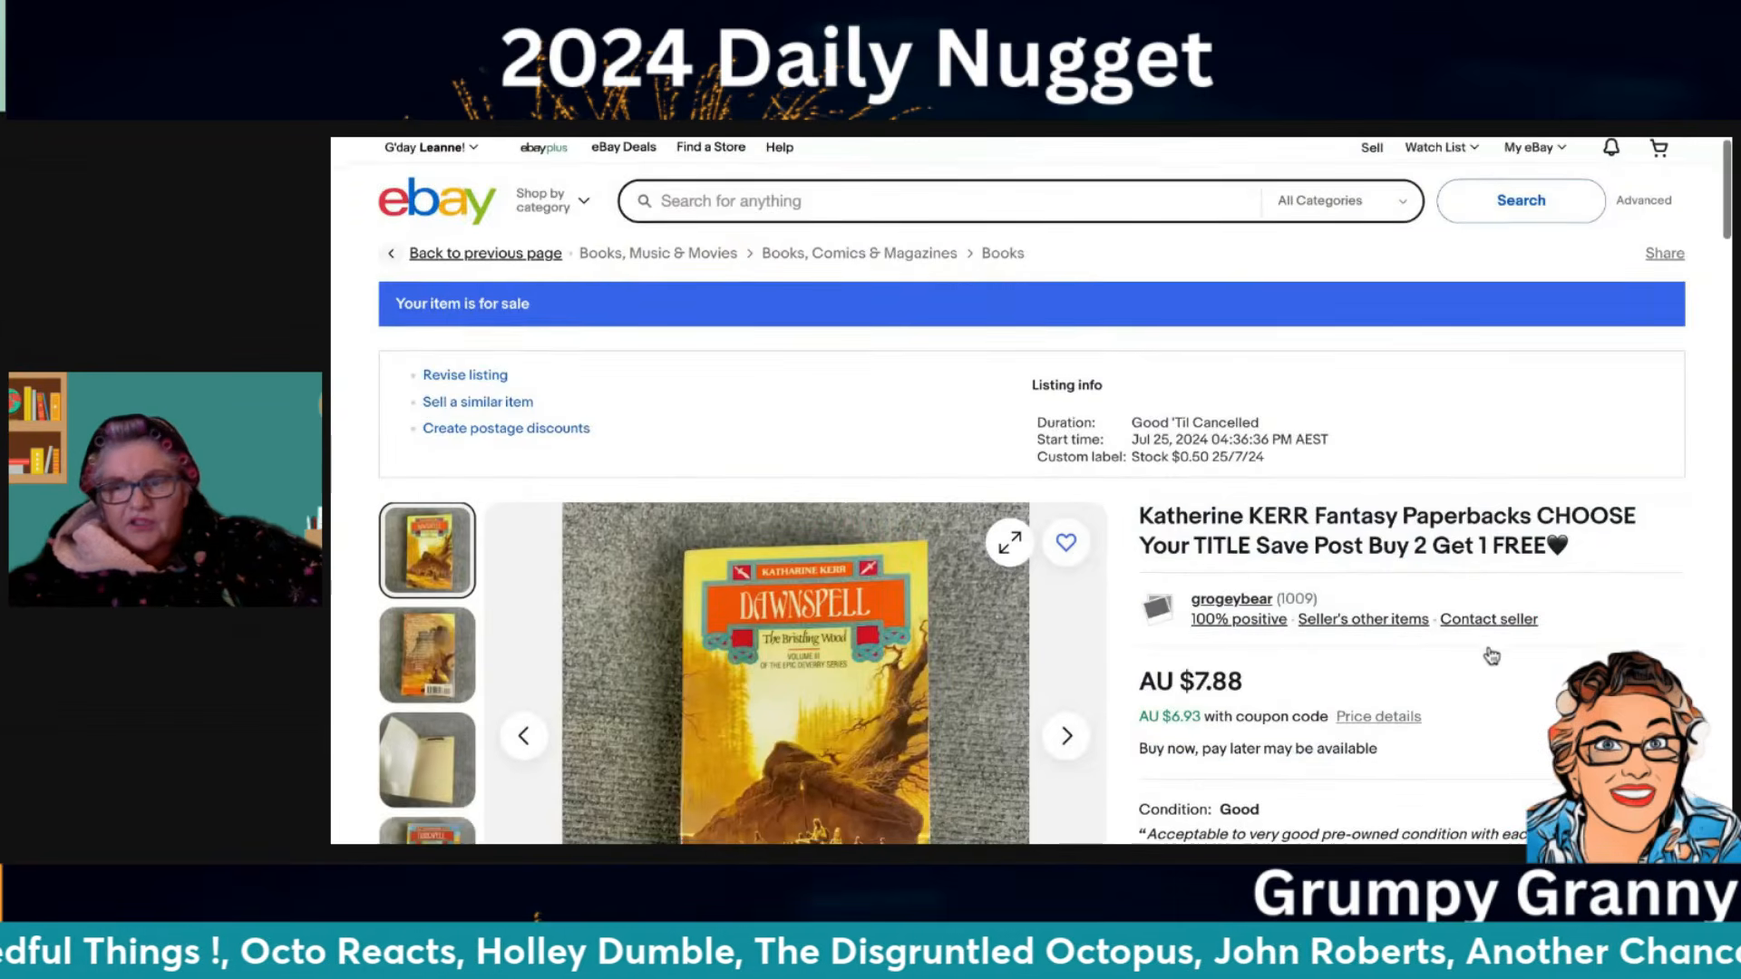
Read the listing's item specifics and description, and browse the books on the linked Buy 2 Get 1 Free offer page
scroll(1491, 654, down, 15)
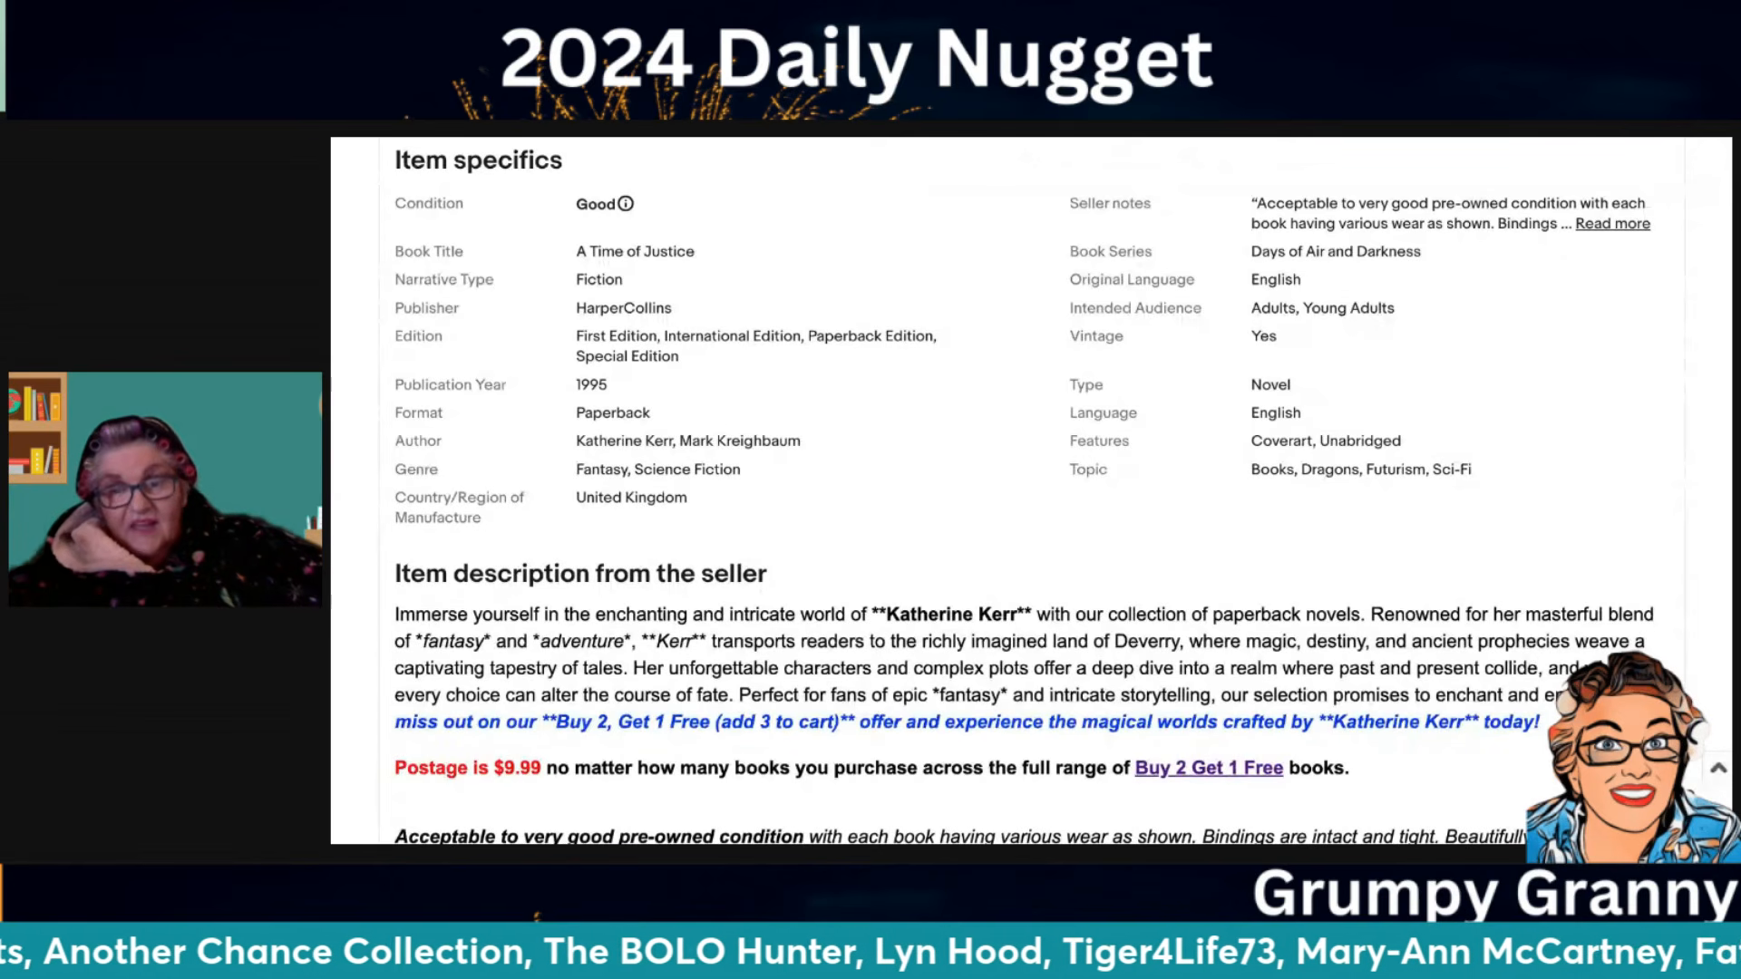
scroll(1549, 472, down, 3)
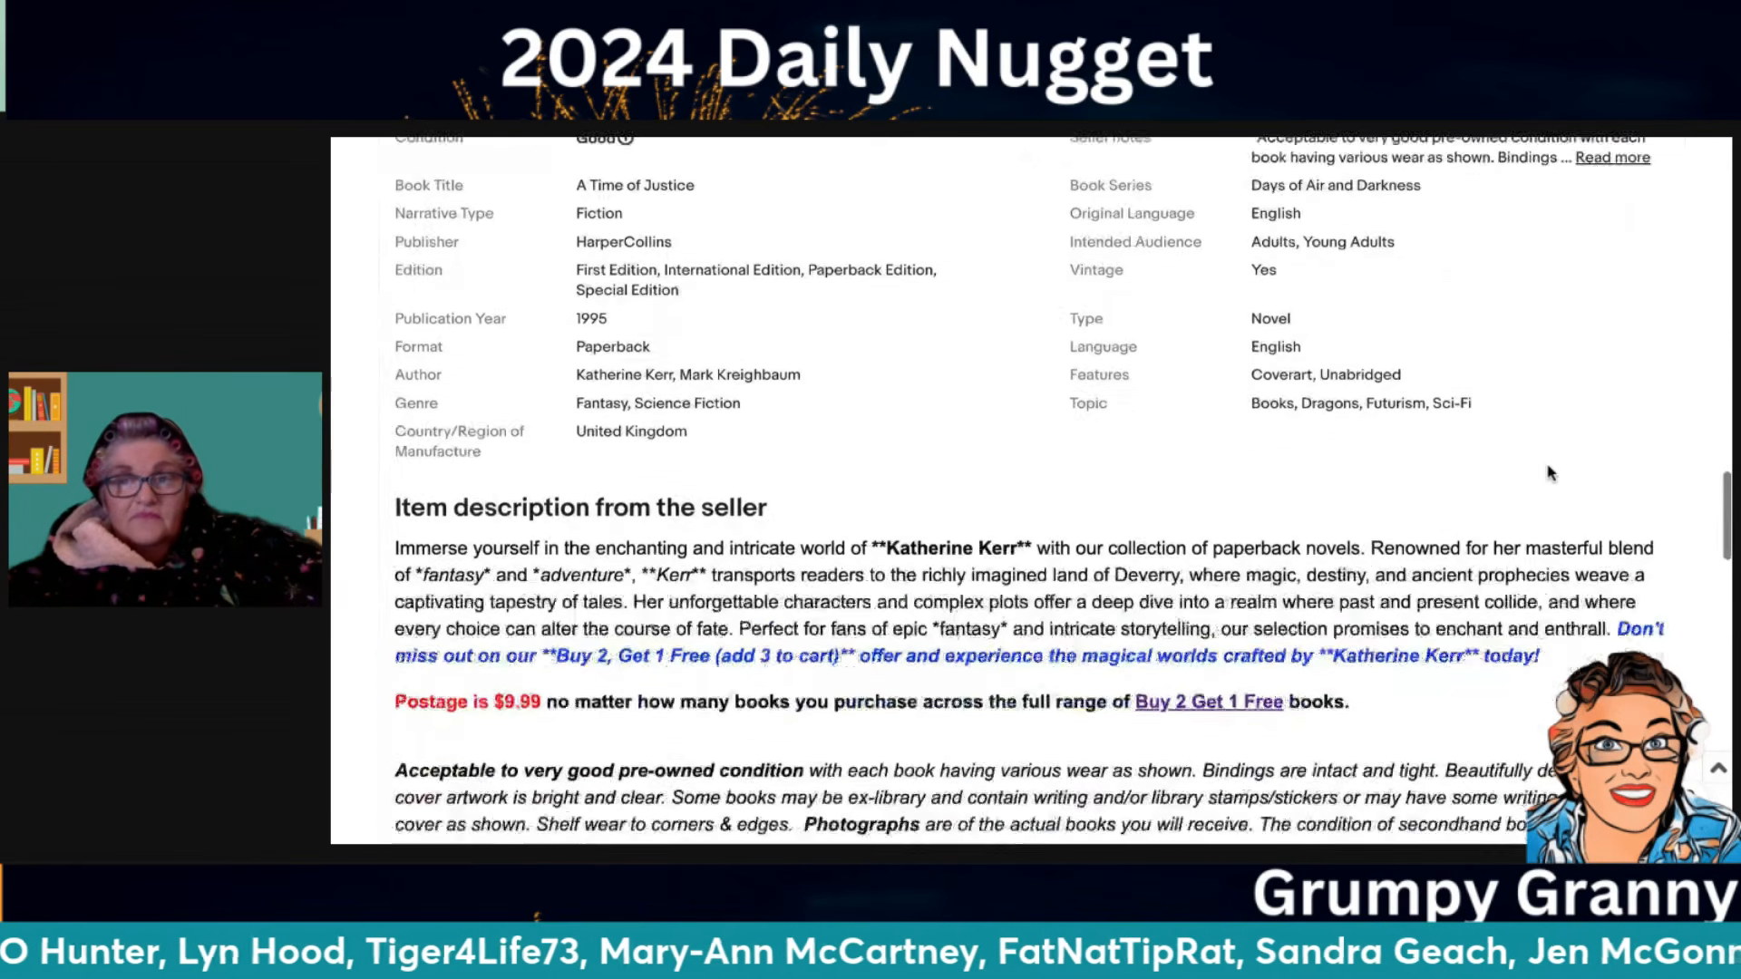
scroll(1549, 472, down, 2)
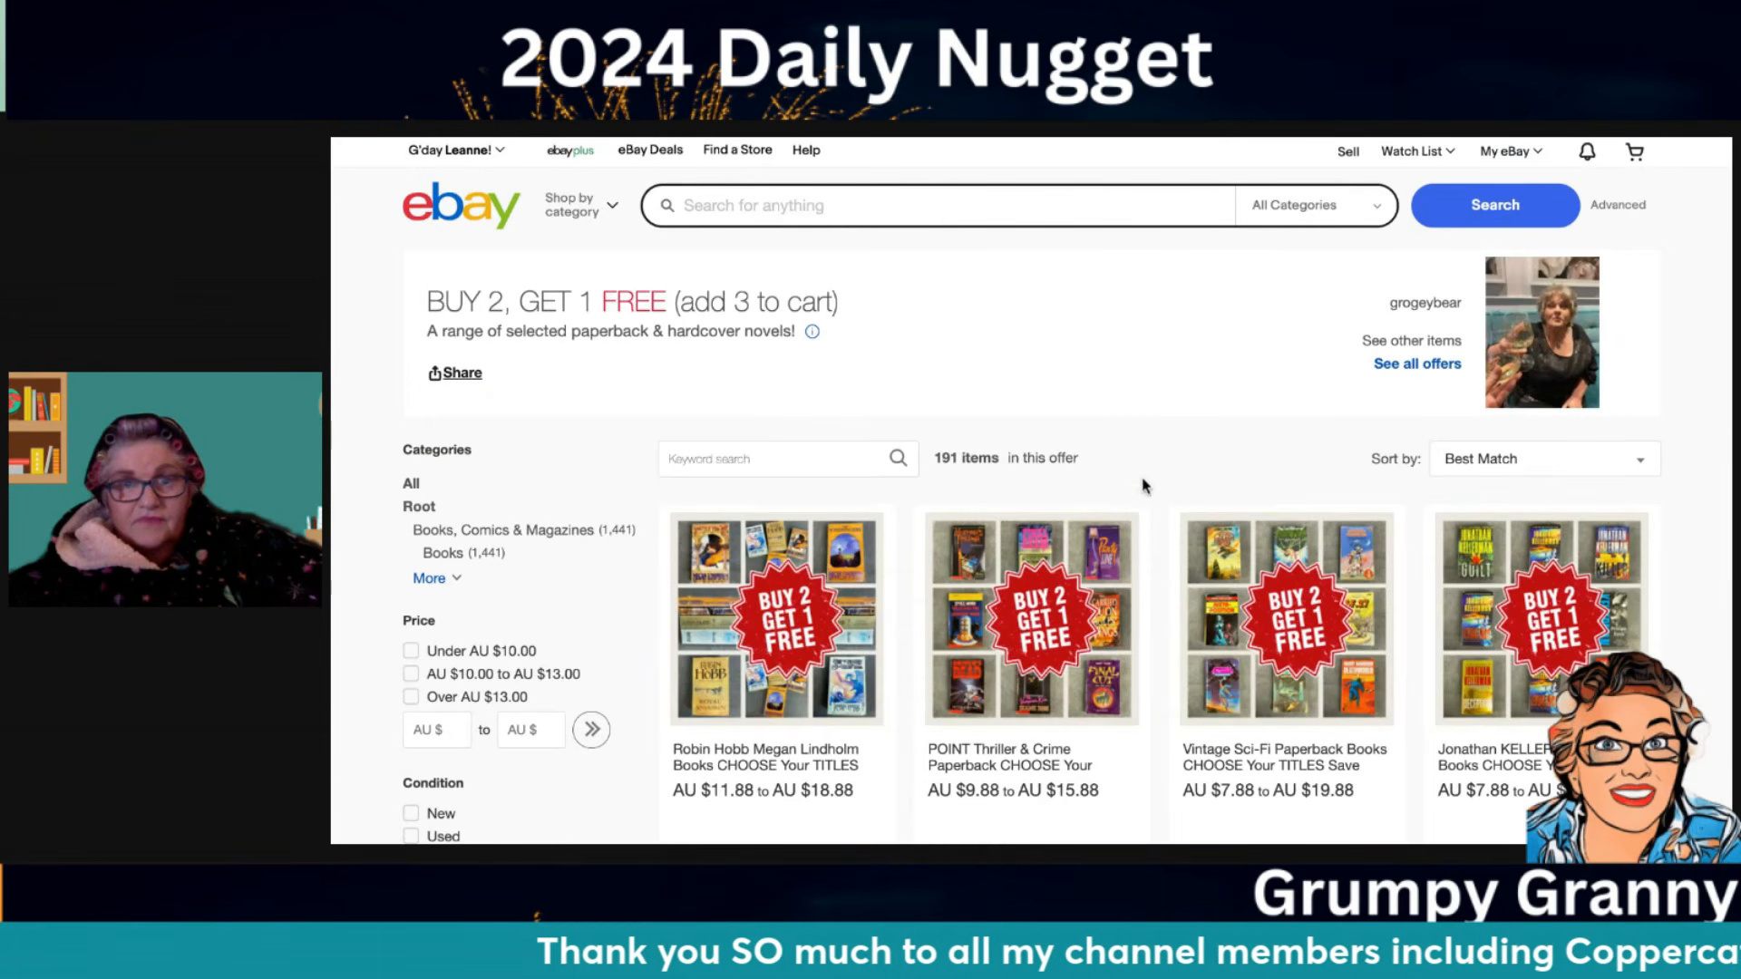
scroll(1161, 602, down, 2)
scroll(1160, 602, down, 4)
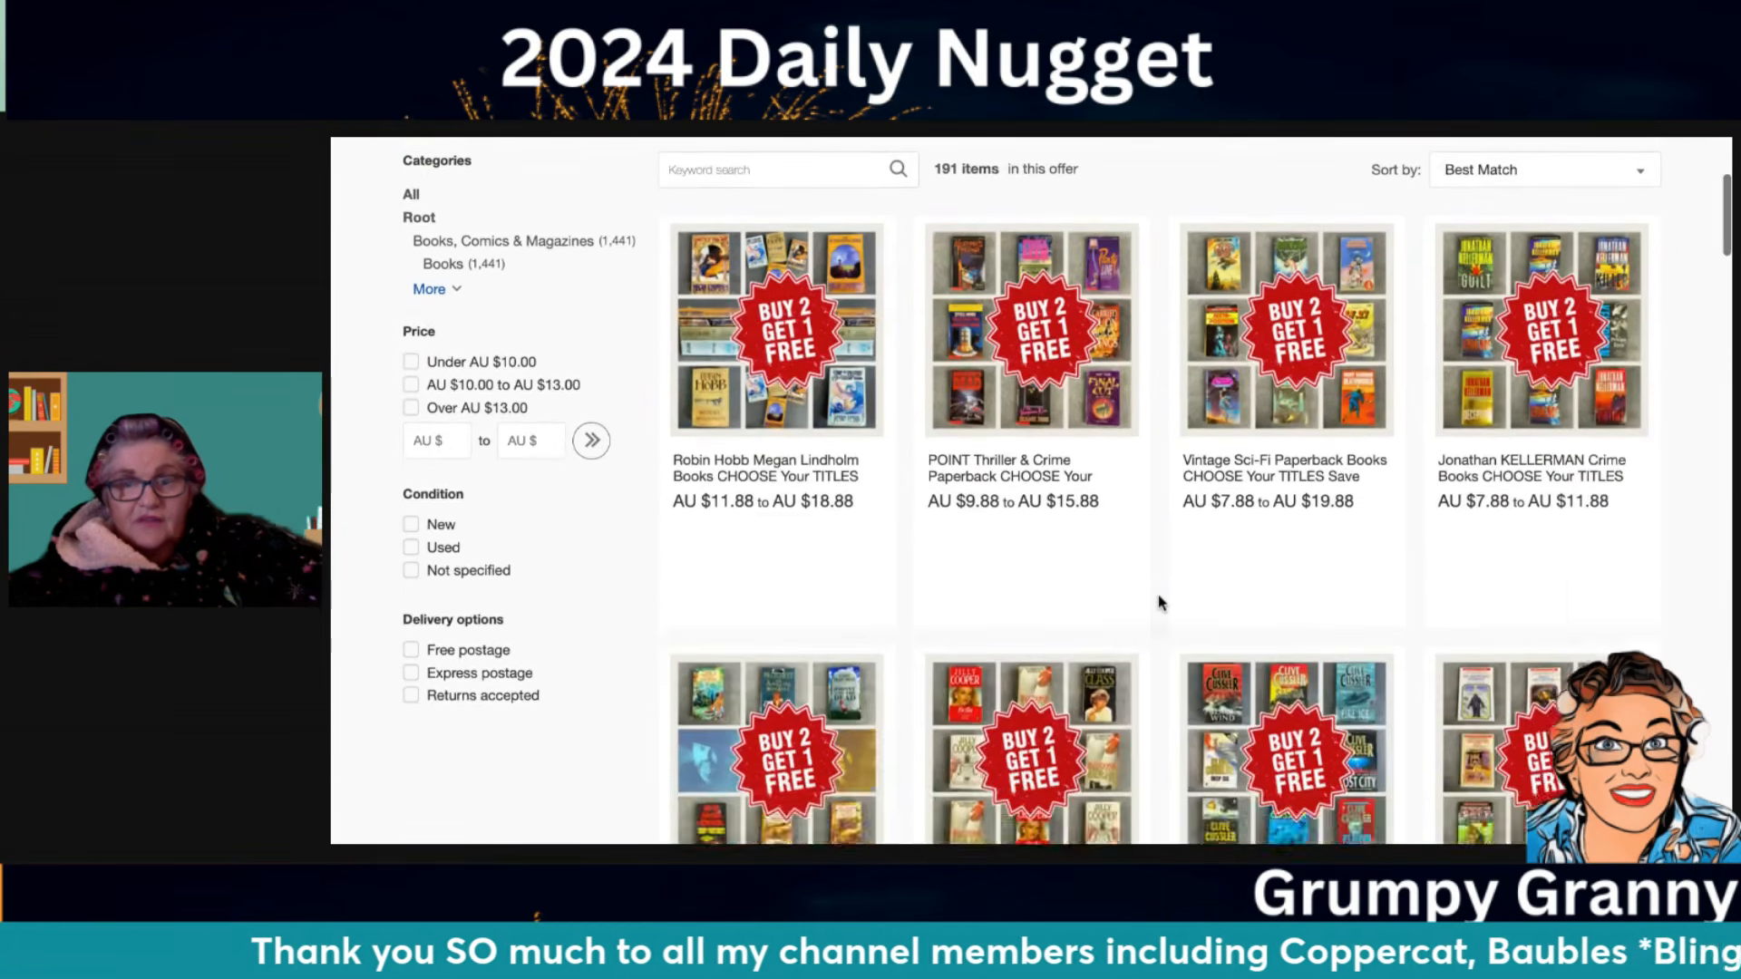
scroll(1161, 602, up, 3)
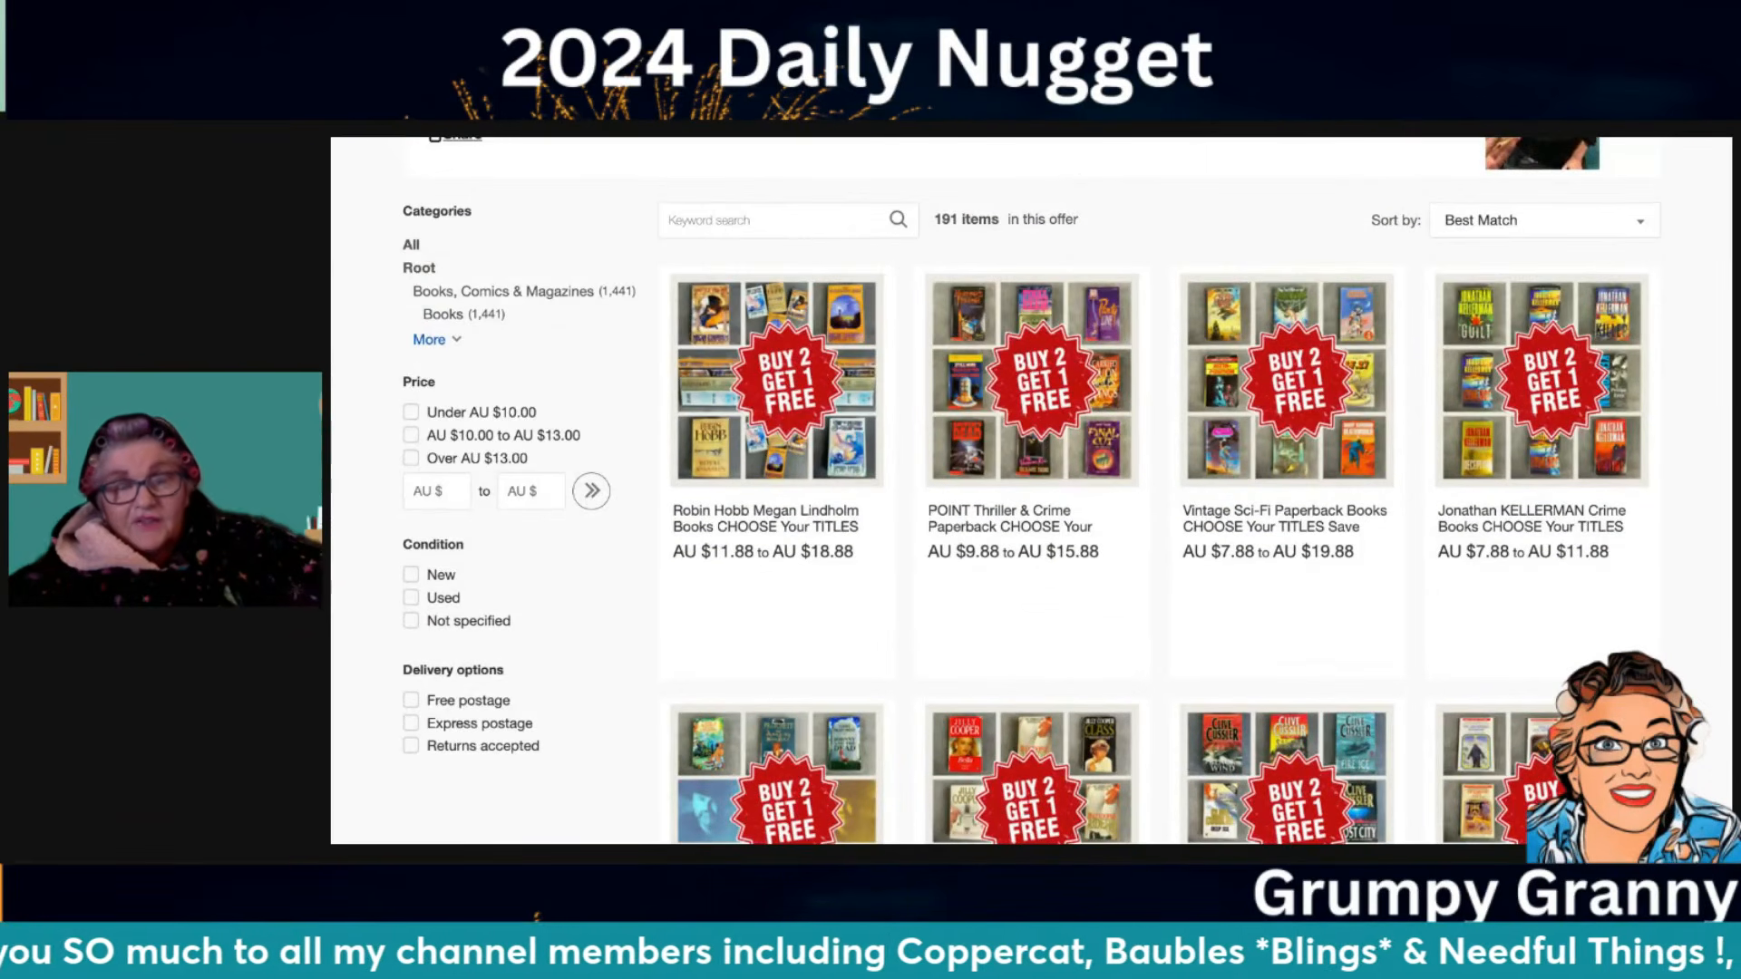